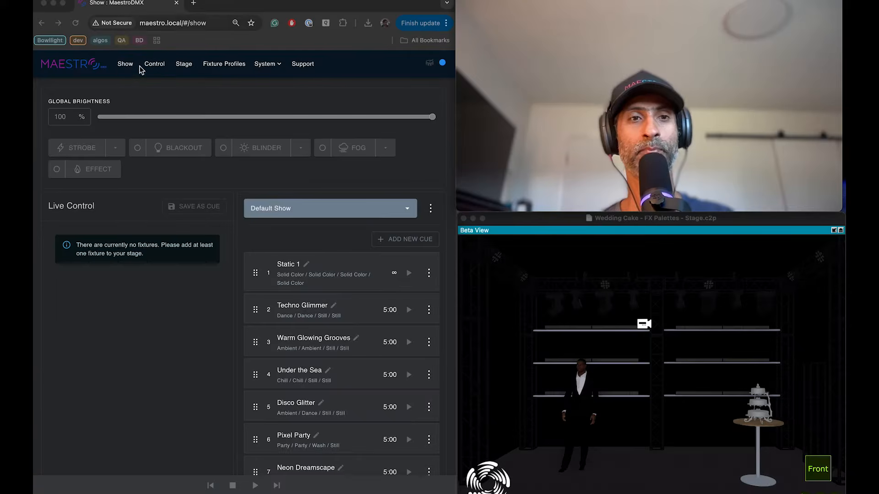
pyautogui.click(77, 110)
pyautogui.click(82, 110)
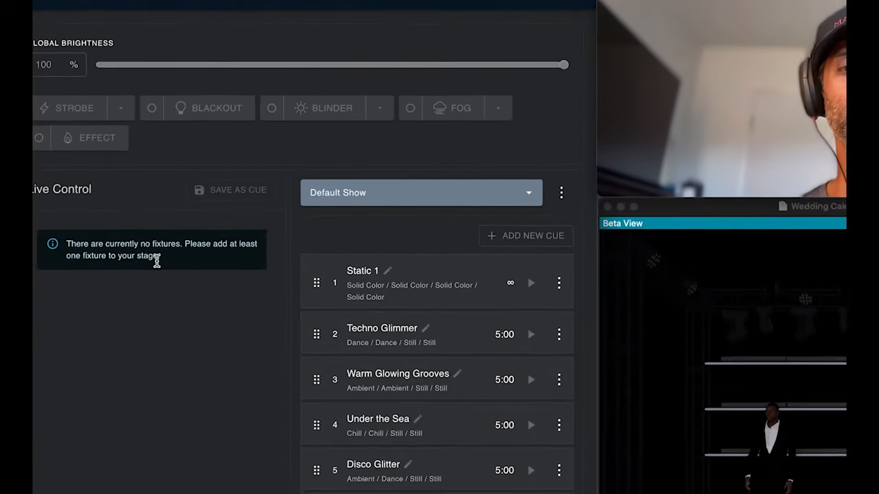
pyautogui.moveTo(143, 254); pyautogui.dragTo(49, 245)
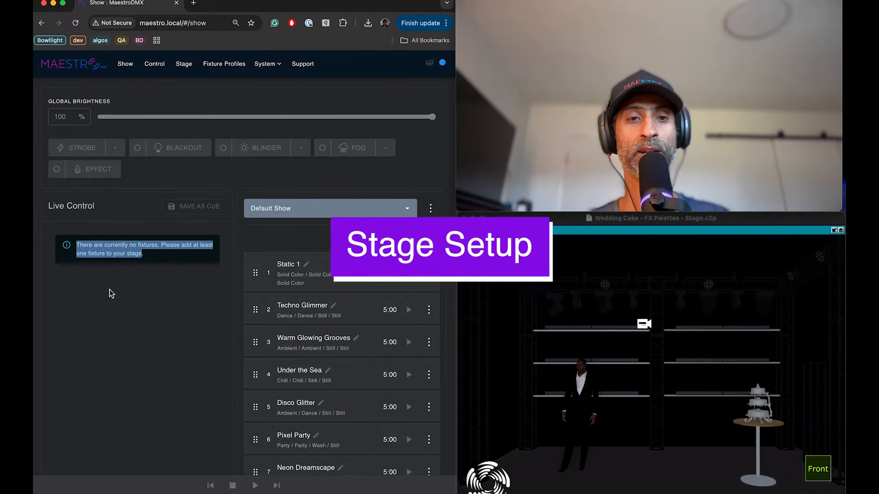
pyautogui.click(173, 96)
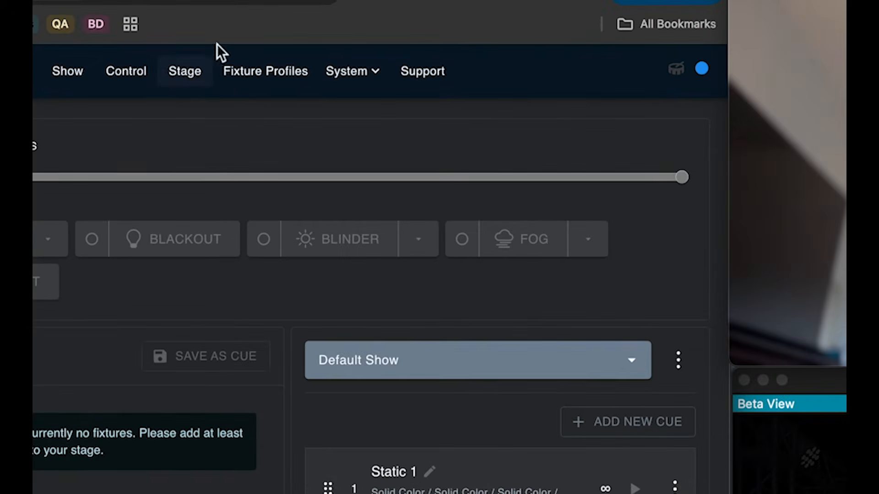
# Restore a stage from the backup file "Wedding Cake - FX Palettes - Stage - DMX.json" and load it as the active stage
pyautogui.click(185, 77)
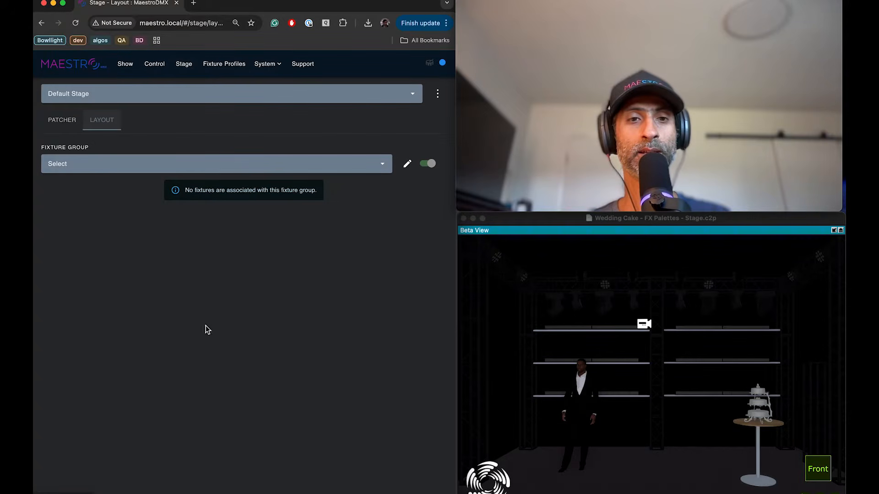
pyautogui.click(161, 98)
pyautogui.click(149, 134)
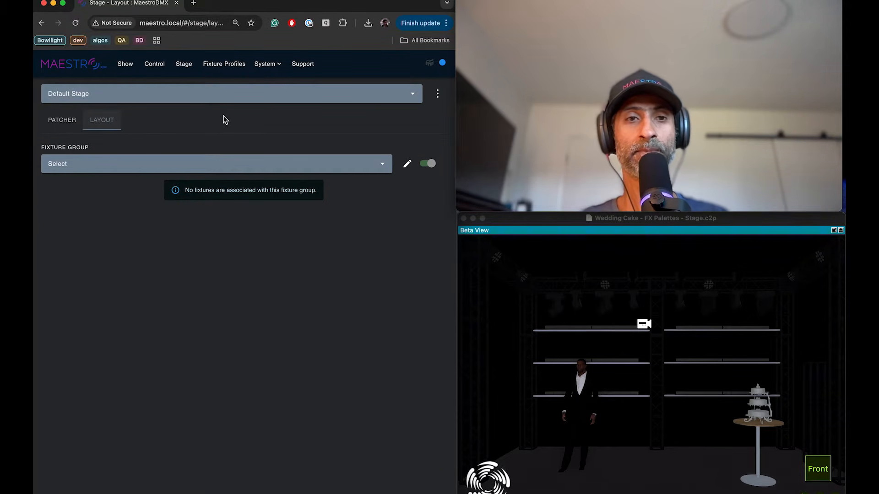
pyautogui.click(438, 96)
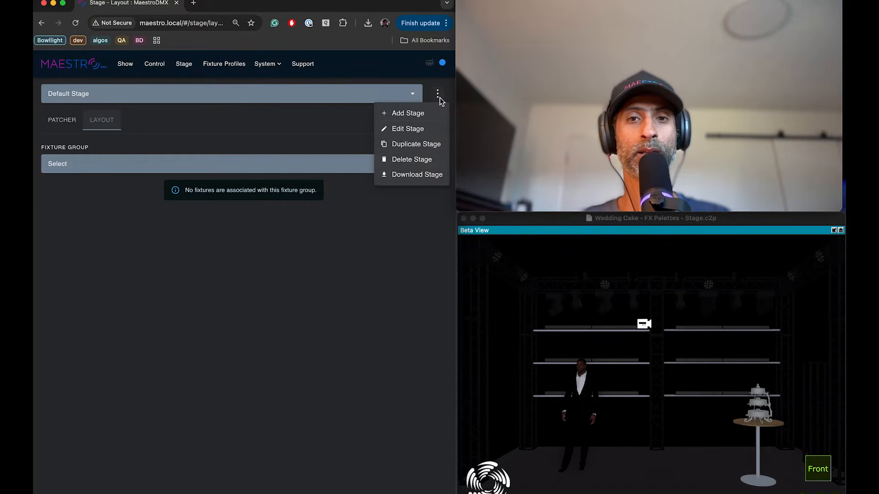
pyautogui.click(424, 116)
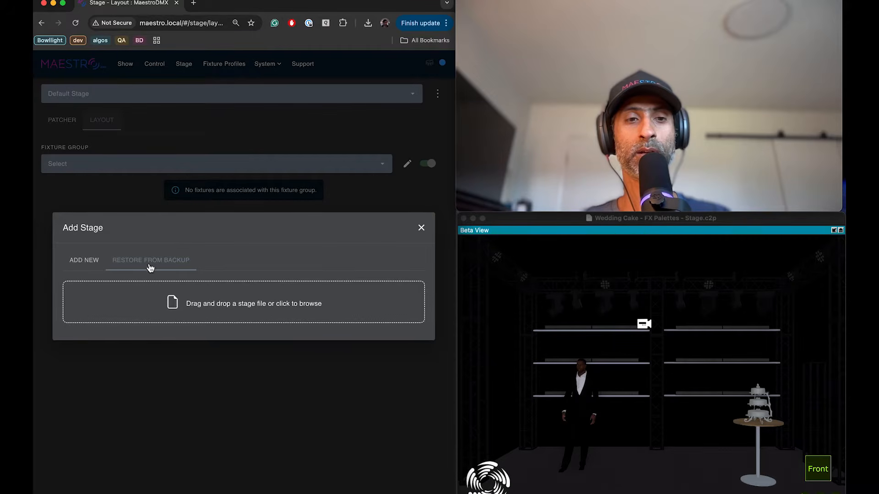
pyautogui.click(104, 264)
pyautogui.click(121, 252)
pyautogui.click(219, 303)
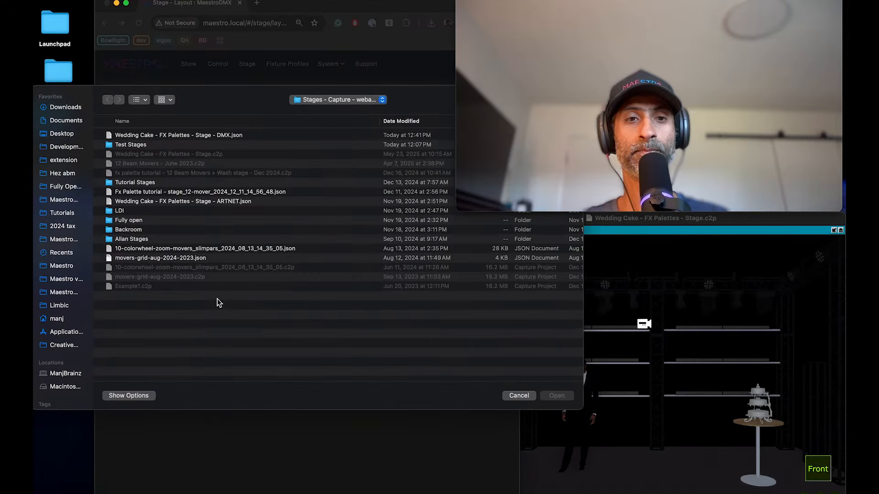
pyautogui.click(144, 135)
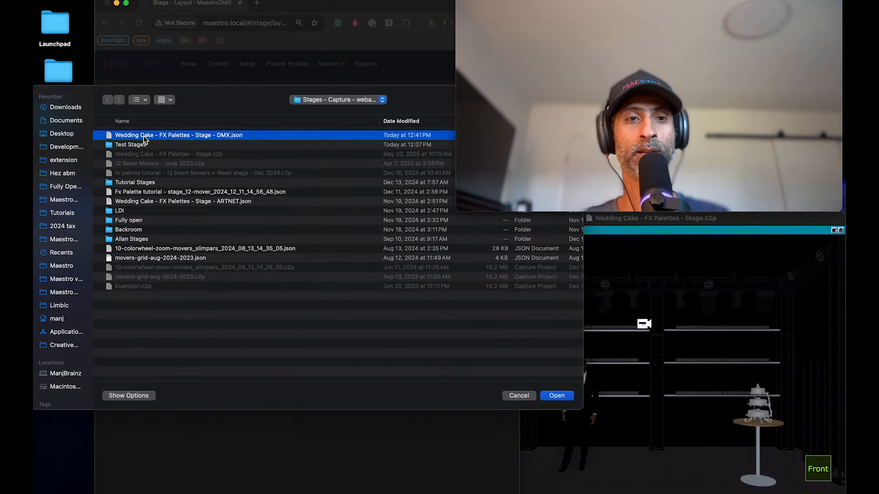
pyautogui.click(559, 396)
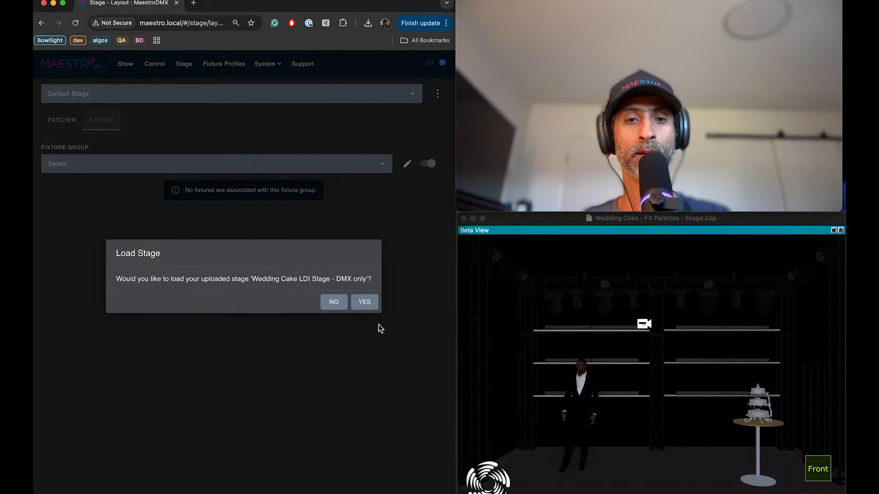
pyautogui.click(363, 301)
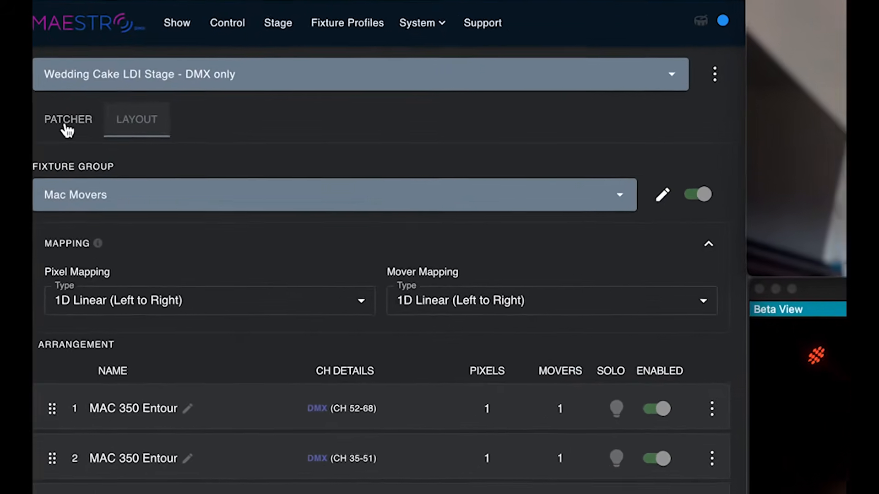
# Review the loaded stage's patched fixtures and its fixture groups, keeping Mac Movers as the selected layout group
pyautogui.click(68, 120)
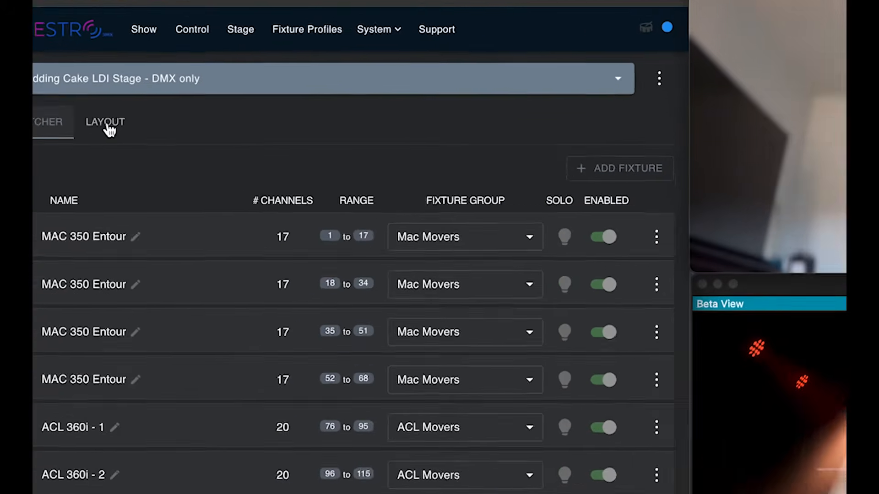
pyautogui.click(103, 121)
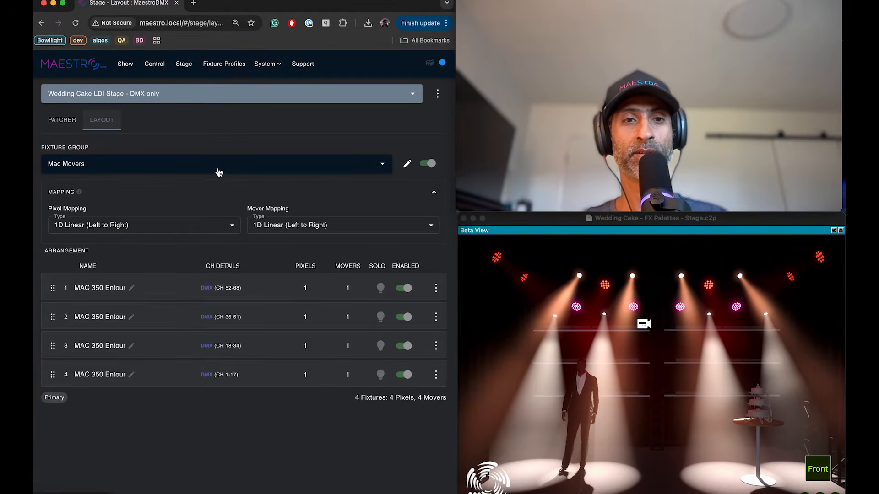
pyautogui.click(217, 170)
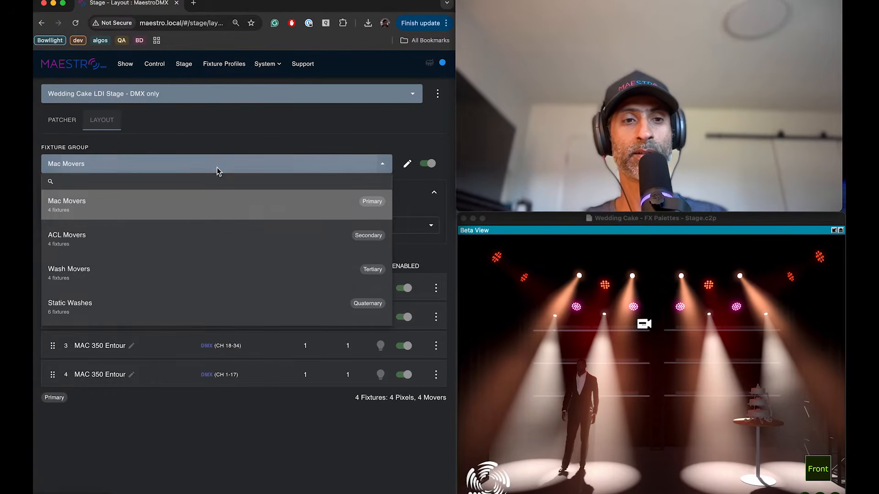
pyautogui.click(133, 209)
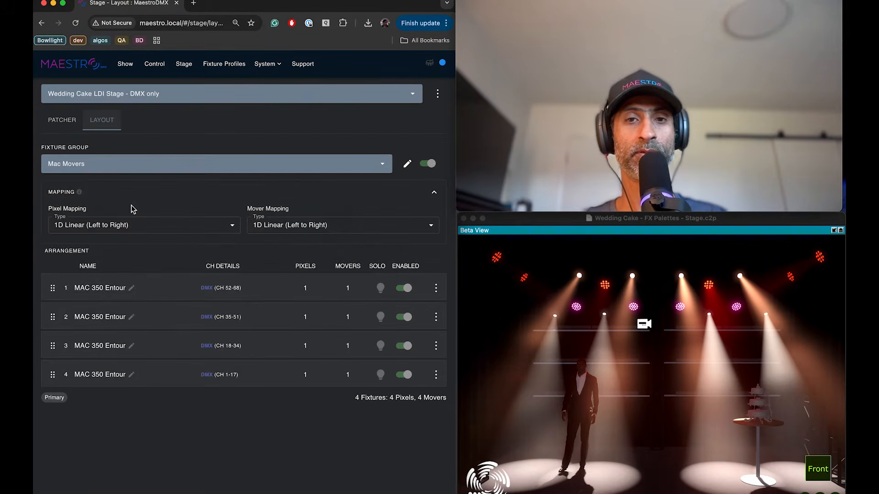
pyautogui.click(408, 164)
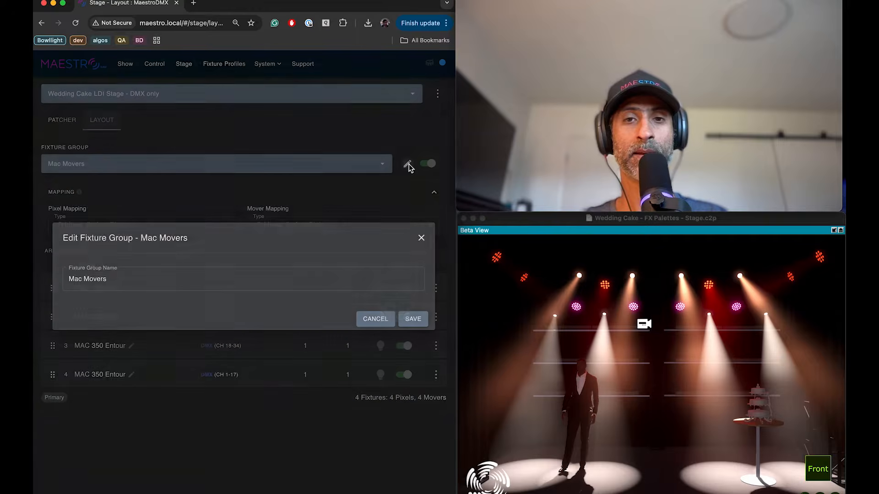
pyautogui.write('xczx')
pyautogui.press('BackSpace')
pyautogui.press('BackSpace')
pyautogui.press('BackSpace')
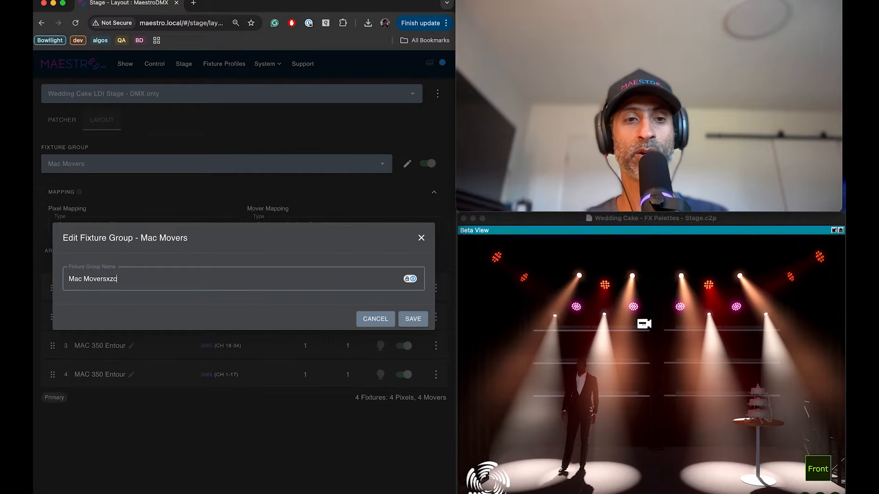
pyautogui.click(375, 319)
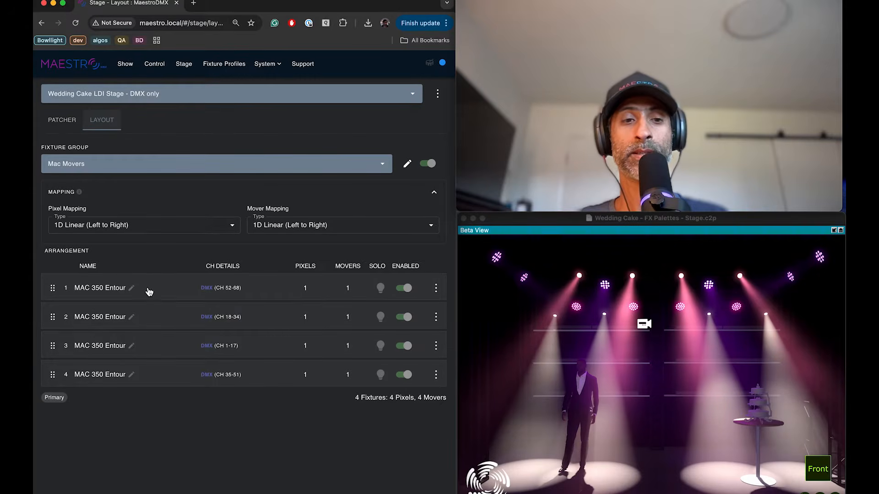
# Solo the first, second and third MAC 350 Entour fixtures one after another to identify their physical positions on stage
pyautogui.moveTo(52, 288)
pyautogui.mouseDown()
pyautogui.moveTo(54, 301)
pyautogui.moveTo(53, 288)
pyautogui.mouseUp()
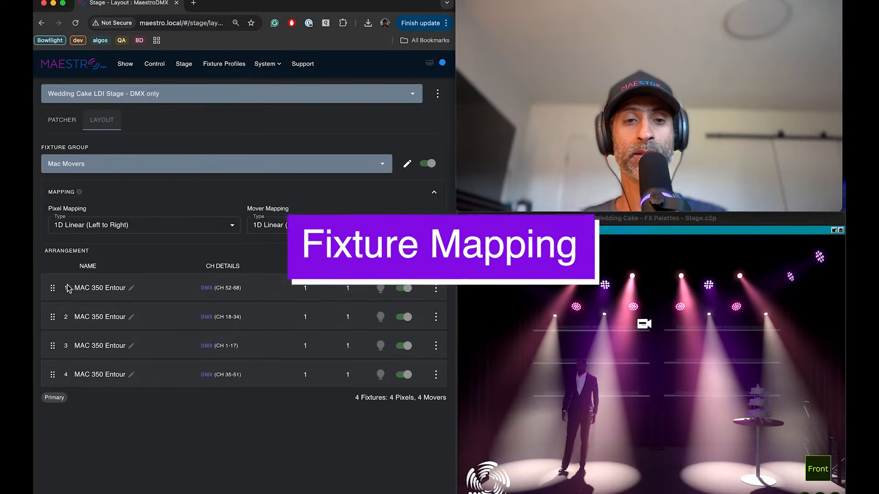
pyautogui.click(381, 289)
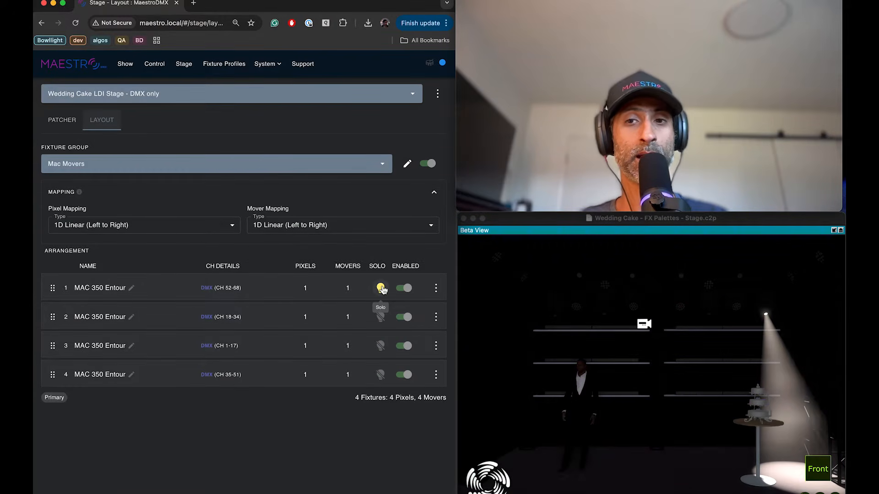
pyautogui.click(383, 289)
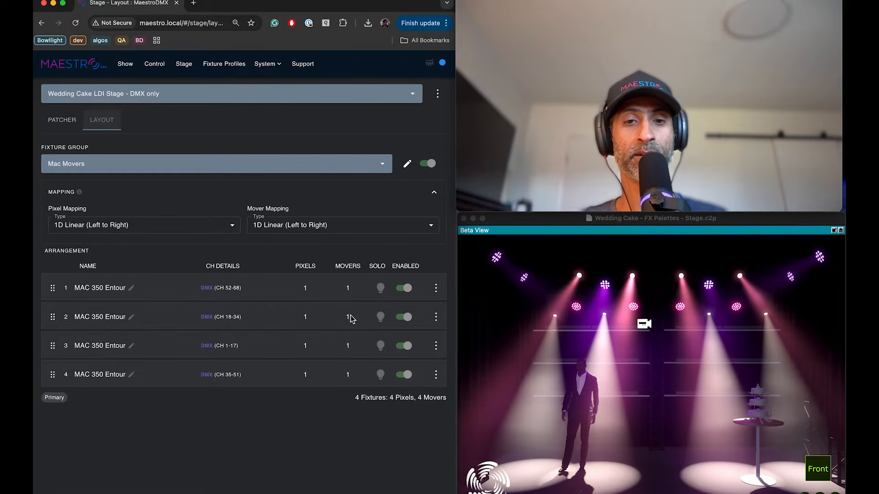
pyautogui.click(384, 319)
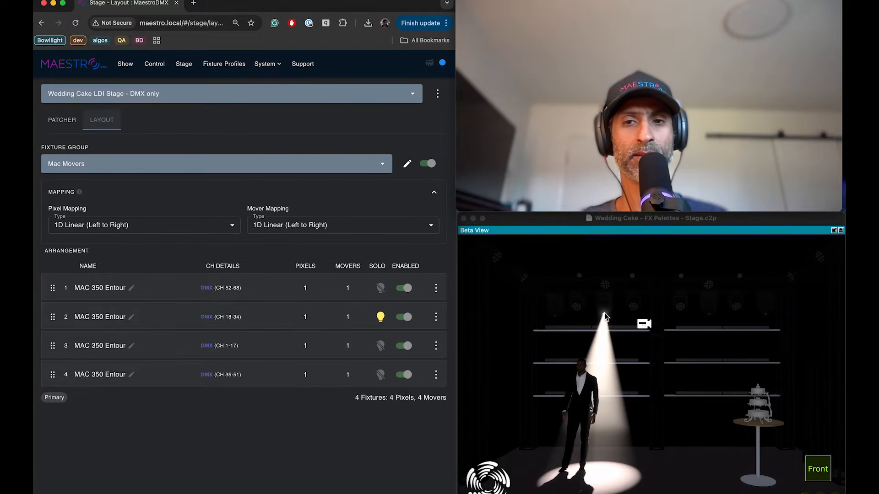
pyautogui.click(379, 324)
pyautogui.click(381, 348)
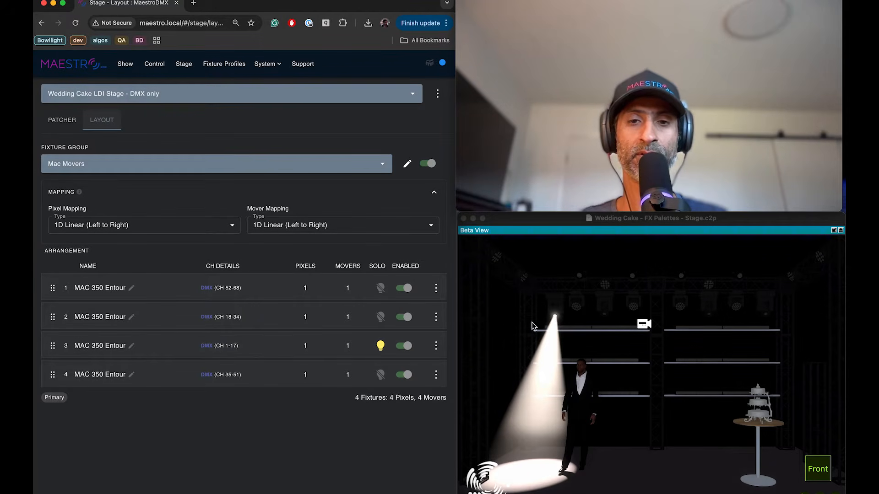
pyautogui.click(381, 346)
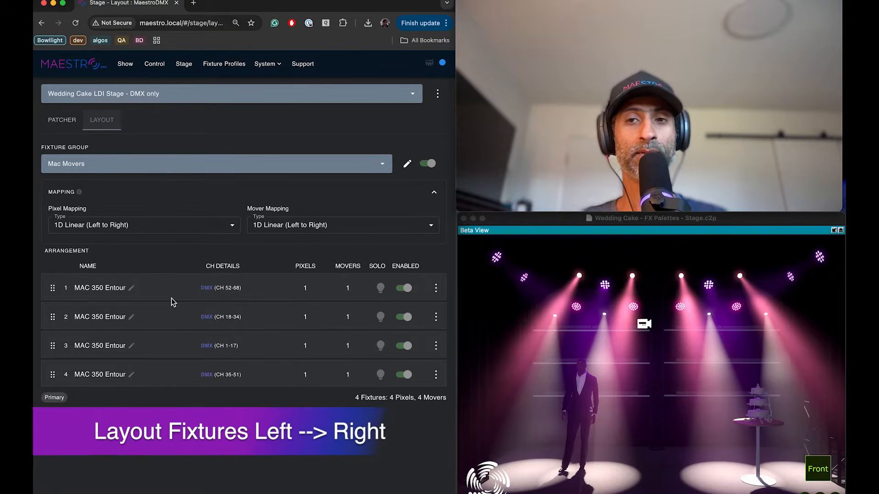
# Solo the MAC 350 Entour on channels 52-68, rename it "MAC 350 Entour - 4" and move it to fourth in the arrangement
pyautogui.click(380, 288)
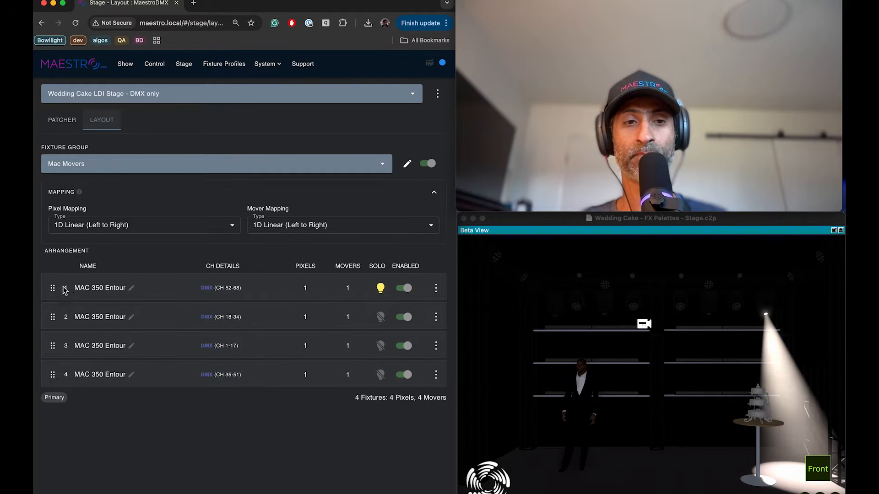
pyautogui.click(132, 288)
pyautogui.write('- 4')
pyautogui.press('Return')
pyautogui.moveTo(53, 288); pyautogui.dragTo(55, 374)
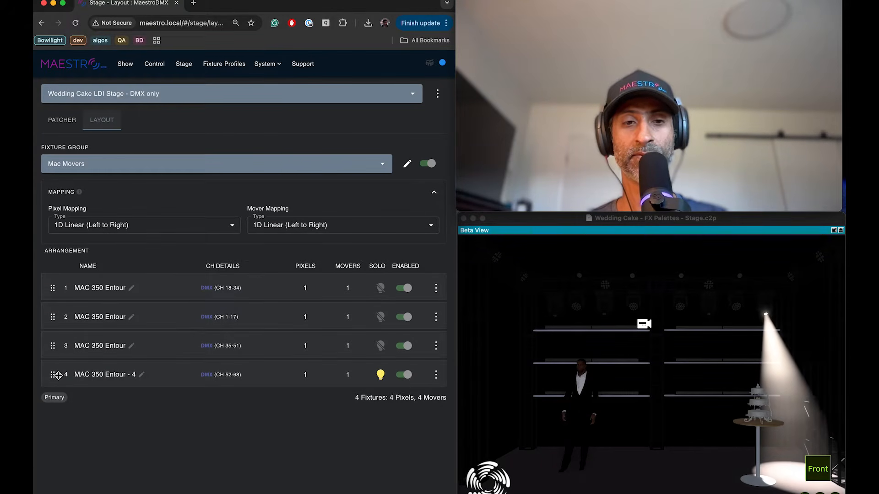
# Identify the fixture on channels 18-34 by soloing it, rename it "MAC 350 Entour - 2" and move it to second in the arrangement
pyautogui.click(381, 288)
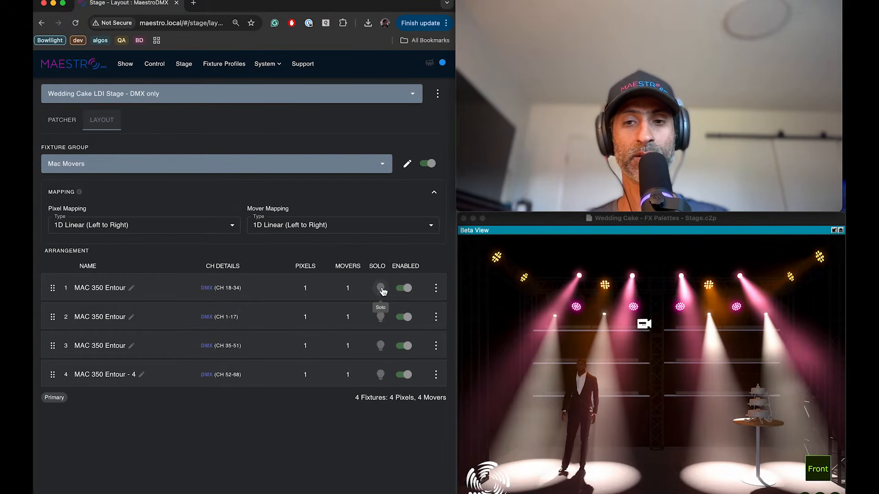
pyautogui.click(381, 289)
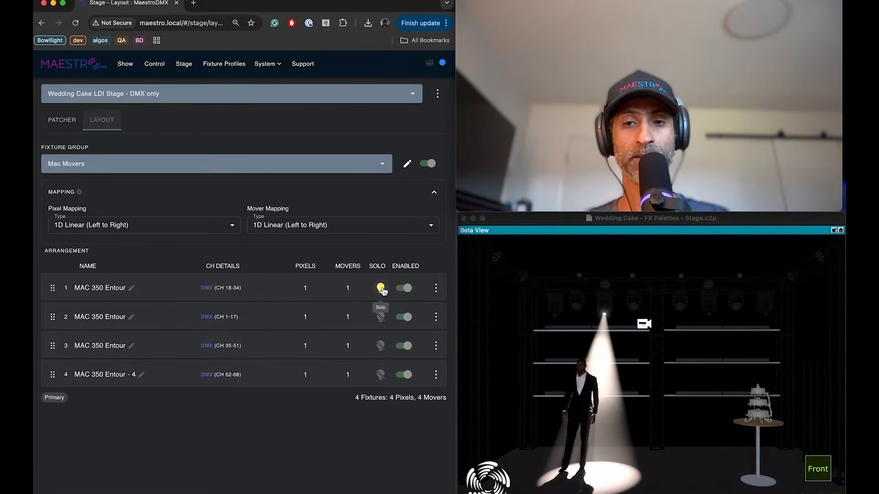
pyautogui.click(381, 289)
pyautogui.click(131, 287)
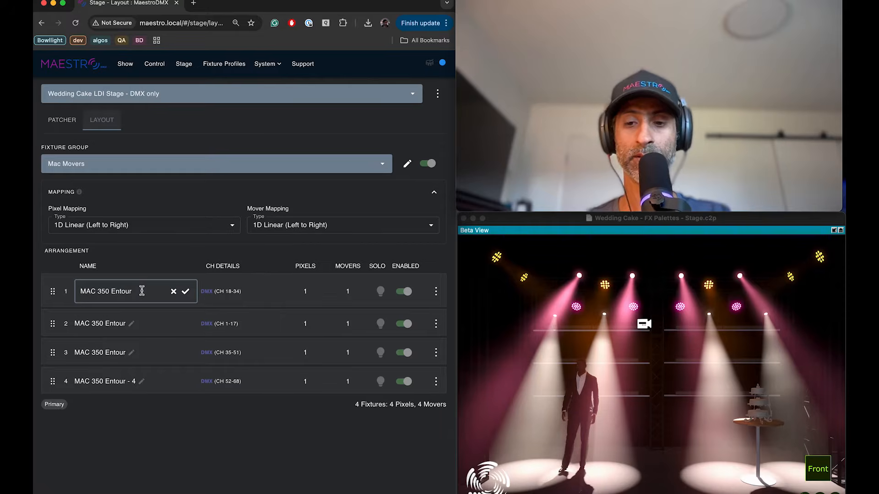
pyautogui.write('- 2')
pyautogui.press('Return')
pyautogui.moveTo(62, 295); pyautogui.dragTo(55, 320)
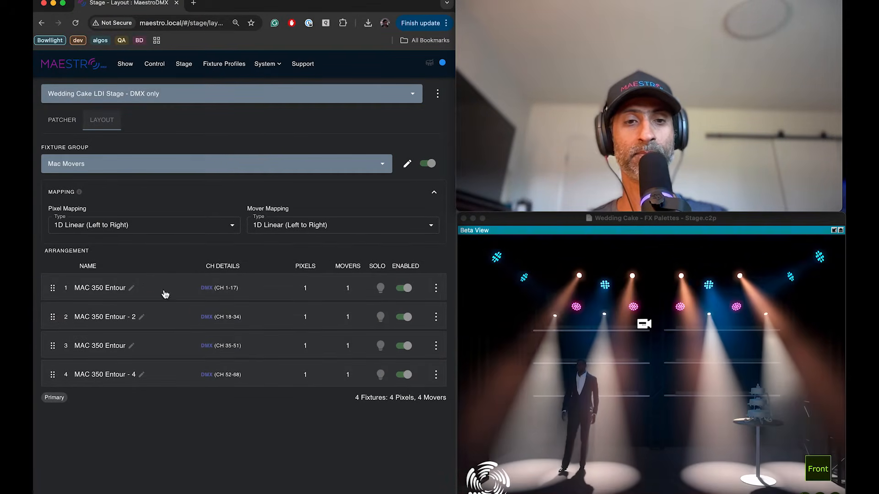
# Check the fixture on channels 1-17 by soloing it briefly, and rename it "MAC 350 Entour - 1"
pyautogui.click(381, 289)
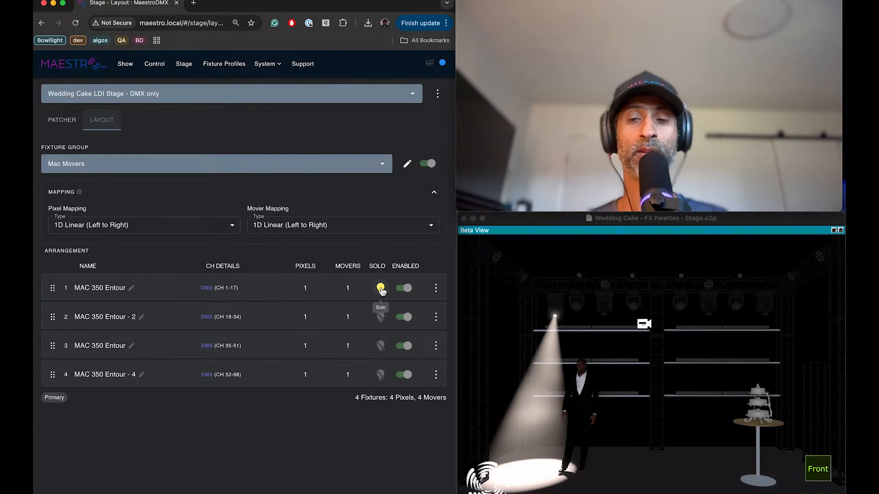
pyautogui.click(380, 288)
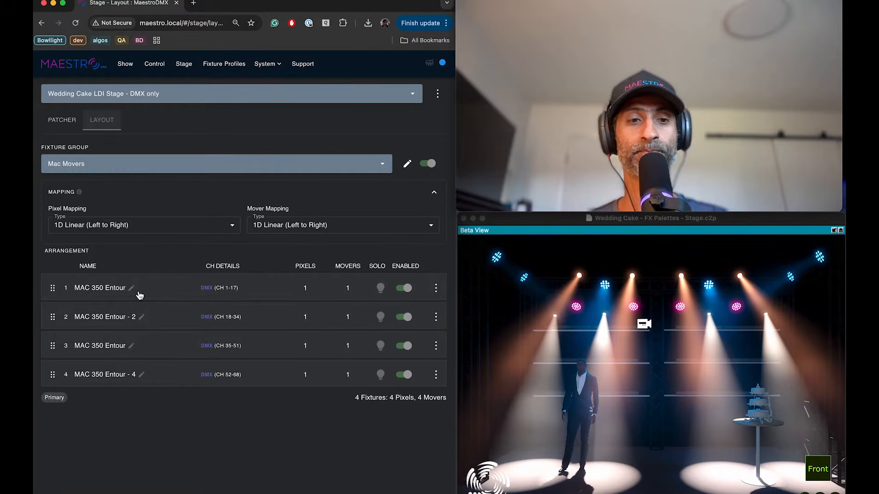
pyautogui.click(131, 288)
pyautogui.write('- 1')
pyautogui.press('Return')
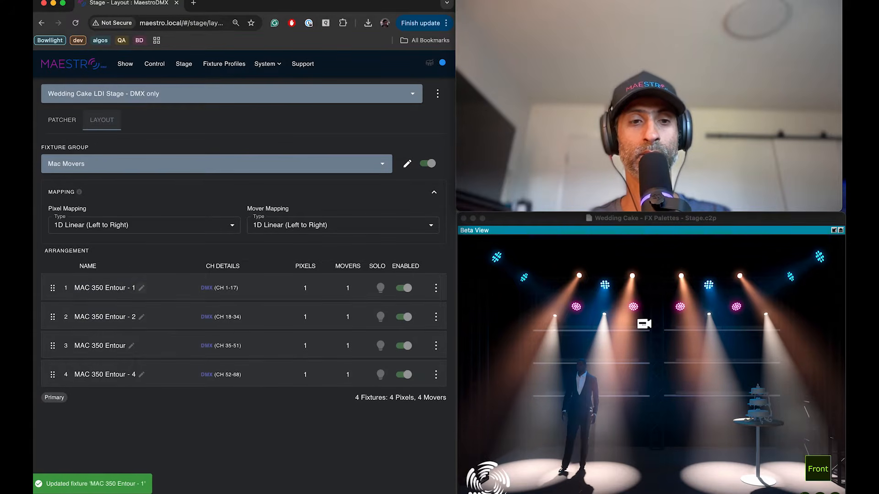
# Rename the fixture on channels 35-51 "MAC 350 Entour - 3" and solo it to check its position
pyautogui.click(131, 343)
pyautogui.write('- 3')
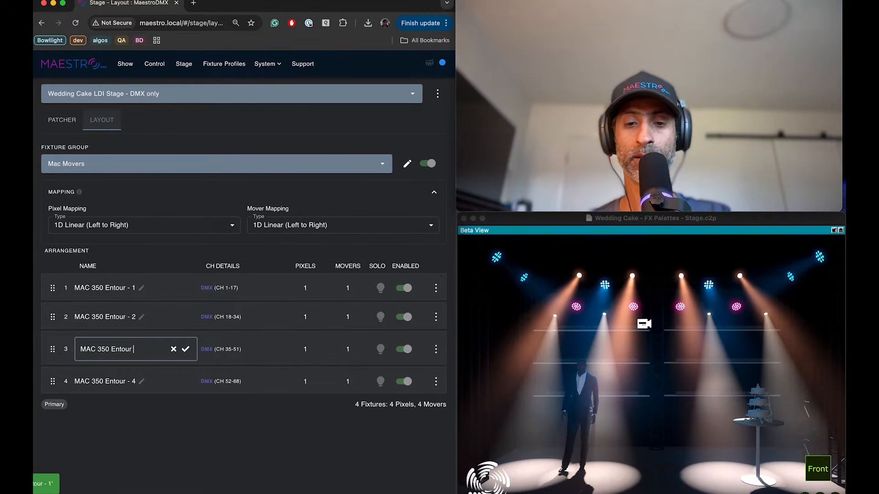
pyautogui.press('Return')
pyautogui.click(380, 345)
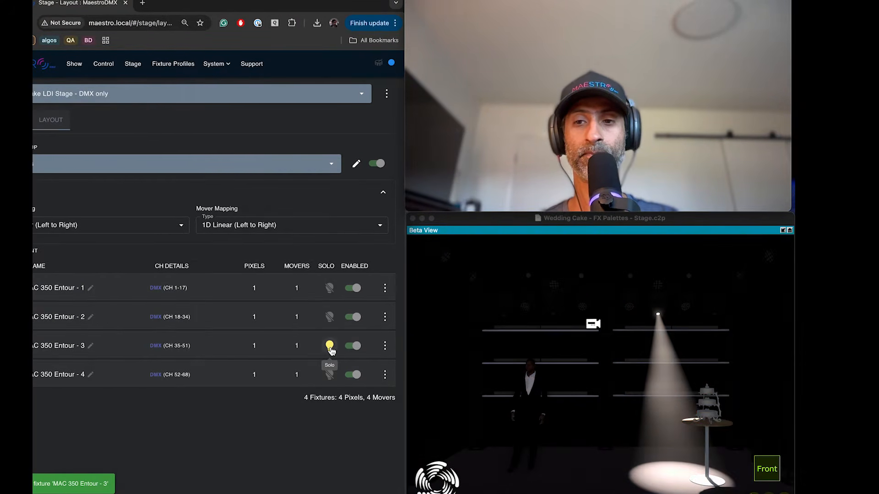
# Solo each of the four MAC 350 Entour fixtures in turn to verify their left-to-right order on stage
pyautogui.click(381, 346)
pyautogui.click(380, 288)
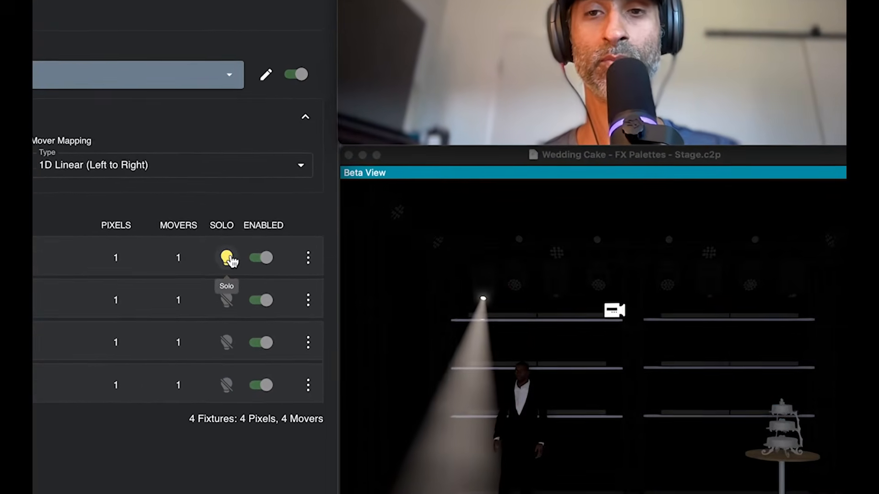
pyautogui.click(227, 259)
pyautogui.click(227, 301)
pyautogui.click(228, 301)
pyautogui.click(228, 343)
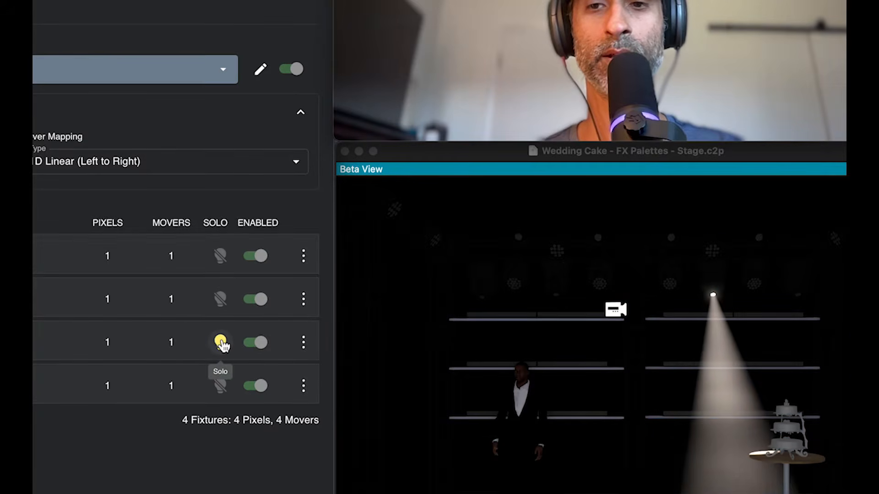
pyautogui.click(221, 343)
pyautogui.click(222, 386)
pyautogui.click(222, 385)
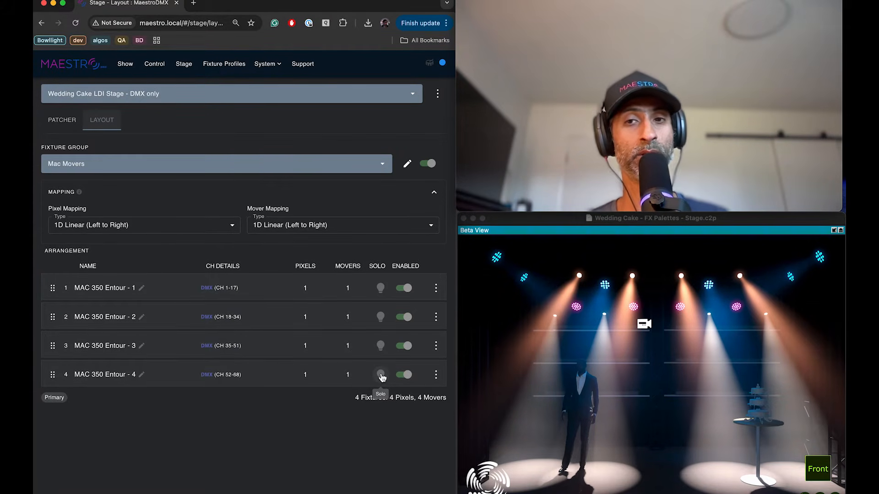
# Switch to the ACL Movers fixture group and solo its four ACL 360i fixtures one by one to check their order
pyautogui.click(131, 169)
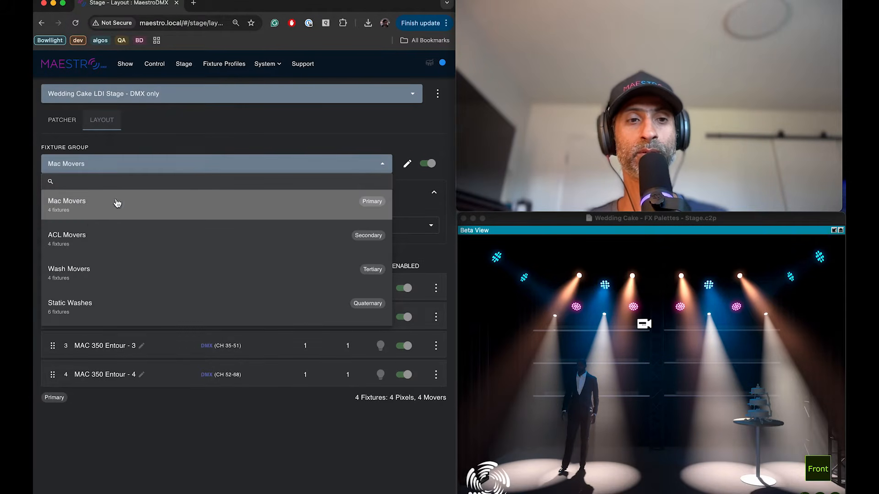
pyautogui.click(99, 241)
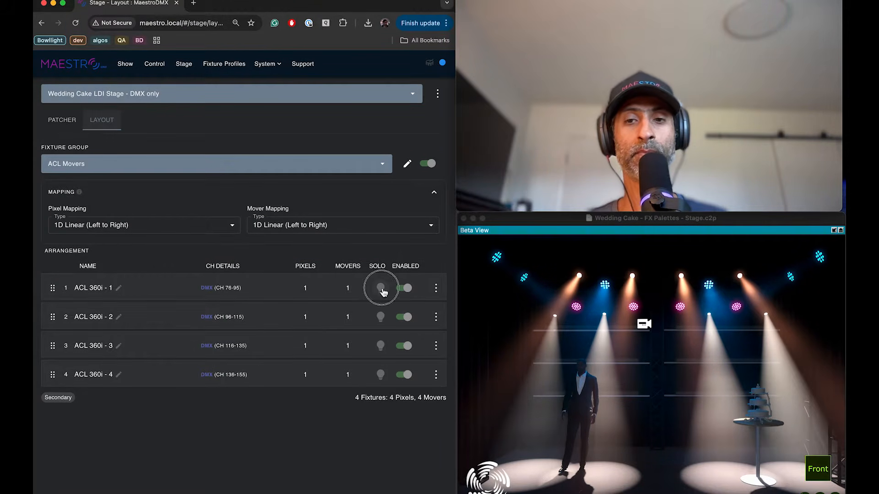
pyautogui.click(381, 289)
pyautogui.click(381, 288)
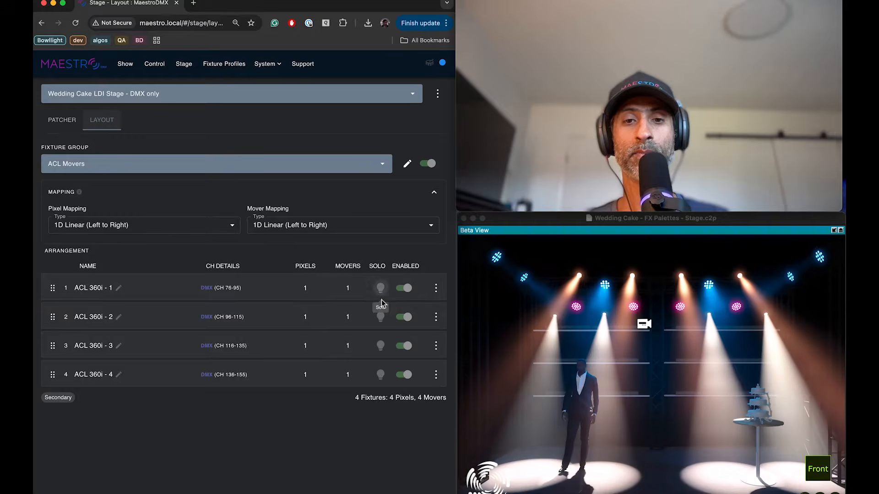
pyautogui.click(381, 317)
pyautogui.click(381, 317)
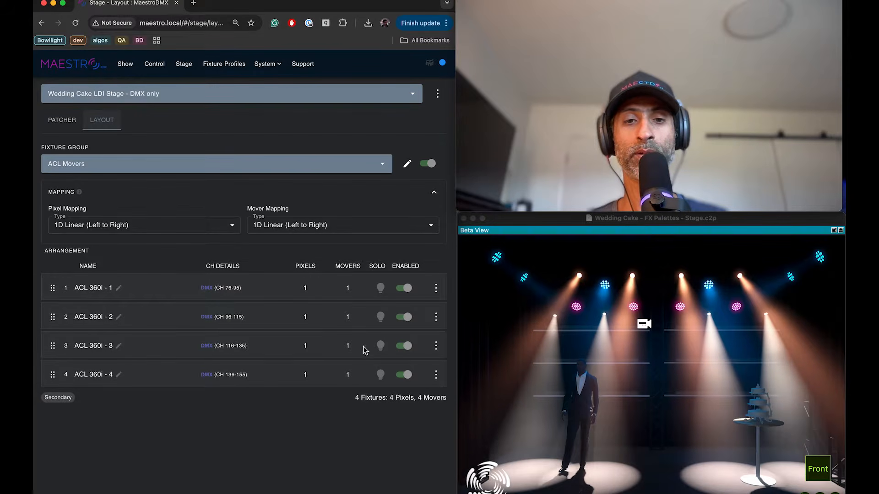
pyautogui.click(381, 346)
pyautogui.click(380, 347)
pyautogui.click(381, 374)
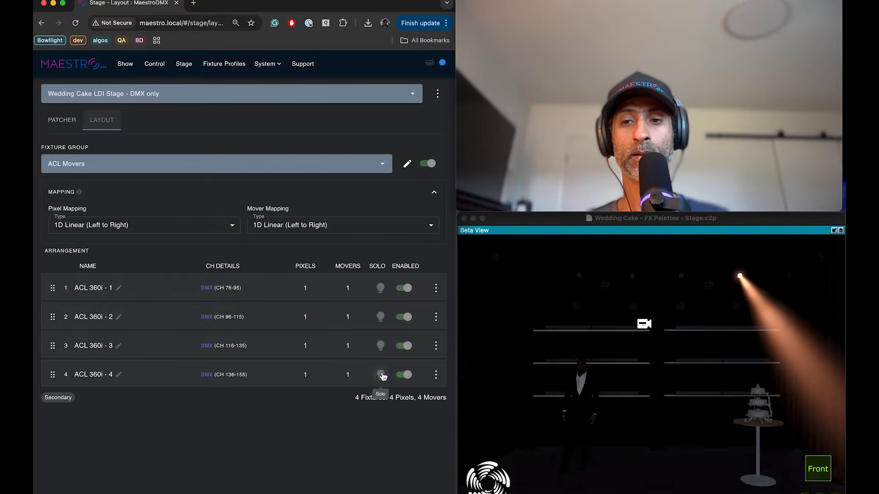
pyautogui.click(381, 375)
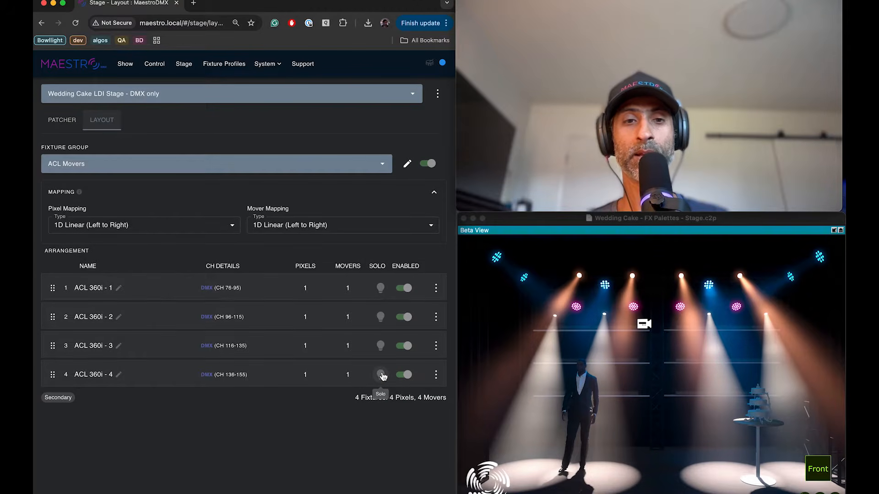
# Switch to the Wash Movers fixture group and solo each ZW19 fixture in turn to check the arrangement
pyautogui.click(171, 173)
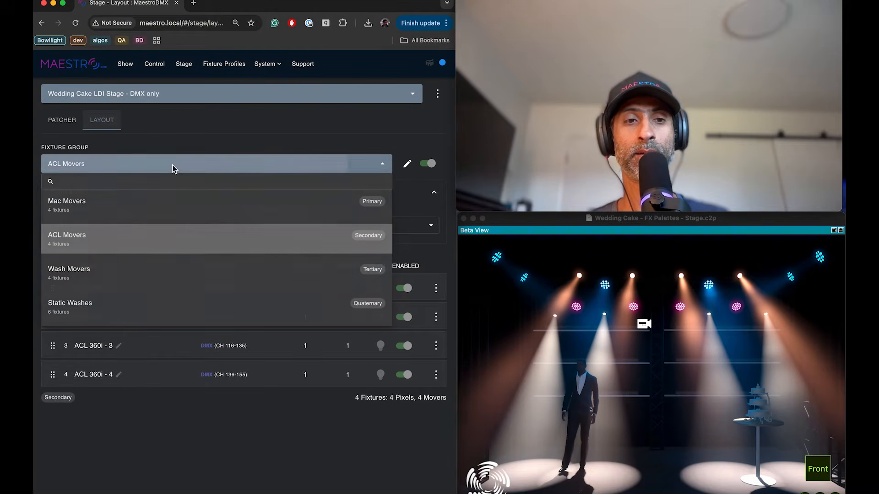
pyautogui.click(105, 278)
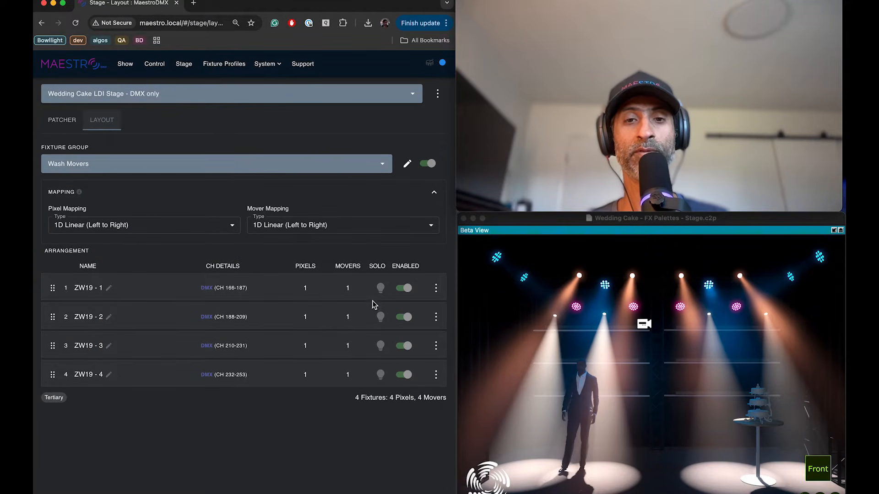
pyautogui.click(380, 288)
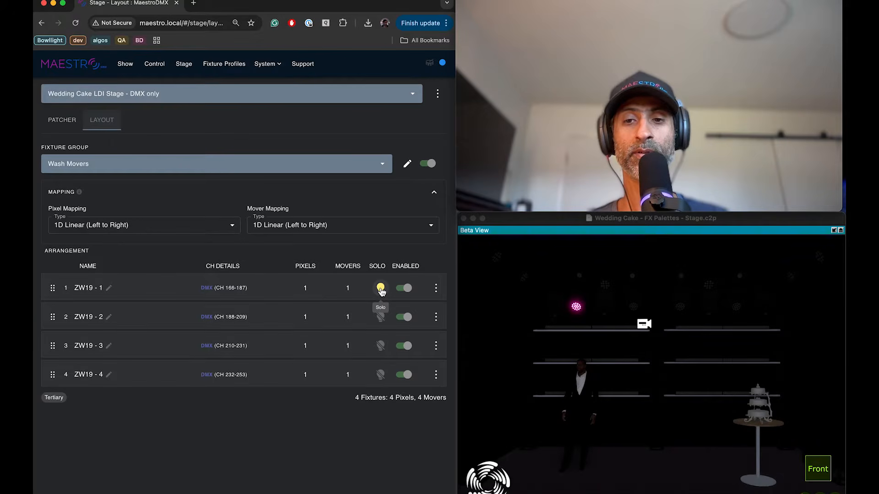
pyautogui.click(380, 289)
pyautogui.click(380, 316)
pyautogui.click(380, 316)
pyautogui.click(380, 345)
pyautogui.click(380, 345)
pyautogui.click(380, 375)
pyautogui.click(380, 375)
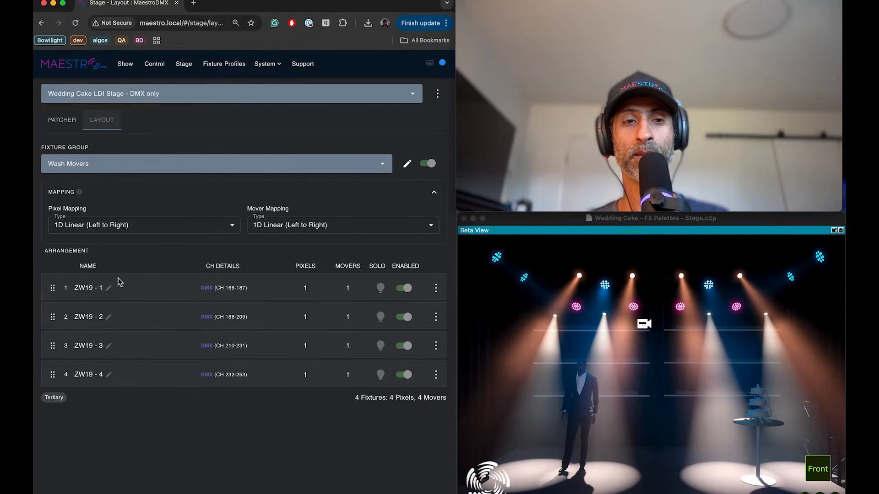
# Switch to the Static Washes fixture group and solo SixPar 1 through SixPar 6 in sequence to check their positions
pyautogui.click(114, 164)
pyautogui.click(86, 308)
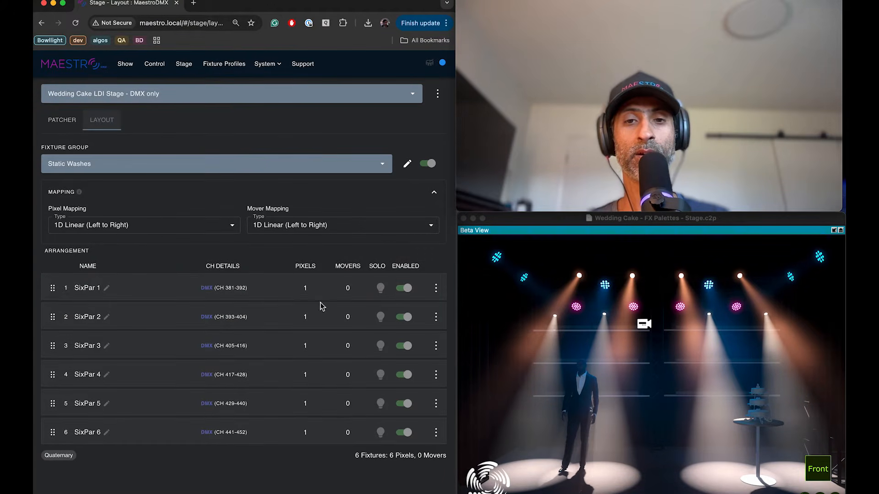
pyautogui.click(379, 291)
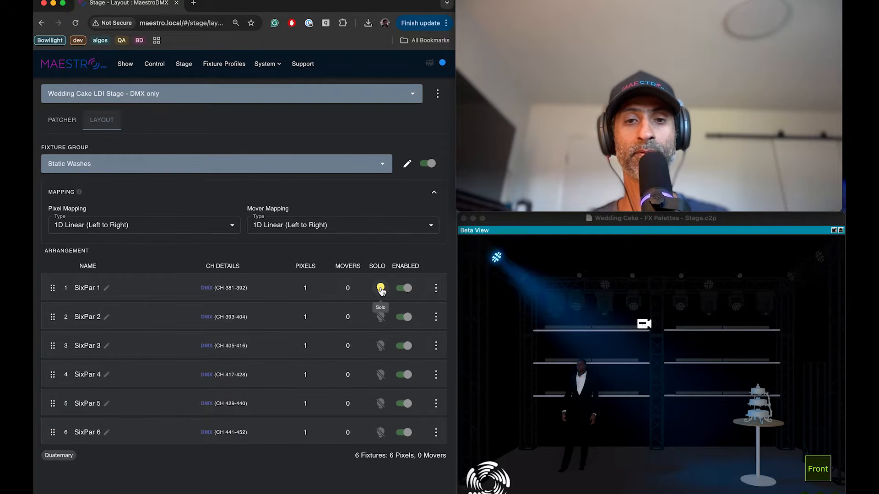
pyautogui.click(381, 290)
pyautogui.click(380, 317)
pyautogui.click(380, 317)
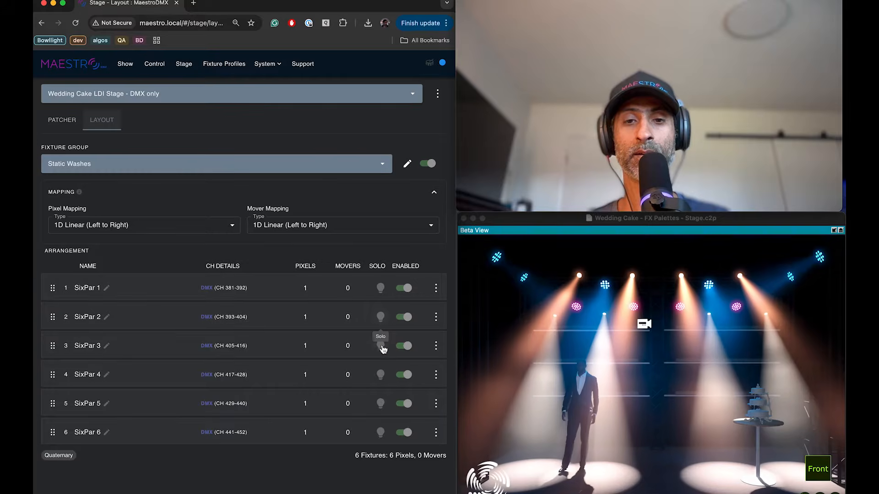
pyautogui.click(381, 348)
pyautogui.click(382, 348)
pyautogui.click(382, 375)
pyautogui.click(380, 374)
pyautogui.click(380, 403)
pyautogui.click(381, 403)
pyautogui.click(381, 432)
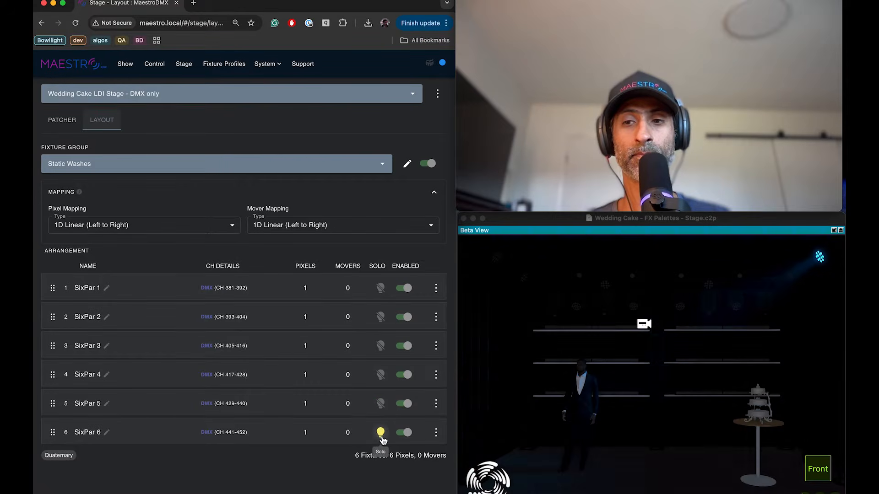
pyautogui.click(381, 434)
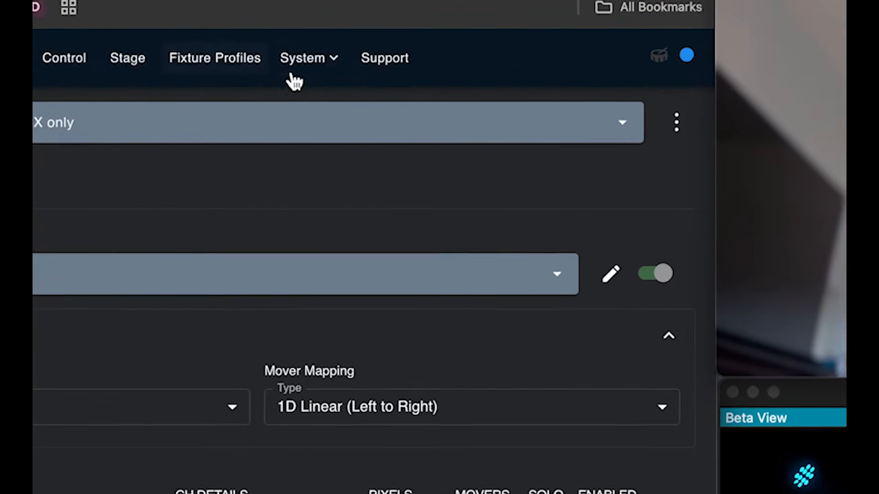
# View the system's audio settings and return to the Stage layout
pyautogui.click(269, 65)
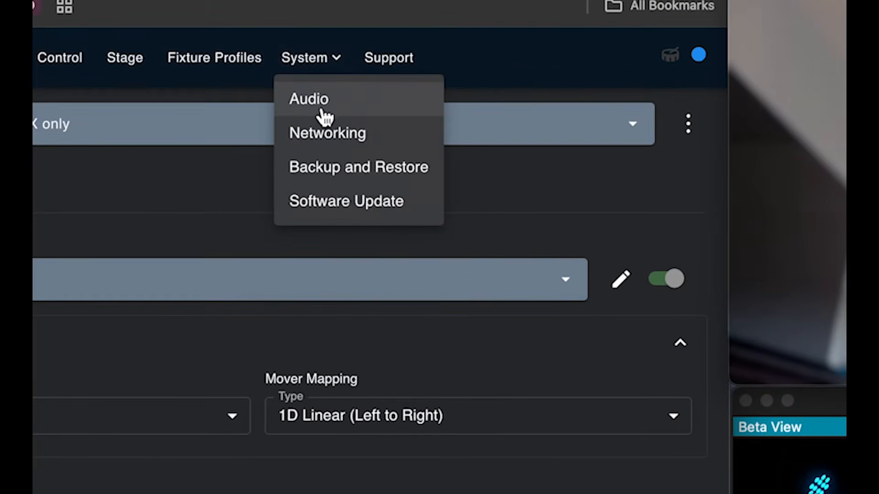
pyautogui.click(322, 110)
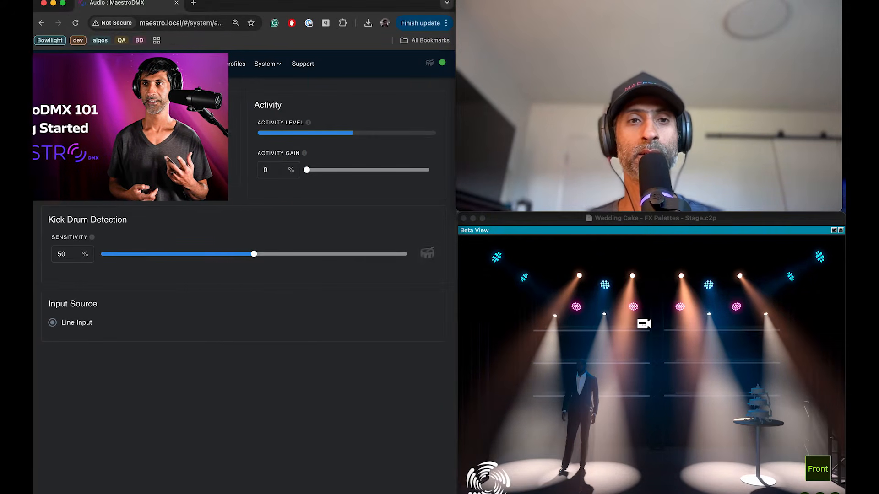
pyautogui.click(185, 67)
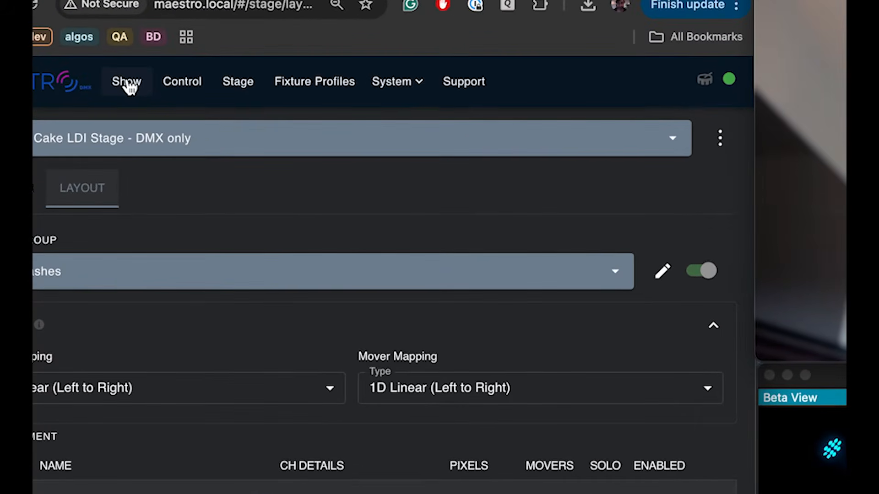
# Open the Show page and try out the global brightness control and the Strobe, Blackout and Blinder triggers
pyautogui.click(128, 85)
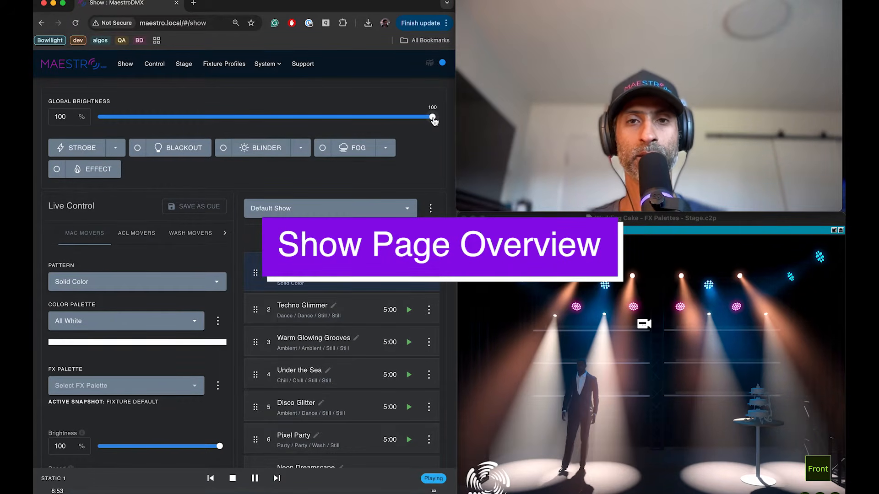
pyautogui.moveTo(433, 118)
pyautogui.mouseDown()
pyautogui.moveTo(106, 118)
pyautogui.moveTo(433, 118)
pyautogui.mouseUp()
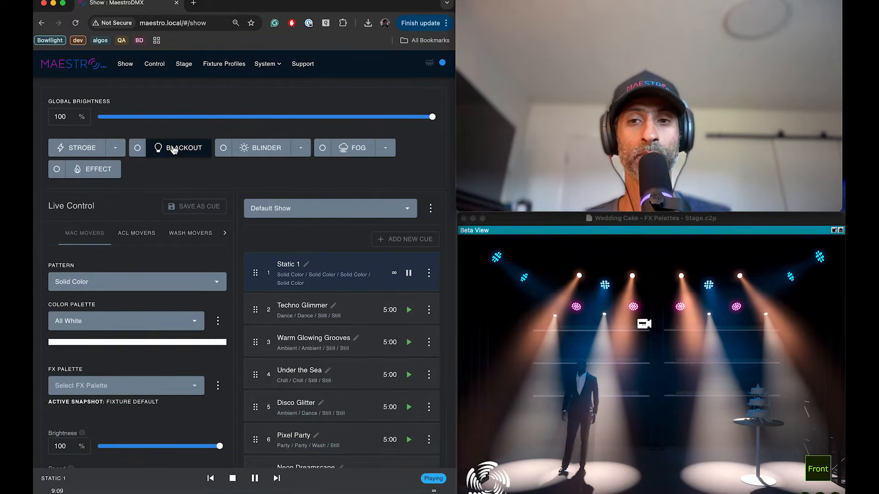
pyautogui.click(78, 147)
pyautogui.click(176, 152)
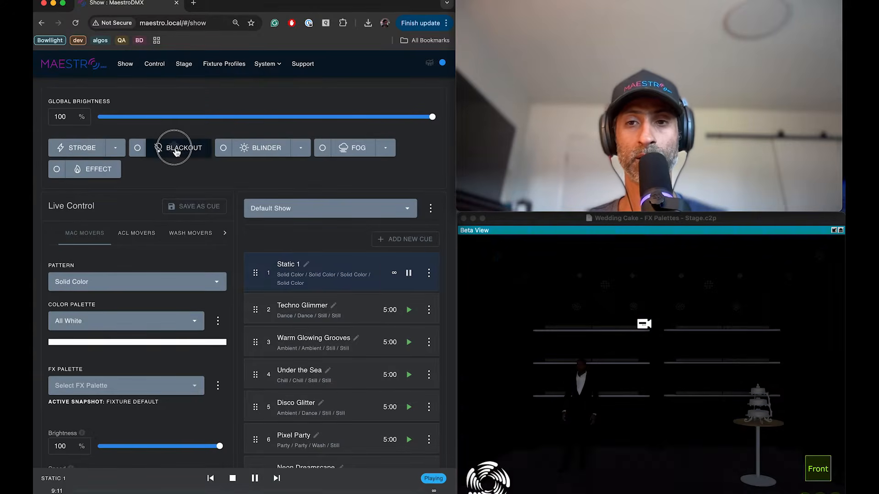
pyautogui.click(264, 148)
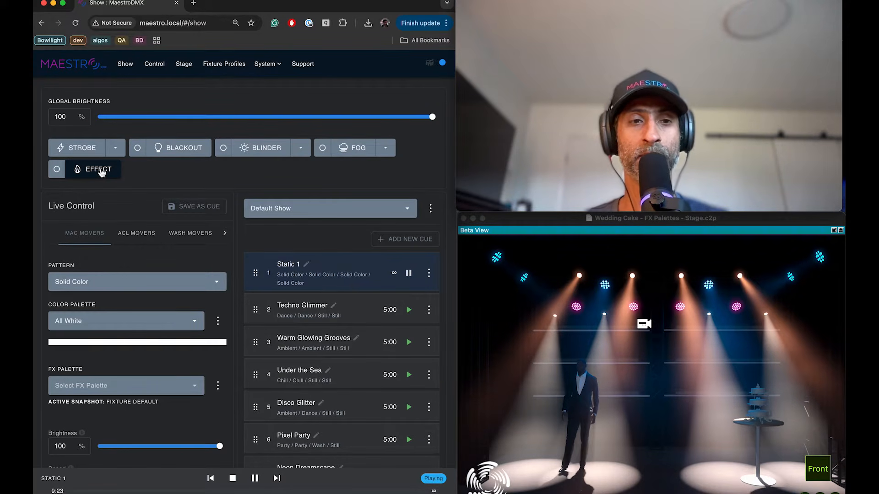
# Review the Live Control parameters for the Mac Movers and the list of available shows, keeping Default Show selected
pyautogui.scroll(-1, 168, 206)
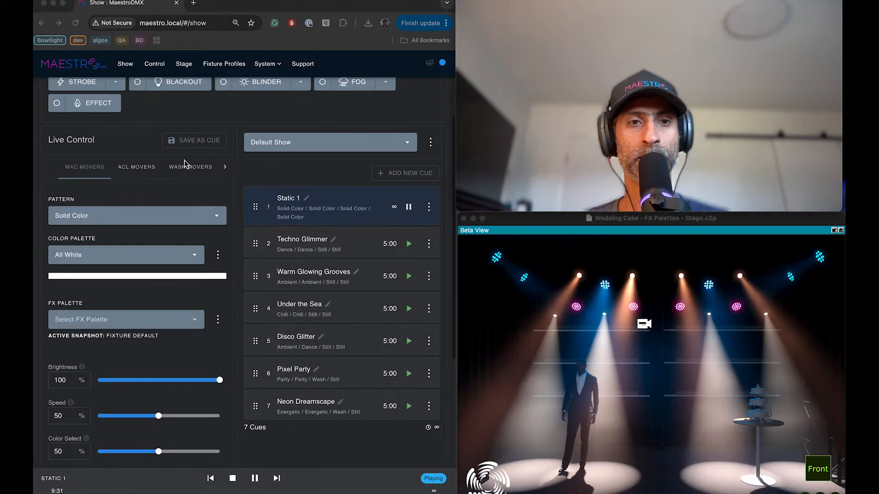
pyautogui.scroll(-1, 177, 220)
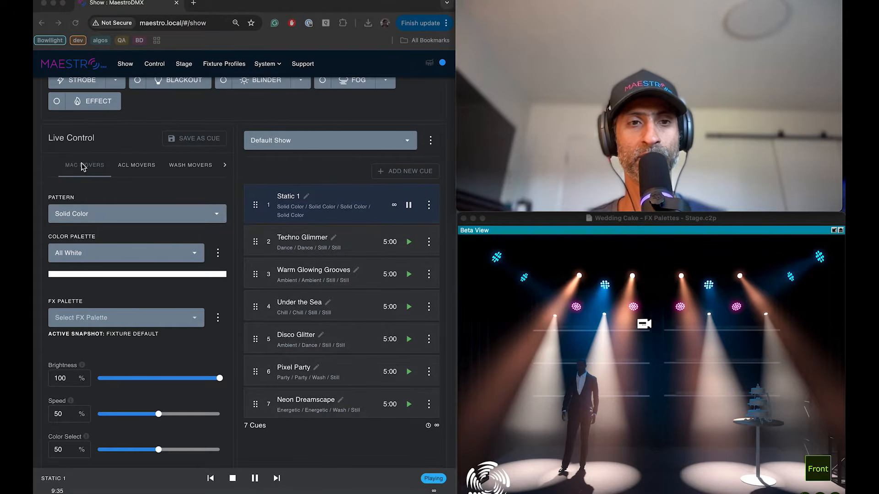
pyautogui.scroll(-4, 166, 294)
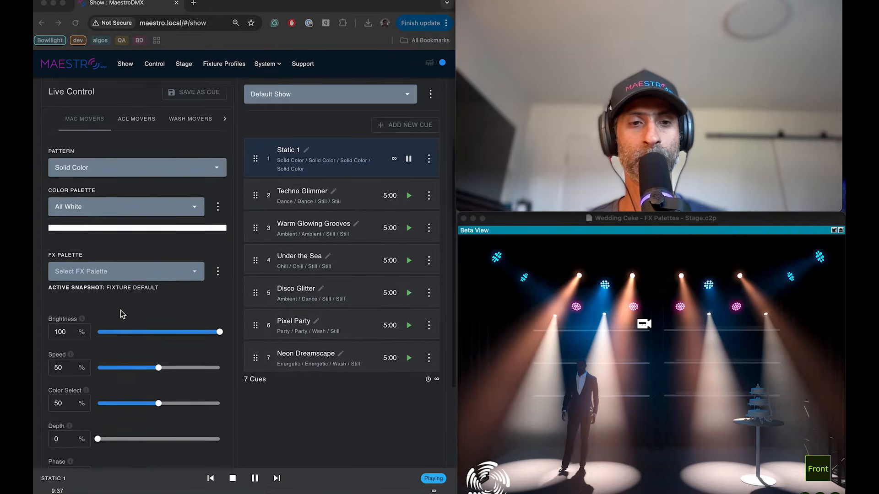
pyautogui.scroll(3, 120, 310)
pyautogui.scroll(-1, 120, 310)
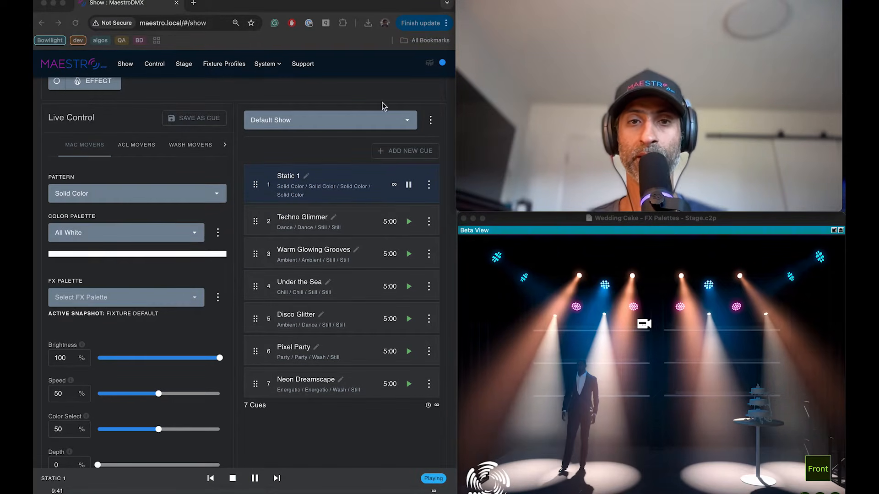
pyautogui.click(363, 121)
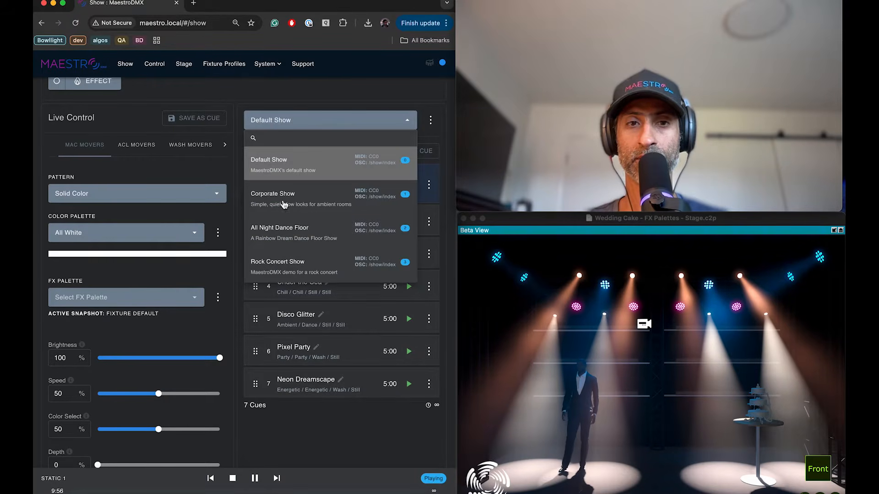
pyautogui.click(323, 159)
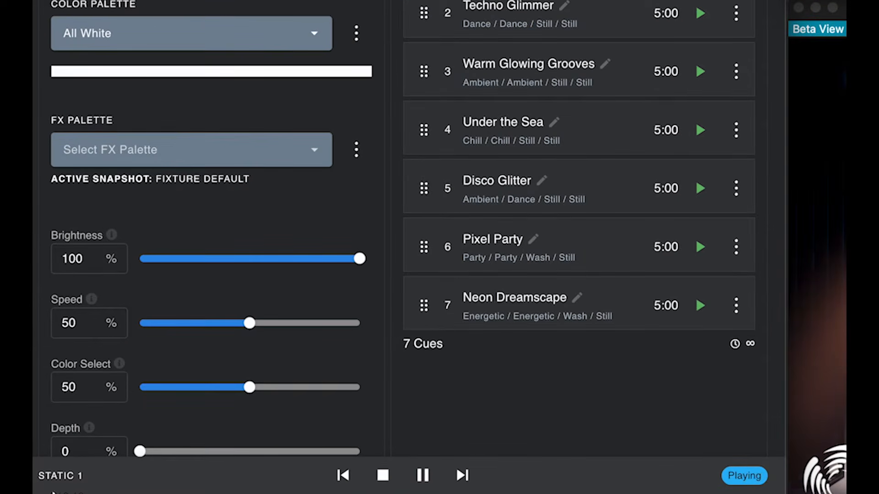
# Play the Techno Glimmer cue in the Default Show cue list
pyautogui.moveTo(69, 476); pyautogui.dragTo(39, 483)
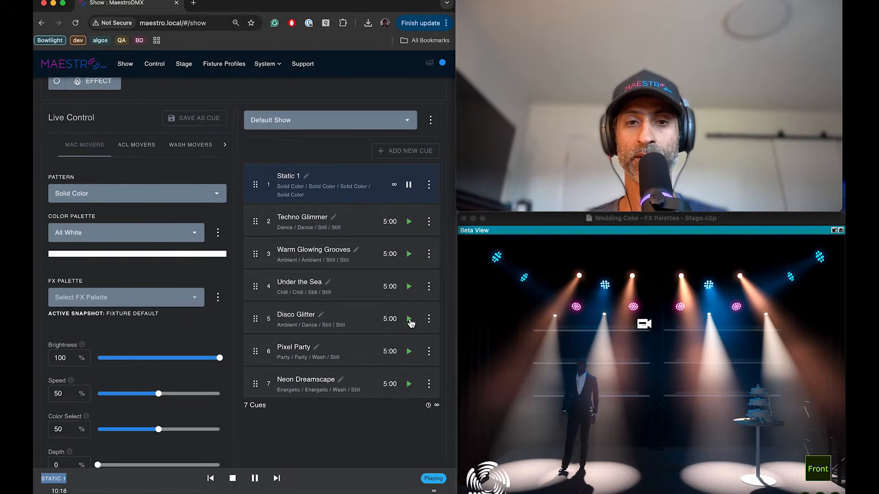
pyautogui.click(410, 224)
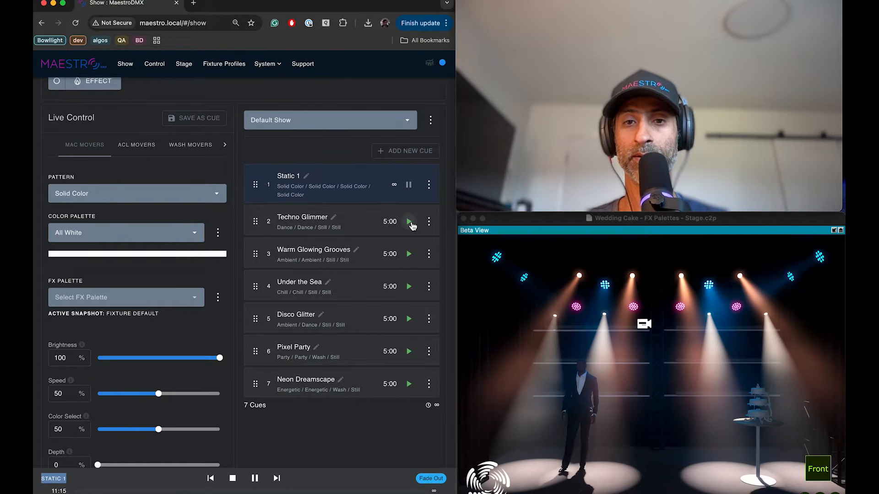
pyautogui.click(409, 222)
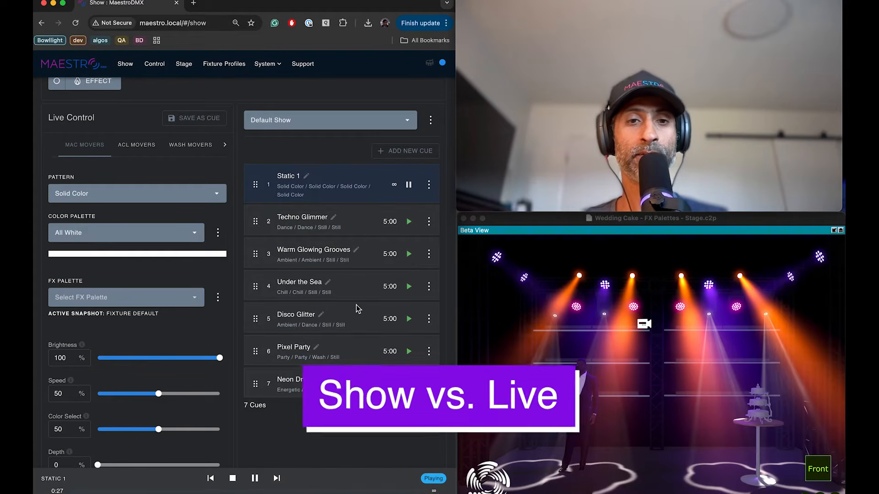
pyautogui.click(408, 222)
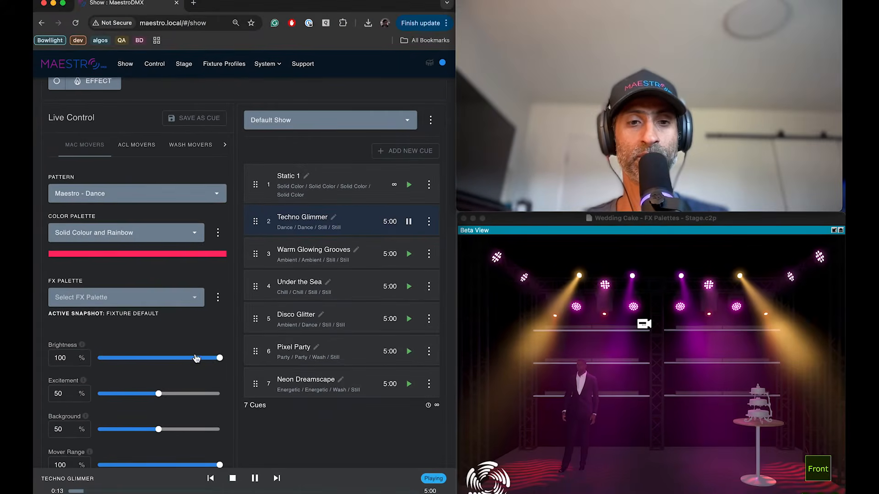
# Lower the Mac Movers' brightness to 97.9% in Live Control and keep Solid Colour and Rainbow as their color palette
pyautogui.moveTo(221, 361); pyautogui.dragTo(208, 362)
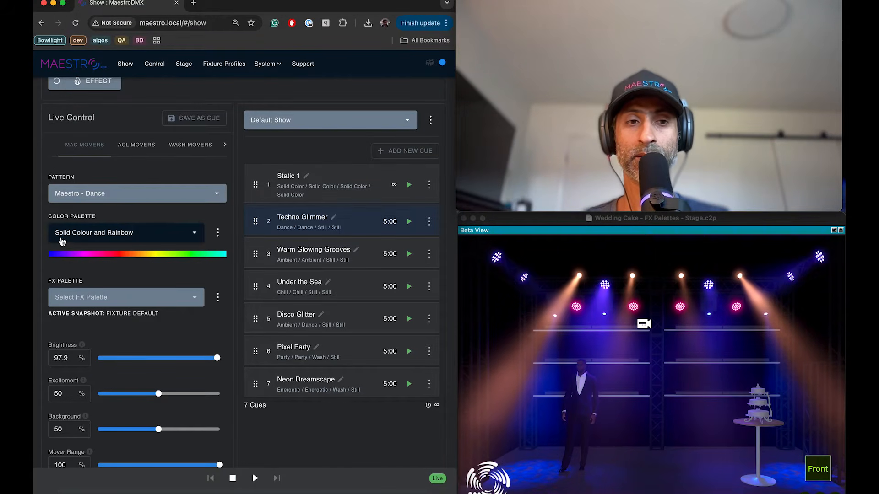
pyautogui.click(150, 233)
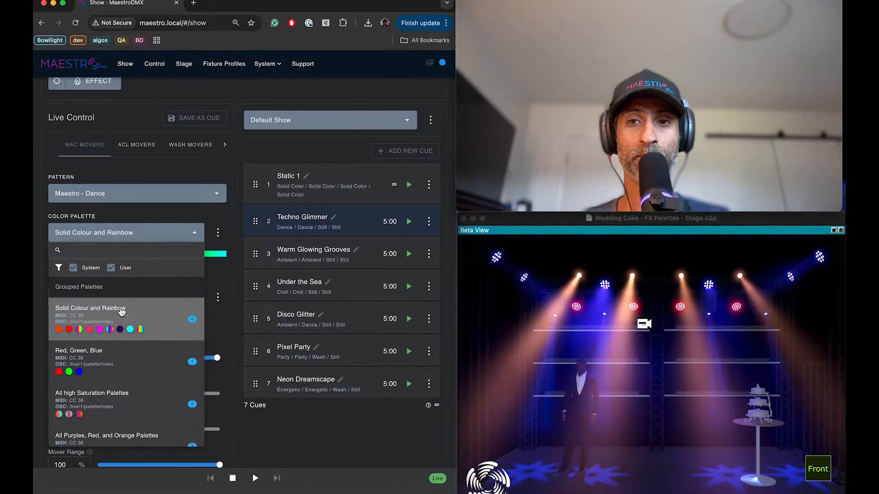
pyautogui.click(151, 323)
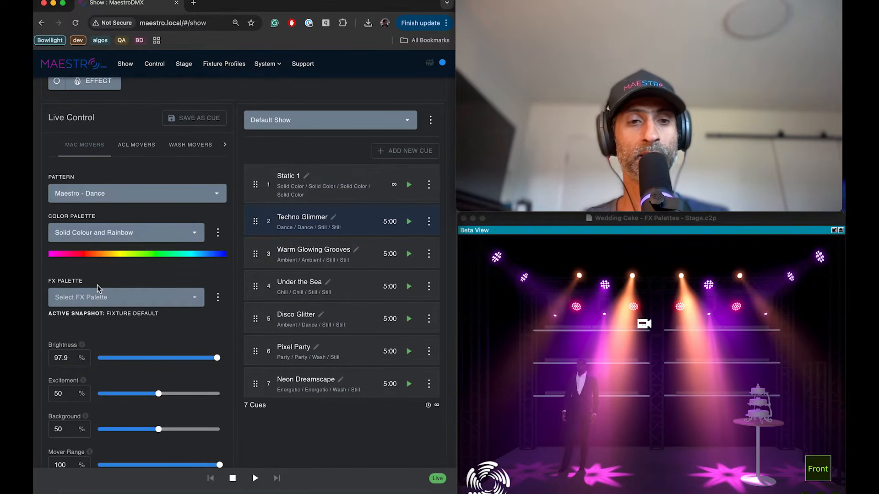
# Review the remaining Mac Movers parameters, including the mover settings, blackout options and the trigger permissions in the advanced parameters
pyautogui.scroll(-5, 105, 288)
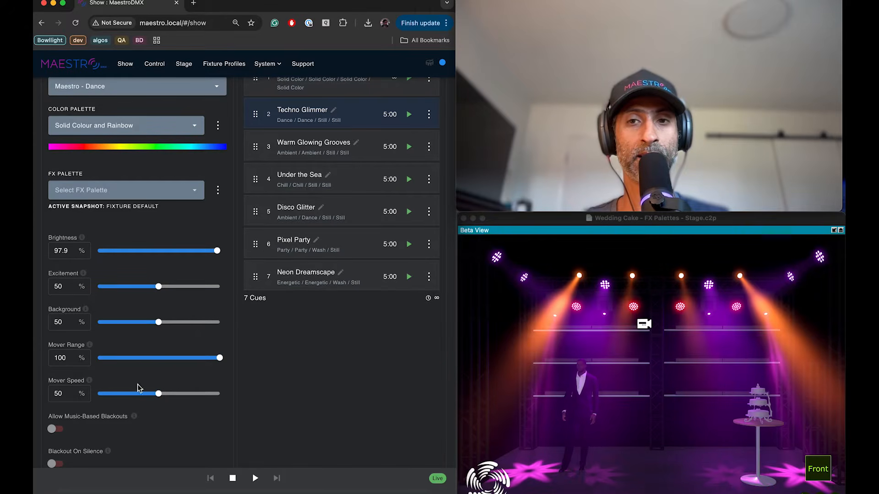
pyautogui.scroll(-4, 136, 369)
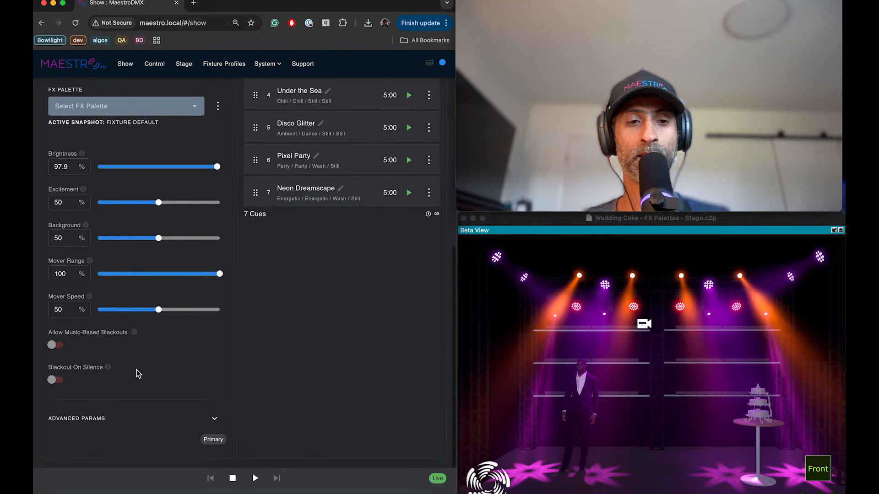
pyautogui.click(217, 418)
pyautogui.scroll(-4, 170, 424)
pyautogui.scroll(2, 171, 426)
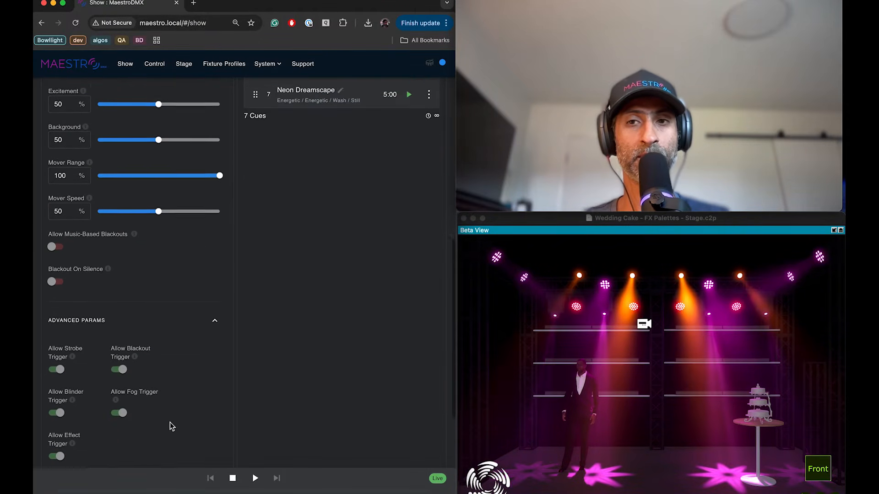
pyautogui.scroll(10, 172, 426)
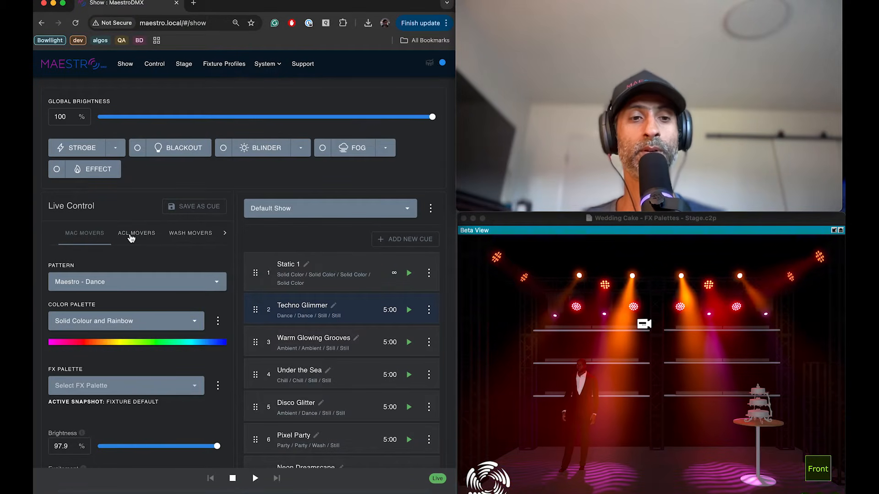
# Review the ACL Movers' Live Control parameters and their color palette choices, keeping Retro Future selected
pyautogui.click(130, 237)
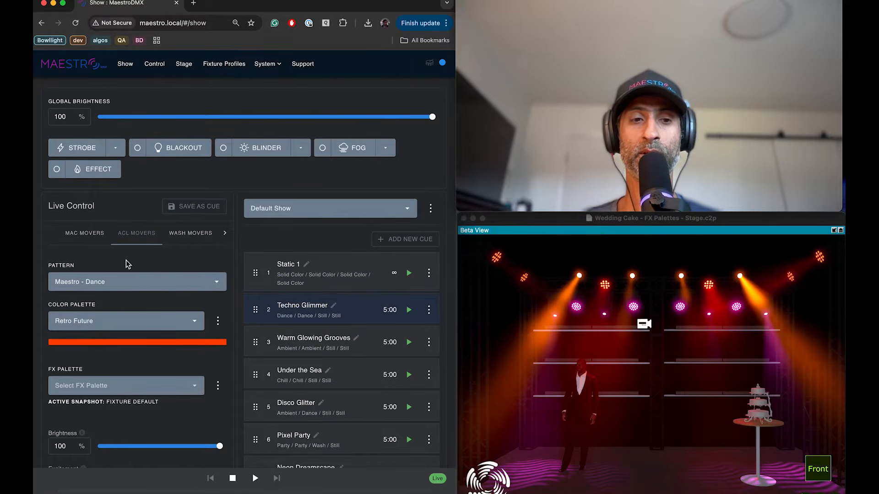
pyautogui.scroll(-3, 125, 260)
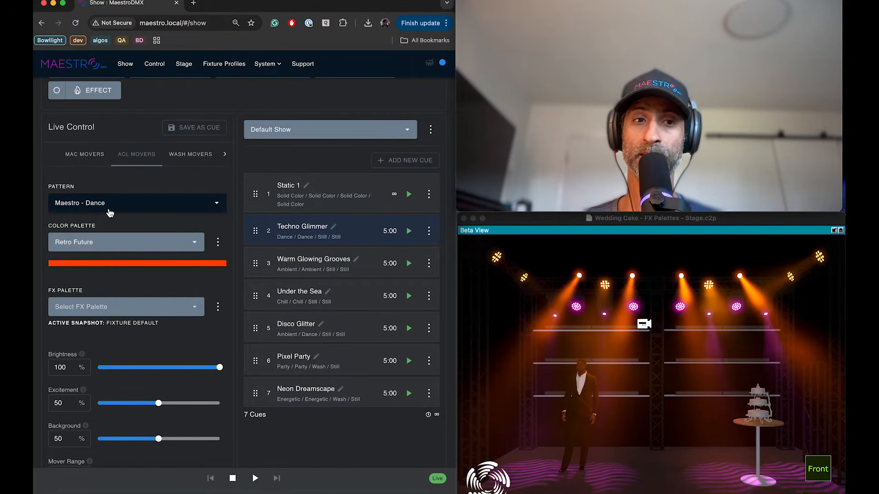
pyautogui.click(107, 248)
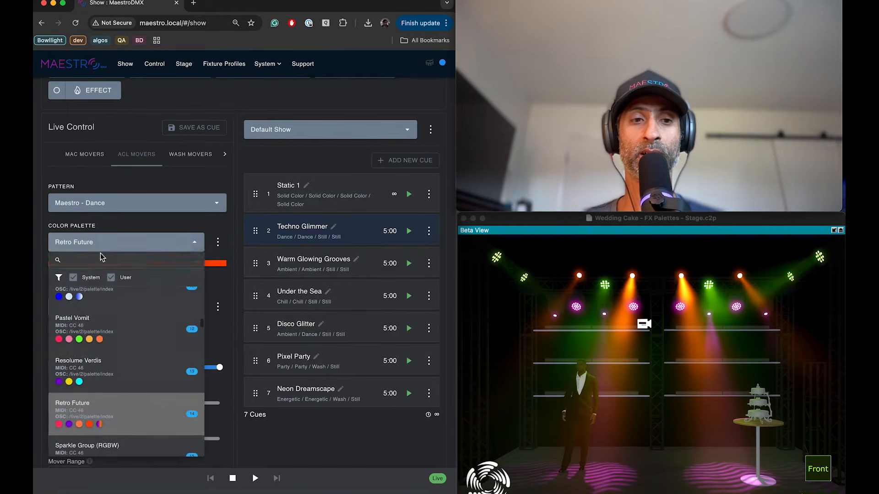
pyautogui.click(81, 430)
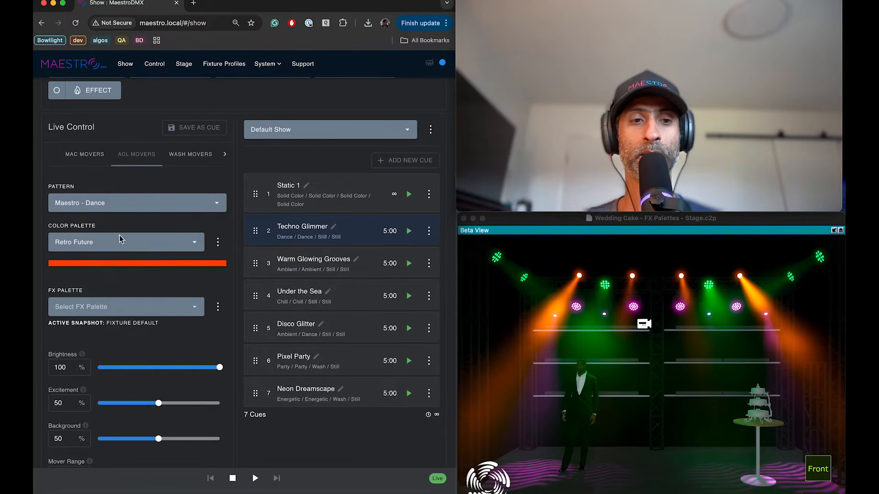
pyautogui.scroll(-1, 92, 357)
pyautogui.scroll(3, 123, 299)
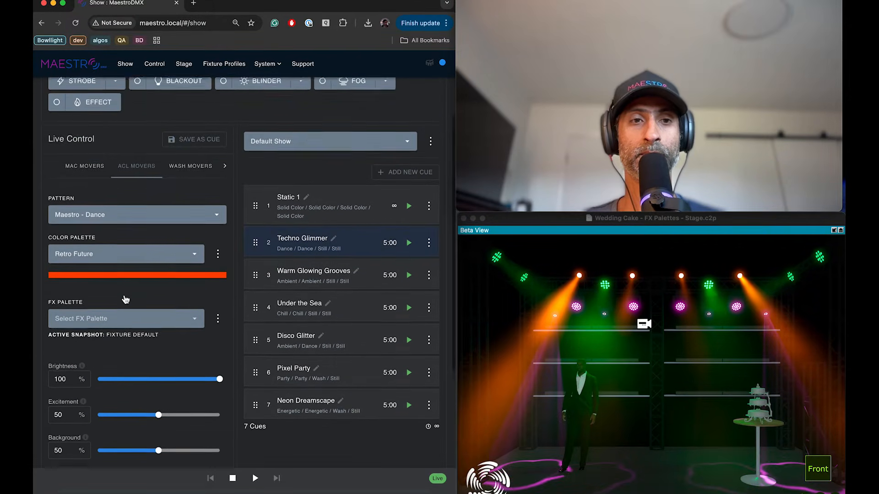
# Review the Live Control patterns, color palettes and brightness of the Wash Movers and Static Washes groups
pyautogui.click(190, 192)
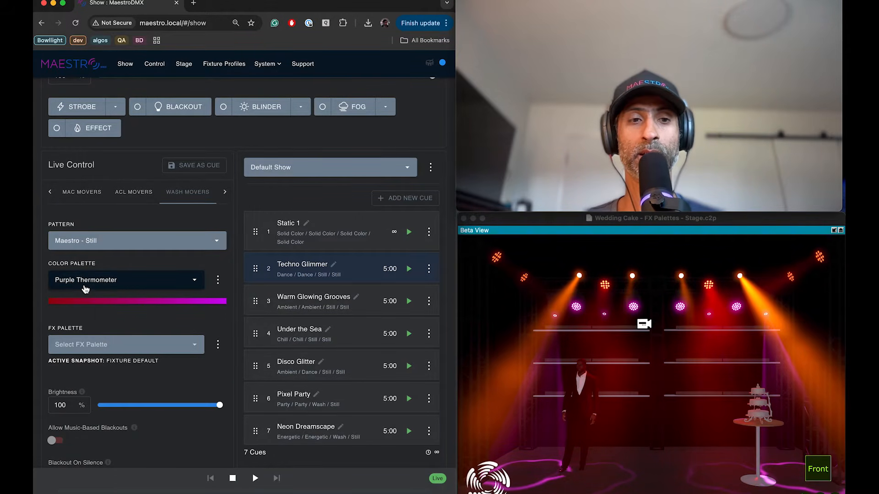
pyautogui.click(225, 192)
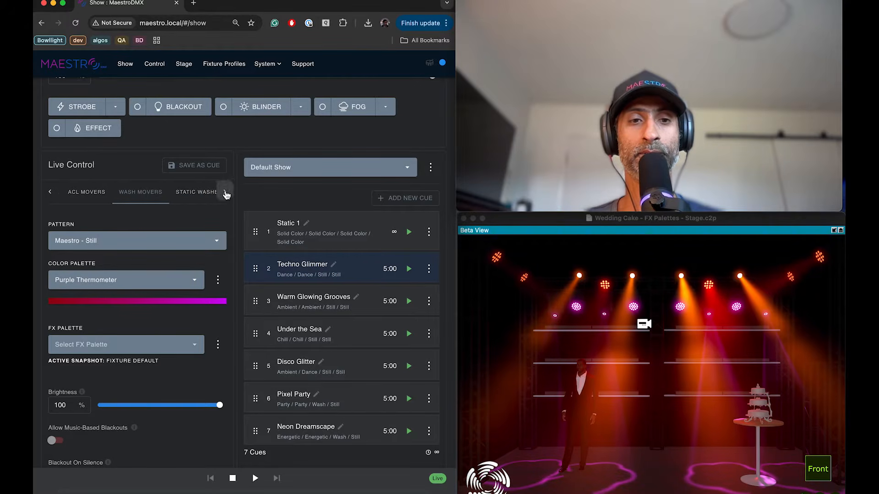
pyautogui.click(186, 194)
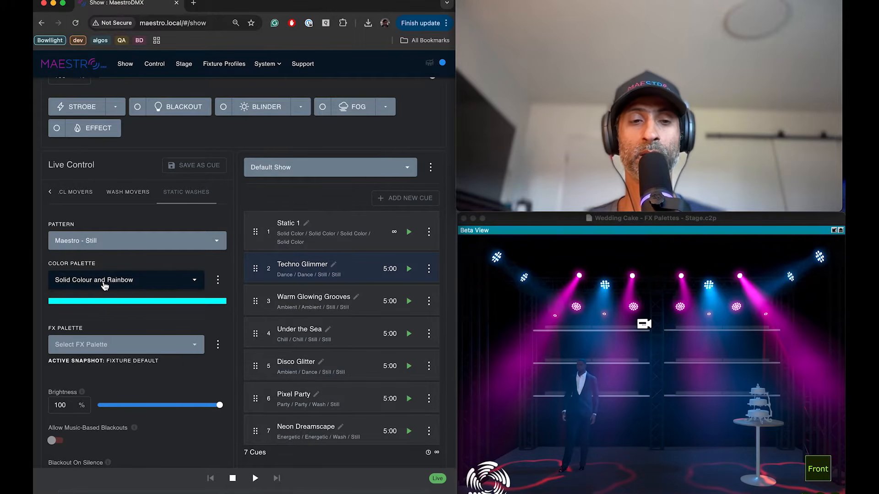
pyautogui.scroll(-3, 111, 344)
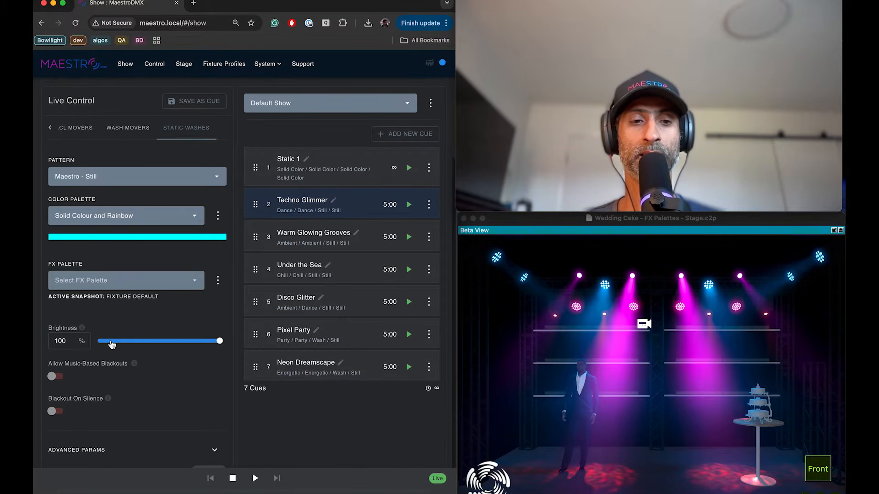
pyautogui.scroll(3, 158, 361)
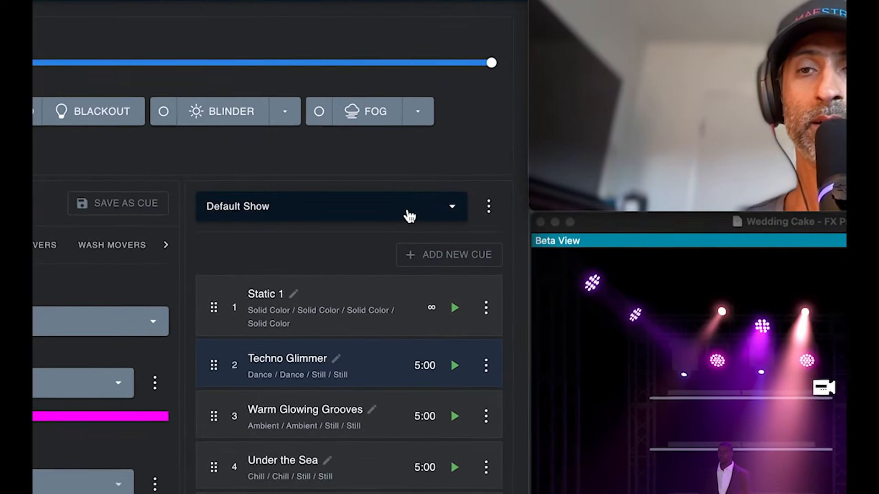
# Switch to the Corporate Show and look through the list of other available shows without changing the selection
pyautogui.click(407, 213)
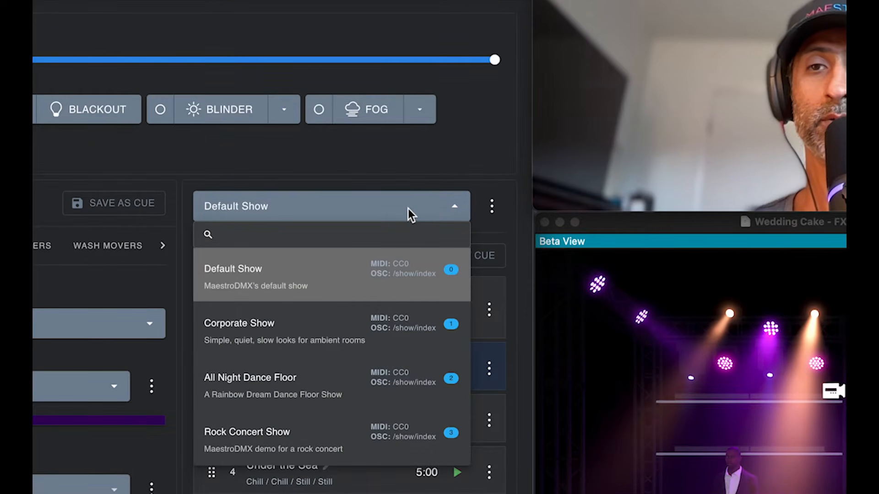
pyautogui.click(287, 339)
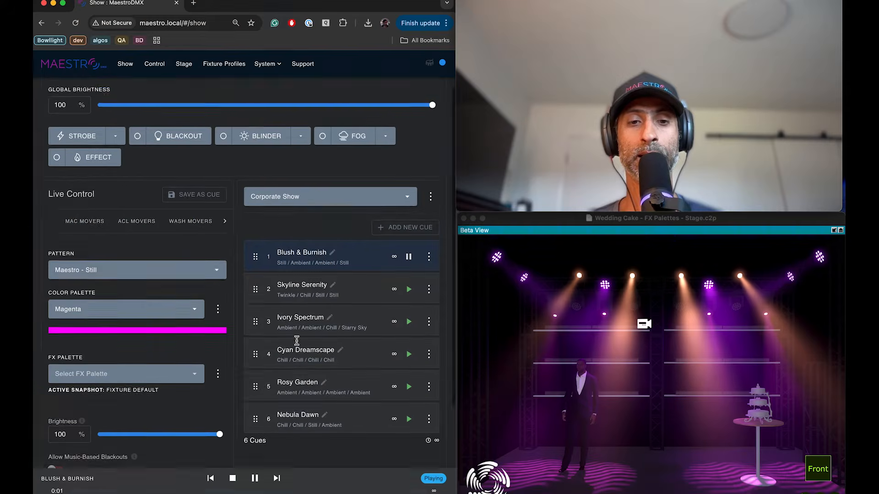
pyautogui.scroll(-1, 297, 341)
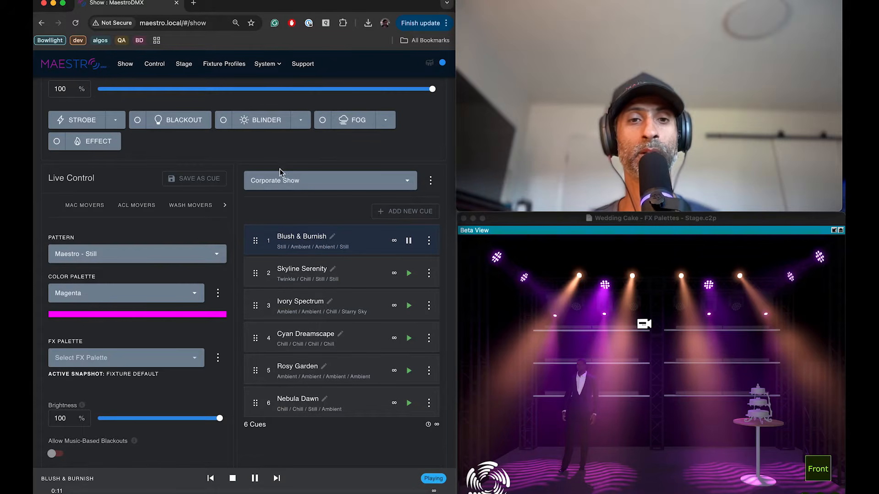
pyautogui.click(356, 184)
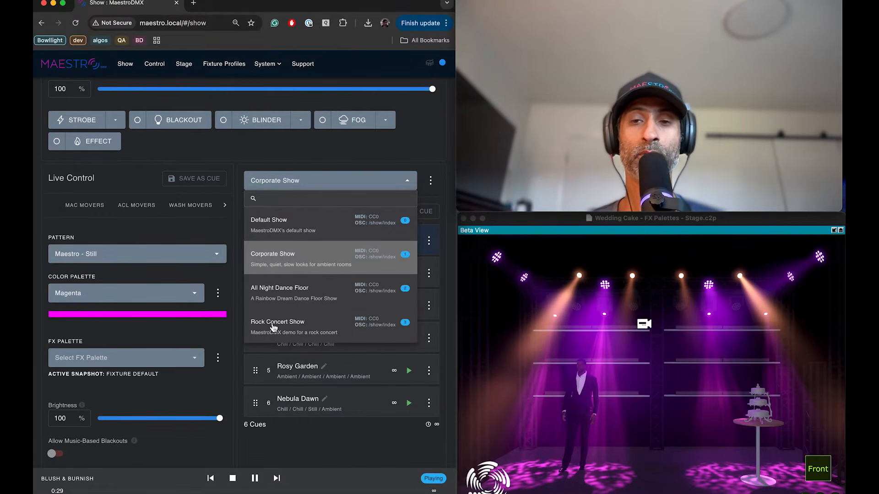
pyautogui.click(330, 155)
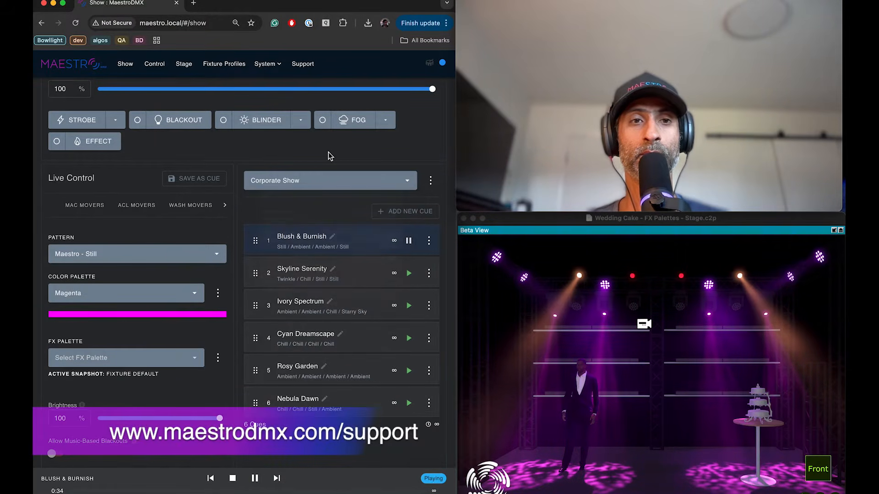
# Open maestrodmx.com/support in a new browser tab and go to the Free MaestroDMX Curated Shows article among the software updates
pyautogui.click(195, 5)
pyautogui.write('ma')
pyautogui.press('Down')
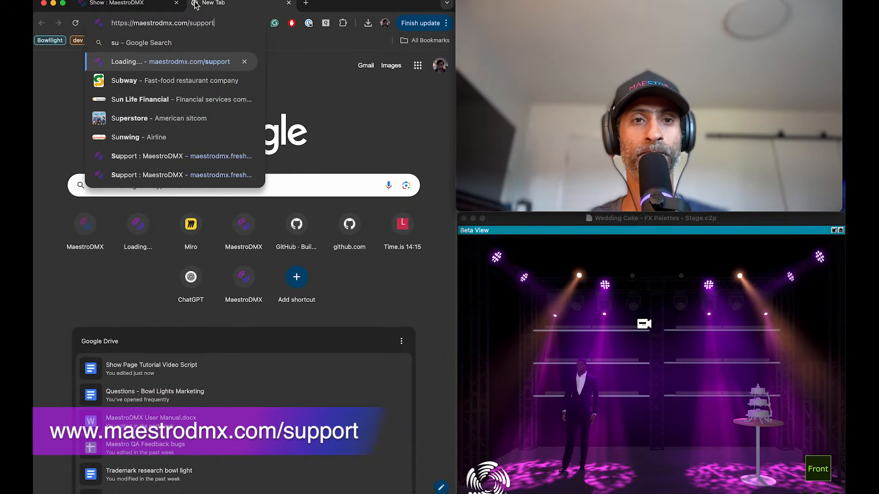
pyautogui.press('Return')
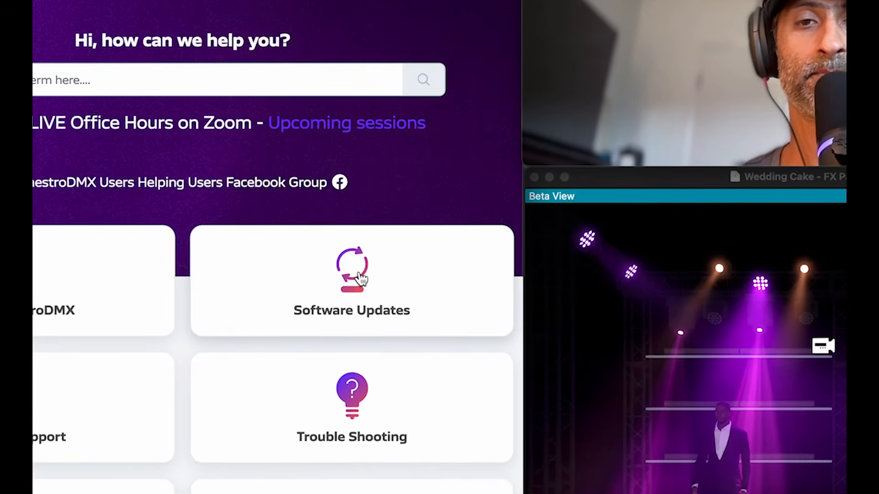
pyautogui.click(361, 277)
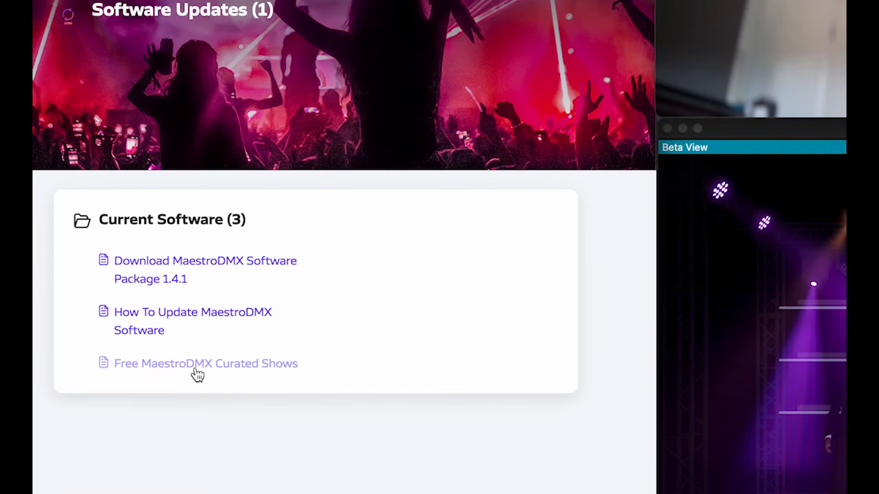
pyautogui.click(198, 366)
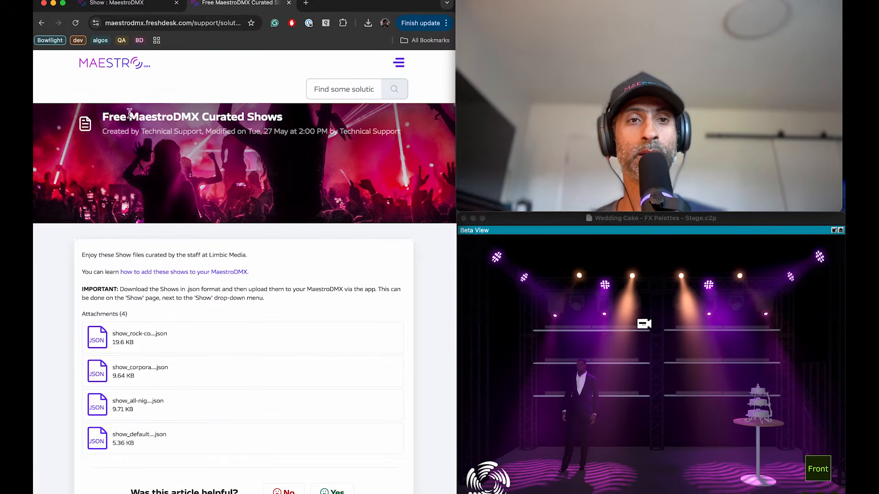
# Return to the MaestroDMX Show page, view the option to add a show by restoring a backup file, and close the dialog
pyautogui.click(138, 6)
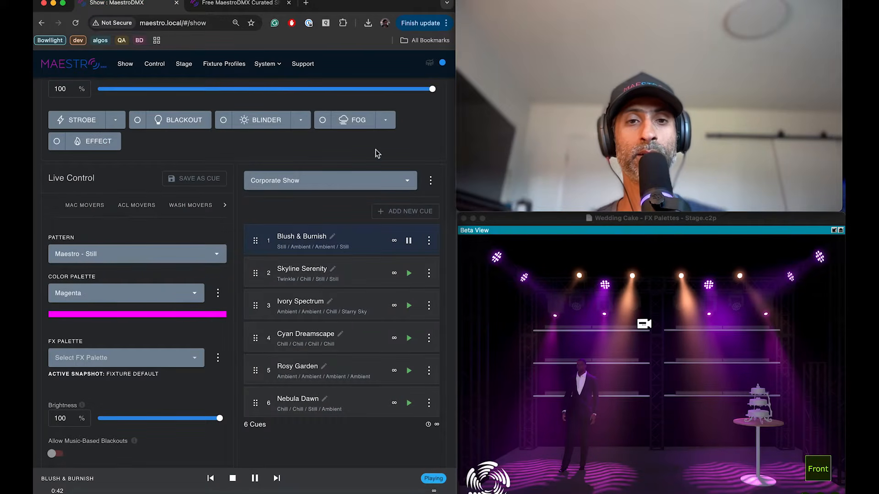
pyautogui.click(430, 184)
pyautogui.click(421, 201)
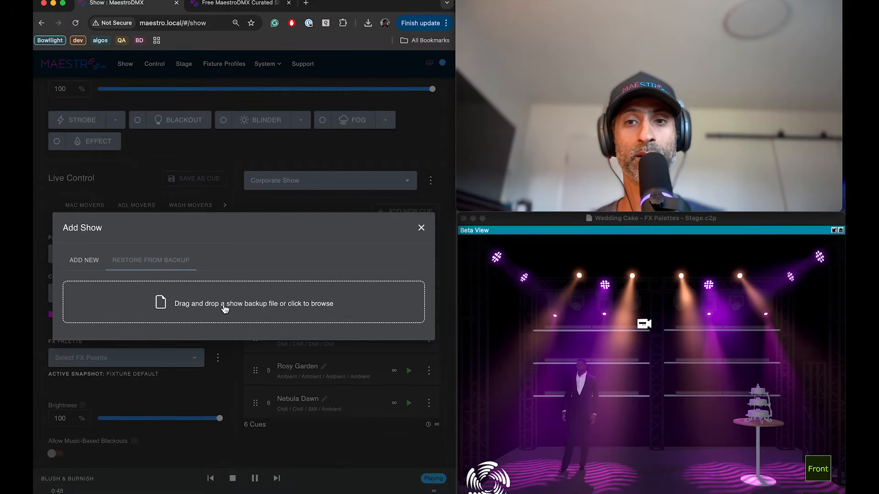
pyautogui.click(421, 228)
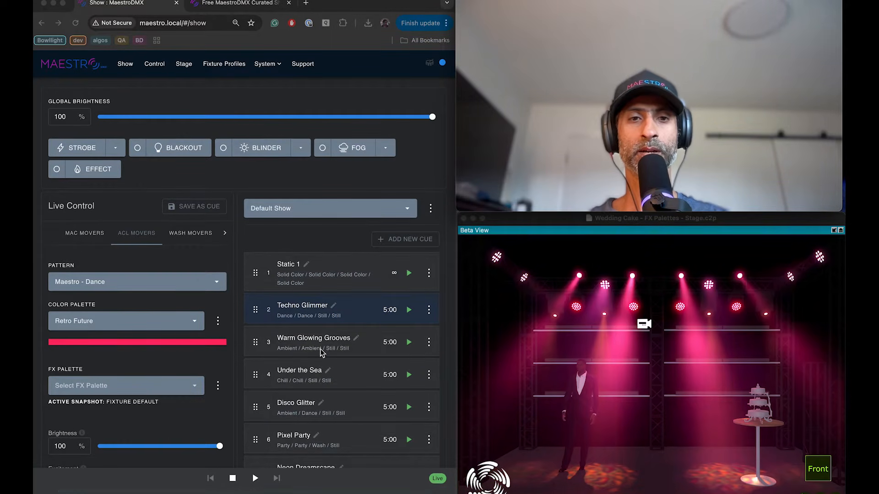
# Play the Techno Glimmer cue in the Default Show and override it by lowering the ACL Movers' brightness to 99.7%
pyautogui.scroll(-1, 141, 334)
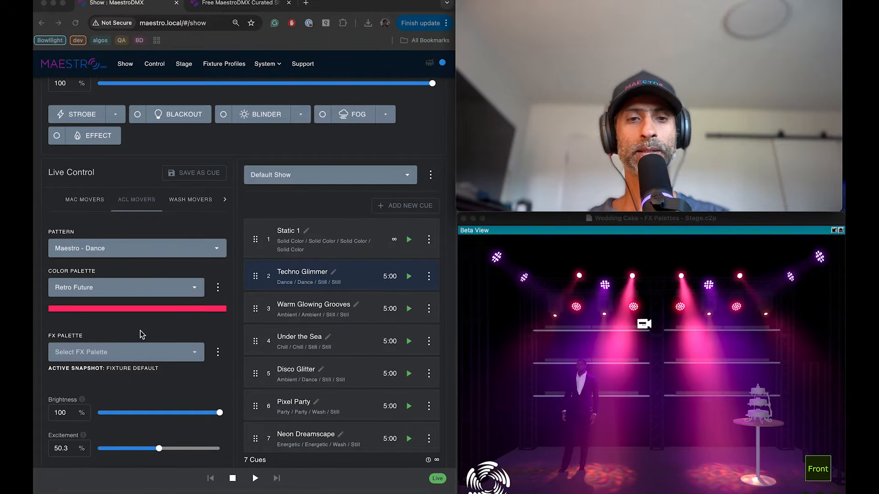
pyautogui.click(408, 277)
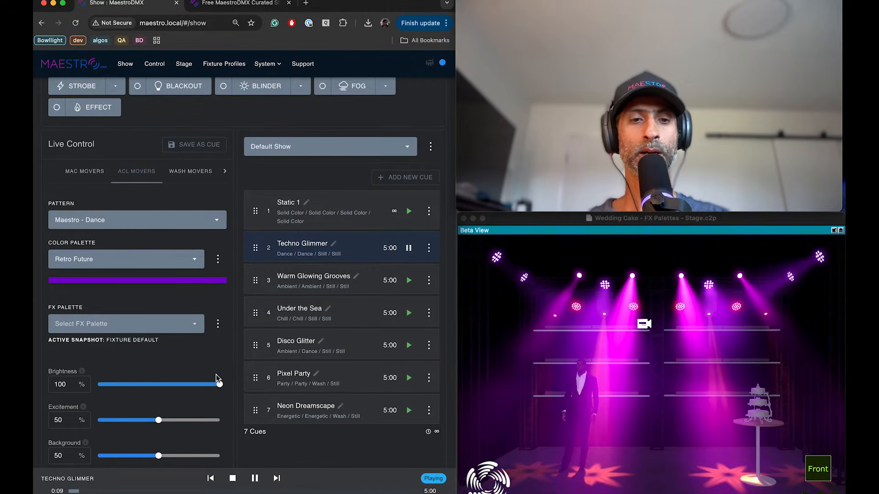
pyautogui.click(220, 387)
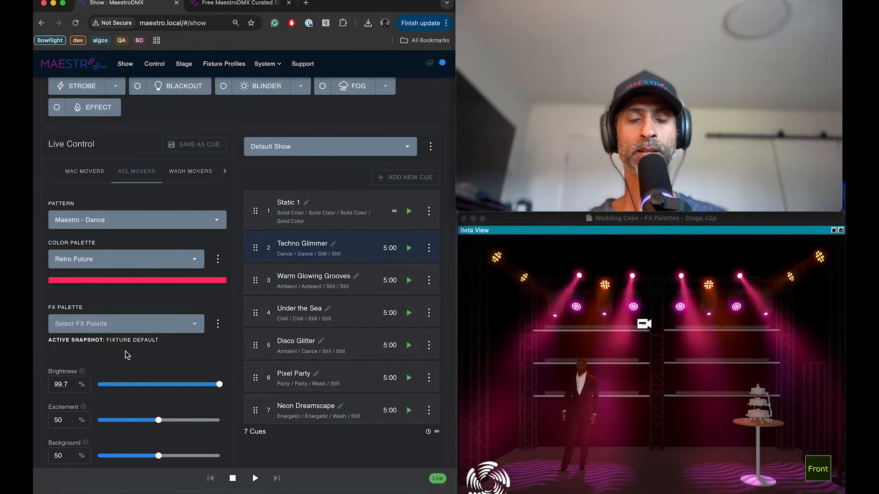
# Look through the Live Control settings of the Mac Movers, ACL Movers and Wash Movers, ending on the ACL Movers
pyautogui.click(89, 175)
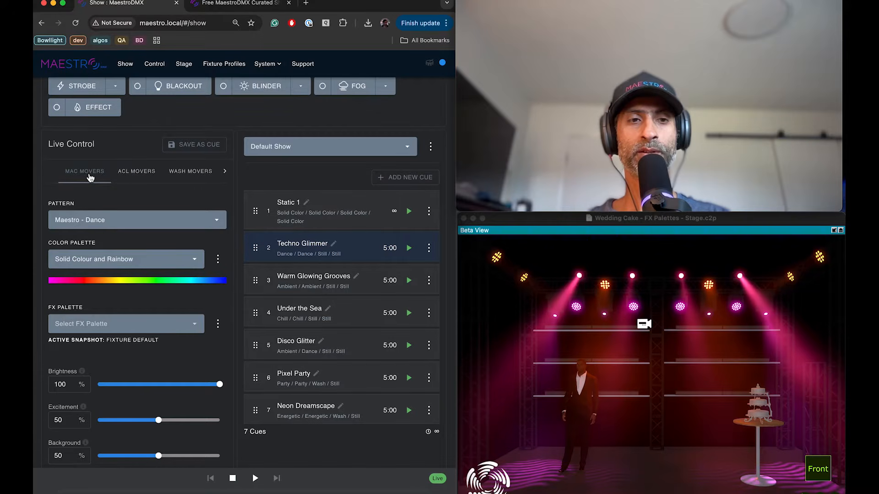
pyautogui.click(136, 177)
pyautogui.click(173, 177)
pyautogui.click(225, 172)
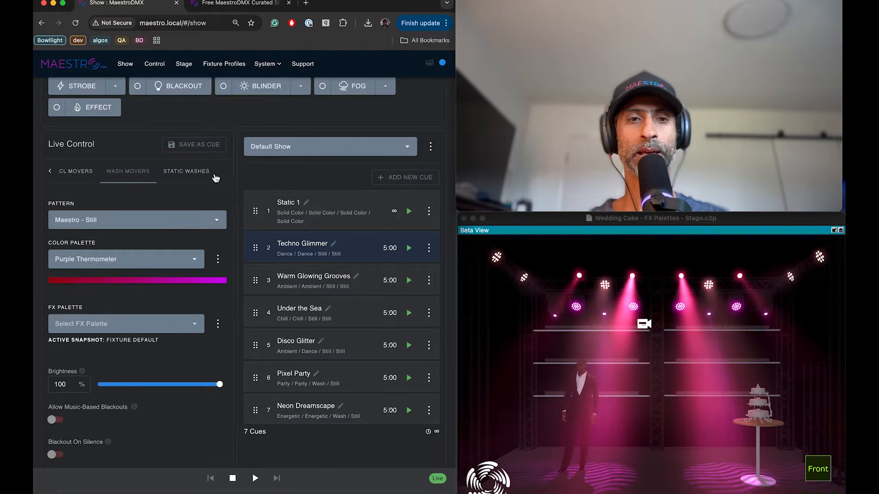
pyautogui.click(92, 172)
pyautogui.click(137, 172)
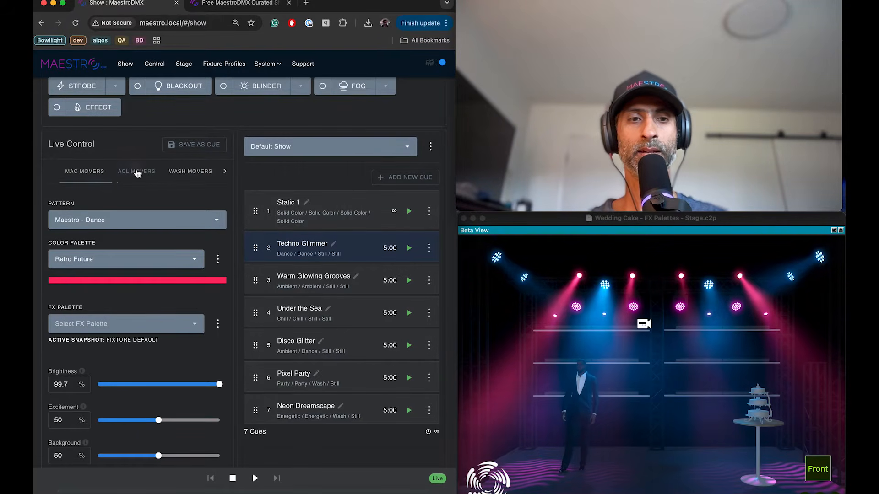
# View the Wash Movers' settings, return to the Mac Movers and look over the Maestro and Core patterns available to them
pyautogui.click(179, 177)
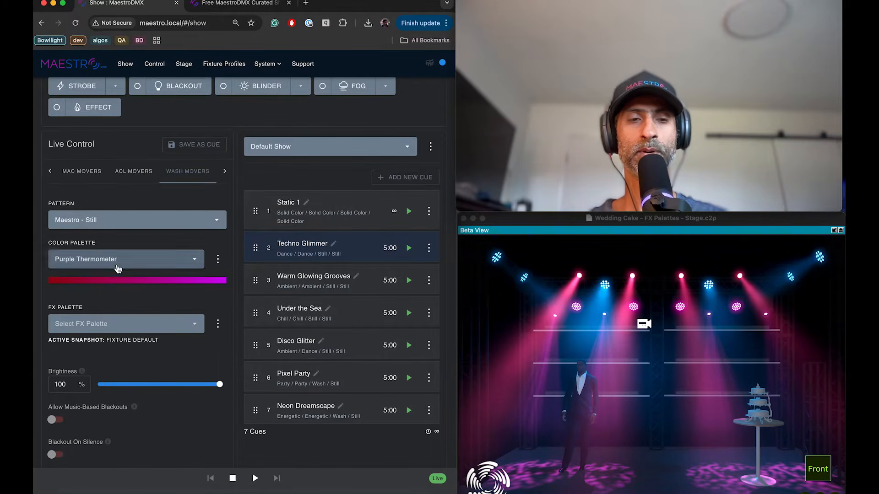
pyautogui.click(87, 172)
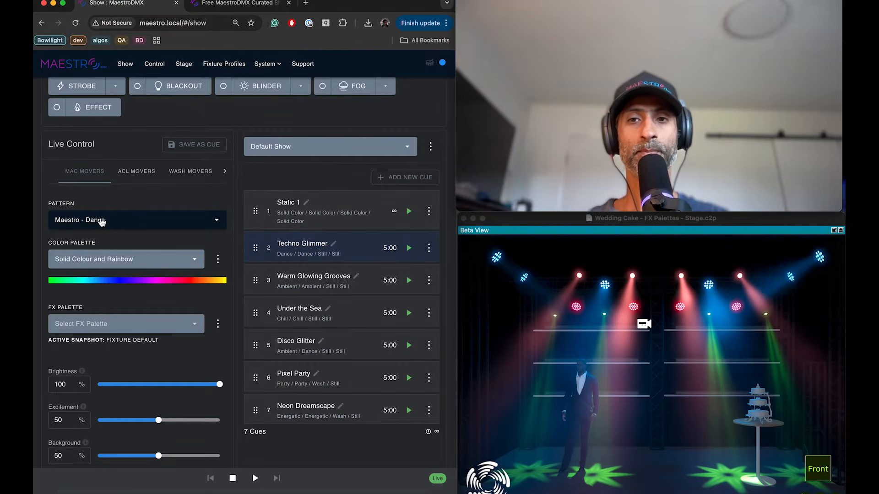
pyautogui.click(102, 221)
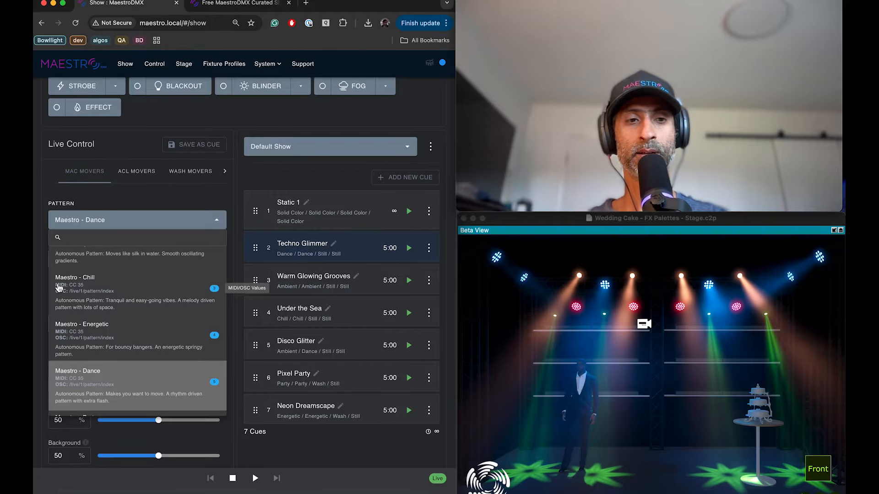
pyautogui.scroll(3, 68, 283)
pyautogui.scroll(-1, 69, 316)
pyautogui.scroll(-5, 73, 343)
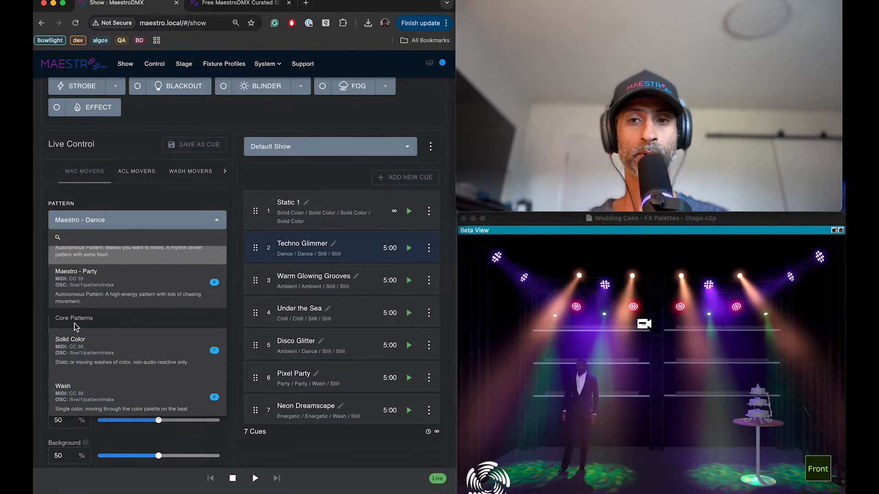
pyautogui.scroll(5, 78, 326)
pyautogui.scroll(2, 72, 320)
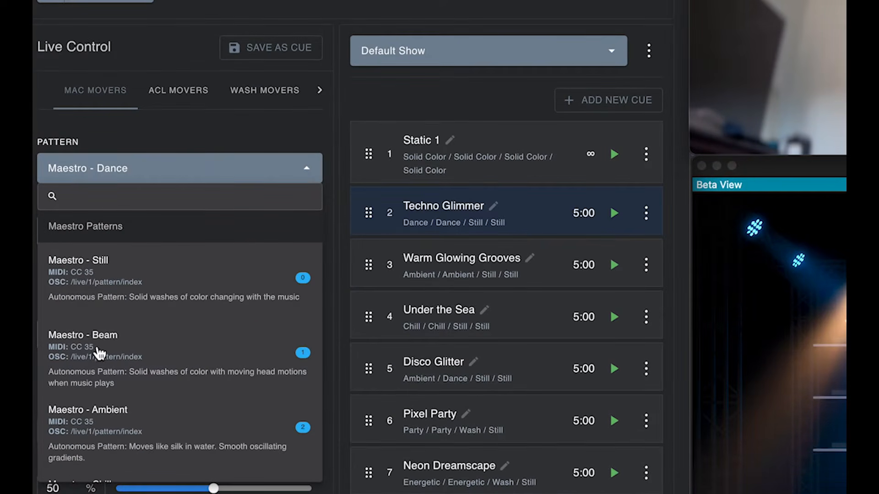
# Read the descriptions of the Mac Movers' Maestro patterns, from Still and Beam through to Party
pyautogui.scroll(-2, 99, 343)
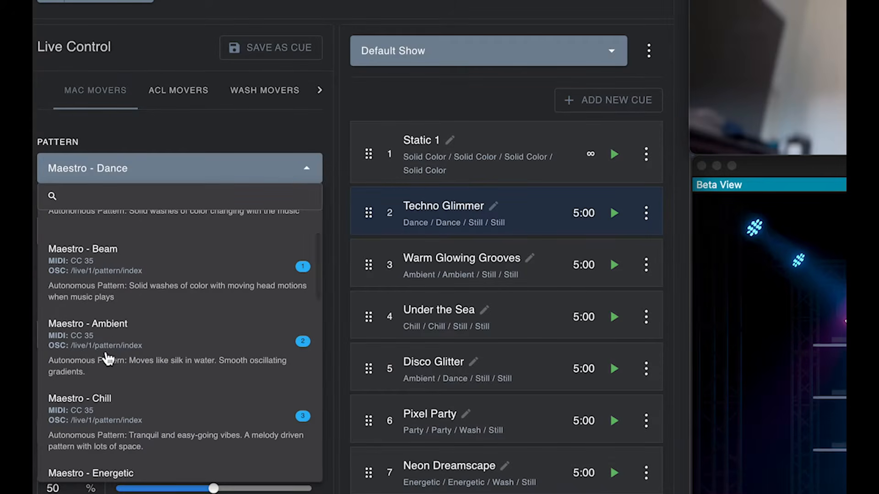
pyautogui.scroll(-2, 110, 398)
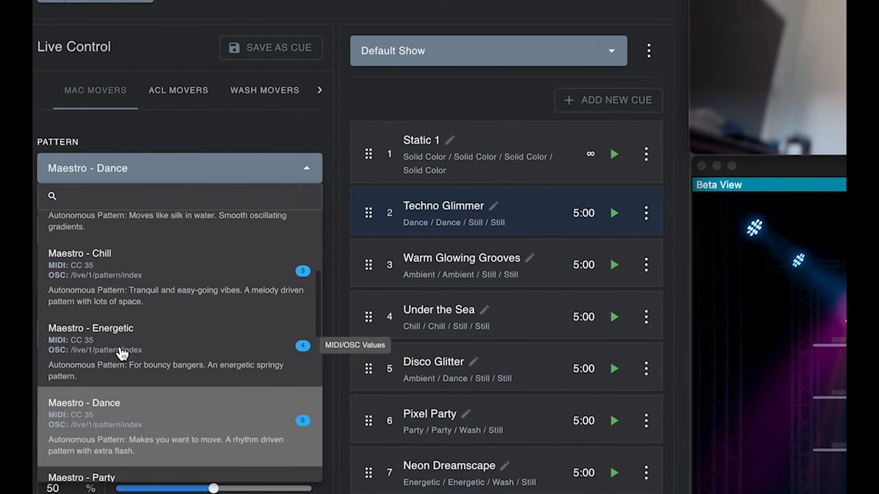
pyautogui.scroll(-2, 106, 394)
pyautogui.scroll(-2, 115, 380)
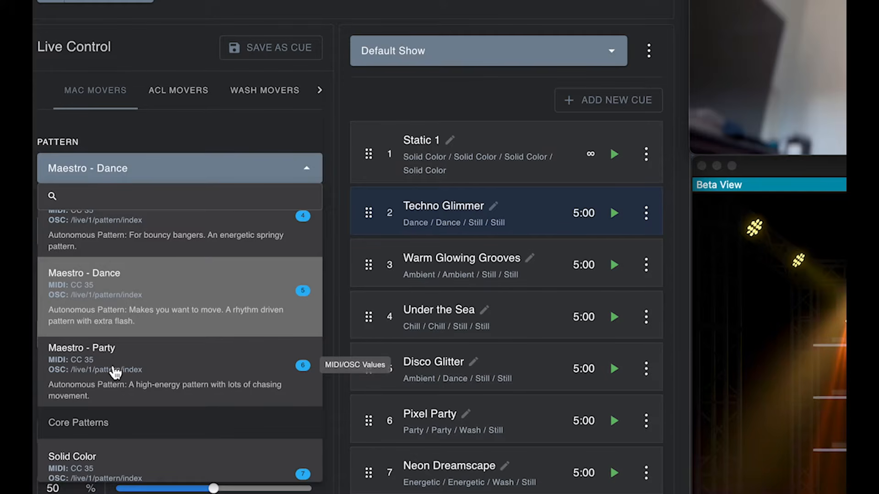
pyautogui.scroll(8, 114, 373)
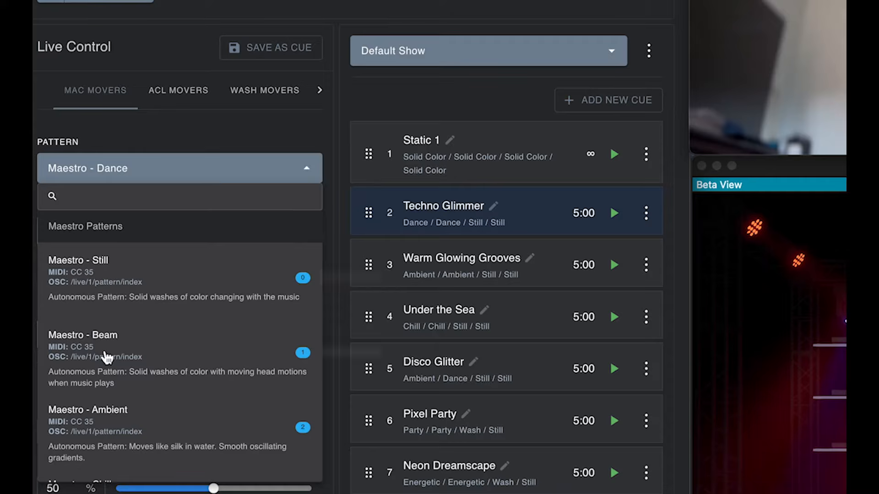
pyautogui.scroll(-5, 104, 350)
pyautogui.scroll(-3, 96, 417)
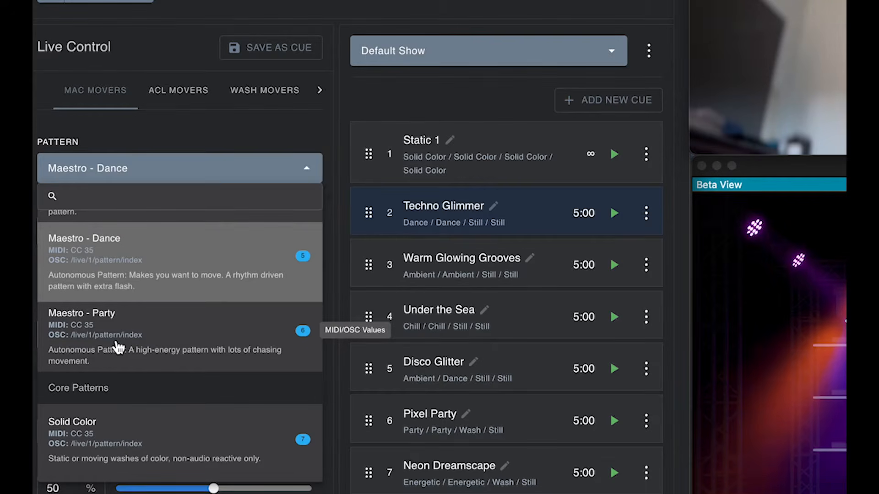
pyautogui.scroll(8, 118, 348)
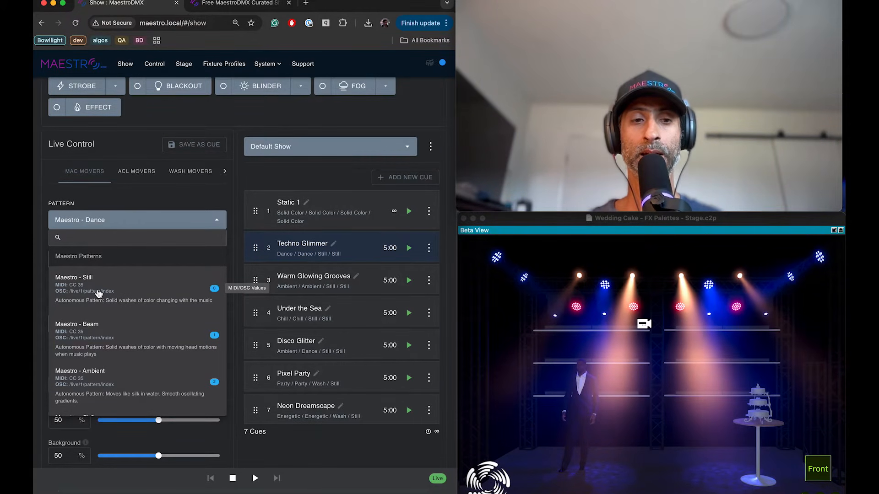
# Check the MIDI/OSC values of the Maestro patterns and set the Mac Movers' pattern to Maestro - Beam
pyautogui.scroll(-3, 115, 297)
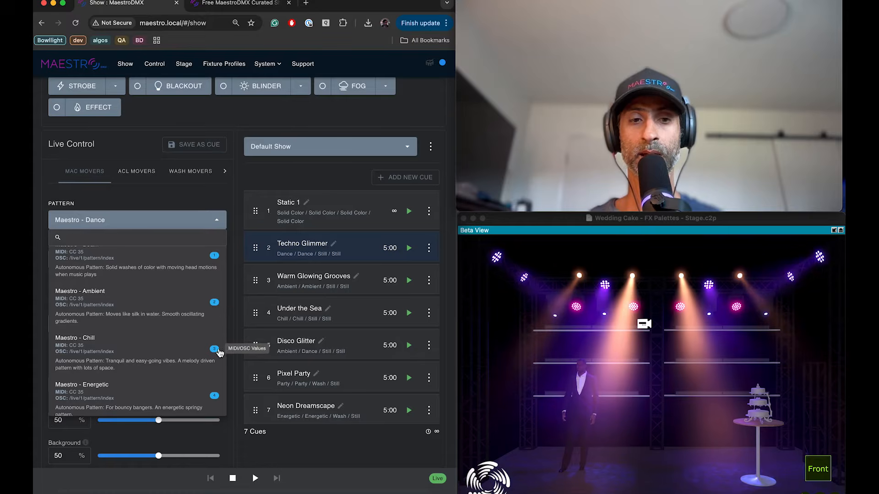
pyautogui.scroll(-3, 217, 357)
pyautogui.scroll(-1, 214, 382)
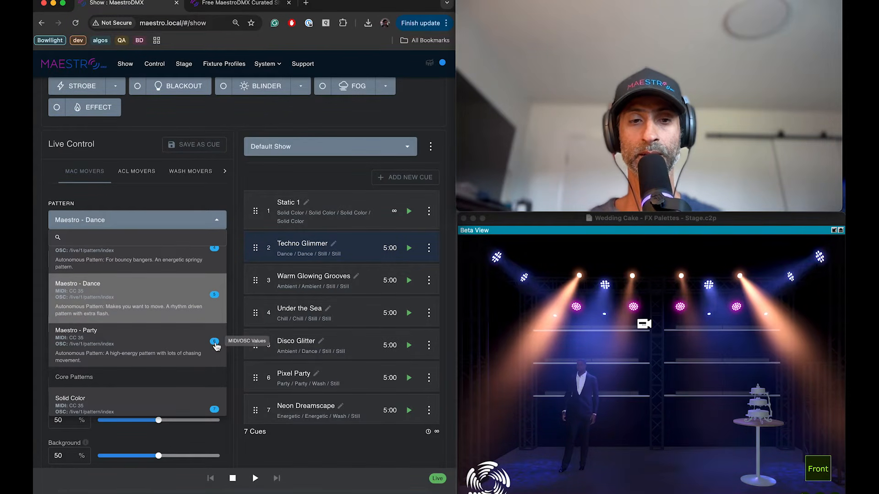
pyautogui.scroll(5, 202, 346)
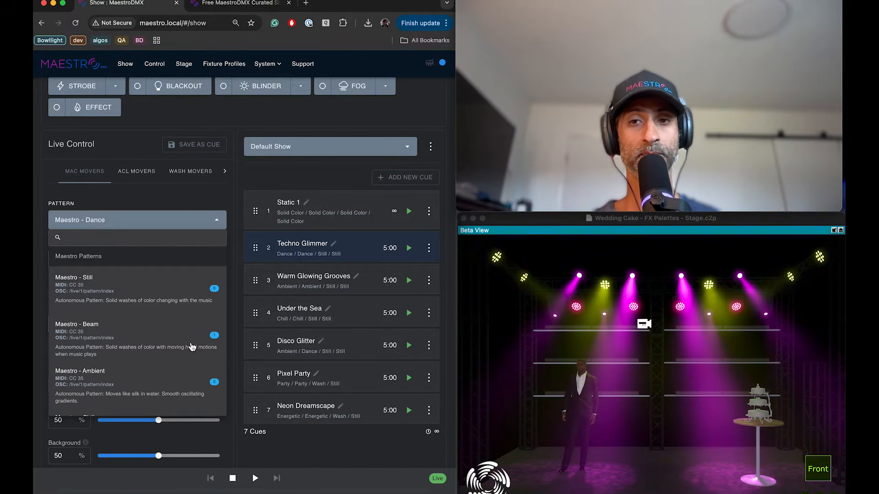
pyautogui.scroll(-1, 166, 356)
pyautogui.click(115, 317)
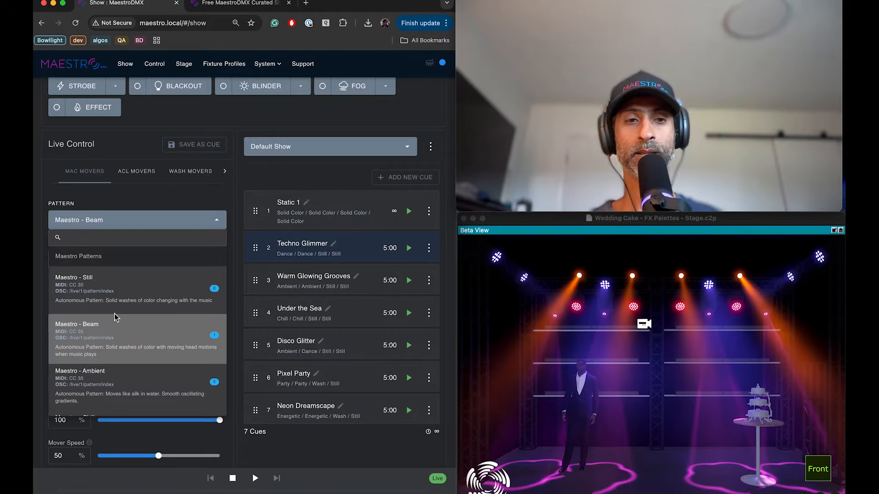
# Lower the brightness of the Mac Movers, Wash Movers and Static Washes to 0% so only the ACL Movers stay lit
pyautogui.click(139, 177)
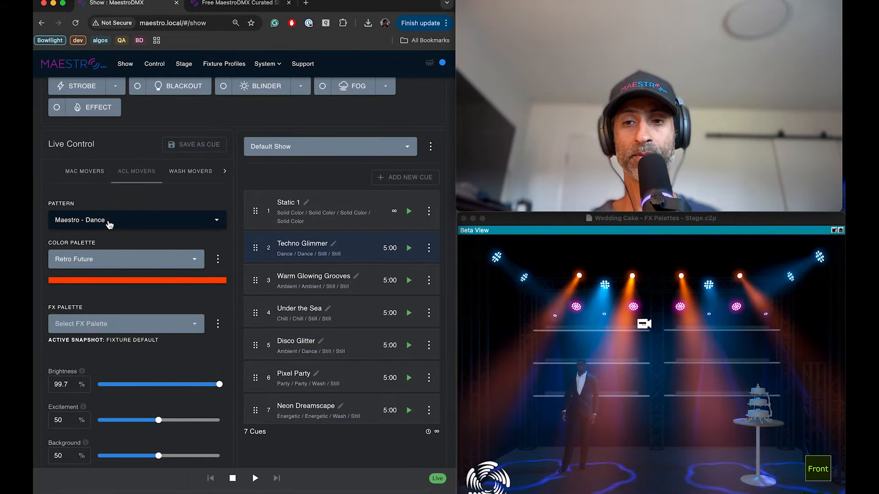
pyautogui.click(87, 172)
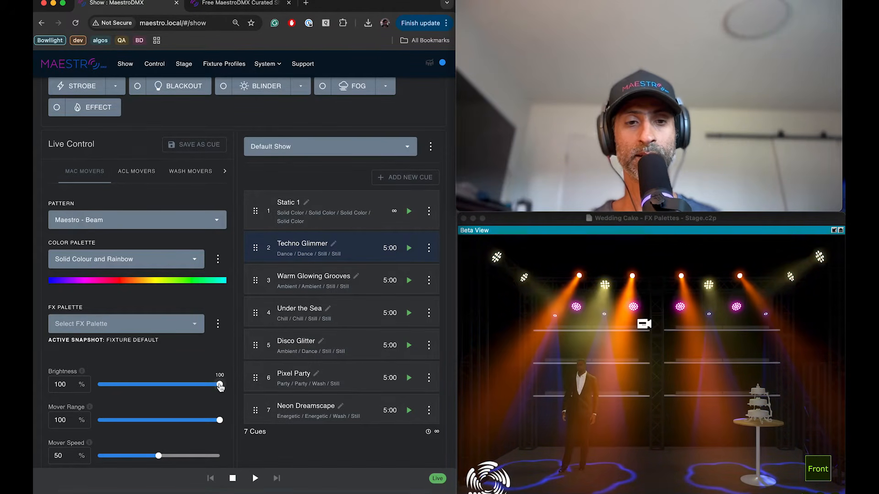
pyautogui.moveTo(220, 383); pyautogui.dragTo(95, 371)
pyautogui.click(185, 172)
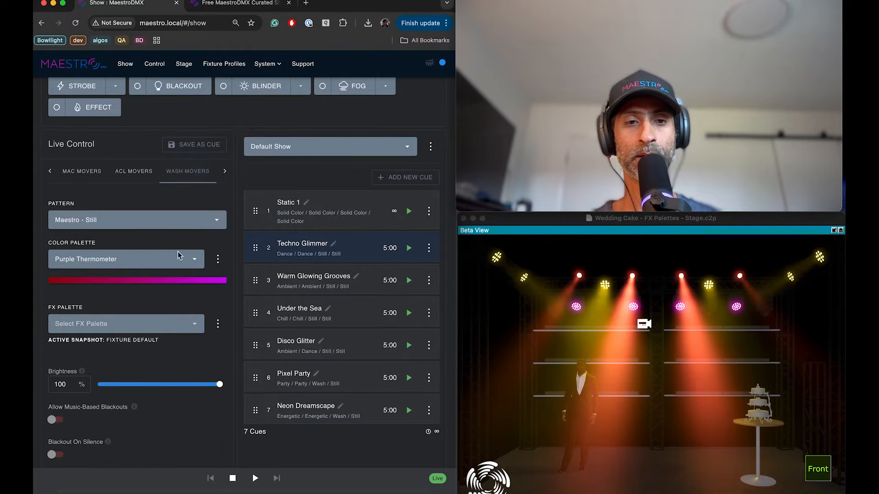
pyautogui.click(225, 172)
pyautogui.click(193, 174)
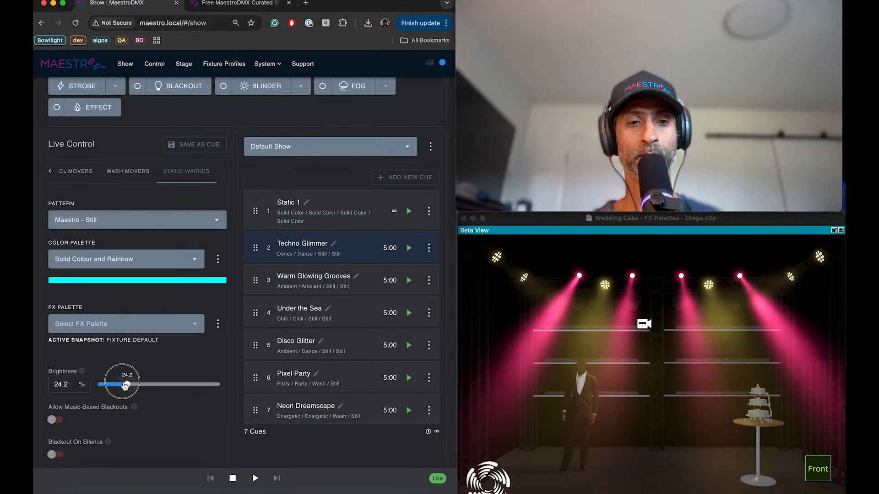
pyautogui.moveTo(124, 384); pyautogui.dragTo(89, 376)
# Set the ACL Movers' pattern to Maestro - Still and their brightness to 100%
pyautogui.hscroll(-1, 92, 173)
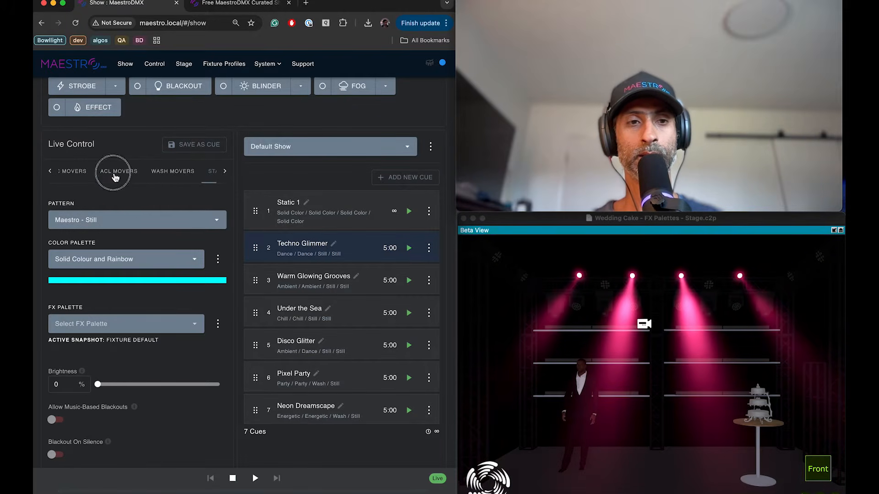
pyautogui.click(115, 176)
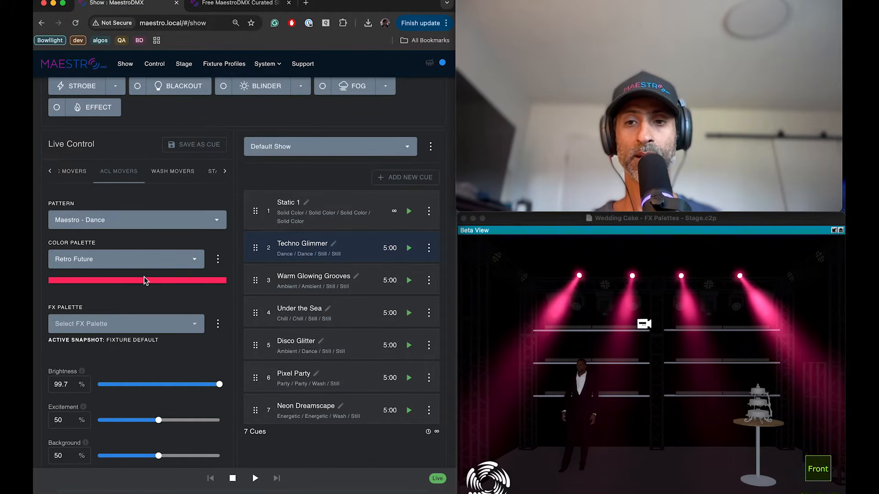
pyautogui.click(124, 222)
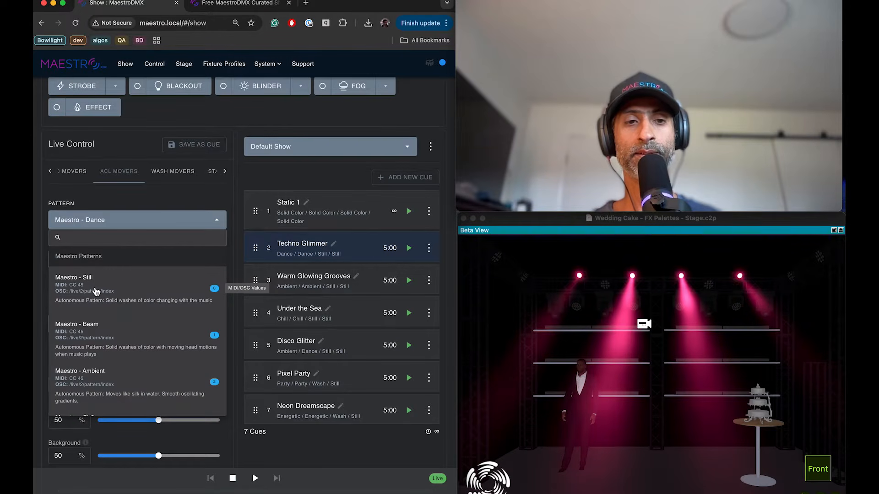
pyautogui.click(96, 292)
pyautogui.scroll(-2, 137, 314)
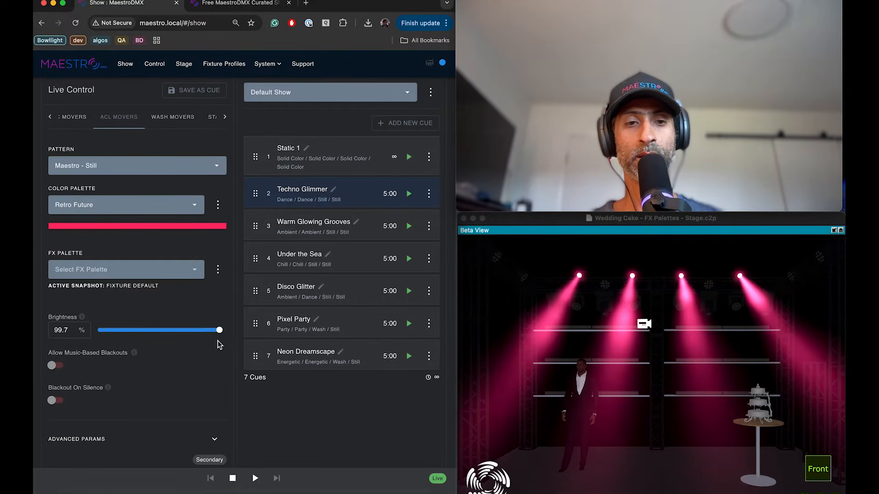
pyautogui.moveTo(197, 334); pyautogui.dragTo(234, 324)
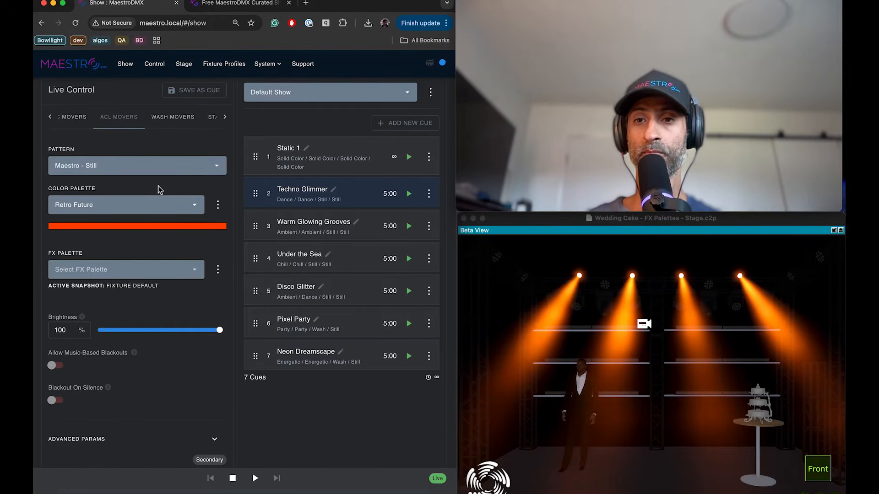
# Change the ACL Movers' pattern to Maestro - Dance and bring its parameters into view
pyautogui.click(160, 170)
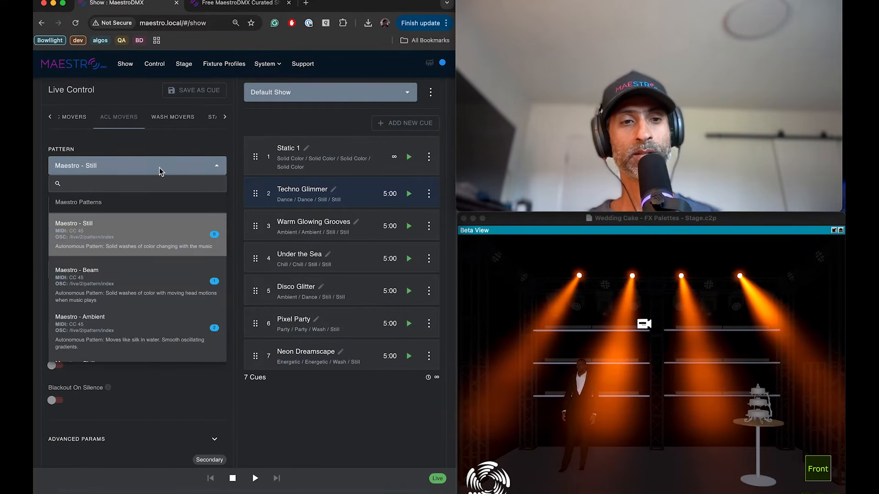
pyautogui.scroll(-5, 138, 280)
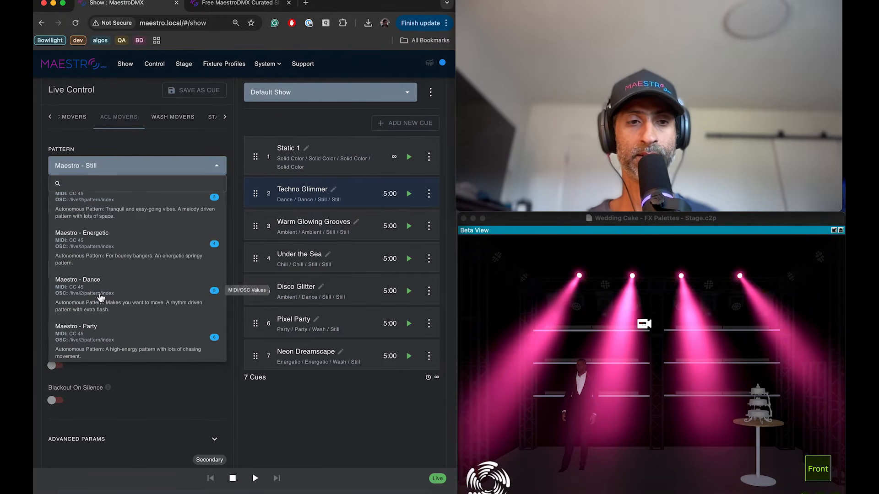
pyautogui.click(101, 297)
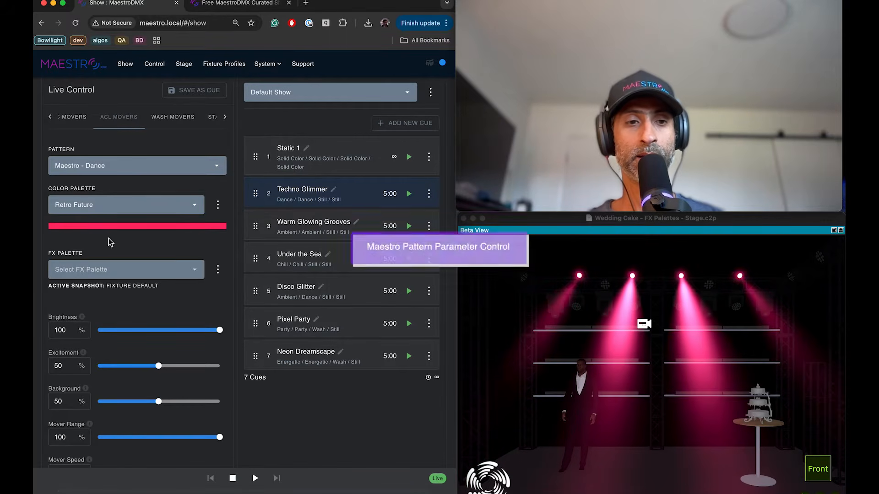
pyautogui.scroll(-1, 117, 372)
pyautogui.scroll(-1, 117, 376)
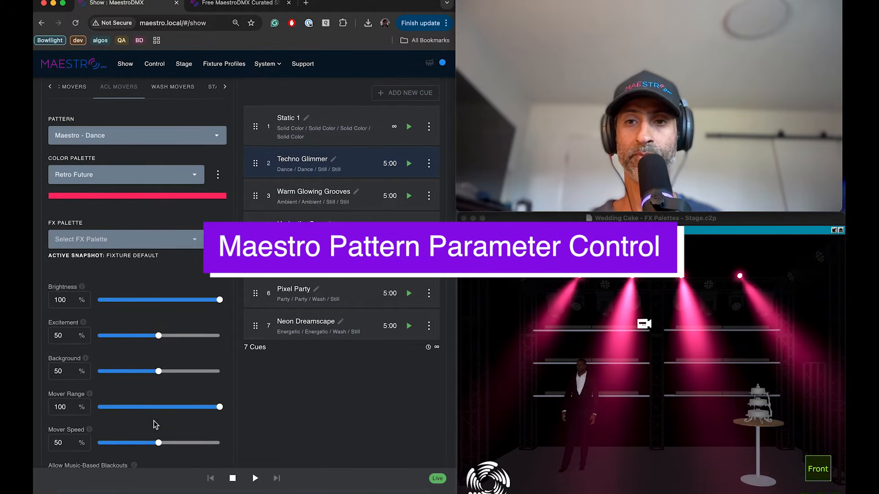
pyautogui.scroll(-3, 152, 402)
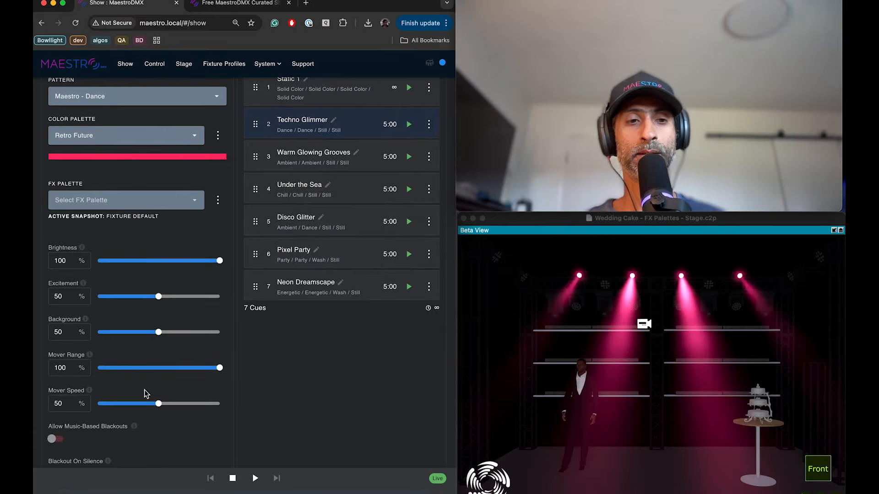
# Adjust the ACL Movers' brightness, leaving it at 100%, and raise their excitement to 100%
pyautogui.moveTo(219, 260); pyautogui.dragTo(251, 246)
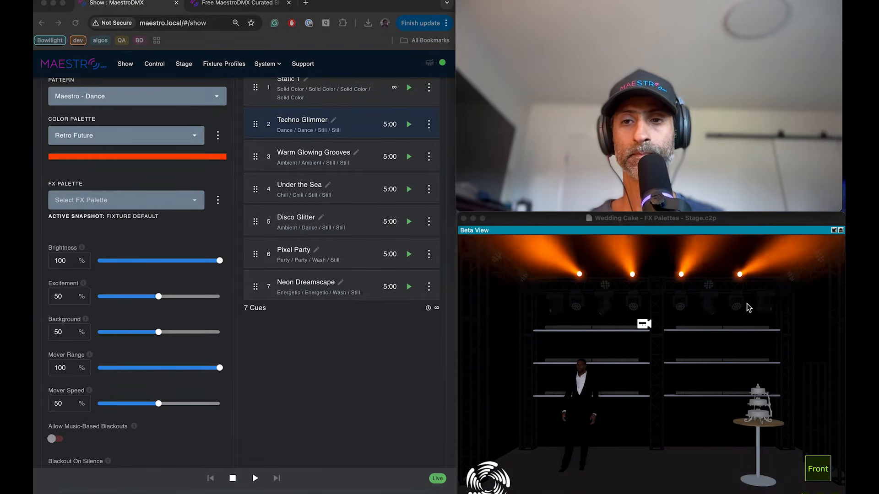
pyautogui.scroll(2, 124, 288)
pyautogui.scroll(1, 123, 288)
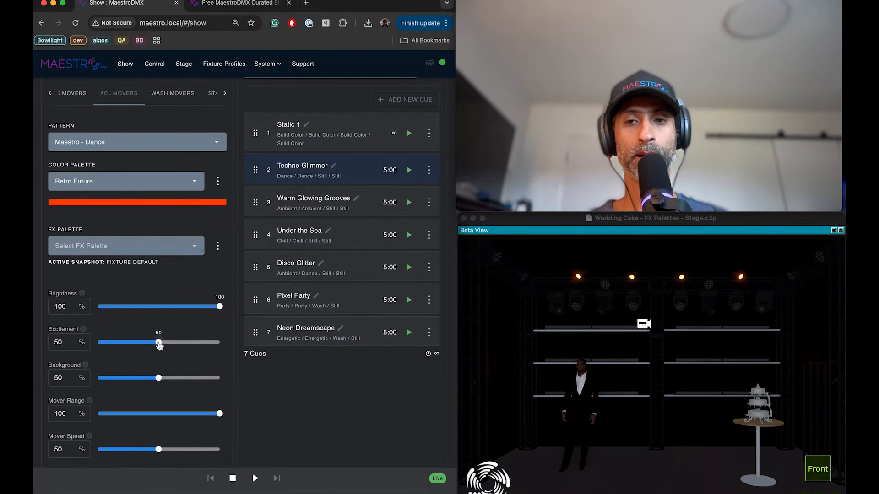
pyautogui.scroll(-1, 160, 346)
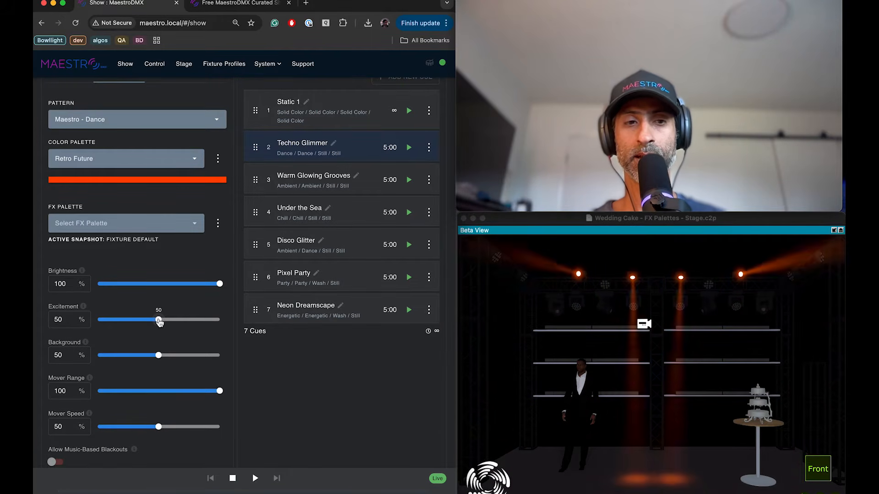
pyautogui.moveTo(159, 322); pyautogui.dragTo(255, 329)
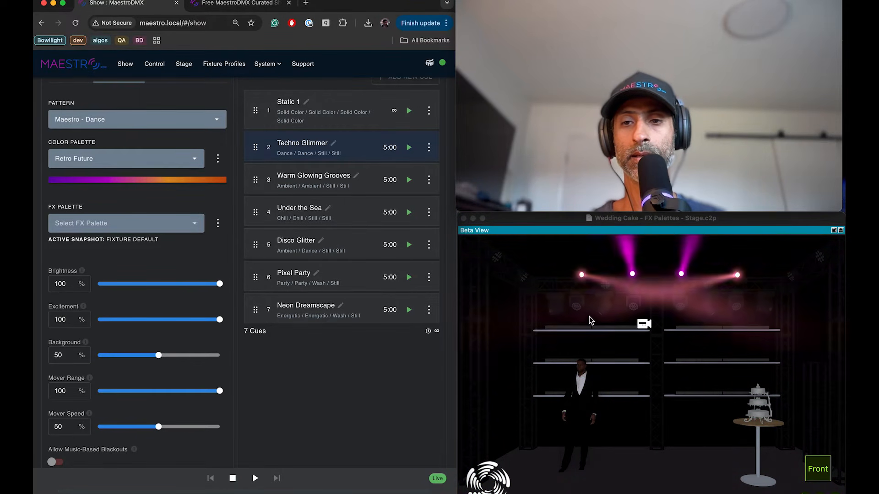
# Lower the ACL Movers' background to 0%, raise it to 54.1%, and reduce their excitement to 55.7%
pyautogui.moveTo(161, 361)
pyautogui.moveTo(161, 360); pyautogui.dragTo(88, 357)
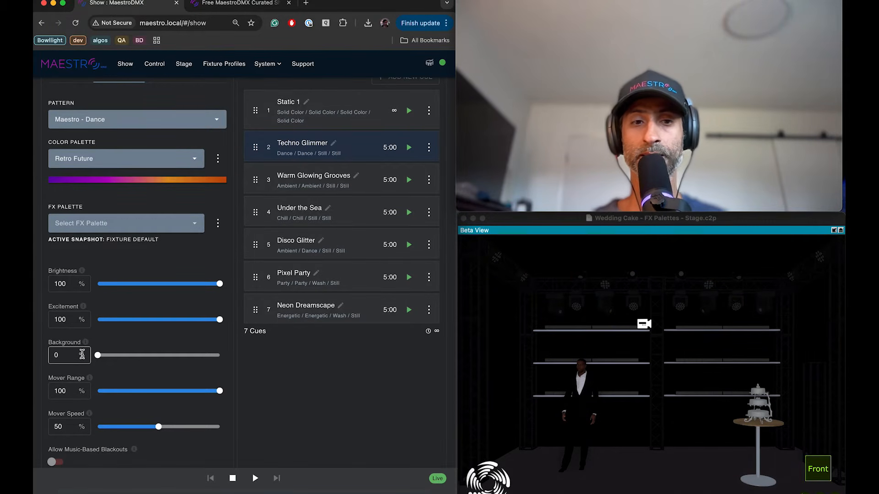
pyautogui.click(99, 357)
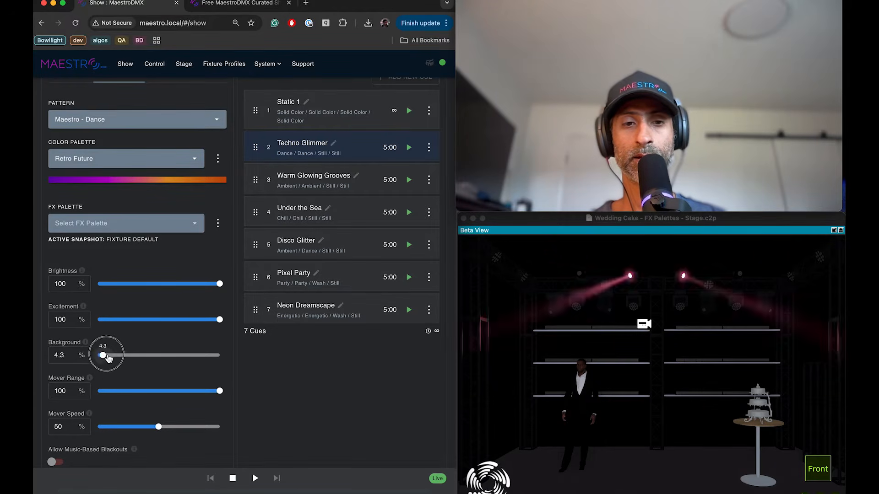
pyautogui.moveTo(221, 323); pyautogui.dragTo(166, 320)
# Try the ACL Movers' mover range at 14.8% and 100%, and their mover speed at 100% and 0%, leaving speed at 53.4%
pyautogui.moveTo(220, 391); pyautogui.dragTo(117, 395)
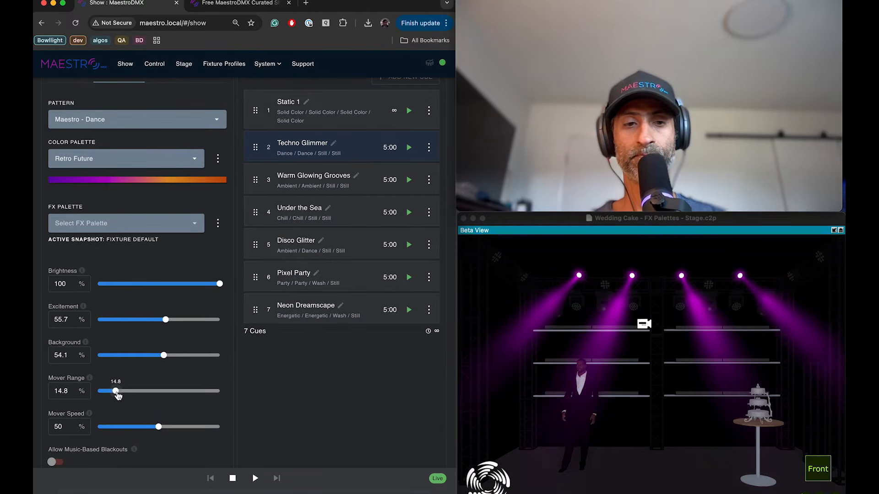
pyautogui.moveTo(117, 394); pyautogui.dragTo(227, 397)
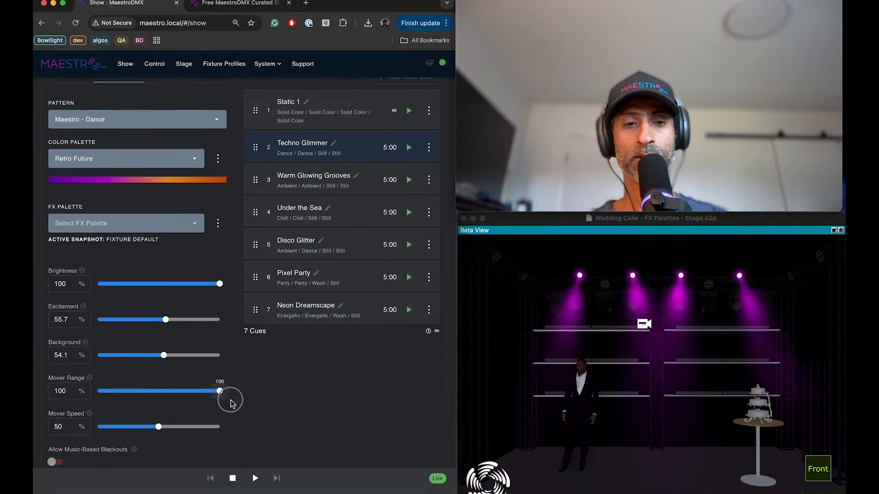
pyautogui.moveTo(160, 430); pyautogui.dragTo(311, 441)
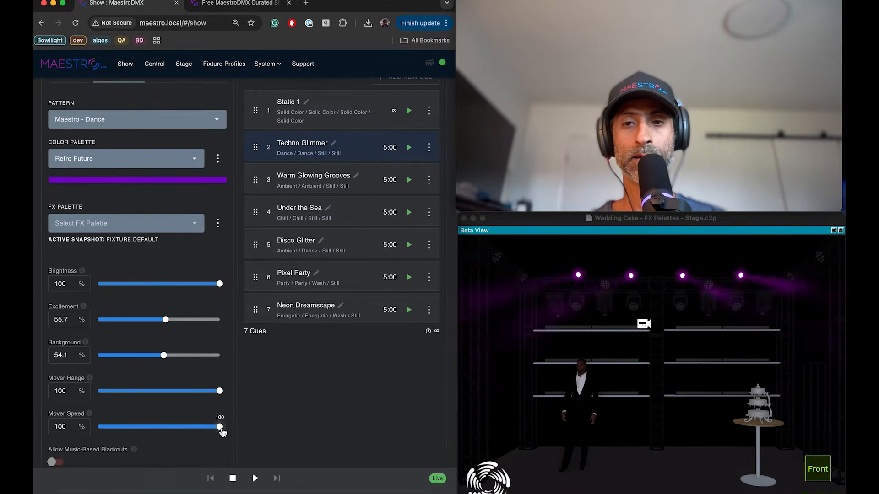
pyautogui.moveTo(221, 430); pyautogui.dragTo(98, 427)
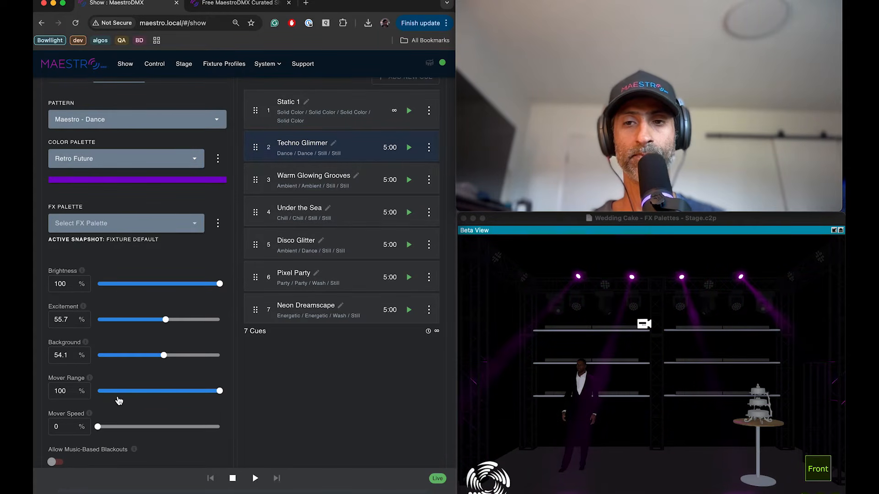
pyautogui.moveTo(98, 433); pyautogui.dragTo(165, 433)
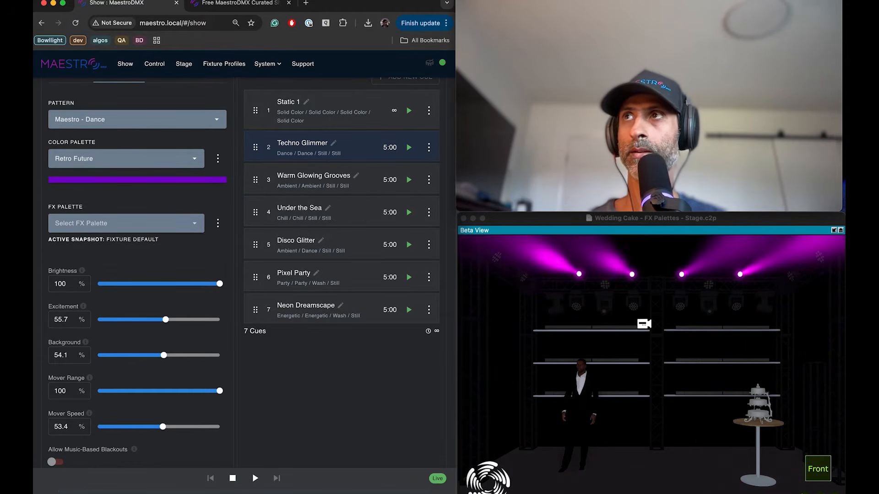
# Change the ACL Movers' pattern to Maestro - Party and bring its parameters into view
pyautogui.press('super+Tab')
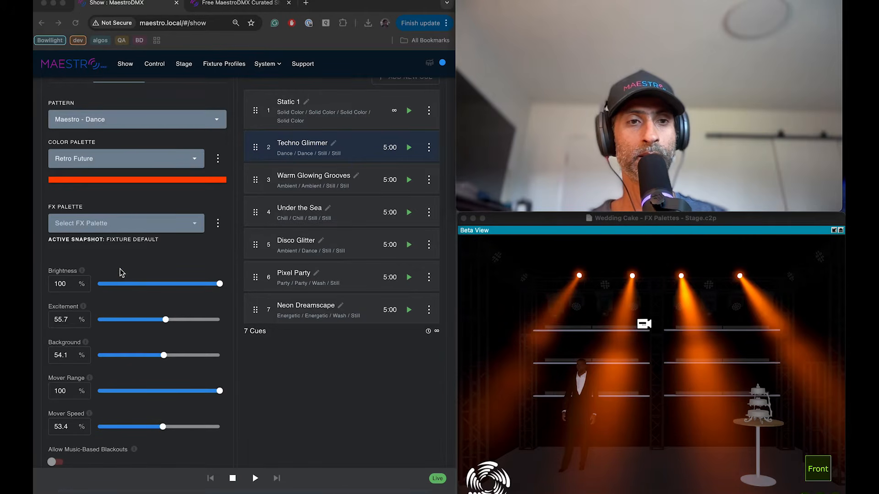
pyautogui.scroll(-1, 120, 268)
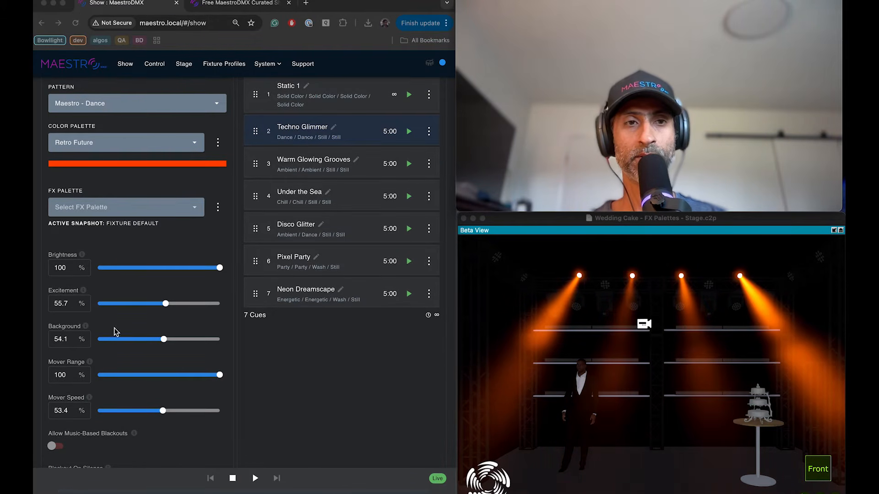
pyautogui.scroll(5, 122, 139)
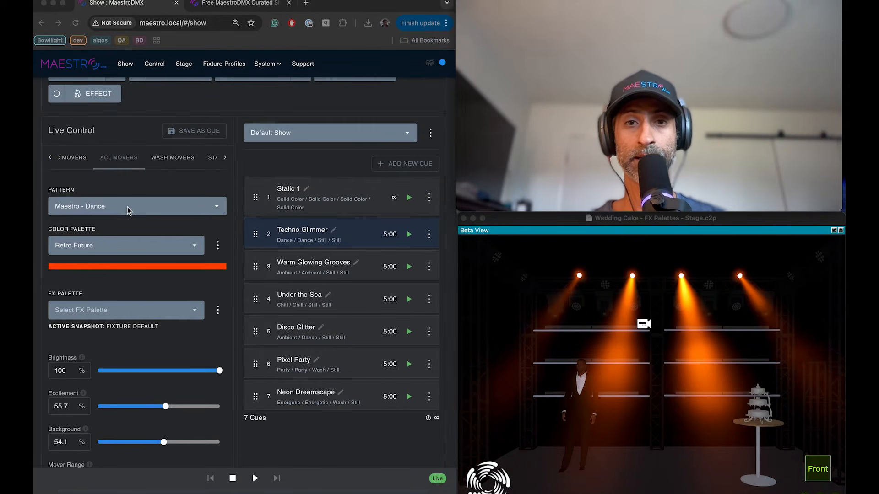
pyautogui.click(127, 207)
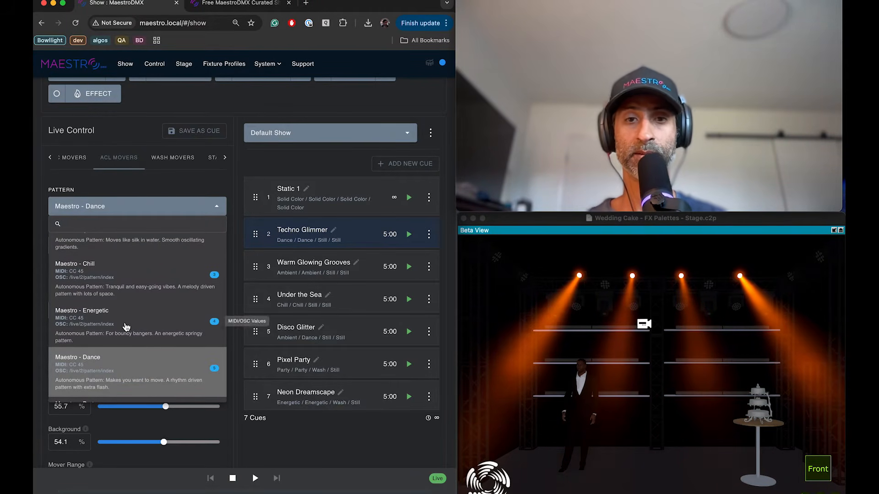
pyautogui.scroll(-2, 127, 326)
pyautogui.click(107, 353)
pyautogui.scroll(-3, 118, 350)
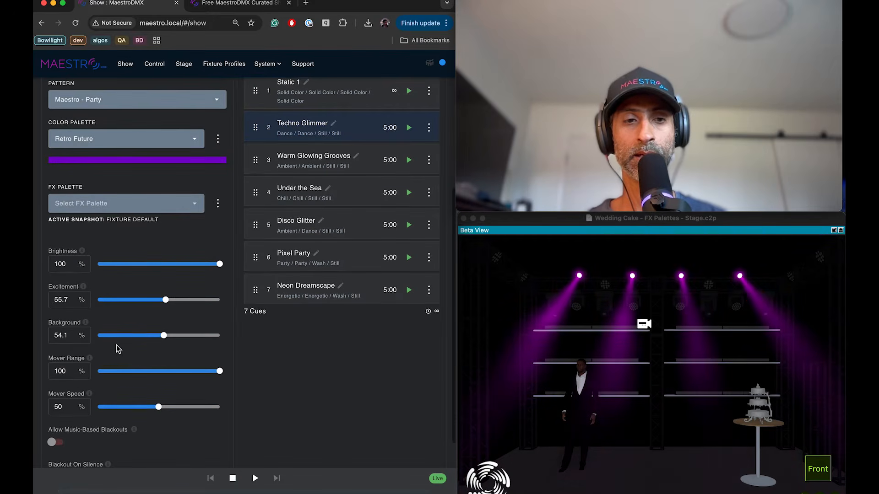
# Switch the ACL Movers' pattern to Maestro - Energetic and look over its parameters
pyautogui.scroll(3, 123, 335)
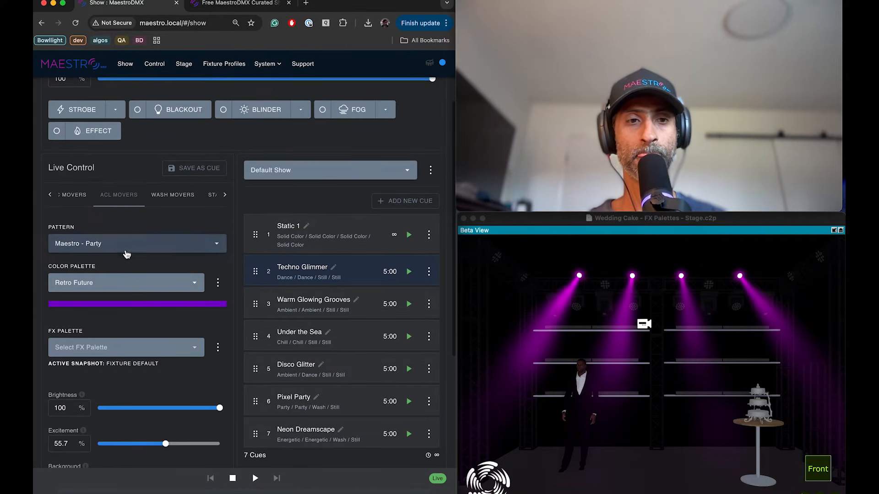
pyautogui.click(124, 246)
pyautogui.click(113, 308)
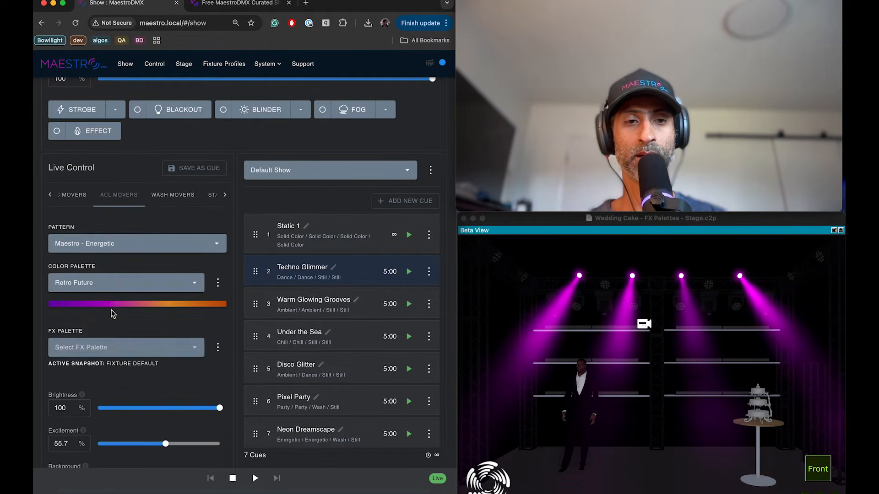
pyautogui.scroll(-3, 112, 338)
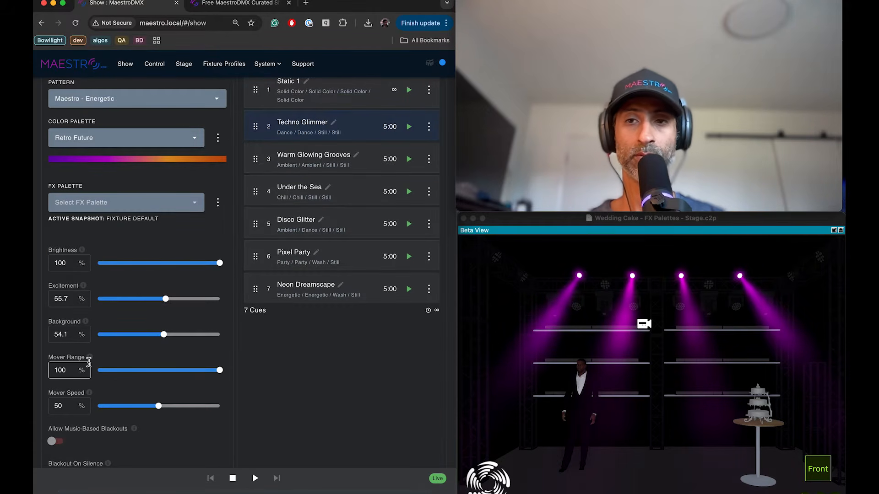
# Try the Maestro - Beam pattern on the ACL Movers, followed by Maestro - Still, to compare their available parameters
pyautogui.scroll(3, 88, 363)
pyautogui.click(115, 194)
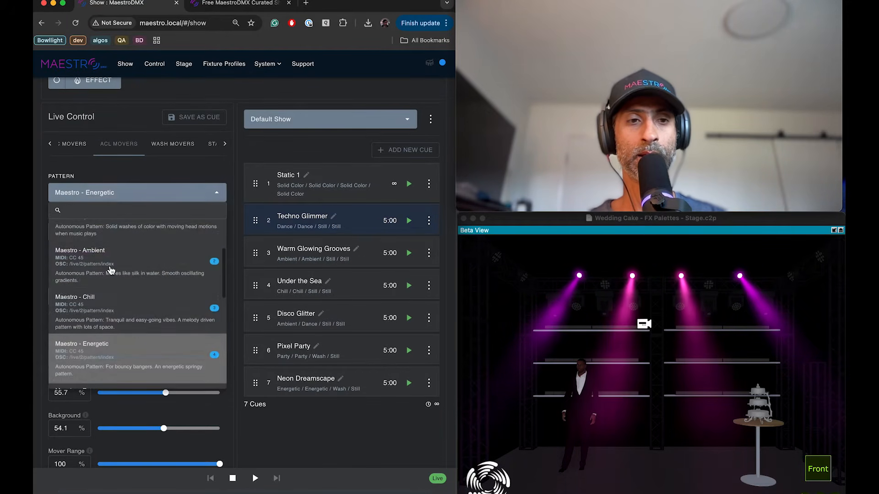
pyautogui.scroll(3, 110, 270)
pyautogui.click(107, 314)
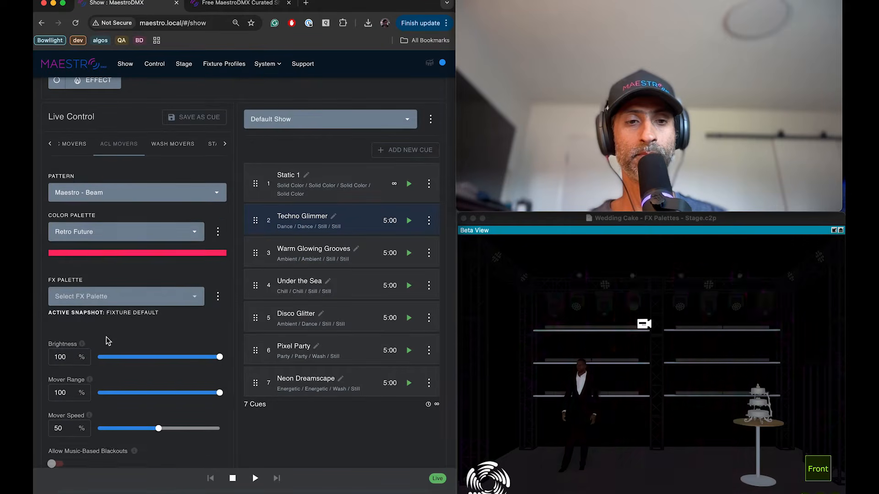
pyautogui.scroll(-3, 106, 341)
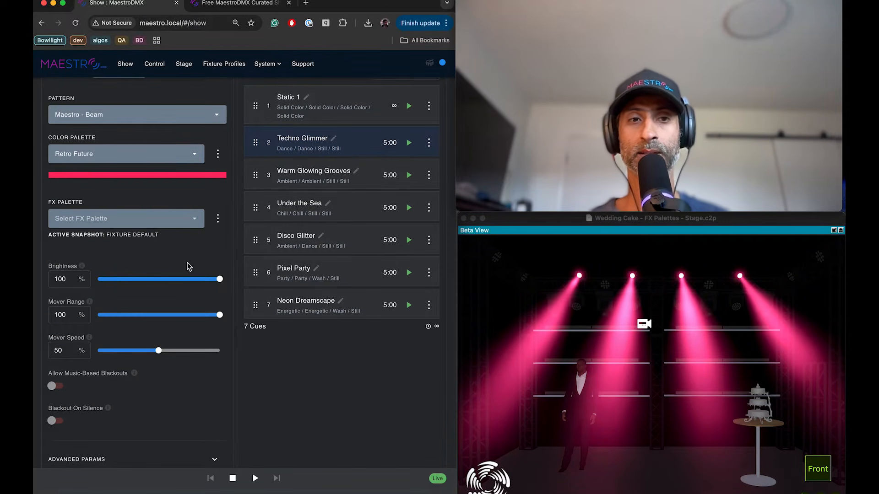
pyautogui.click(155, 117)
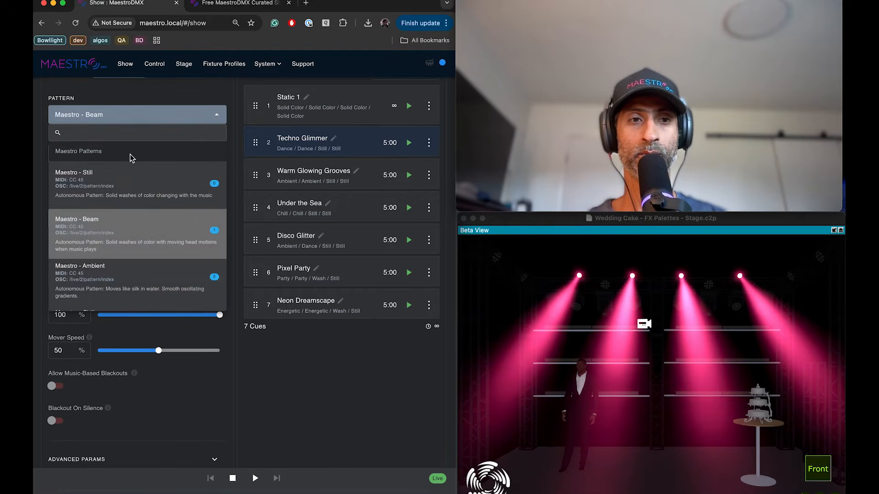
pyautogui.click(107, 188)
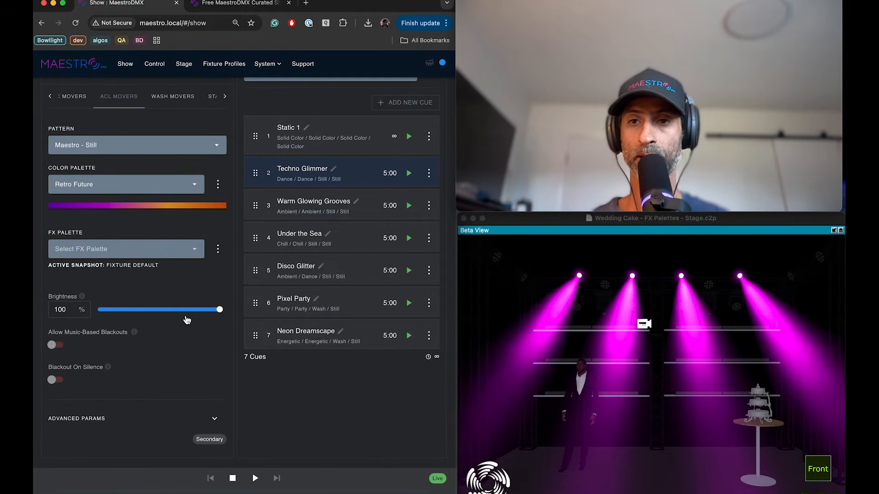
# Look through the list of Maestro patterns and set the ACL Movers' pattern to Maestro - Party
pyautogui.click(156, 146)
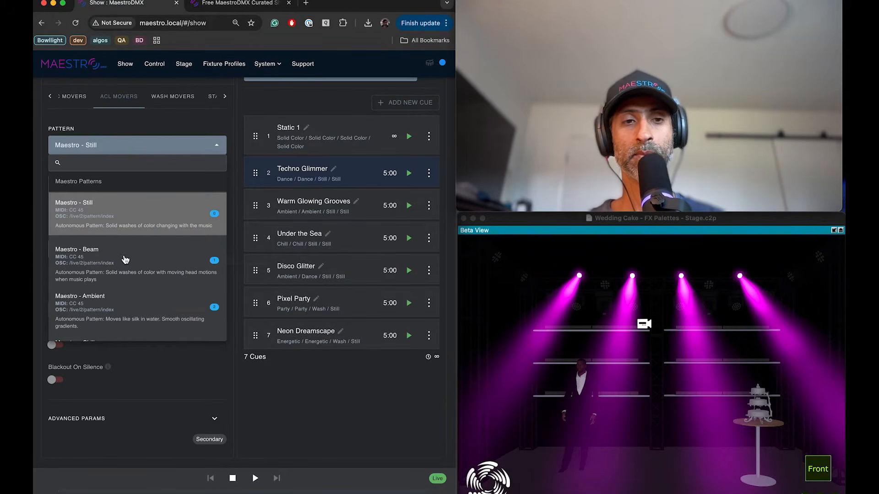
pyautogui.scroll(-3, 125, 267)
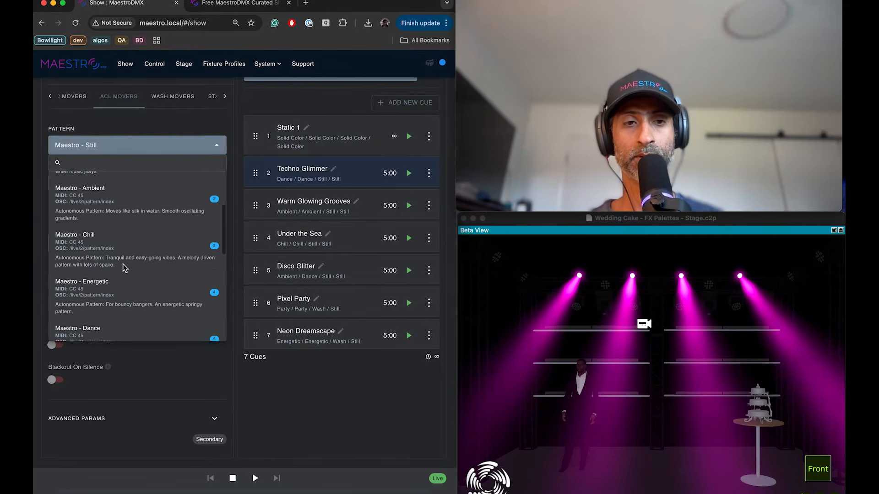
pyautogui.scroll(-1, 124, 267)
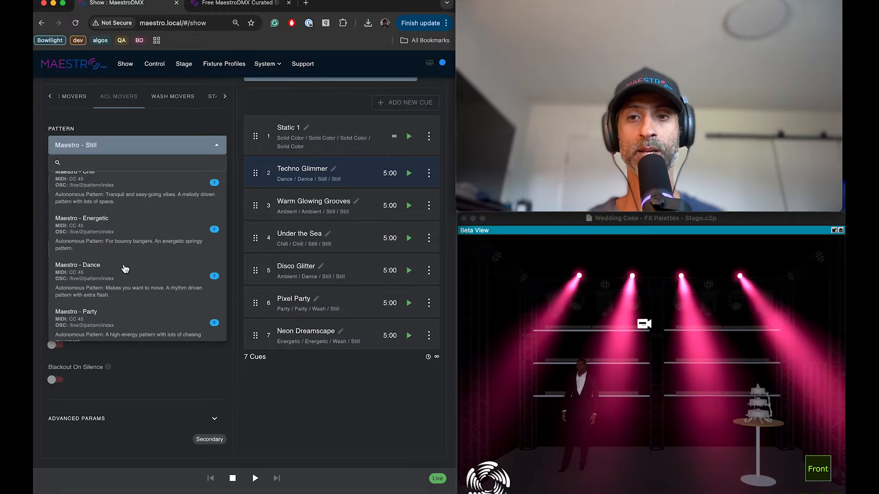
pyautogui.scroll(-1, 124, 268)
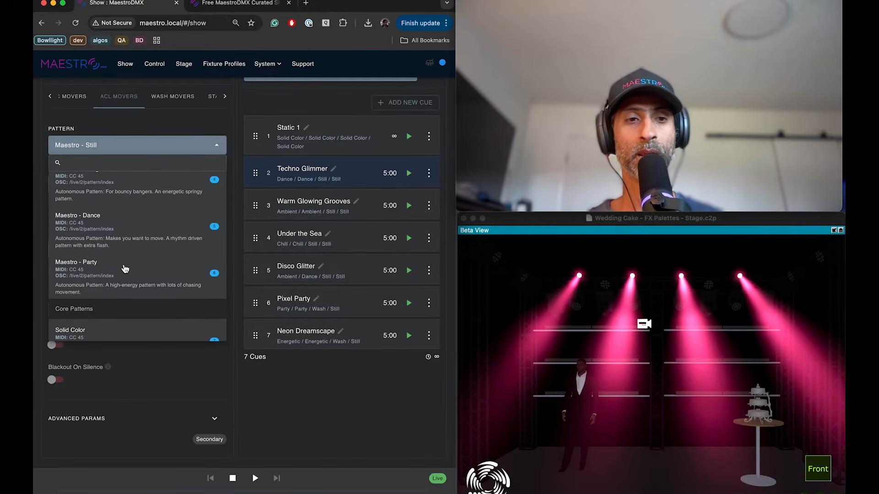
pyautogui.click(97, 271)
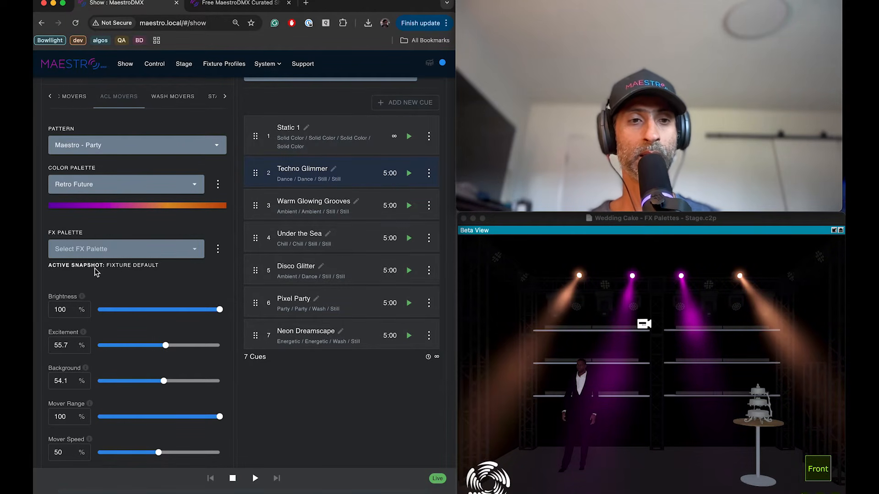
# Lower the ACL Movers' excitement to 36% and raise their background to 74.3% before bringing it back to around the middle
pyautogui.scroll(-1, 128, 280)
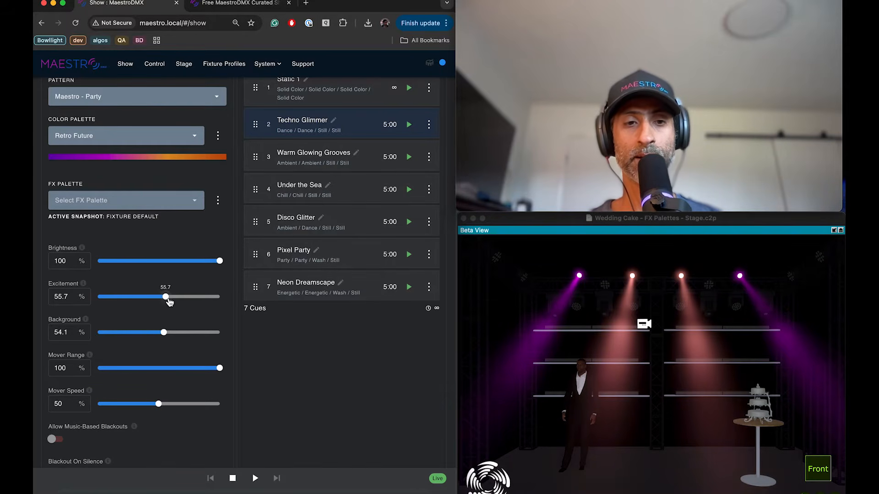
pyautogui.moveTo(168, 299); pyautogui.dragTo(143, 298)
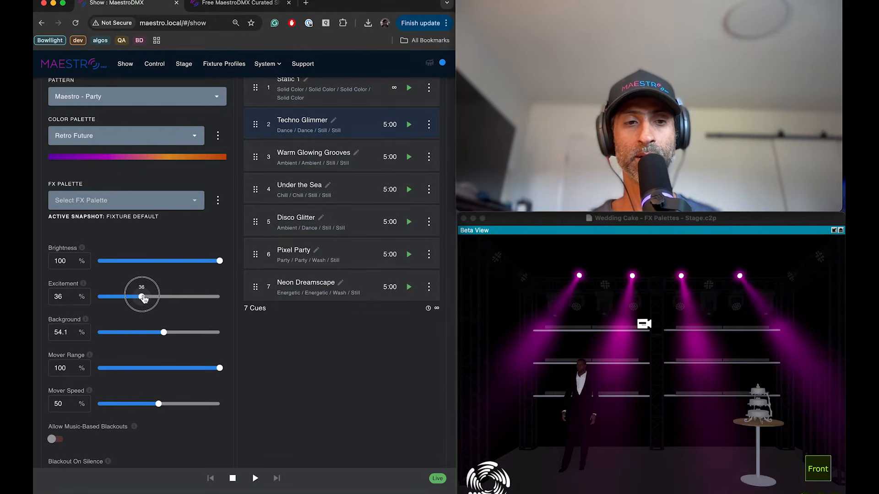
pyautogui.moveTo(167, 337); pyautogui.dragTo(191, 336)
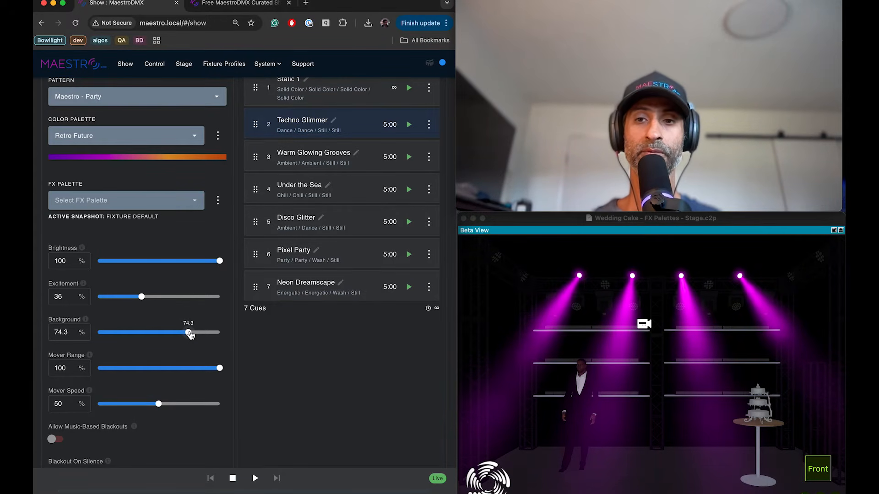
pyautogui.moveTo(190, 335); pyautogui.dragTo(160, 334)
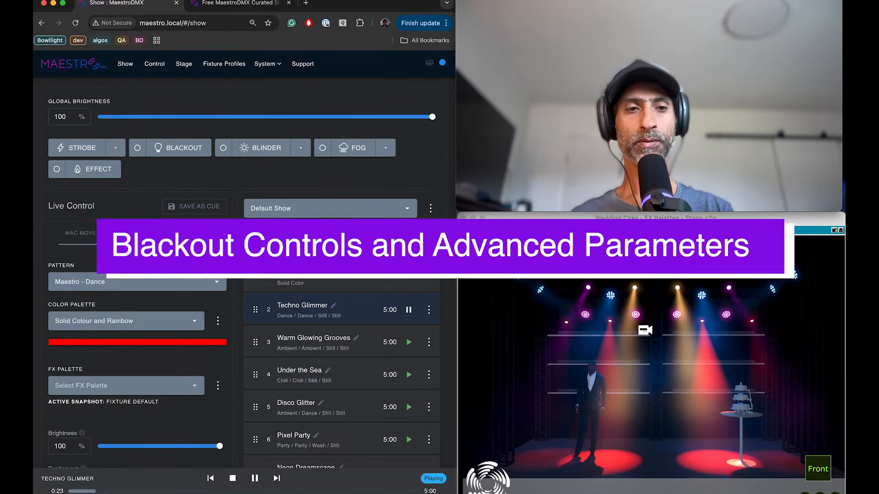
# Allow music-based blackouts for the Mac Movers running the Maestro - Dance pattern
pyautogui.scroll(-5, 119, 252)
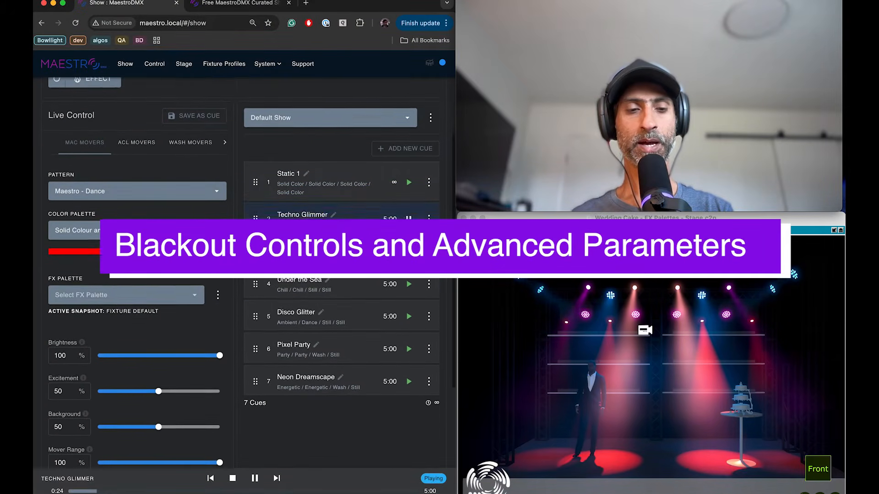
pyautogui.scroll(-2, 111, 296)
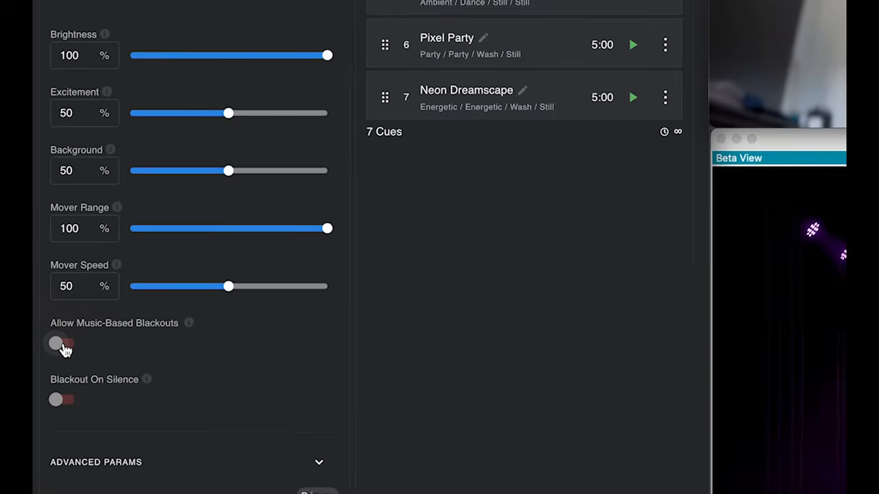
pyautogui.click(58, 346)
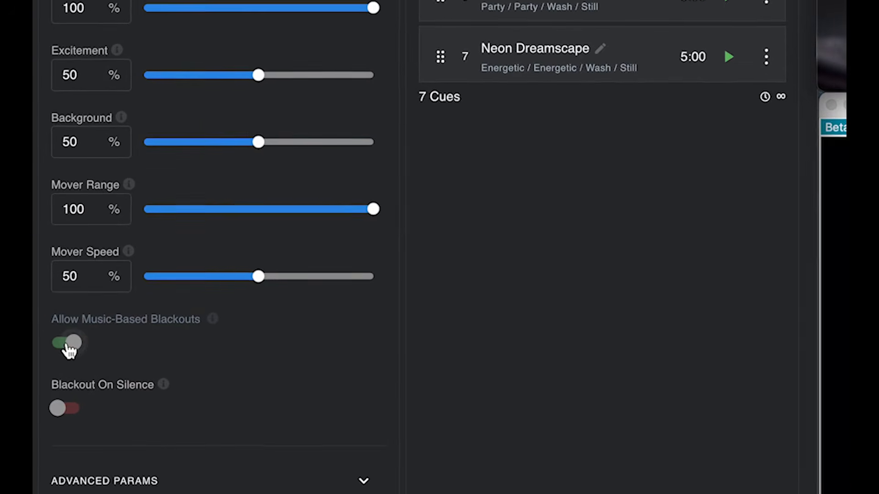
pyautogui.scroll(5, 130, 357)
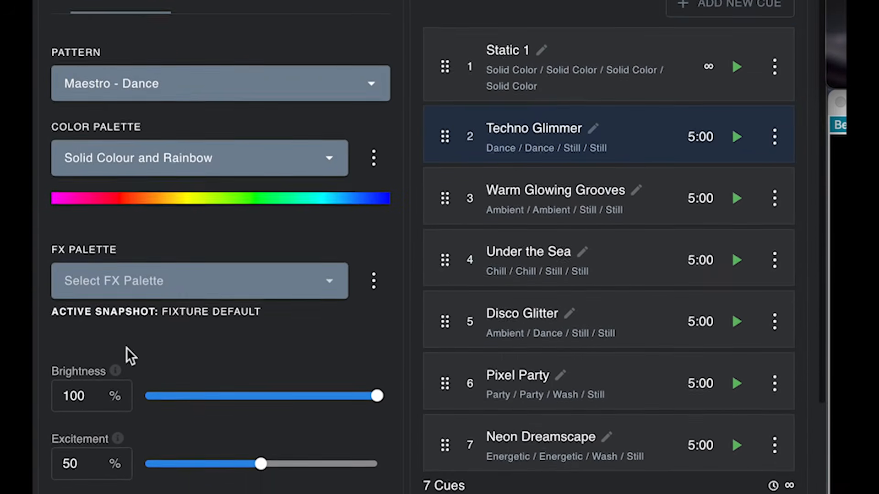
pyautogui.scroll(-3, 138, 266)
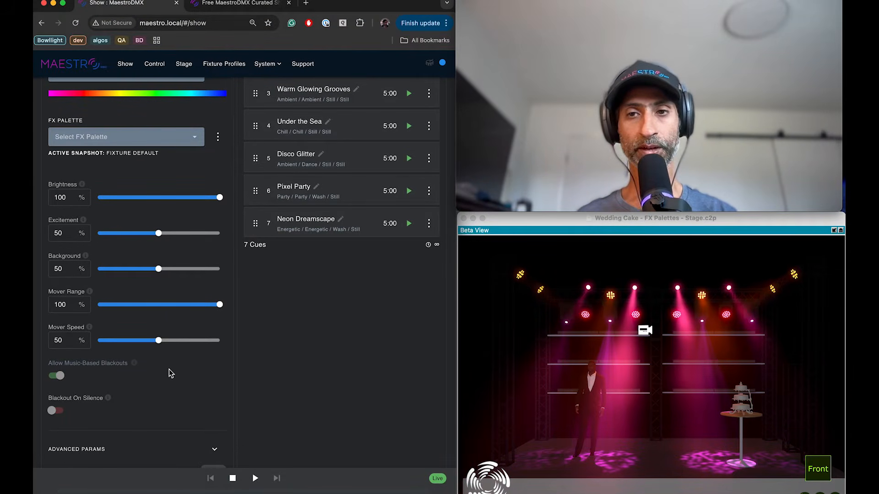
pyautogui.scroll(1, 169, 369)
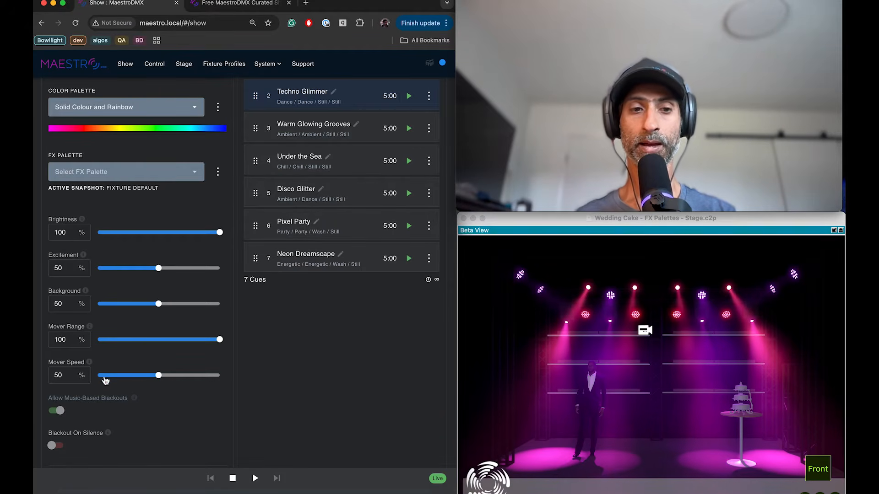
# Turn off music-based blackouts for the Mac Movers
pyautogui.moveTo(138, 405)
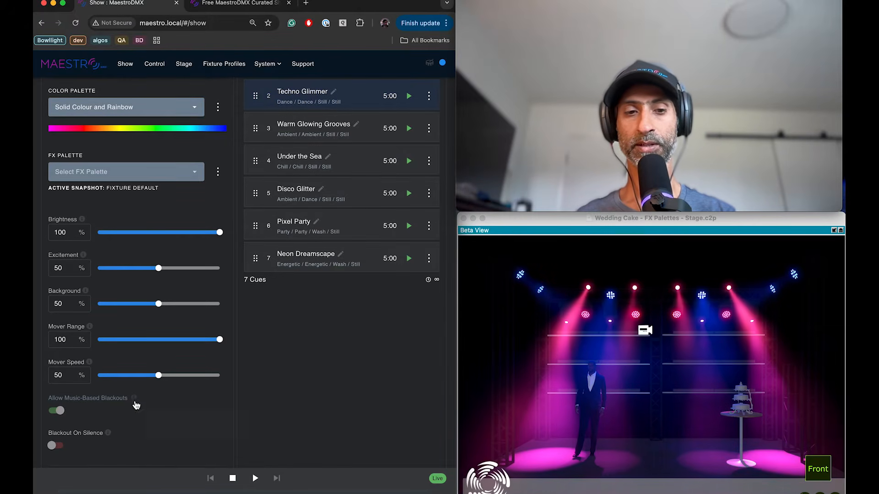
pyautogui.click(63, 411)
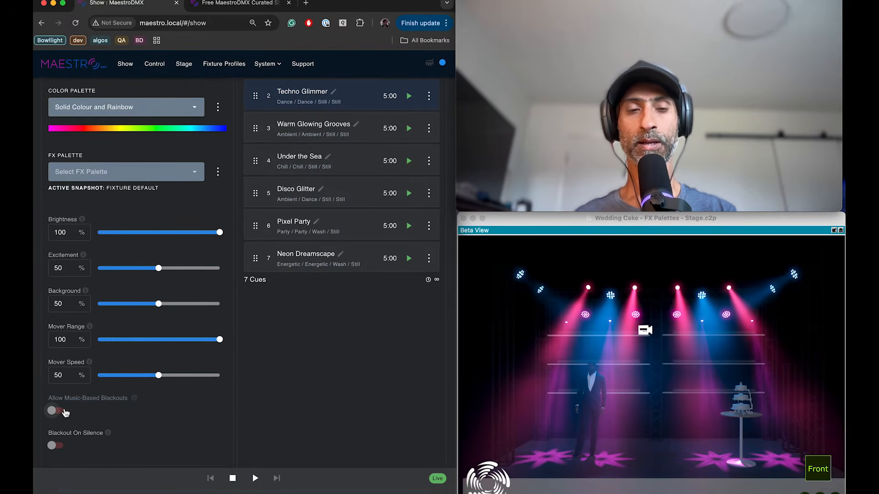
pyautogui.scroll(3, 65, 413)
# Try Blackout On Silence for the Mac Movers, switching it on and back off
pyautogui.scroll(-4, 65, 413)
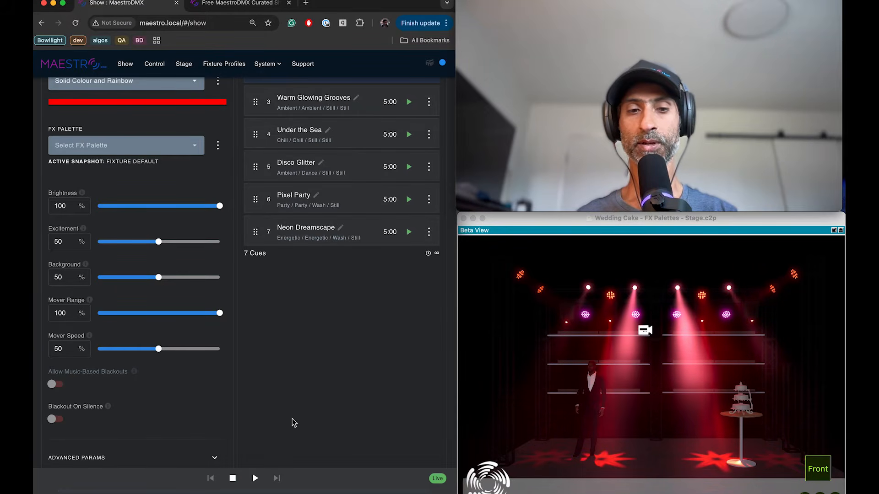
pyautogui.click(61, 421)
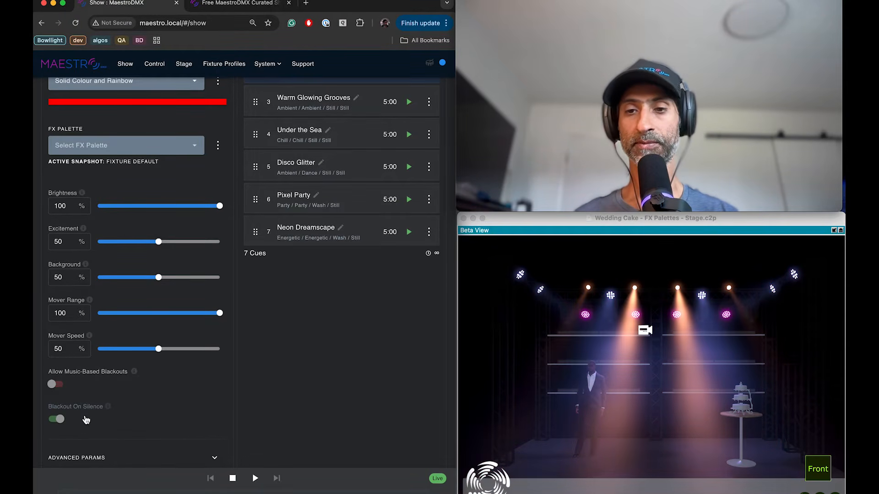
pyautogui.scroll(3, 86, 419)
pyautogui.scroll(-4, 63, 334)
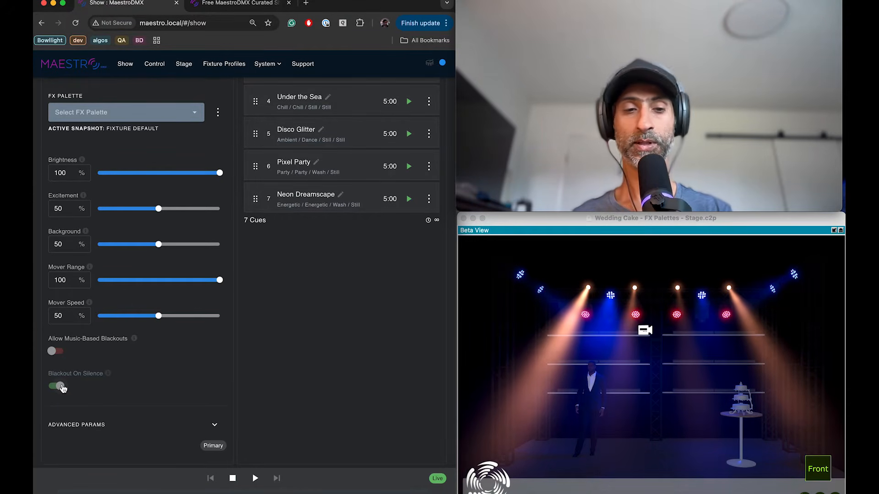
pyautogui.click(62, 387)
# Expand the Mac Movers' advanced parameters and disallow the strobe trigger for this group
pyautogui.scroll(-1, 137, 380)
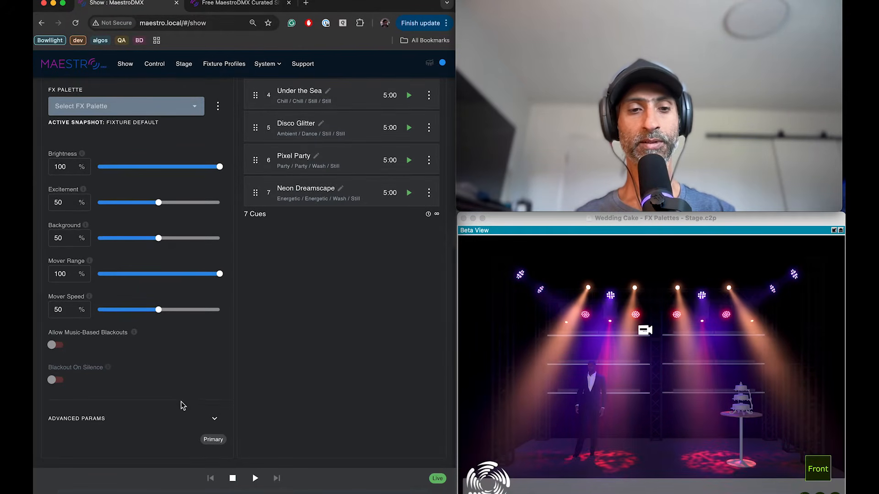
pyautogui.click(215, 420)
pyautogui.scroll(-5, 288, 410)
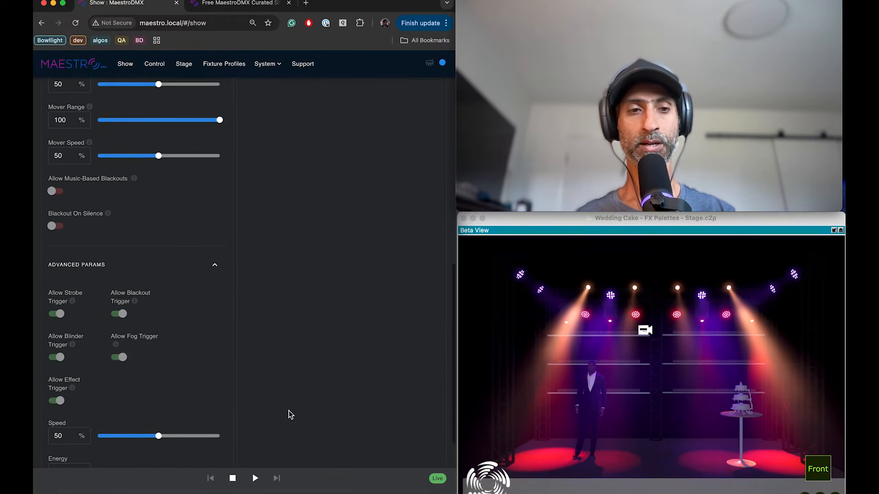
pyautogui.scroll(-2, 288, 410)
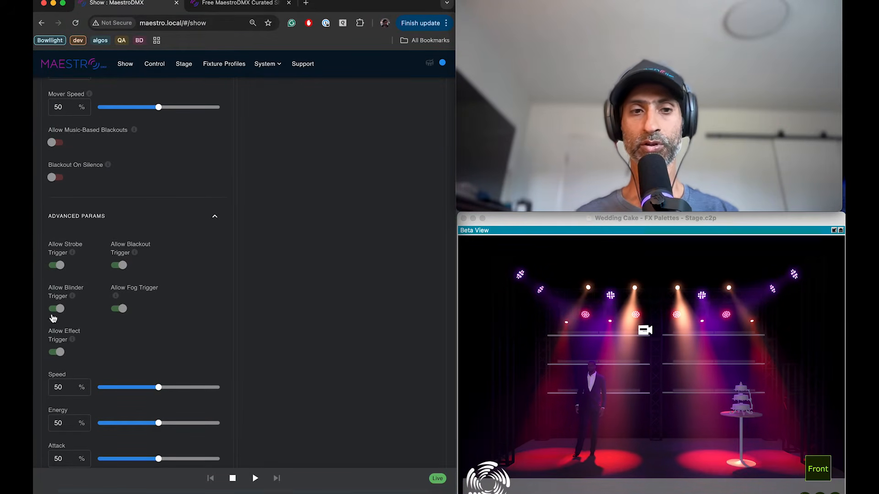
pyautogui.click(57, 268)
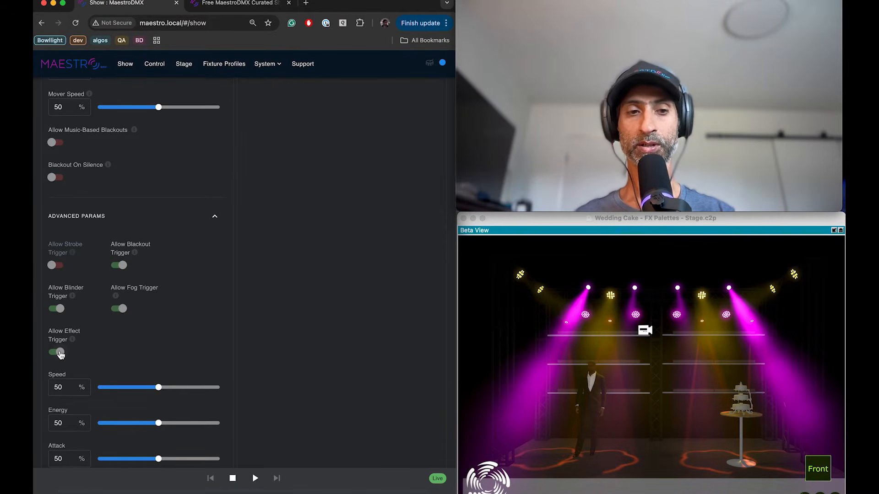
# Look through the ACL Movers' advanced parameters, from the trigger permissions down to speed, energy, attack and decay
pyautogui.scroll(15, 56, 269)
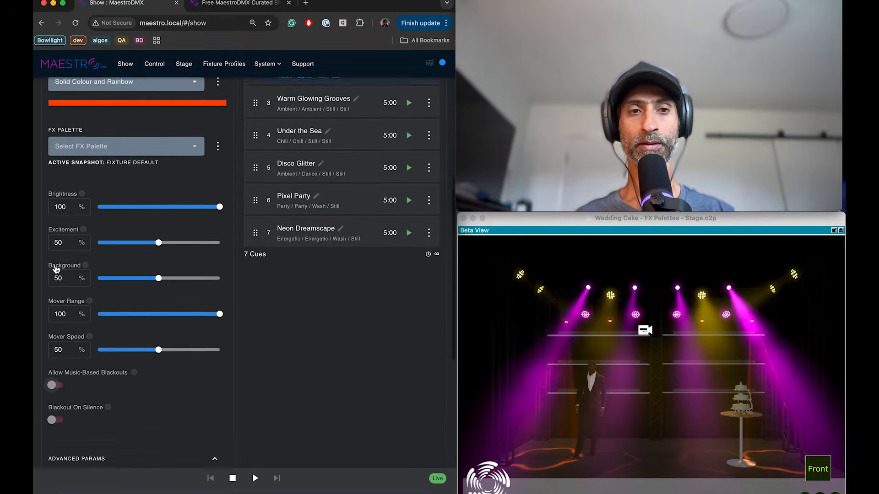
pyautogui.click(134, 180)
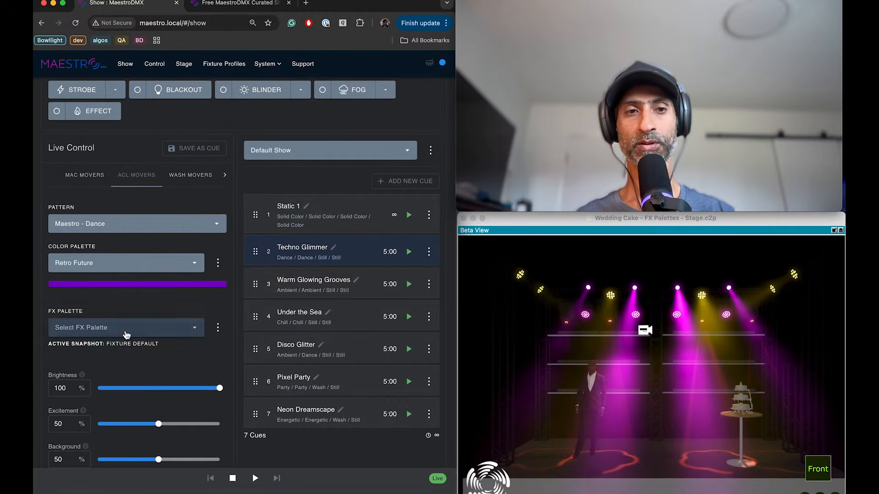
pyautogui.scroll(-12, 126, 335)
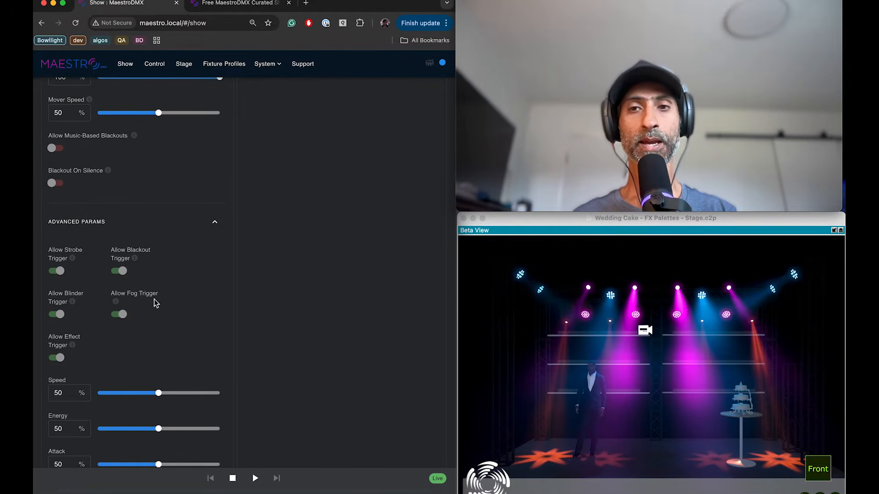
pyautogui.scroll(-4, 290, 316)
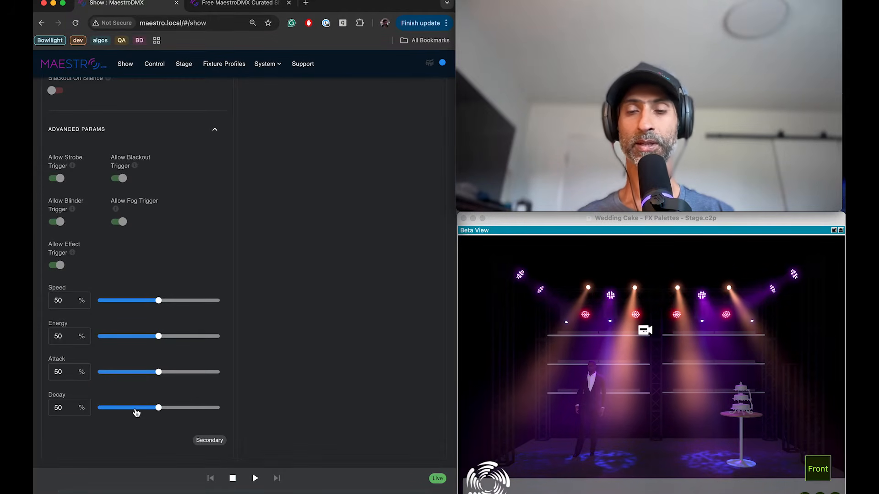
# Set the Mac Movers' pattern to the core pattern Solid Color
pyautogui.scroll(15, 145, 366)
pyautogui.scroll(2, 144, 366)
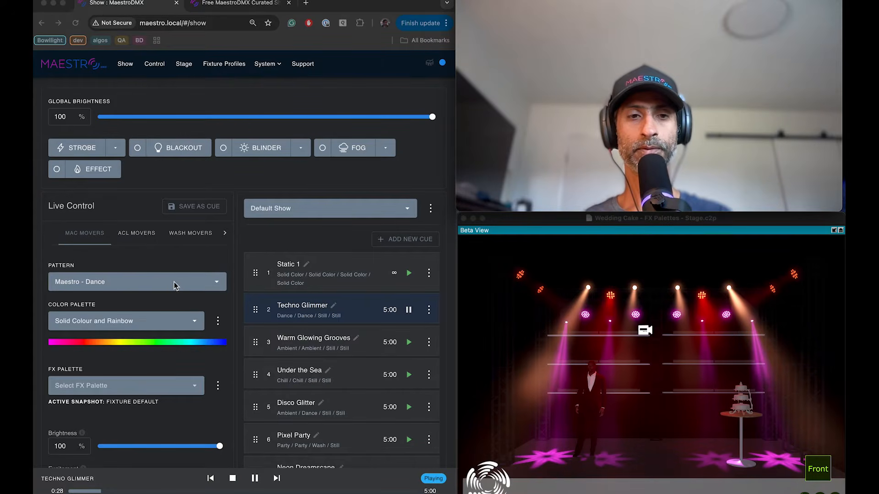
pyautogui.click(174, 282)
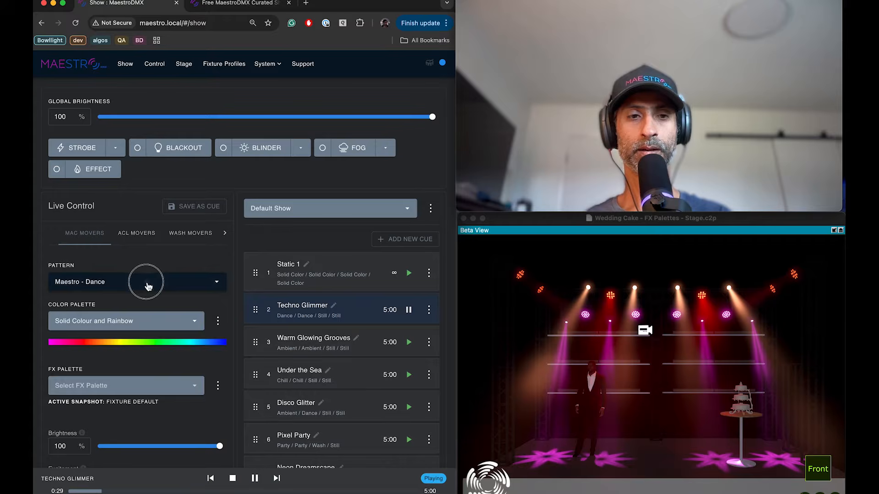
pyautogui.scroll(-5, 139, 350)
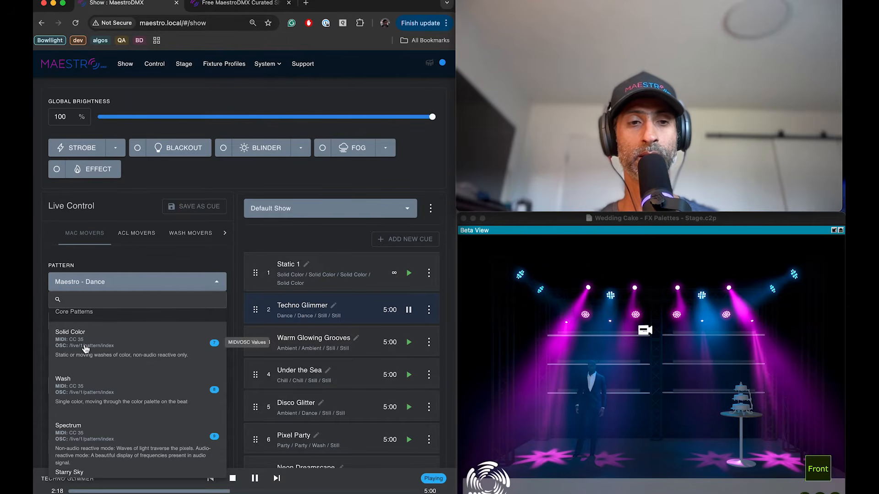
pyautogui.click(84, 347)
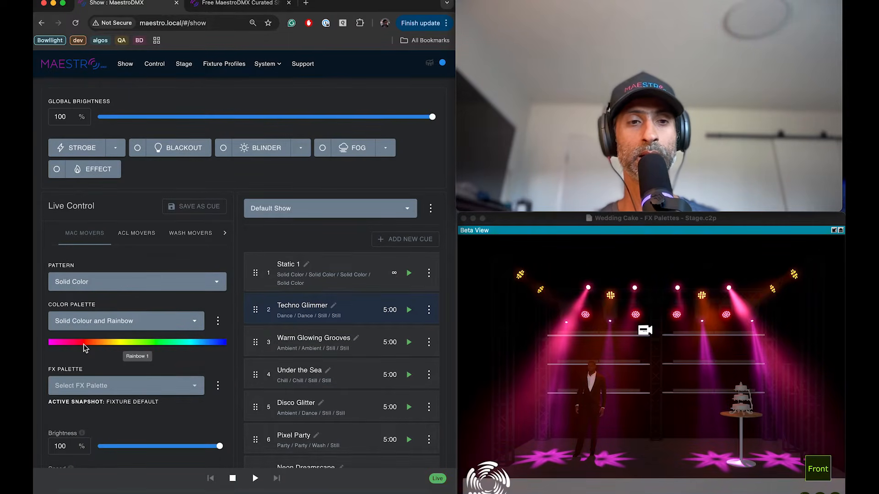
# Fade out the Mac Movers and ACL Movers, and set the Wash Movers' brightness to 0%
pyautogui.scroll(-1, 106, 222)
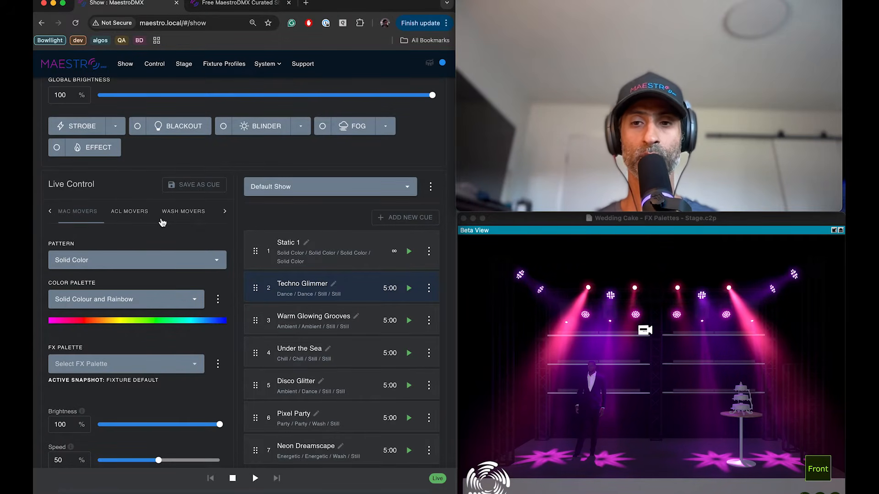
pyautogui.hscroll(-1, 147, 222)
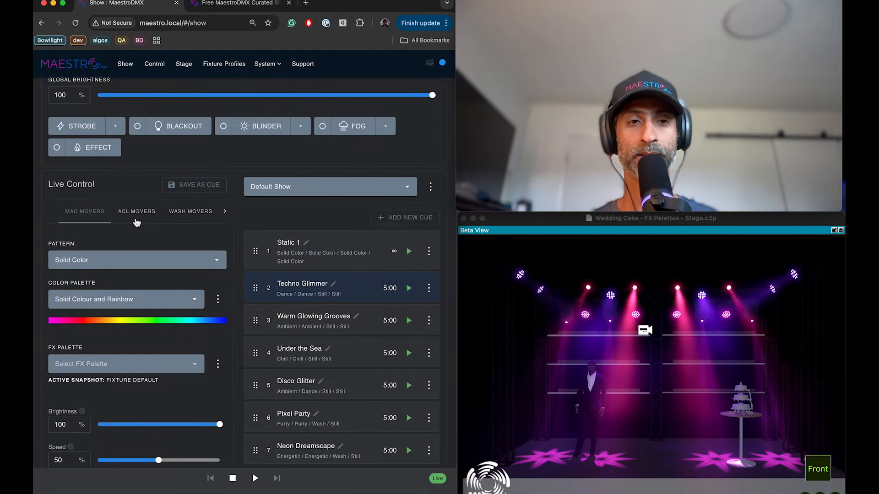
pyautogui.moveTo(213, 424); pyautogui.dragTo(112, 421)
pyautogui.click(136, 211)
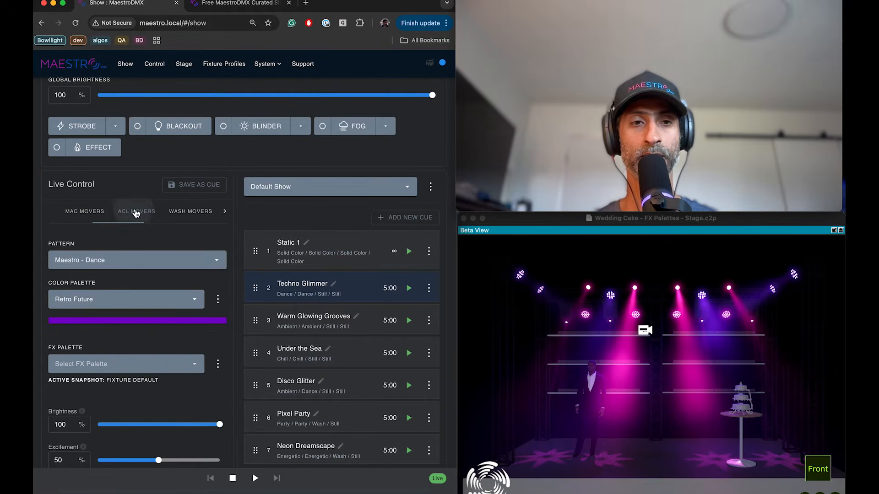
pyautogui.click(190, 211)
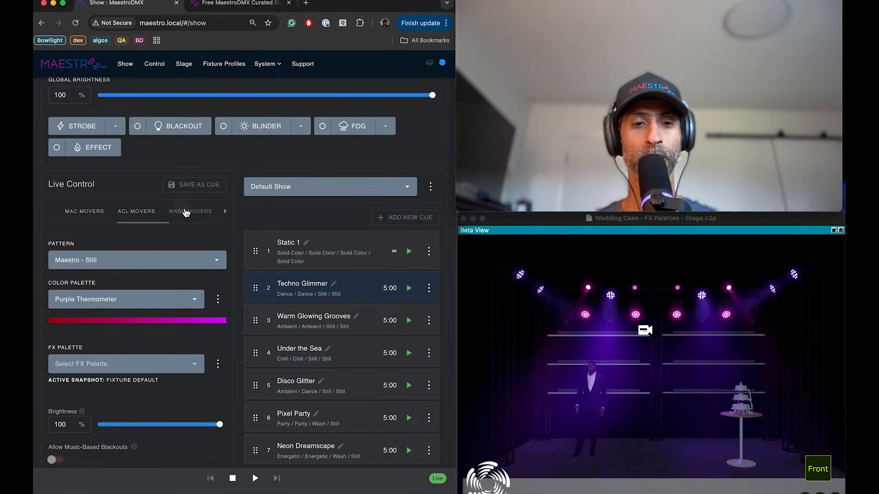
pyautogui.moveTo(220, 424); pyautogui.dragTo(53, 415)
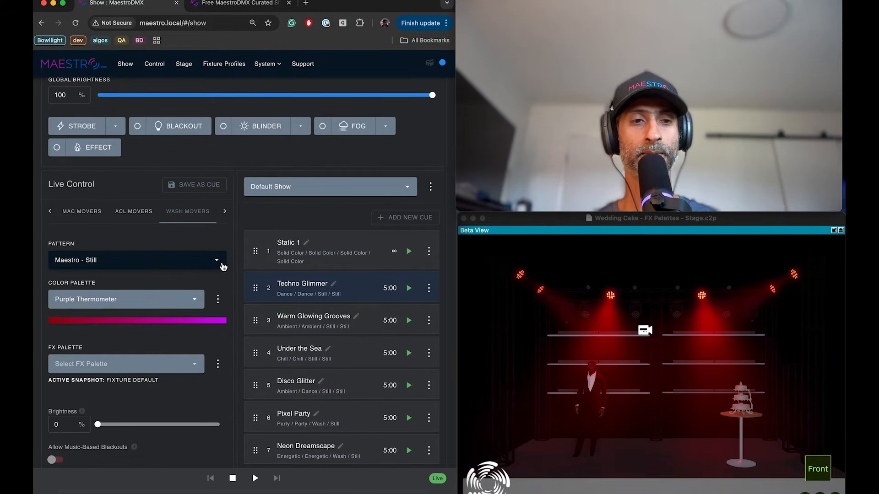
# Set the Wash Movers' pattern to Solid Color
pyautogui.click(193, 259)
pyautogui.write('soli')
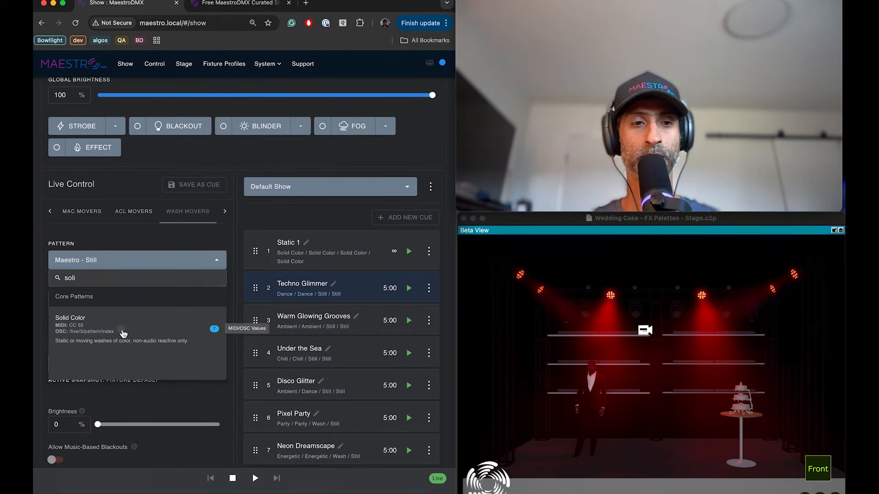
pyautogui.click(126, 334)
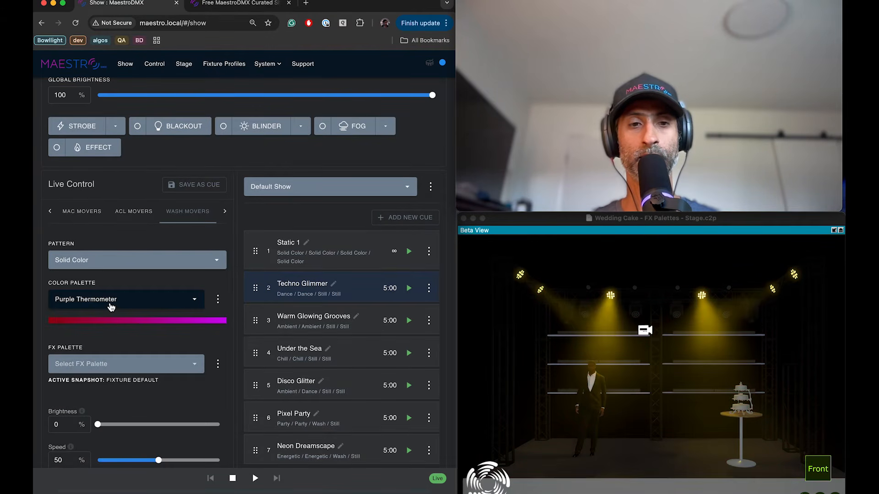
# Set the Static Washes' pattern to Solid Color
pyautogui.scroll(-1, 104, 347)
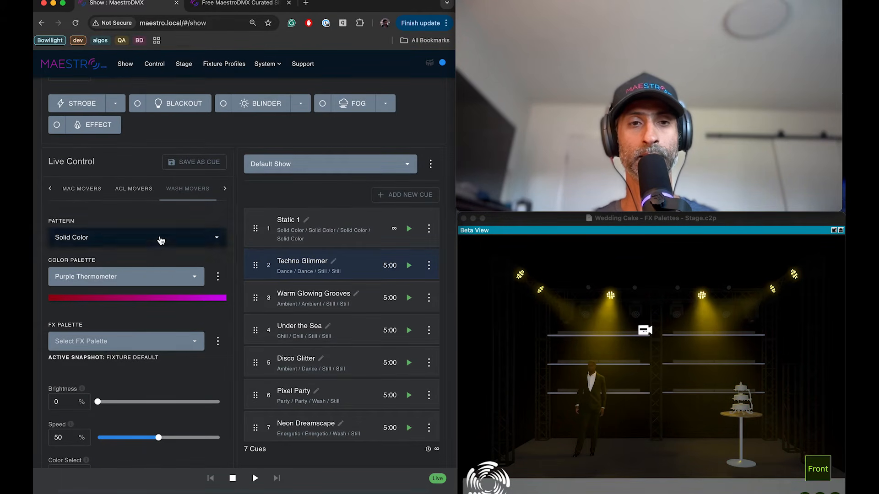
pyautogui.click(225, 189)
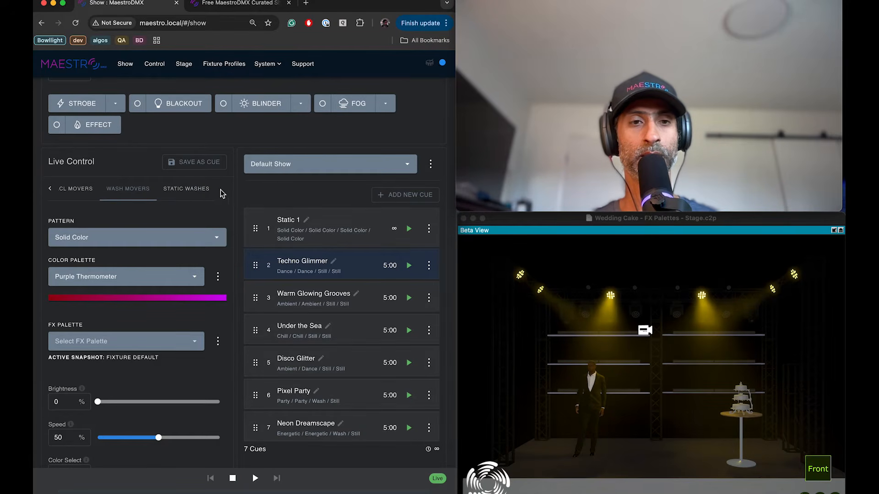
pyautogui.click(186, 190)
pyautogui.click(130, 243)
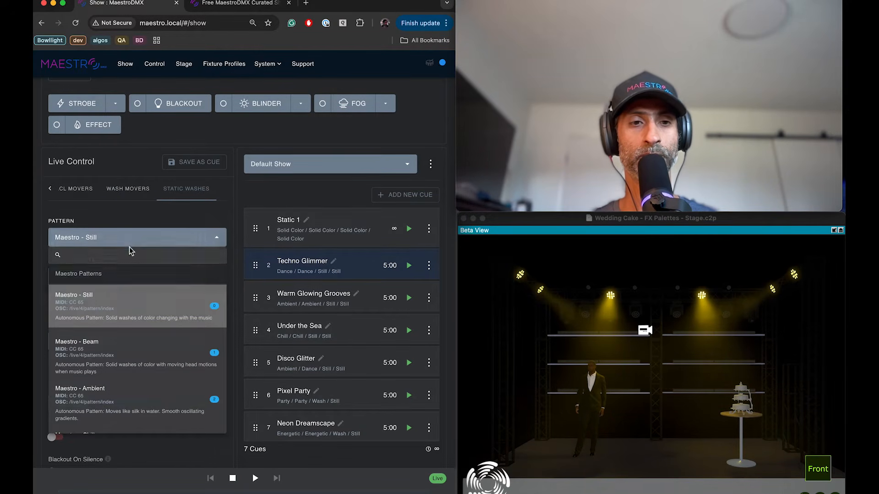
pyautogui.write('soli')
pyautogui.click(123, 306)
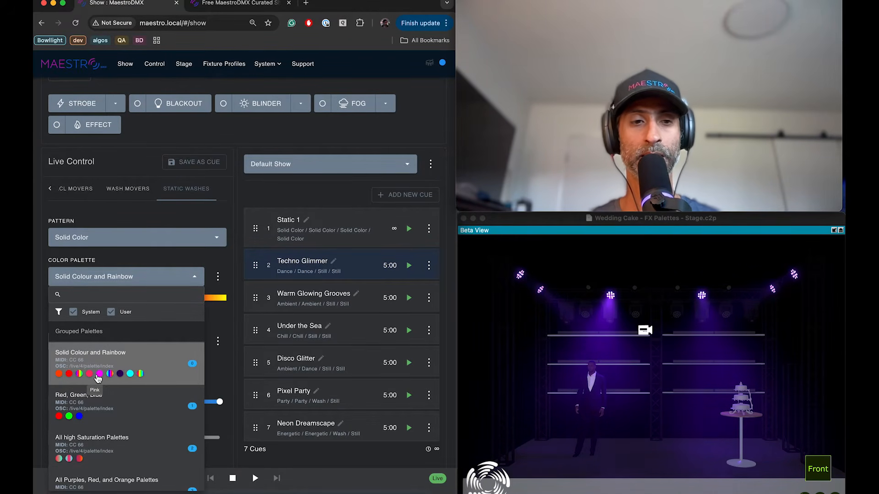
# Set the Static Washes' color palette to Galaxy
pyautogui.scroll(-5, 101, 373)
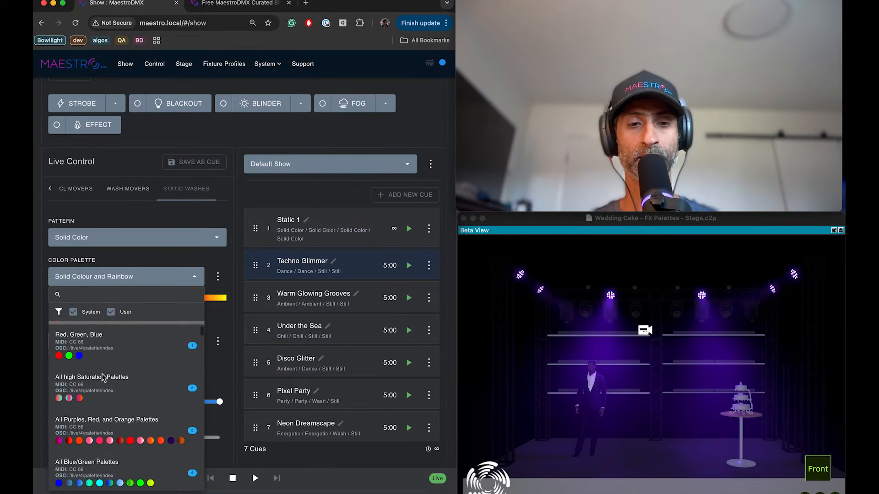
pyautogui.scroll(-15, 102, 374)
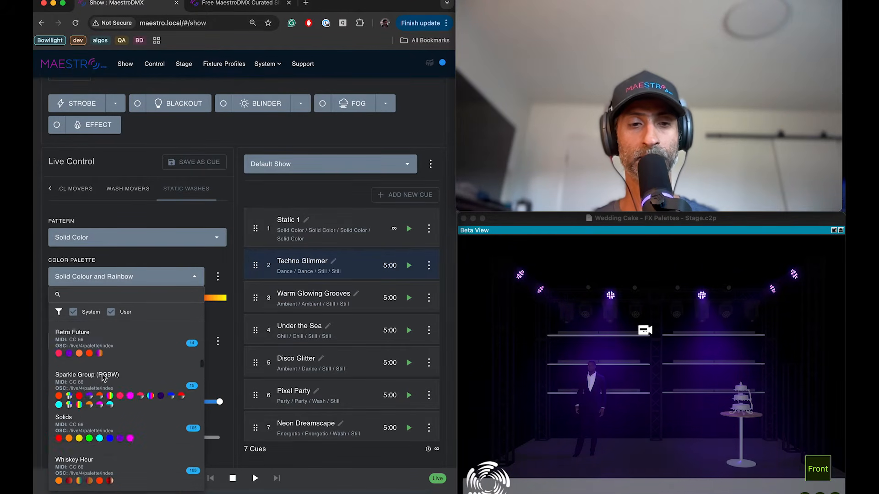
pyautogui.scroll(-10, 101, 374)
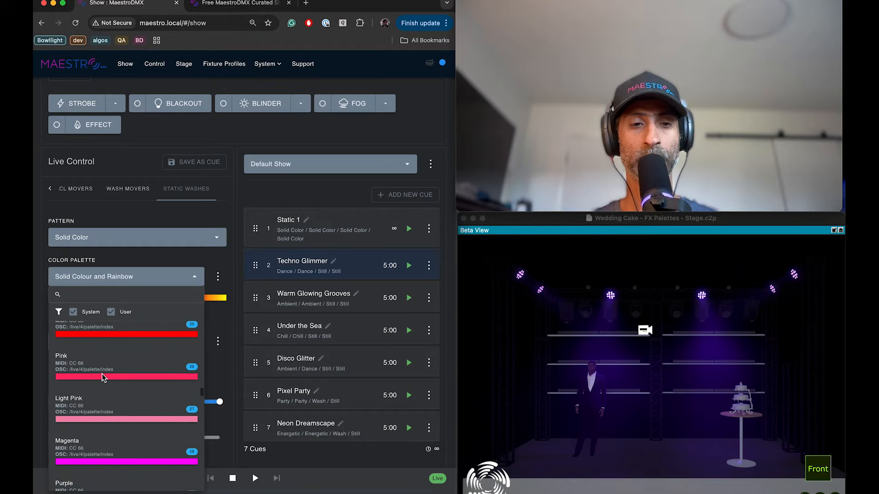
pyautogui.scroll(-4, 103, 378)
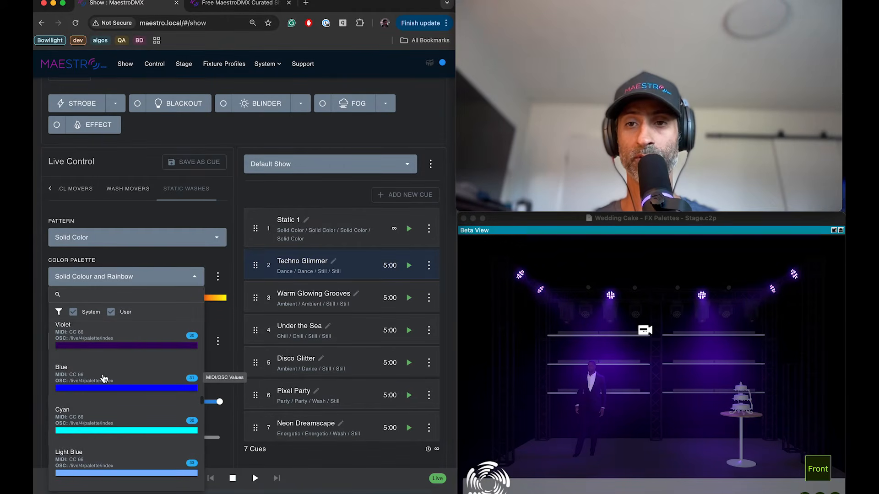
pyautogui.scroll(-4, 102, 374)
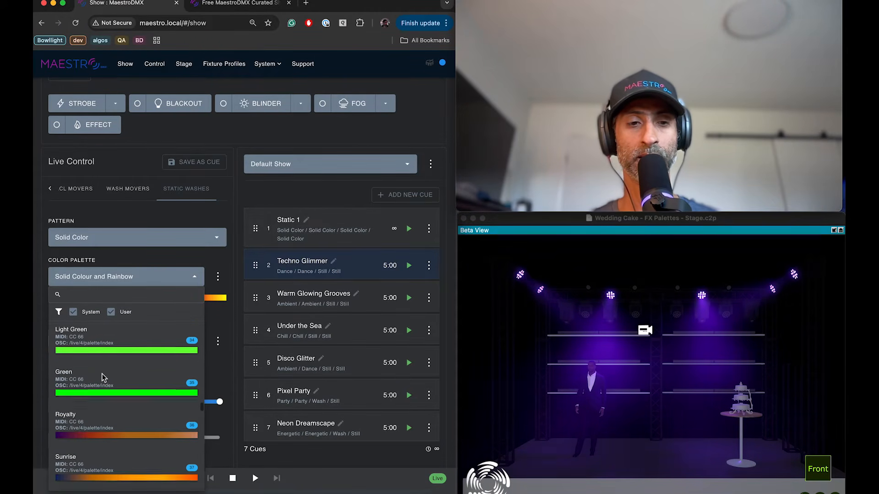
pyautogui.scroll(-4, 101, 373)
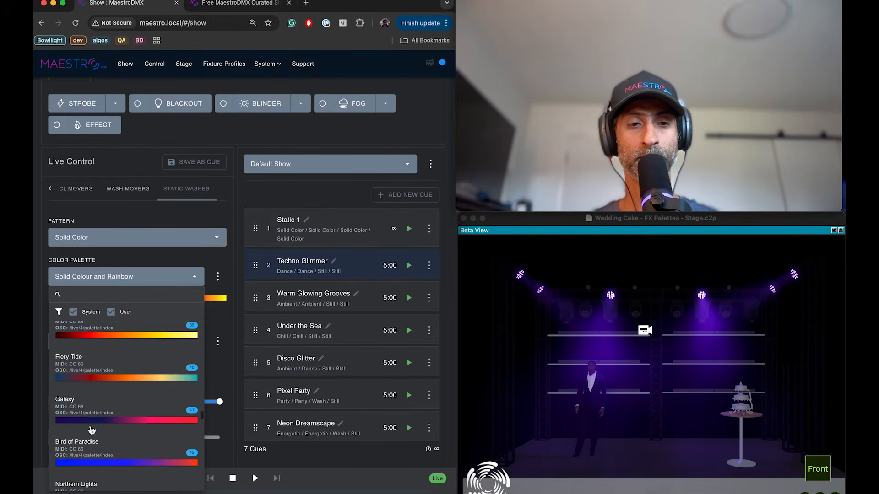
pyautogui.click(99, 422)
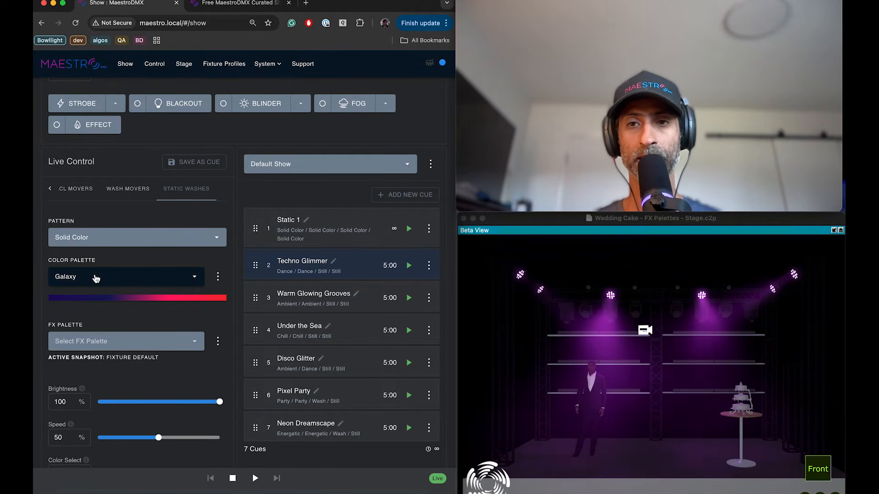
# Set the Static Washes' Solid Color speed to 63.1%, color select to 56.5%, depth to 91% and phase to 33.6%
pyautogui.scroll(-3, 173, 295)
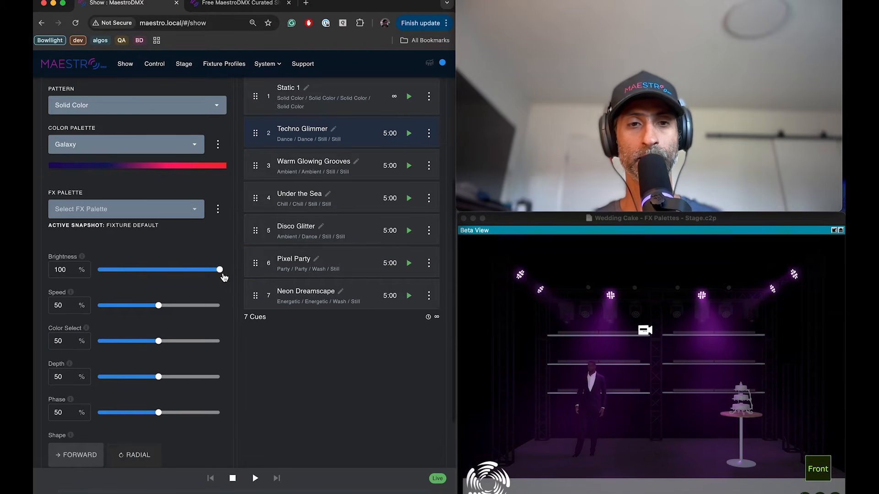
pyautogui.moveTo(219, 272); pyautogui.dragTo(245, 273)
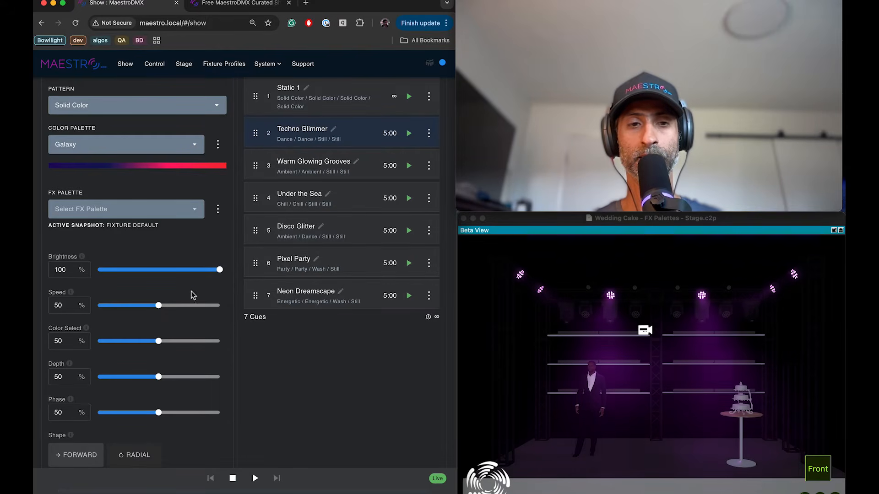
pyautogui.moveTo(158, 306); pyautogui.dragTo(176, 309)
pyautogui.moveTo(158, 343); pyautogui.dragTo(106, 346)
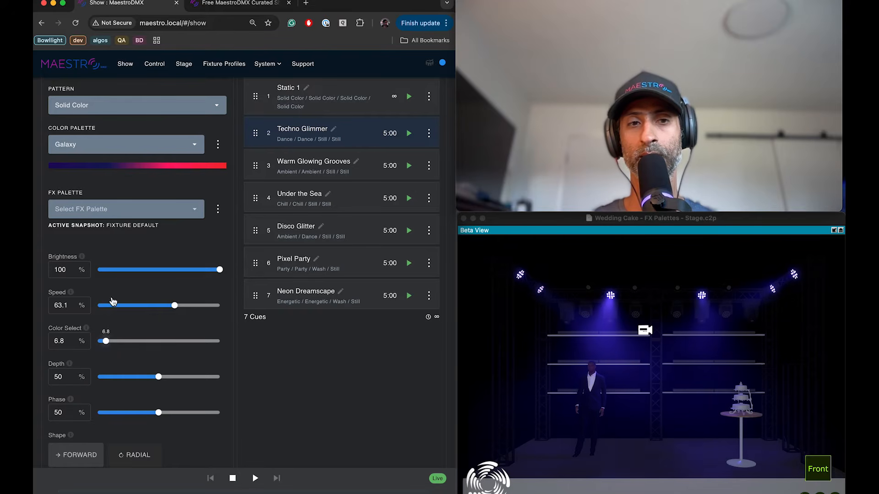
pyautogui.moveTo(106, 343); pyautogui.dragTo(166, 341)
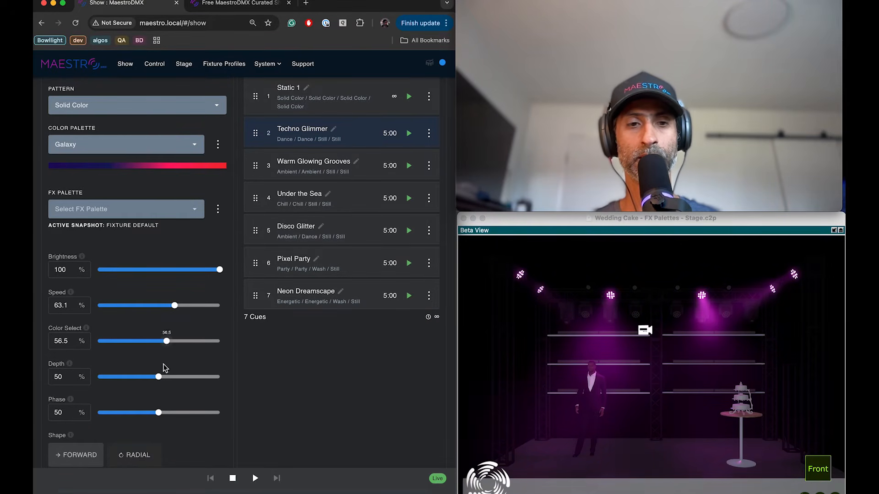
pyautogui.moveTo(160, 379); pyautogui.dragTo(209, 377)
pyautogui.moveTo(158, 412); pyautogui.dragTo(139, 413)
# Change the Static Washes' pattern to Wash and turn off its audio reactivity
pyautogui.scroll(1, 144, 403)
pyautogui.click(133, 155)
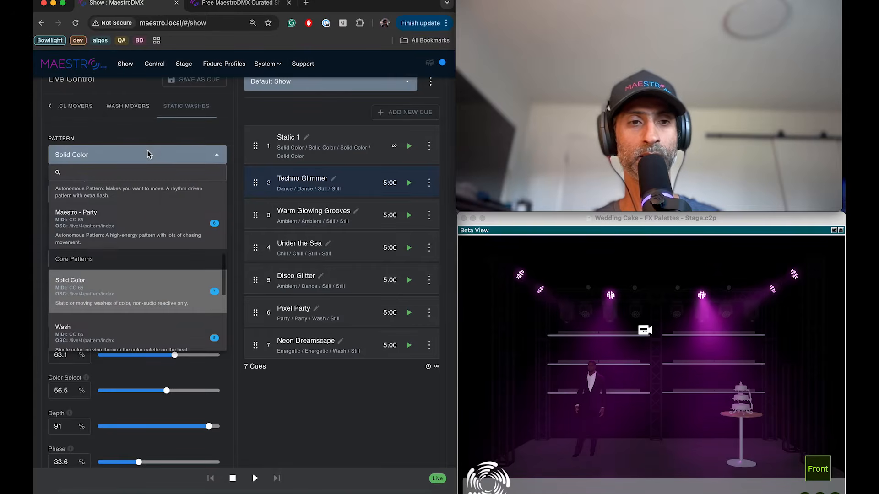
pyautogui.click(84, 334)
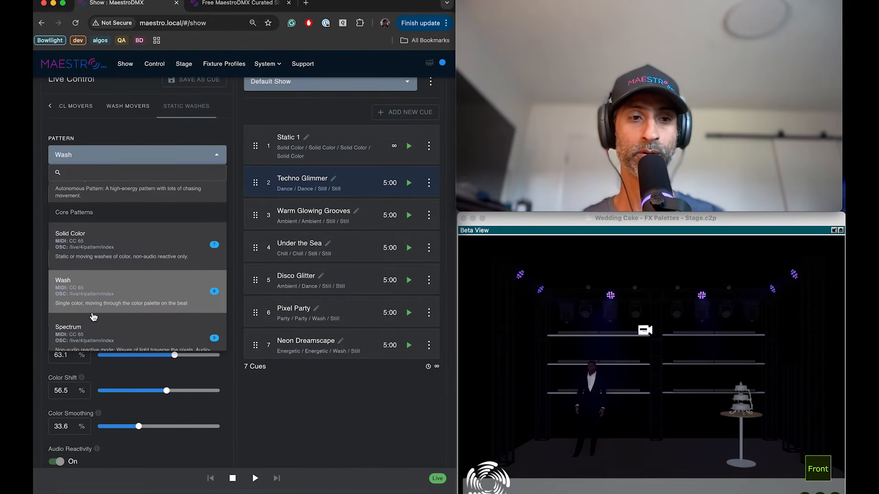
pyautogui.click(97, 297)
pyautogui.scroll(-3, 102, 341)
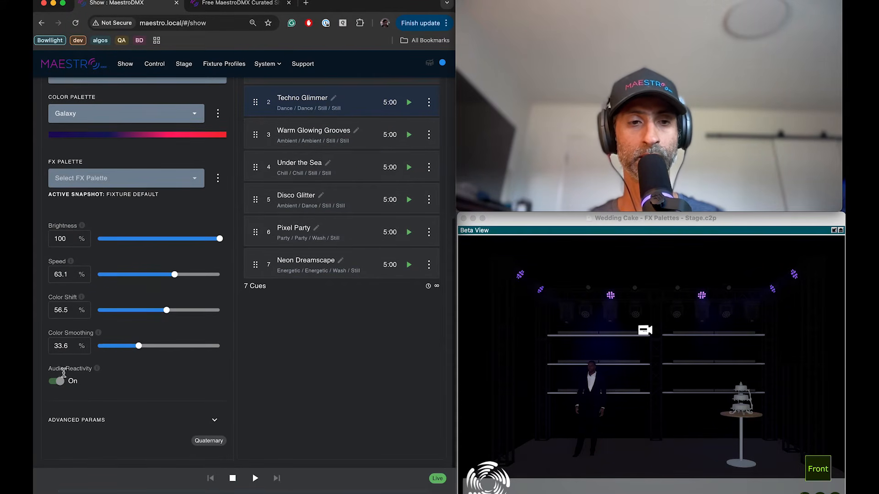
pyautogui.moveTo(90, 369); pyautogui.dragTo(49, 368)
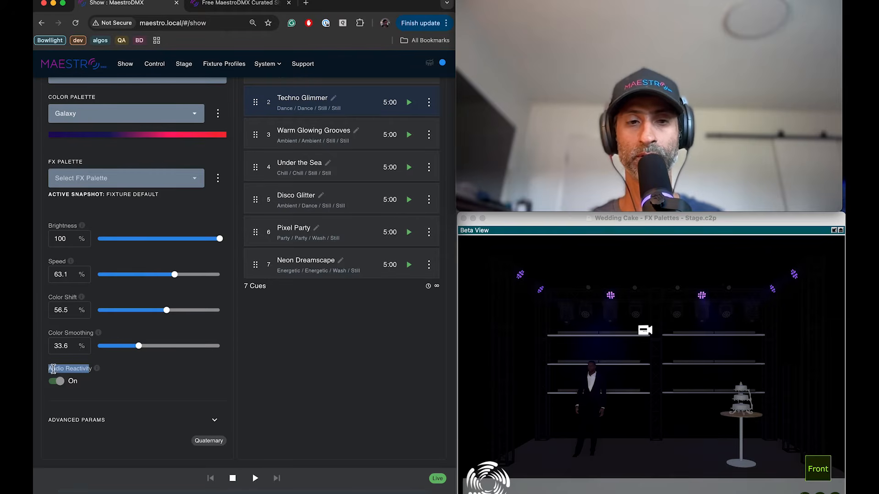
pyautogui.click(56, 381)
# Set the Wash pattern's speed to 31.8%, color shift to 84.7% and color smoothing to 79%
pyautogui.scroll(1, 145, 382)
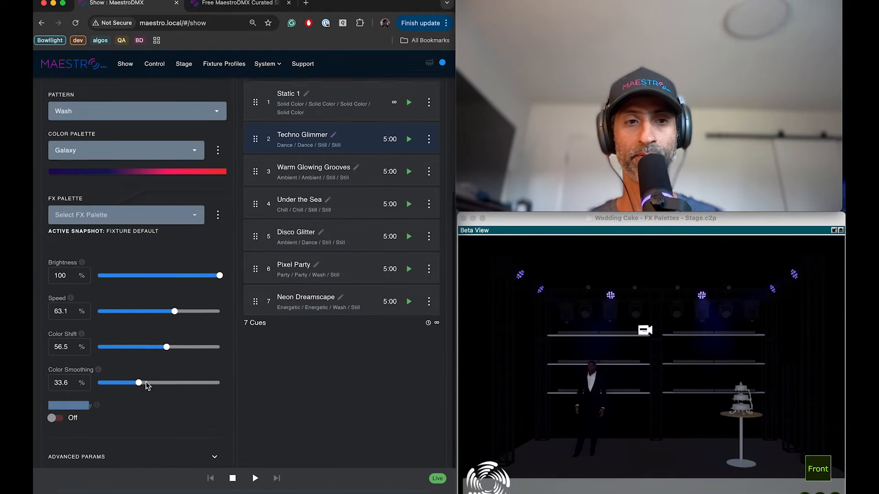
pyautogui.moveTo(174, 313); pyautogui.dragTo(204, 317)
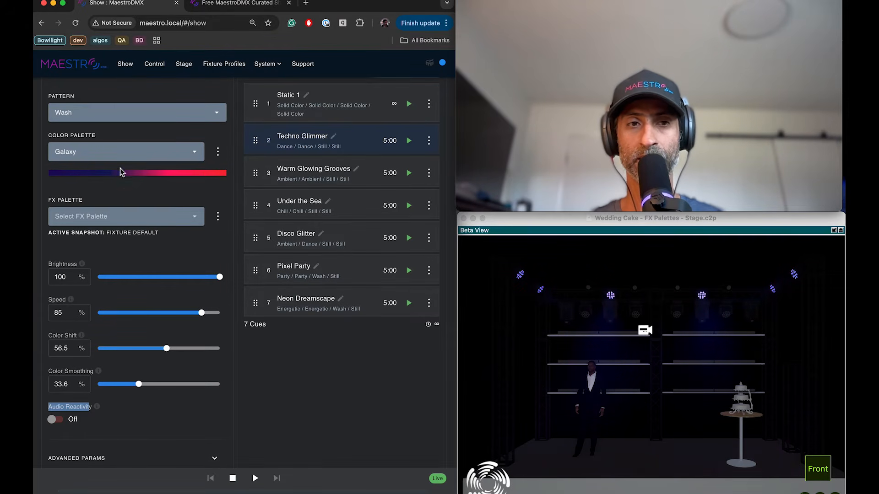
pyautogui.moveTo(203, 316); pyautogui.dragTo(192, 318)
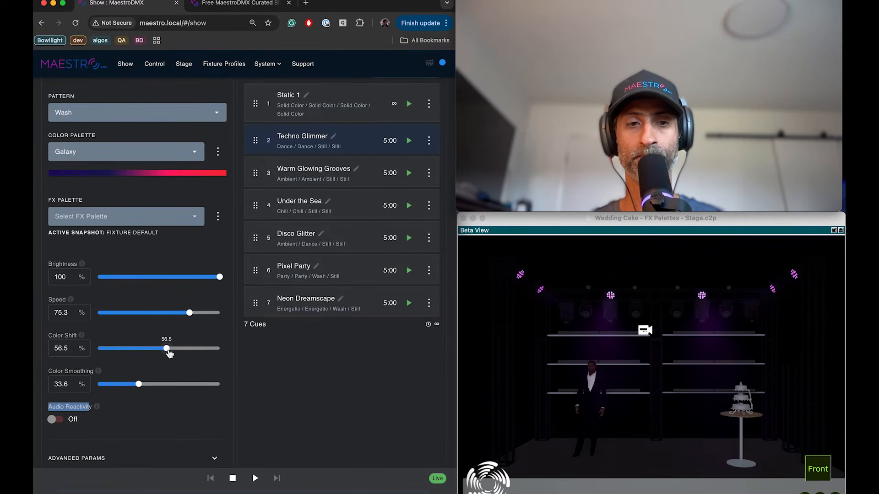
pyautogui.moveTo(168, 353); pyautogui.dragTo(206, 351)
pyautogui.moveTo(190, 316); pyautogui.dragTo(144, 315)
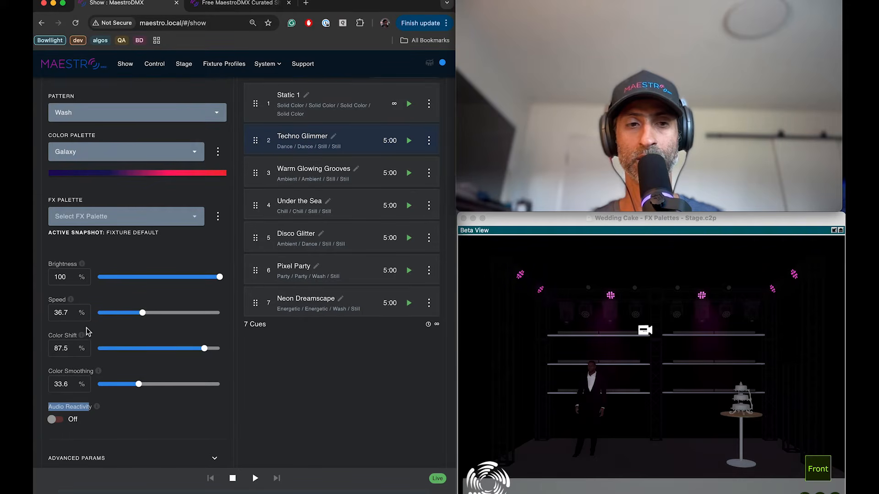
pyautogui.moveTo(80, 336)
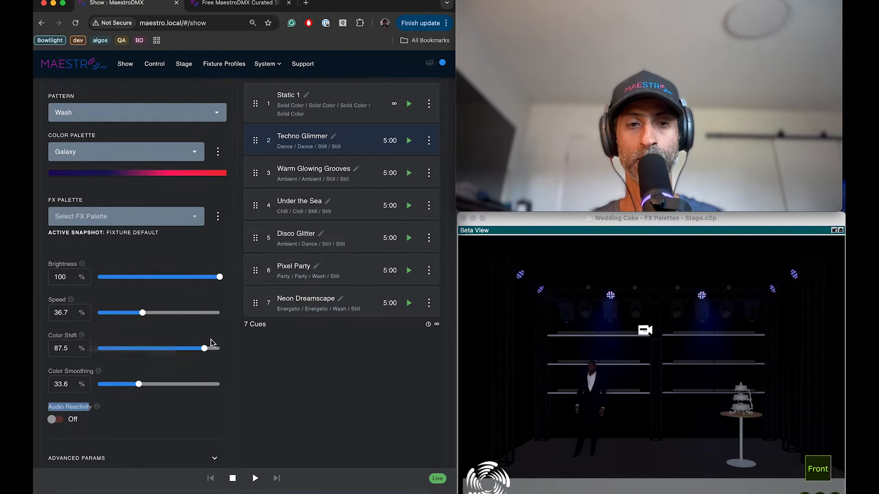
pyautogui.moveTo(209, 351)
pyautogui.mouseDown()
pyautogui.moveTo(179, 350)
pyautogui.moveTo(210, 352)
pyautogui.moveTo(201, 351)
pyautogui.mouseUp()
pyautogui.moveTo(140, 387); pyautogui.dragTo(195, 386)
pyautogui.moveTo(142, 313)
pyautogui.mouseDown()
pyautogui.moveTo(187, 315)
pyautogui.moveTo(136, 314)
pyautogui.mouseUp()
# Turn on audio reactivity for the Wash pattern and set its speed to 41.2%
pyautogui.click(98, 428)
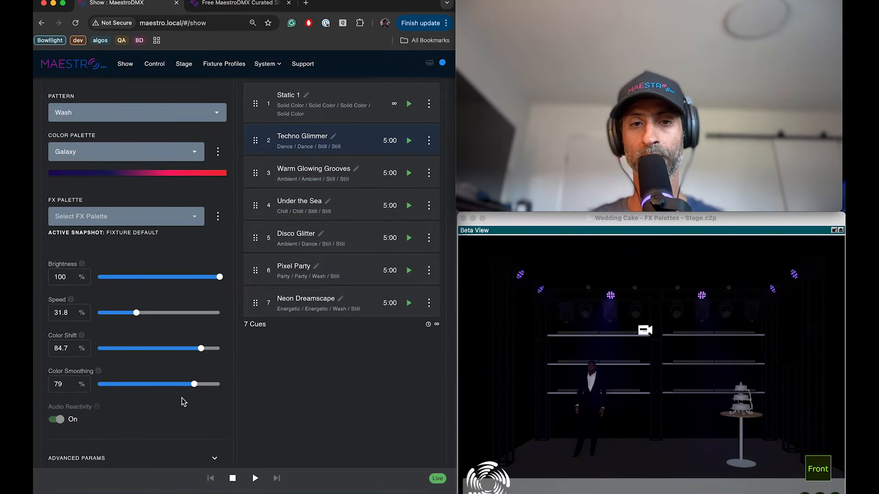
pyautogui.moveTo(136, 315)
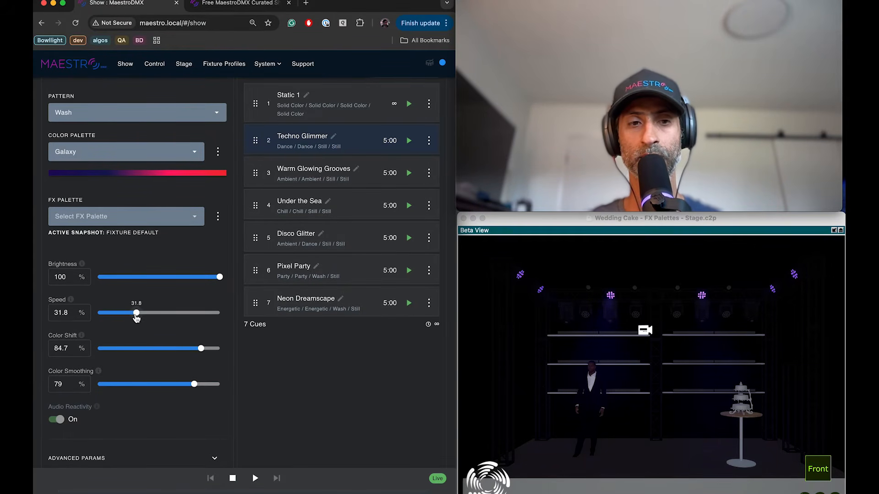
pyautogui.moveTo(72, 303)
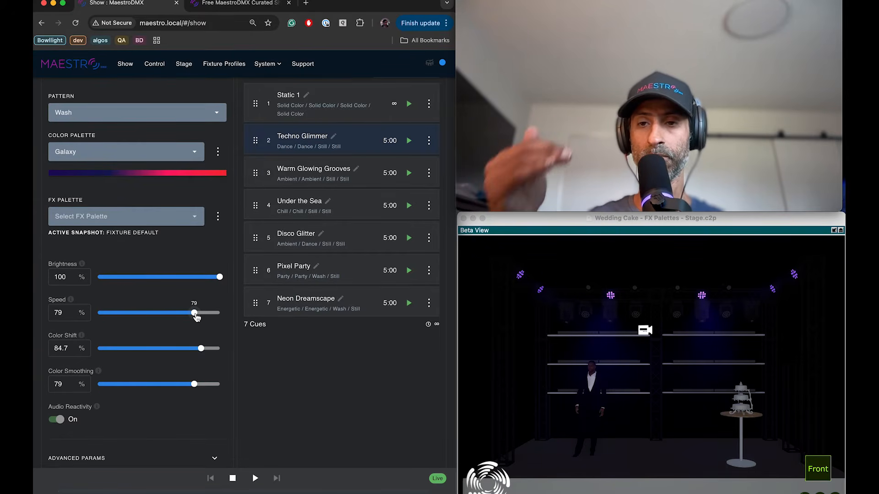
pyautogui.moveTo(196, 316); pyautogui.dragTo(120, 320)
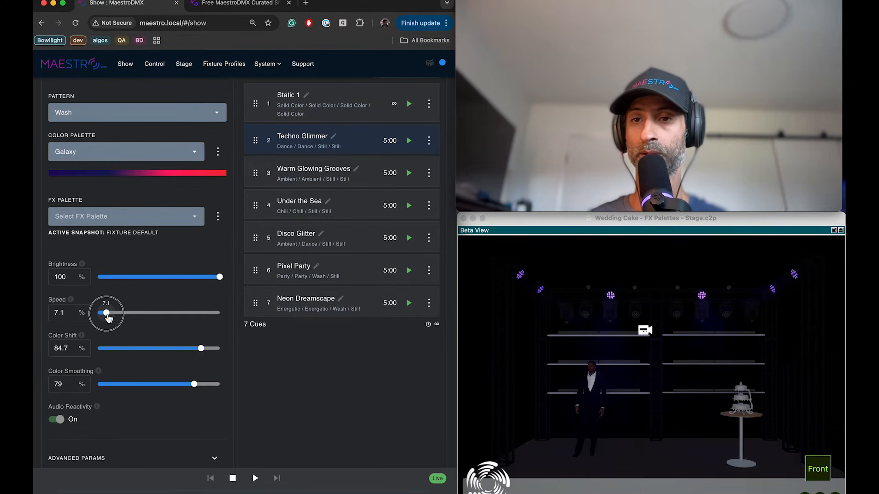
# Change the Static Washes' pattern to Spectrum and turn off its audio reactivity
pyautogui.scroll(2, 119, 206)
pyautogui.click(122, 163)
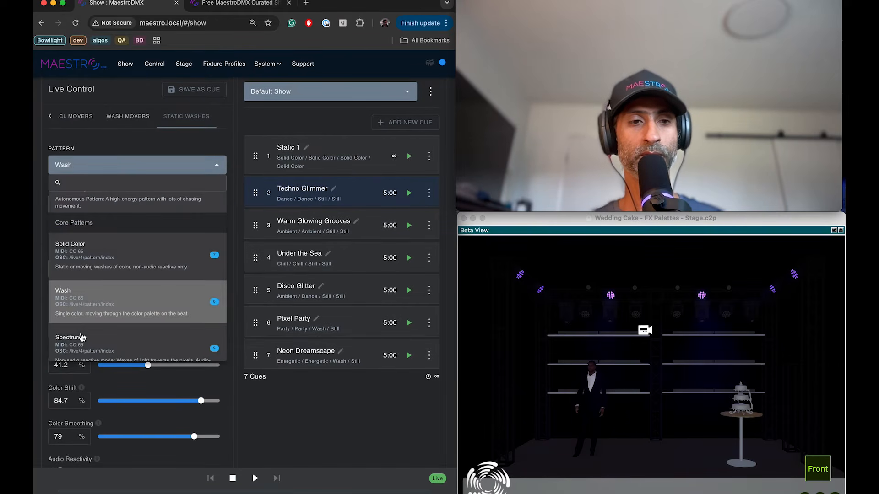
pyautogui.click(83, 348)
pyautogui.scroll(-3, 83, 338)
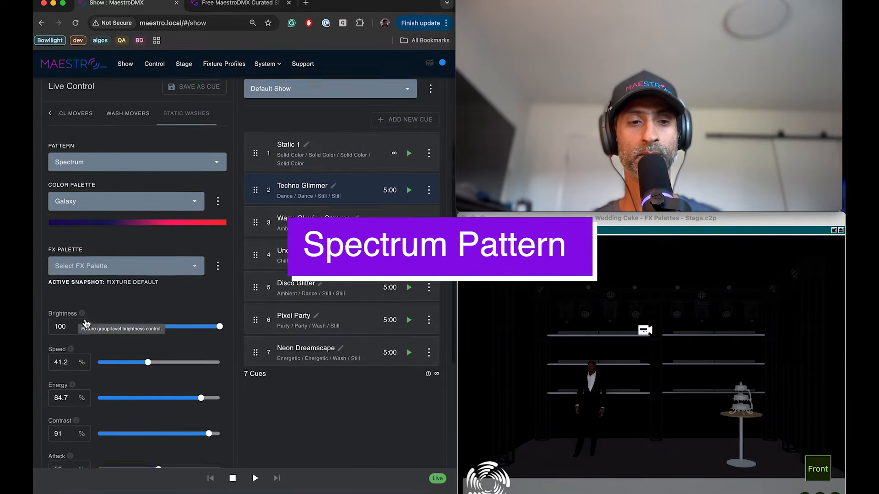
pyautogui.scroll(-2, 82, 347)
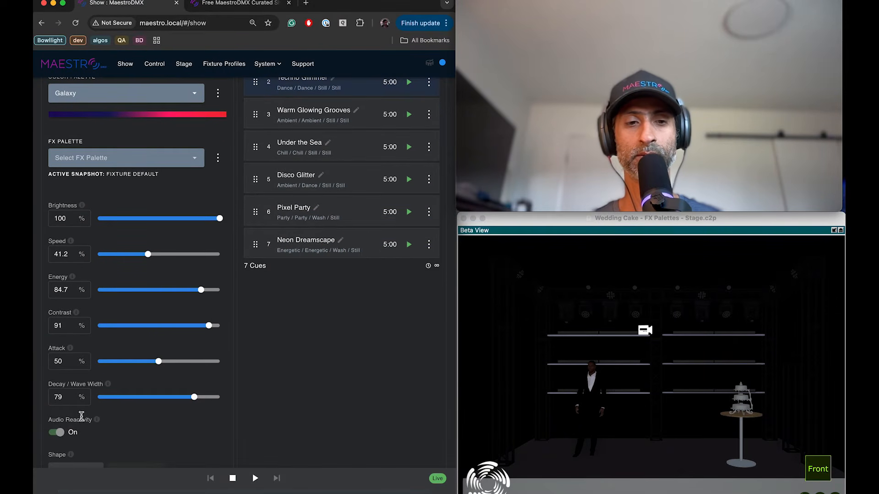
pyautogui.click(62, 433)
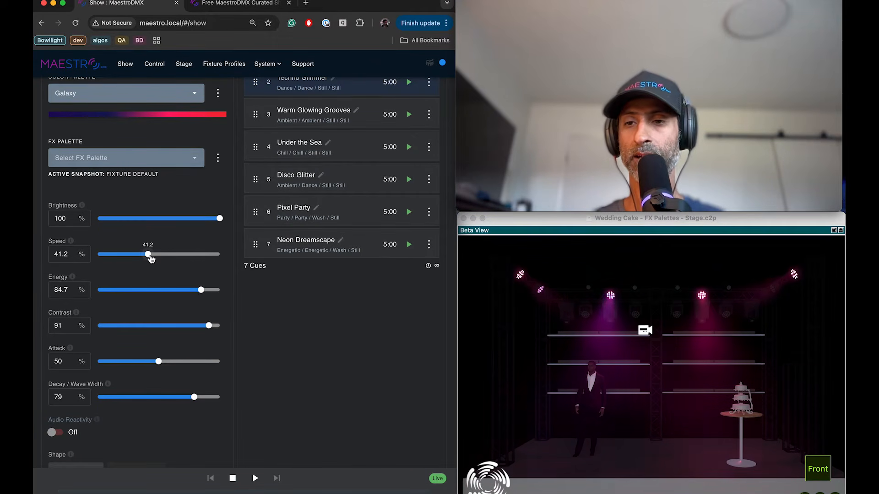
# Set the Spectrum pattern's speed to 83.7%, energy to 80.5%, contrast to 40.5% and decay/wave width to 34.3%
pyautogui.moveTo(151, 258); pyautogui.dragTo(202, 255)
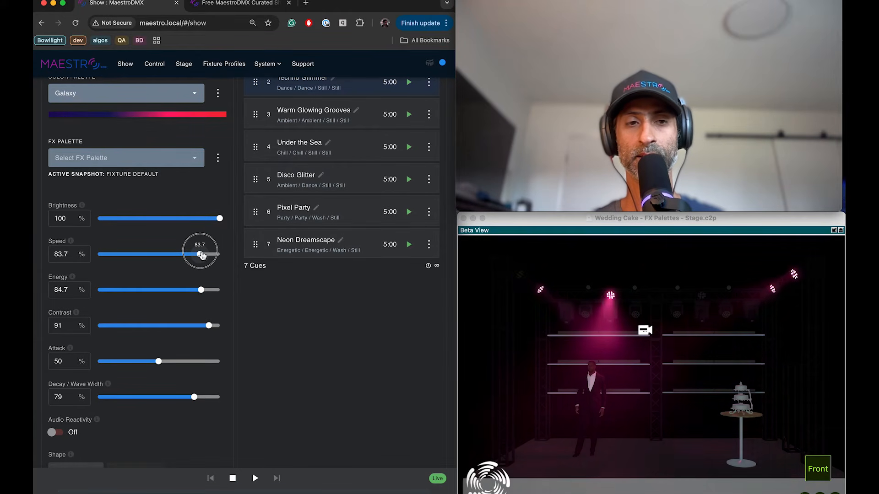
pyautogui.moveTo(201, 290)
pyautogui.mouseDown()
pyautogui.moveTo(102, 294)
pyautogui.moveTo(212, 293)
pyautogui.moveTo(196, 291)
pyautogui.mouseUp()
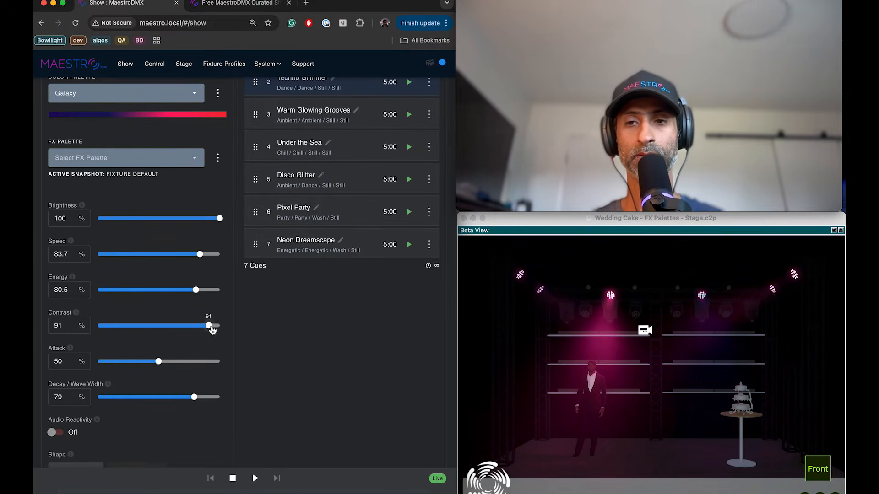
pyautogui.moveTo(214, 329); pyautogui.dragTo(223, 330)
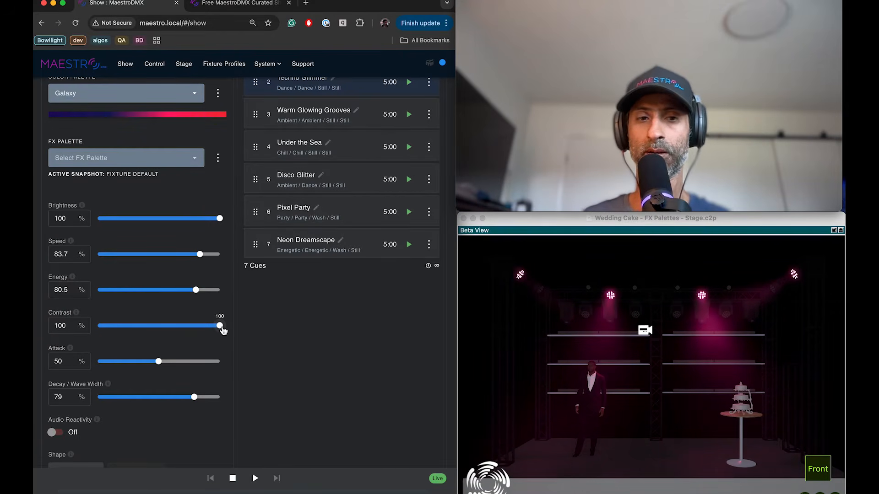
pyautogui.moveTo(223, 330); pyautogui.dragTo(113, 335)
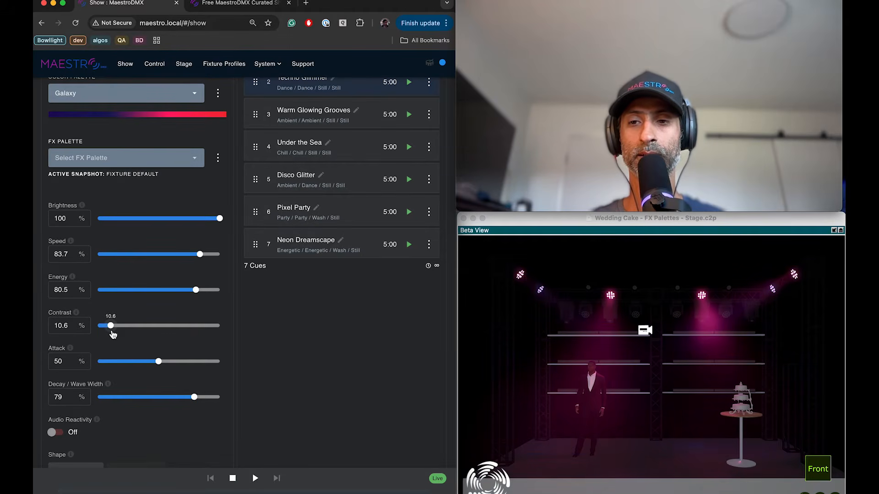
pyautogui.moveTo(113, 334); pyautogui.dragTo(132, 334)
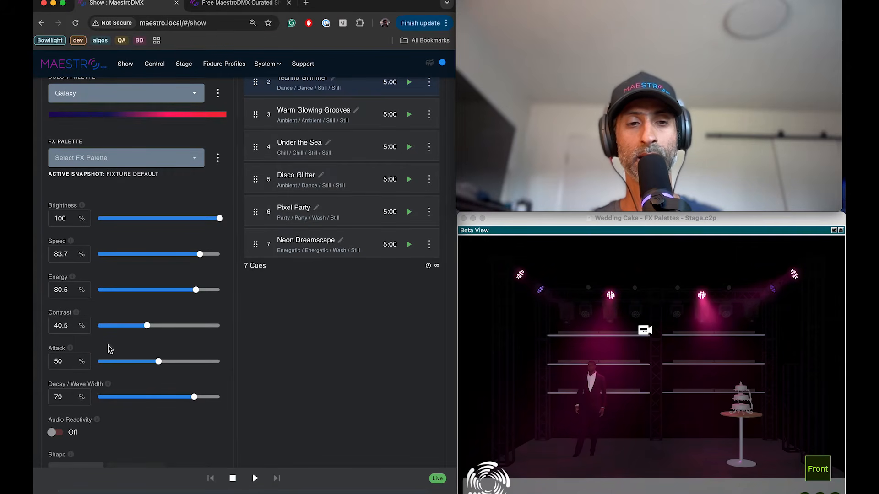
pyautogui.moveTo(180, 402); pyautogui.dragTo(139, 397)
# Try the Backward and Mirror shapes for the Spectrum pattern, ending with the shape set to Random
pyautogui.scroll(-3, 140, 399)
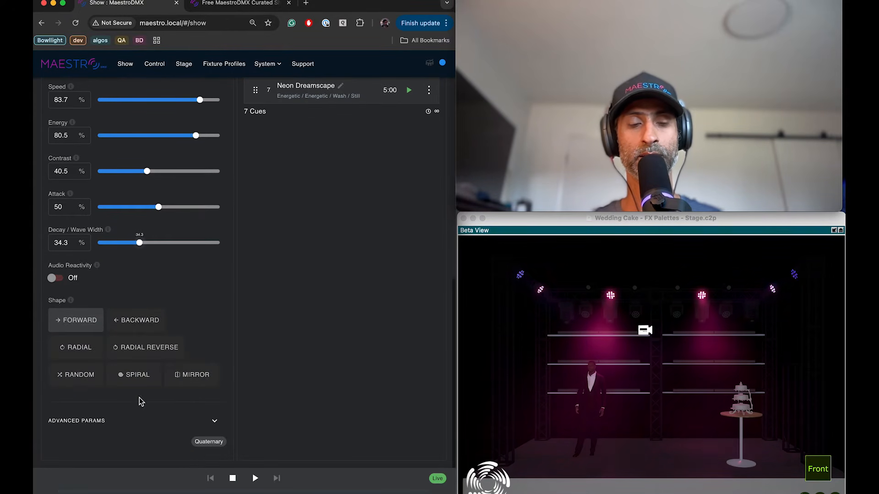
pyautogui.click(135, 321)
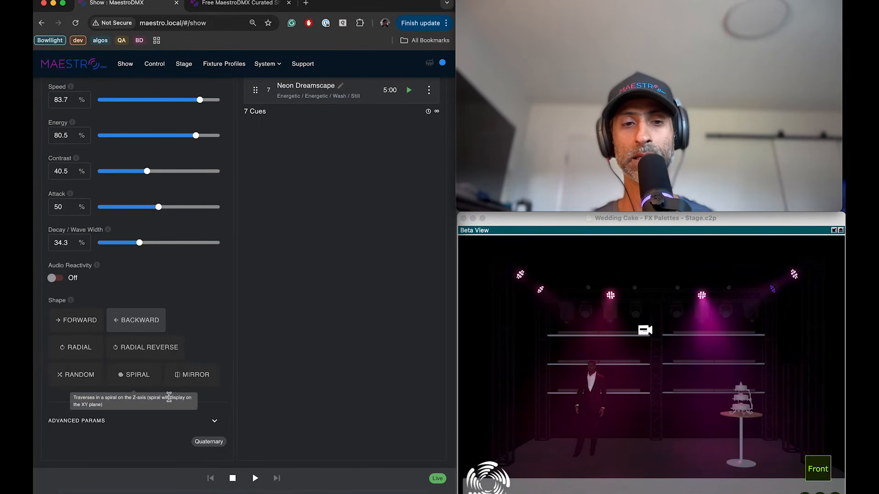
pyautogui.click(201, 380)
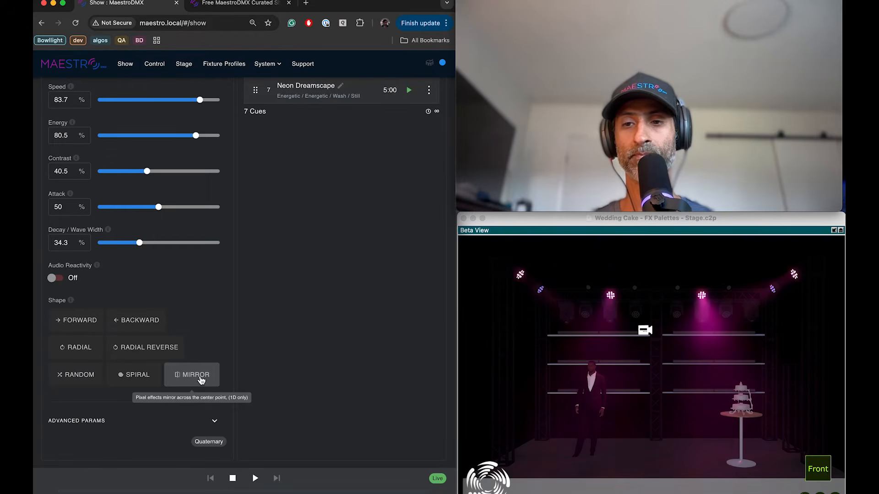
pyautogui.click(78, 379)
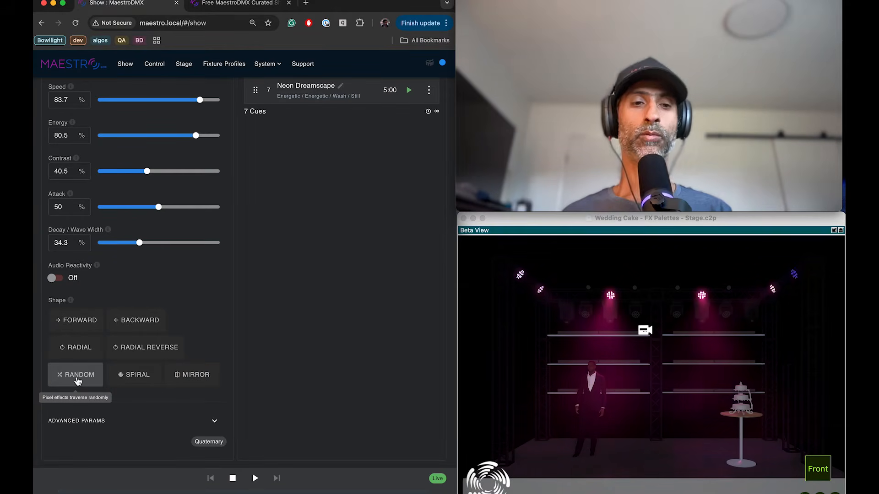
# Review the Spectrum parameters and the core pattern list, and set the Static Washes pattern to Chase
pyautogui.scroll(5, 122, 321)
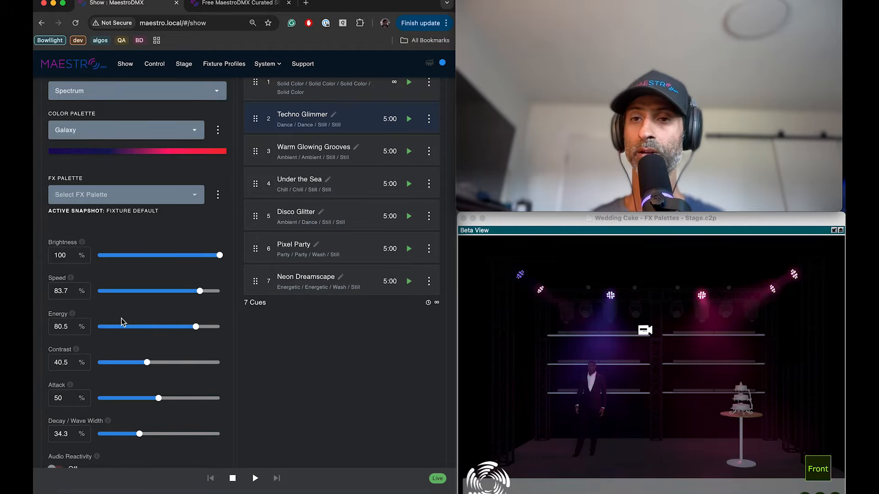
pyautogui.scroll(-4, 127, 333)
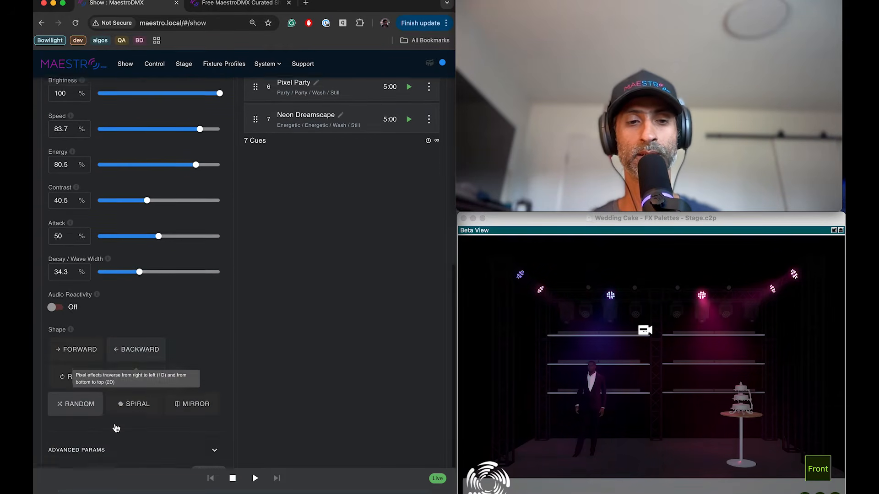
pyautogui.scroll(3, 154, 329)
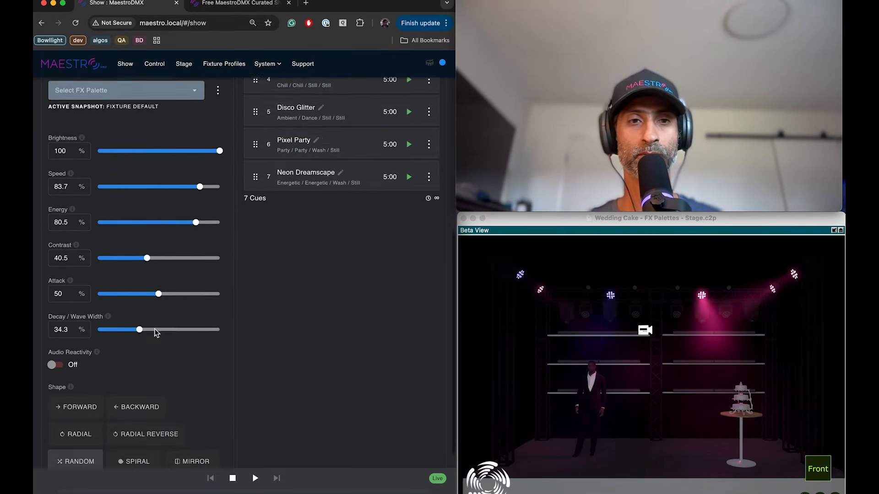
pyautogui.scroll(2, 155, 334)
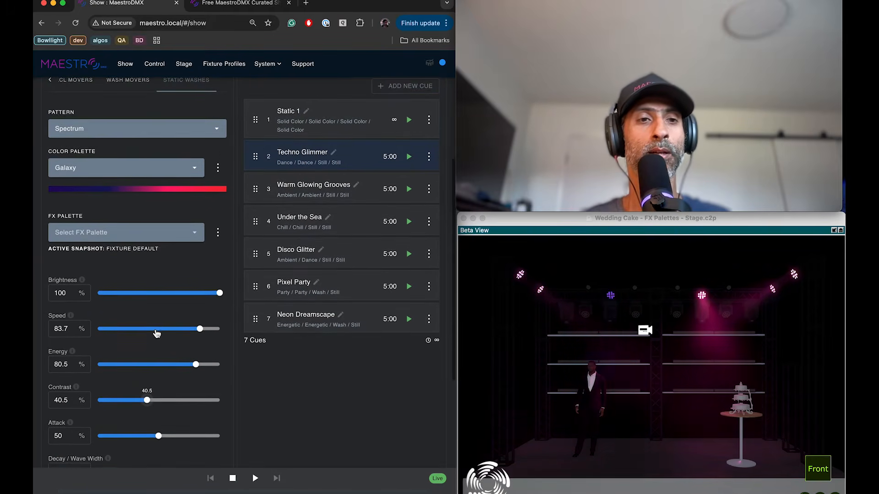
pyautogui.click(125, 129)
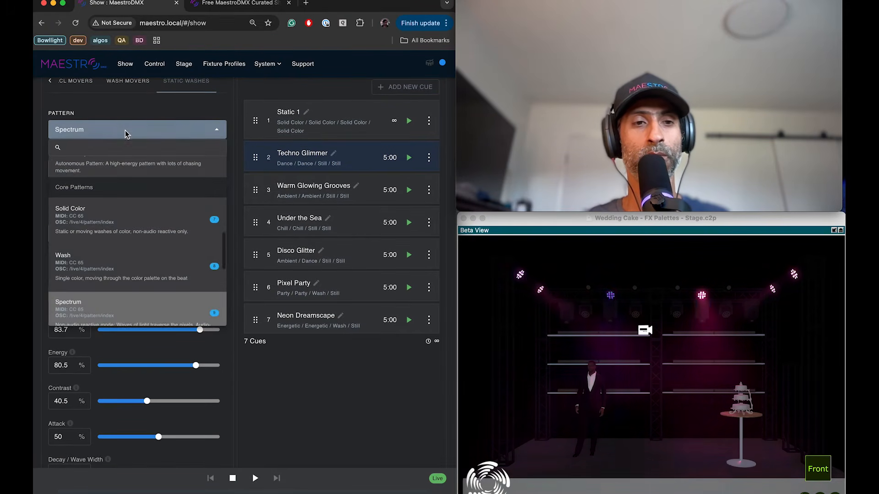
pyautogui.scroll(-2, 98, 276)
pyautogui.scroll(-1, 99, 277)
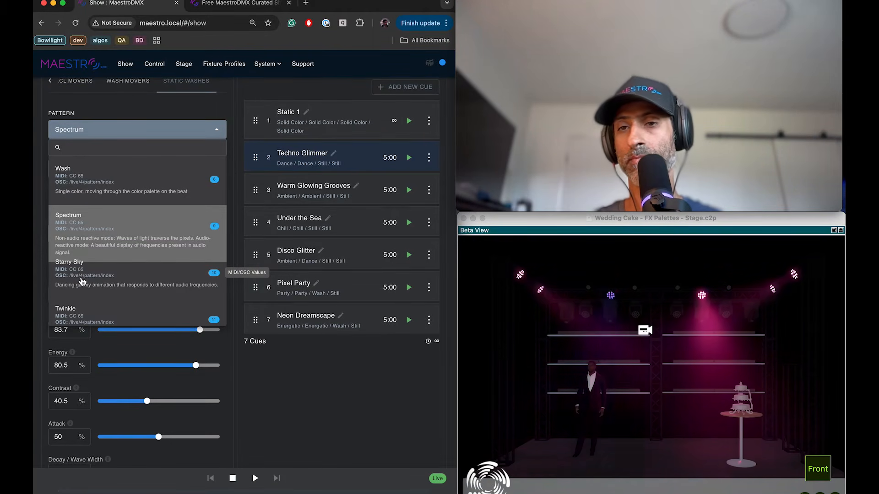
pyautogui.scroll(-1, 81, 280)
pyautogui.scroll(-1, 81, 275)
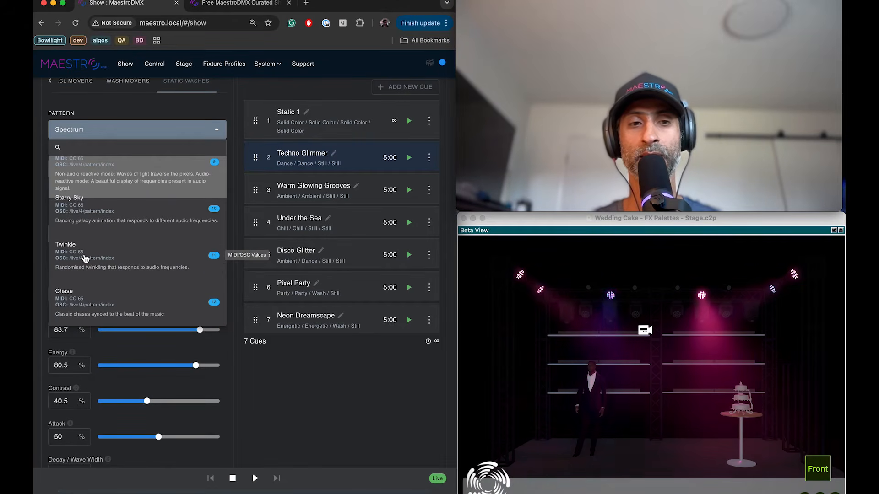
pyautogui.scroll(-3, 84, 257)
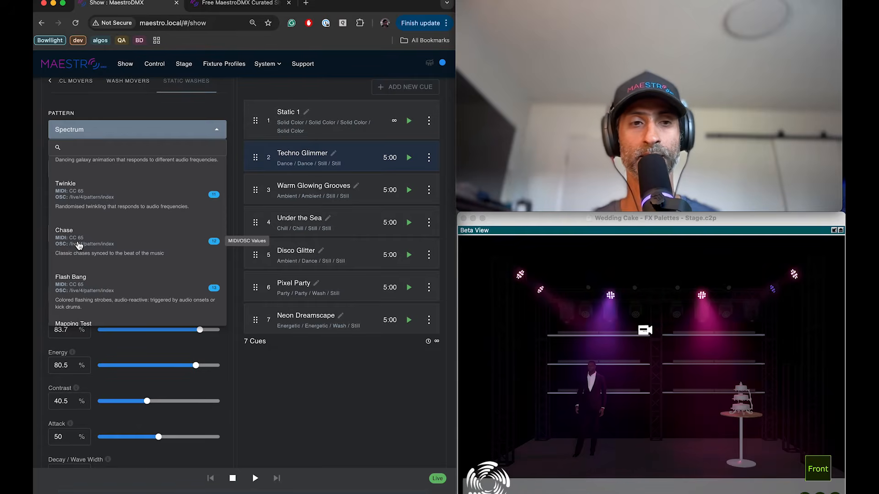
pyautogui.click(78, 246)
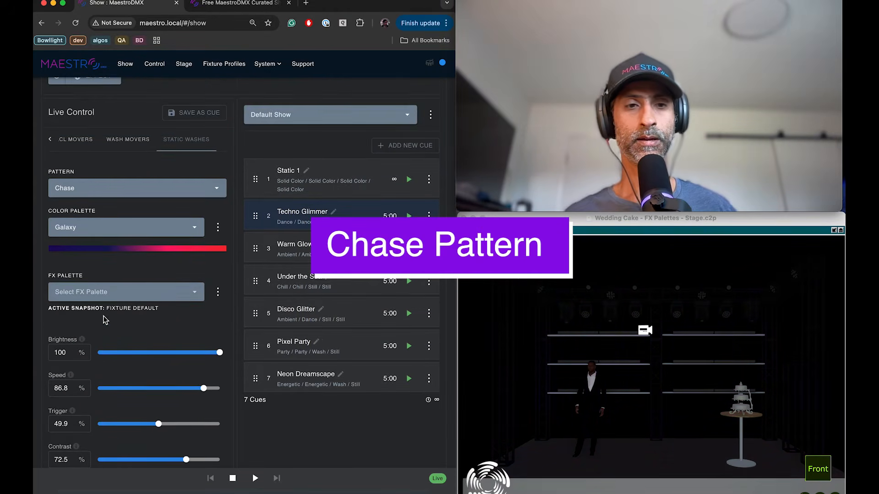
# Turn off Audio Reactivity for the Chase pattern and set its Attack to 9.6%
pyautogui.scroll(-4, 106, 351)
pyautogui.click(58, 415)
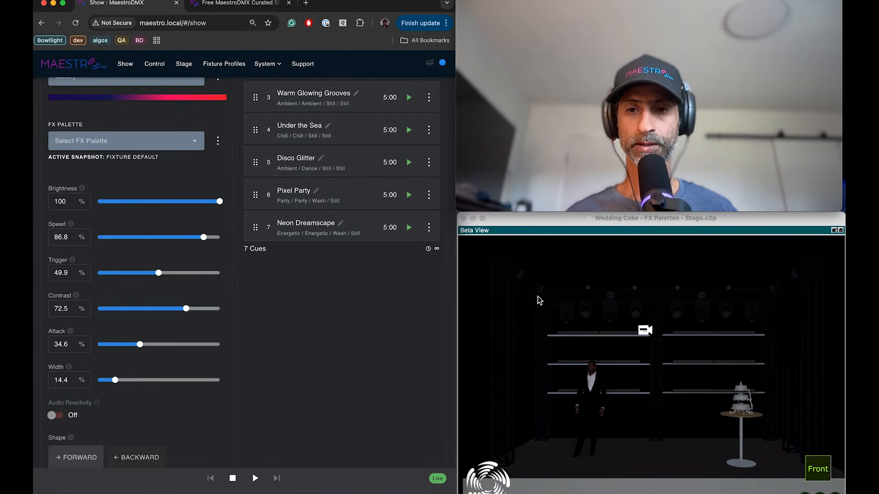
pyautogui.scroll(1, 139, 388)
pyautogui.moveTo(139, 370); pyautogui.dragTo(118, 376)
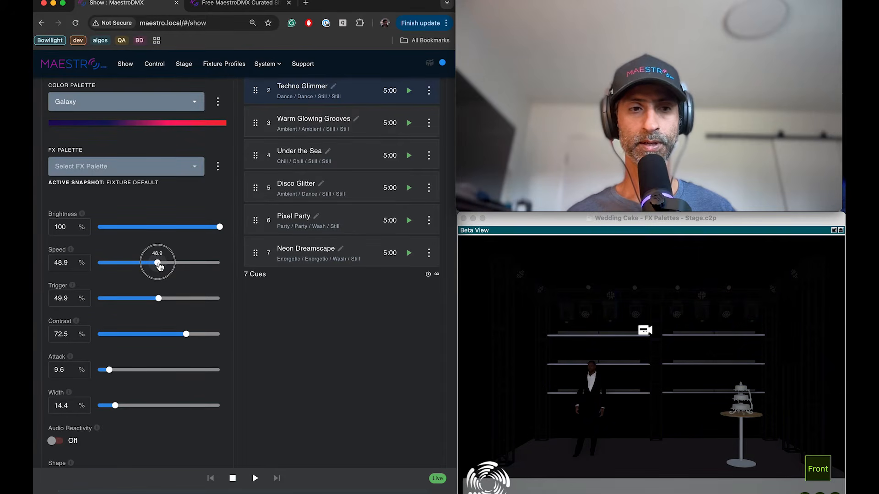
# Set the Chase pattern's Trigger to 55.1%, Contrast to 86.1%, Width to 2.8% and Speed to 15.5%
pyautogui.moveTo(140, 268); pyautogui.dragTo(140, 268)
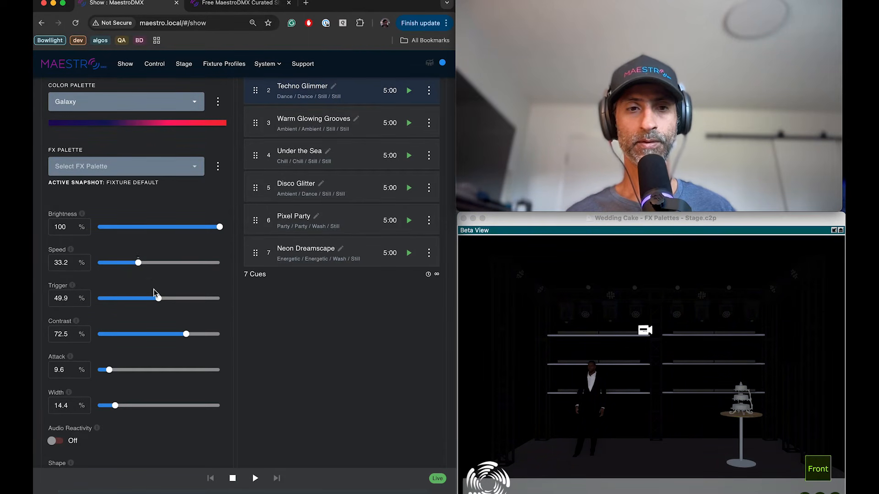
pyautogui.moveTo(158, 298)
pyautogui.mouseDown()
pyautogui.moveTo(196, 299)
pyautogui.moveTo(166, 299)
pyautogui.mouseUp()
pyautogui.moveTo(185, 332); pyautogui.dragTo(202, 341)
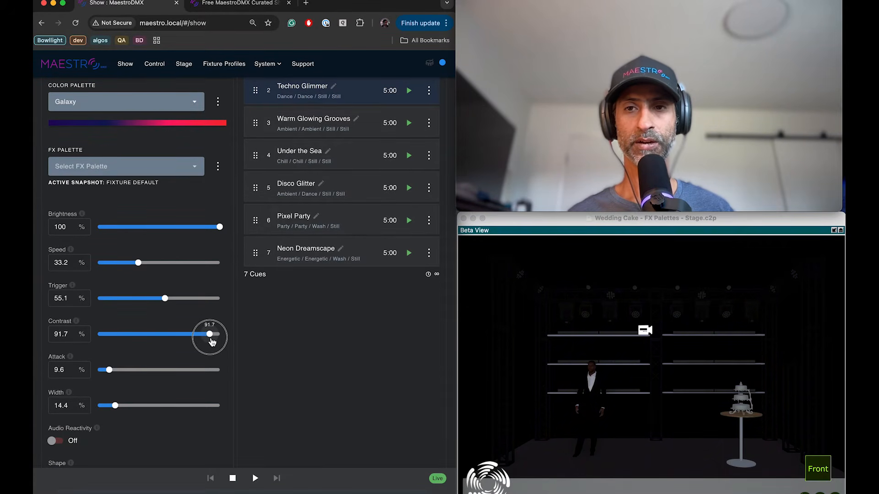
pyautogui.moveTo(212, 342)
pyautogui.mouseDown()
pyautogui.moveTo(123, 341)
pyautogui.moveTo(204, 336)
pyautogui.mouseUp()
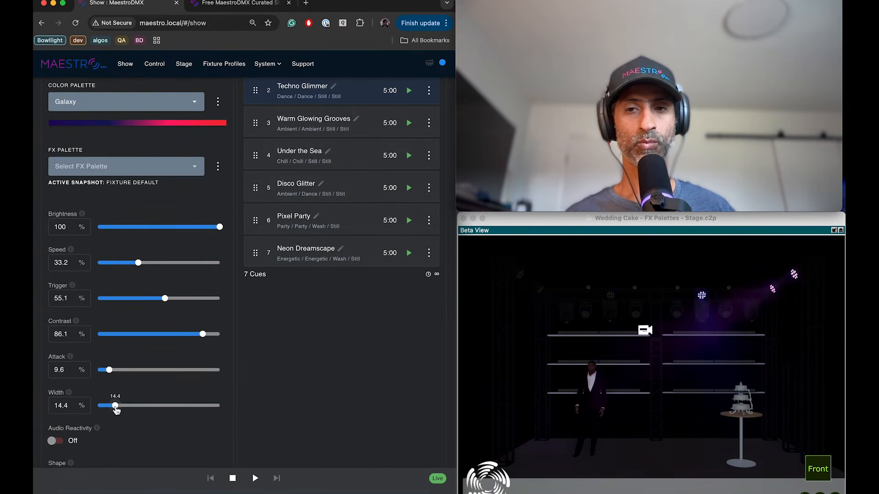
pyautogui.moveTo(114, 410); pyautogui.dragTo(107, 410)
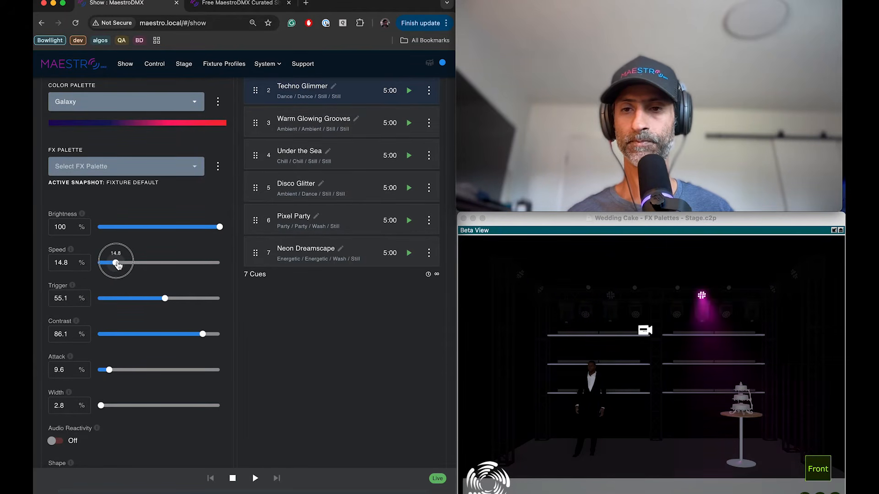
pyautogui.moveTo(117, 264); pyautogui.dragTo(119, 264)
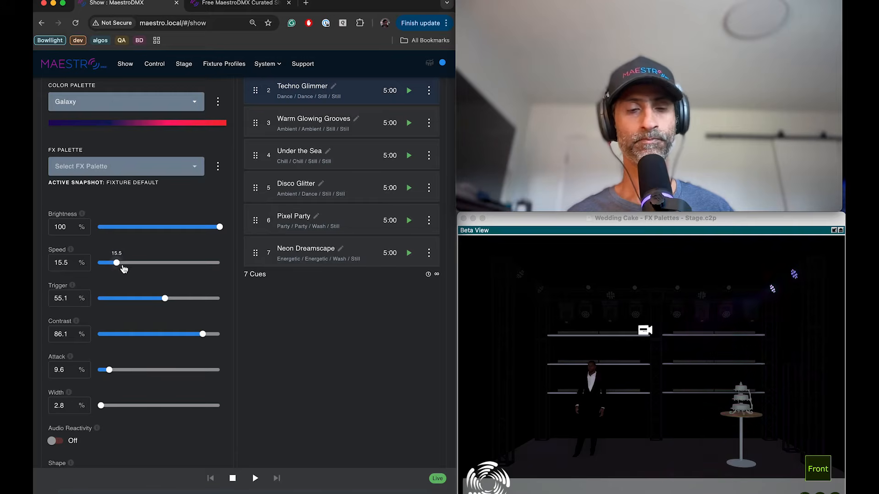
# Try the Backward shape on the Chase pattern and set the shape to Mirror
pyautogui.scroll(-3, 191, 413)
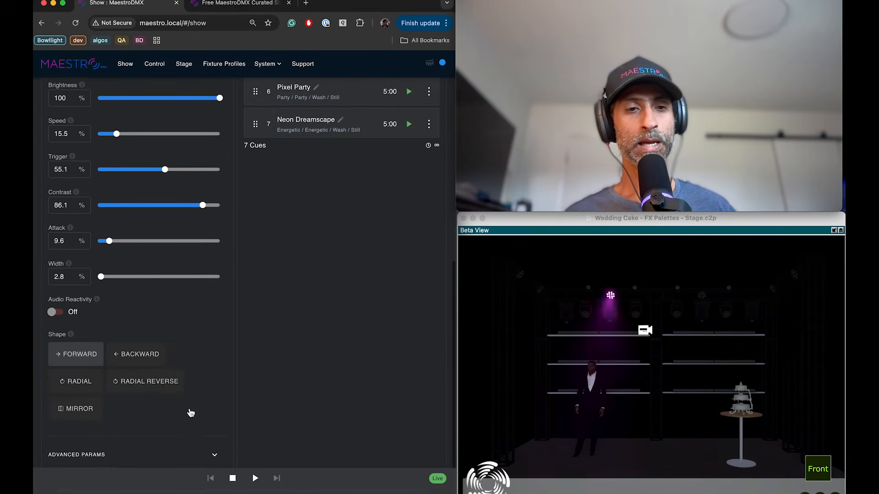
pyautogui.click(140, 361)
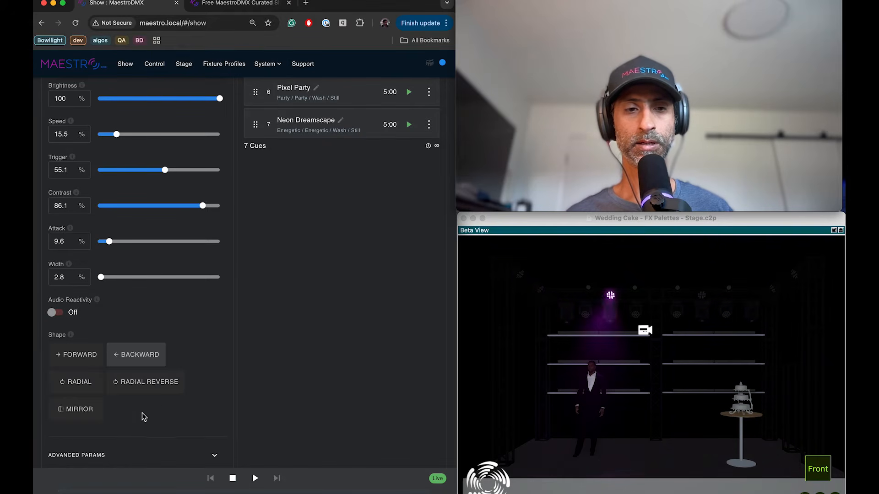
pyautogui.click(86, 411)
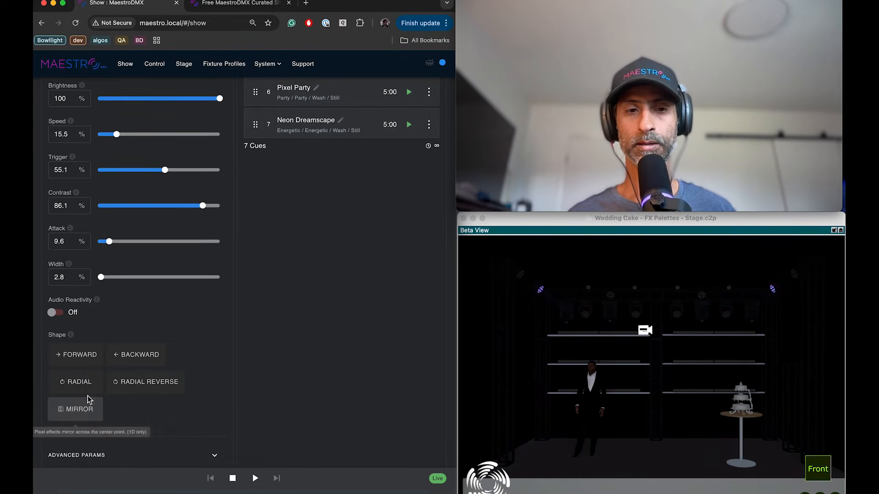
pyautogui.scroll(-1, 131, 341)
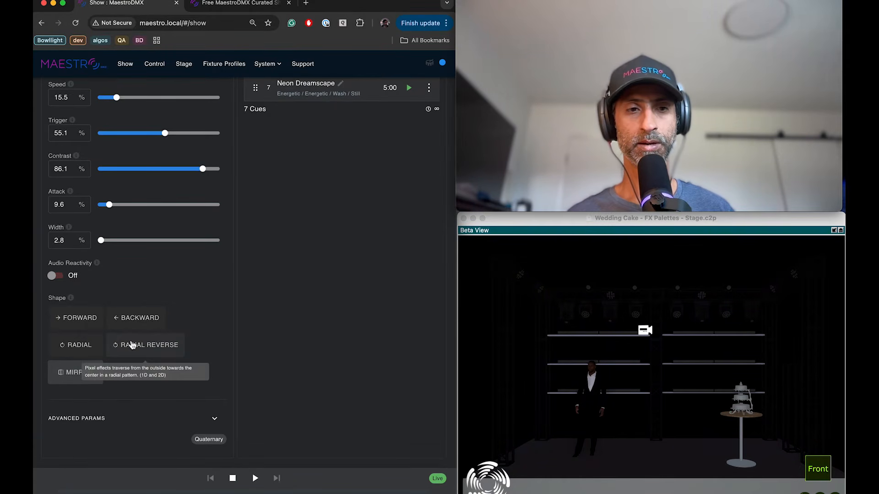
# Set the Static Washes pattern to Flash Bang and show its effect parameters
pyautogui.scroll(2, 130, 339)
pyautogui.scroll(5, 142, 347)
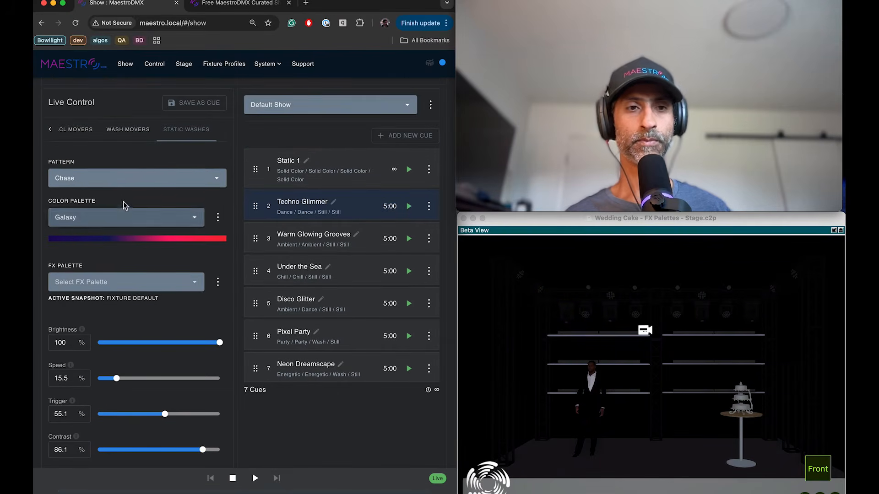
pyautogui.click(127, 183)
pyautogui.scroll(-3, 120, 320)
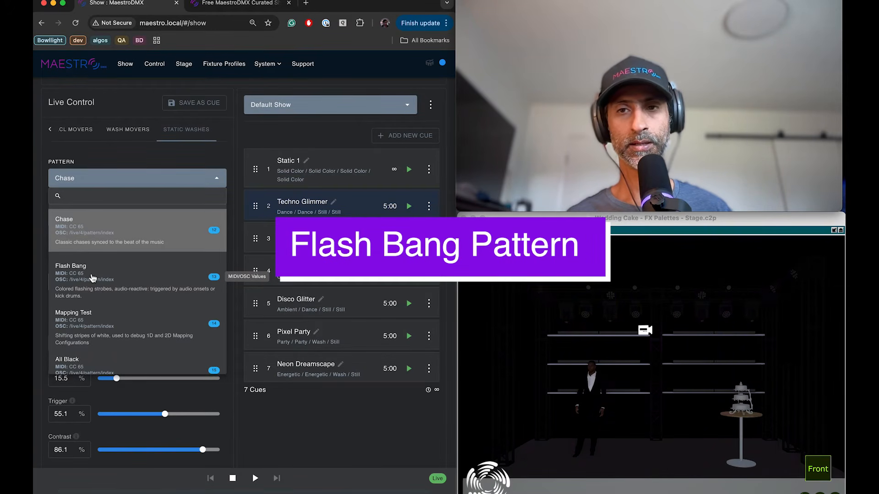
pyautogui.click(92, 278)
pyautogui.scroll(-4, 131, 322)
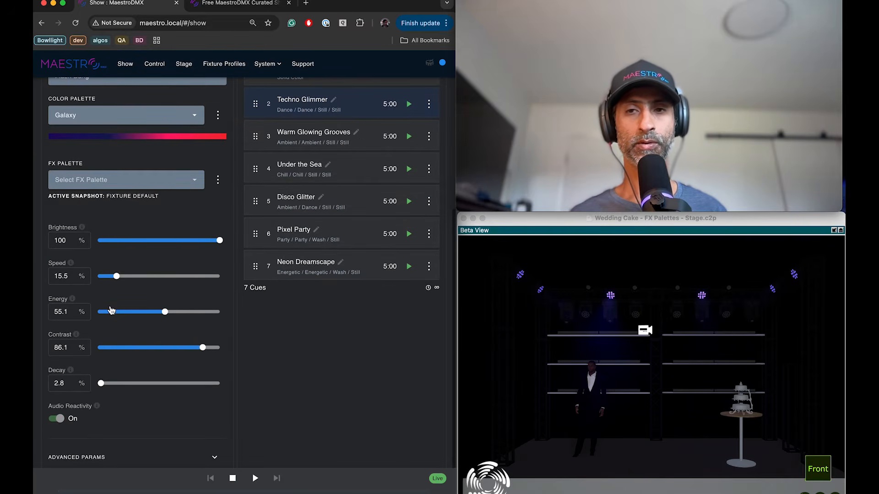
# Set the Static Washes pattern to Mapping Test
pyautogui.scroll(5, 112, 302)
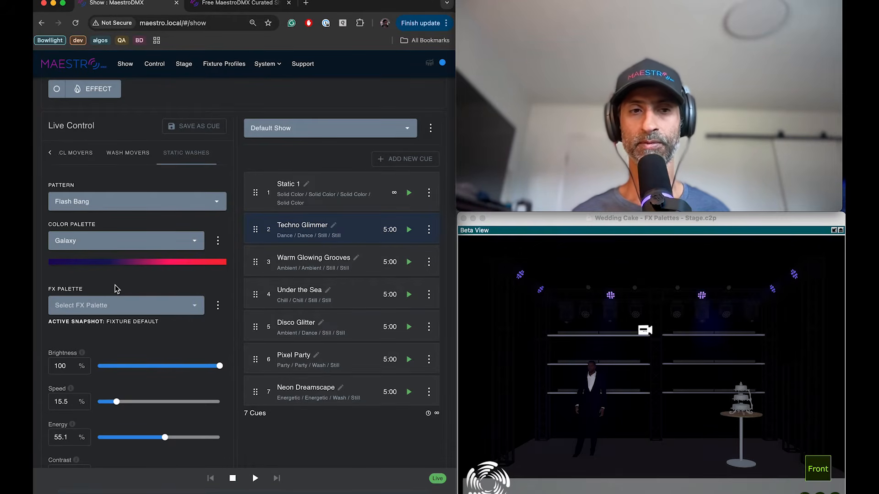
pyautogui.click(132, 208)
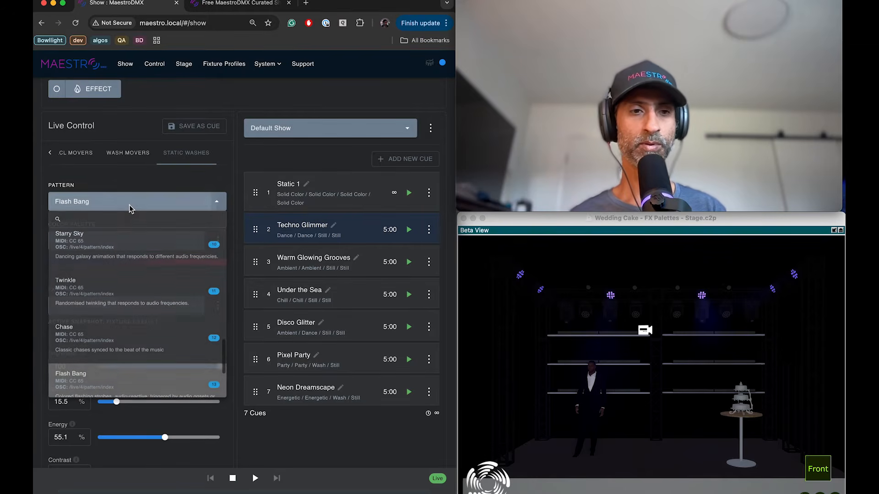
pyautogui.scroll(-2, 92, 320)
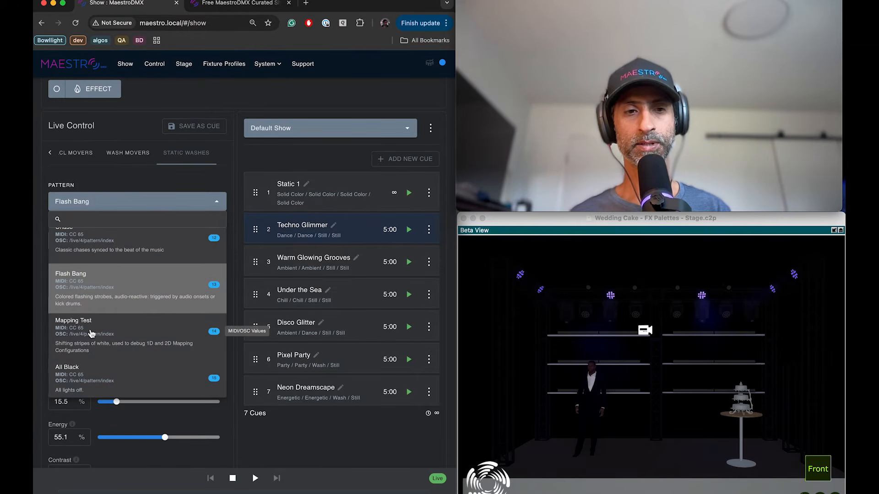
pyautogui.click(90, 333)
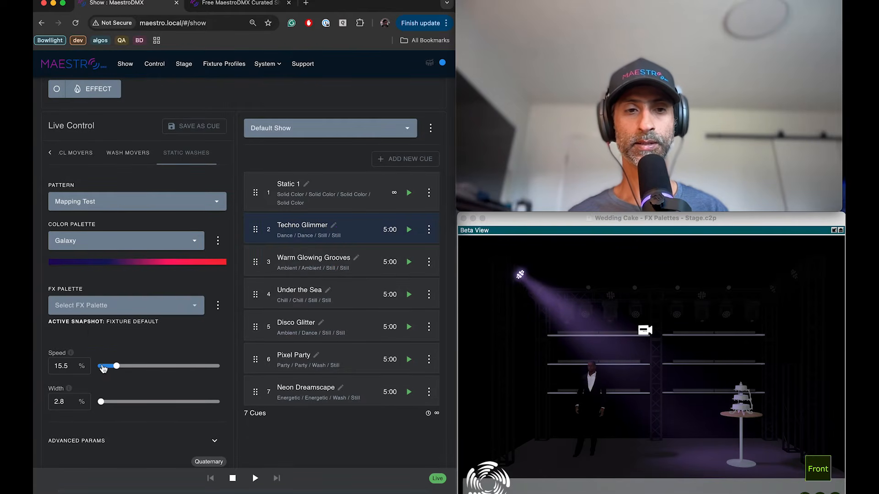
# Set the Mapping Test pattern's Speed to 68% and its Width to 0.5%
pyautogui.scroll(-1, 103, 368)
pyautogui.moveTo(116, 344); pyautogui.dragTo(183, 349)
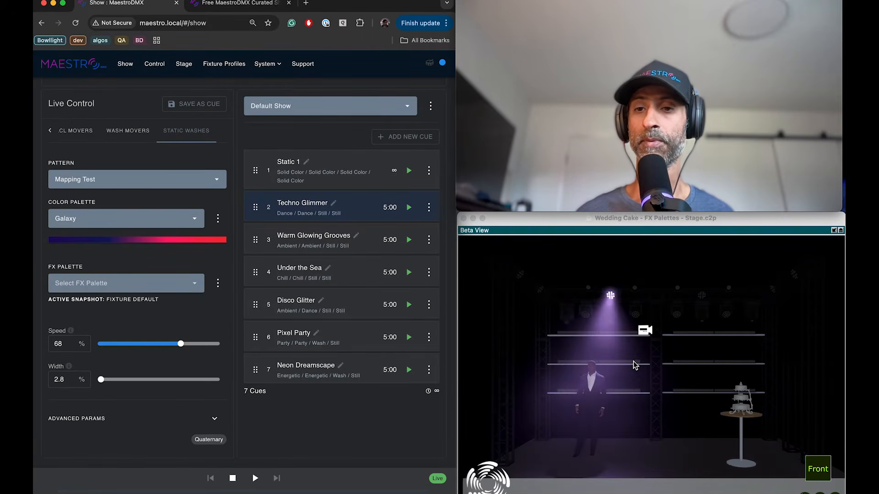
pyautogui.moveTo(101, 379)
pyautogui.mouseDown()
pyautogui.moveTo(172, 381)
pyautogui.moveTo(97, 380)
pyautogui.mouseUp()
# Set the Static Washes pattern to All Black
pyautogui.click(121, 181)
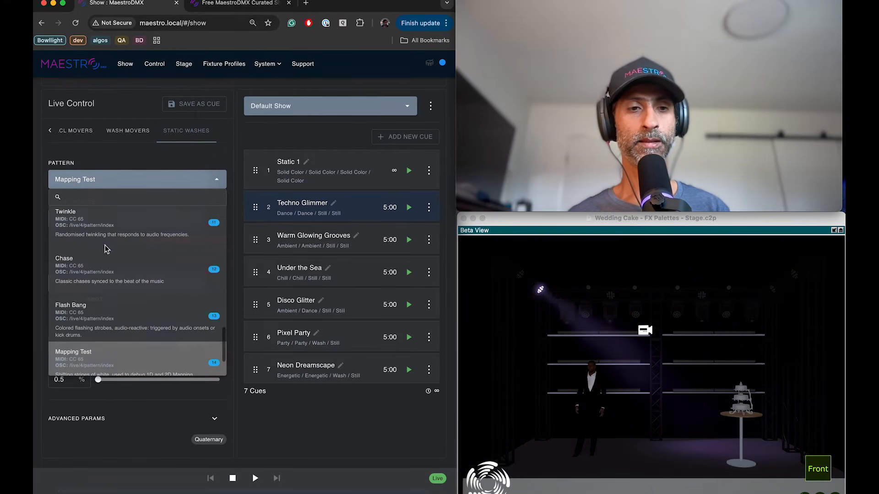
pyautogui.scroll(-3, 107, 298)
pyautogui.click(87, 349)
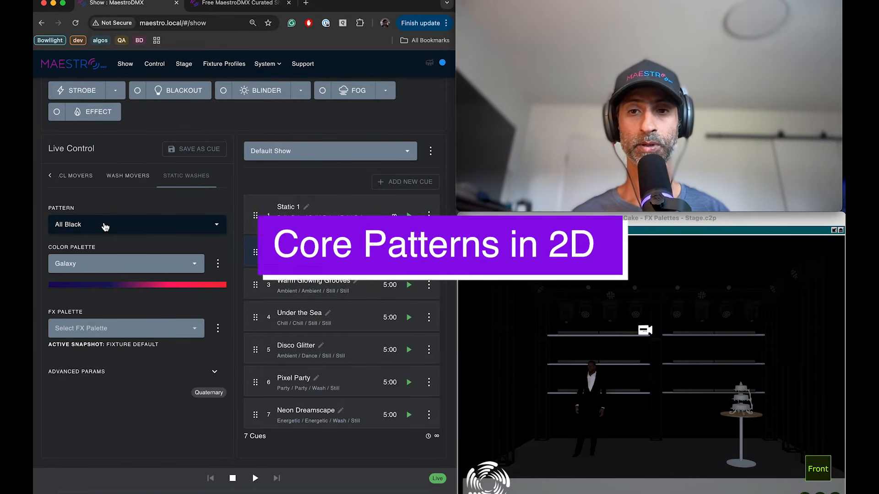
# Switch to the Capture visualizer, open the recent project 13x13rgbParGrid.c2p and enlarge the Alpha View to fill the window
pyautogui.click(502, 223)
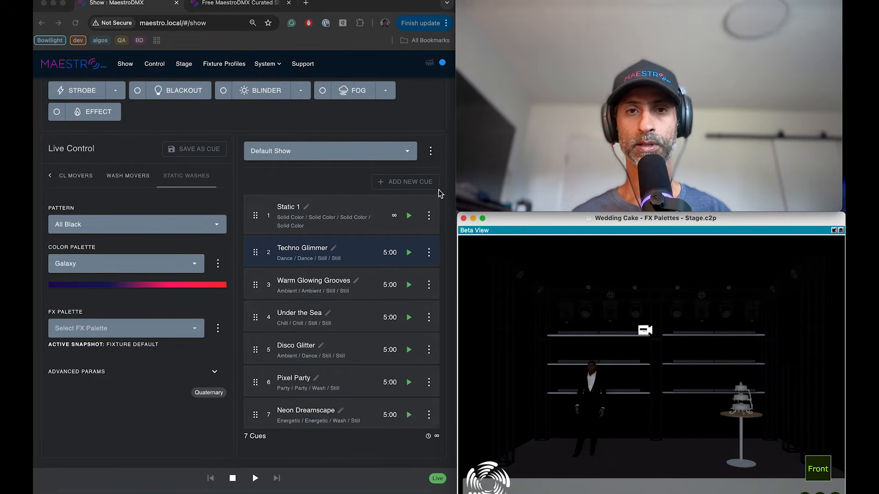
pyautogui.click(94, 1)
pyautogui.moveTo(111, 25)
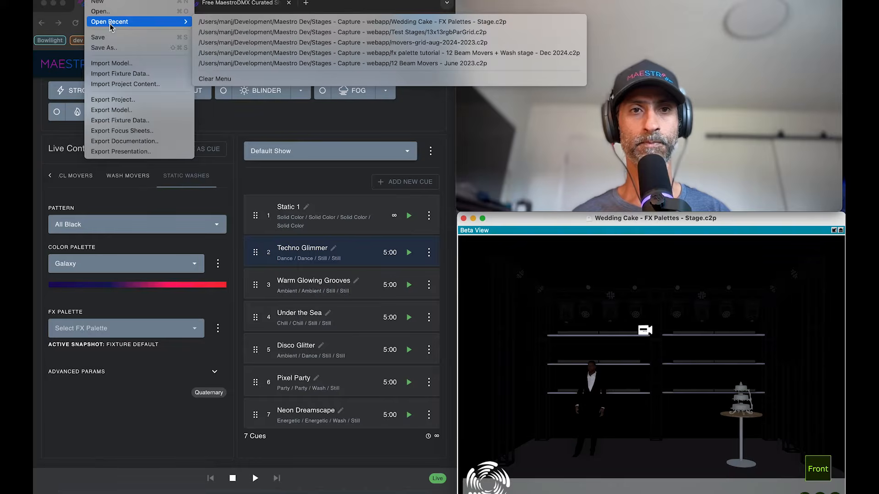
pyautogui.click(222, 33)
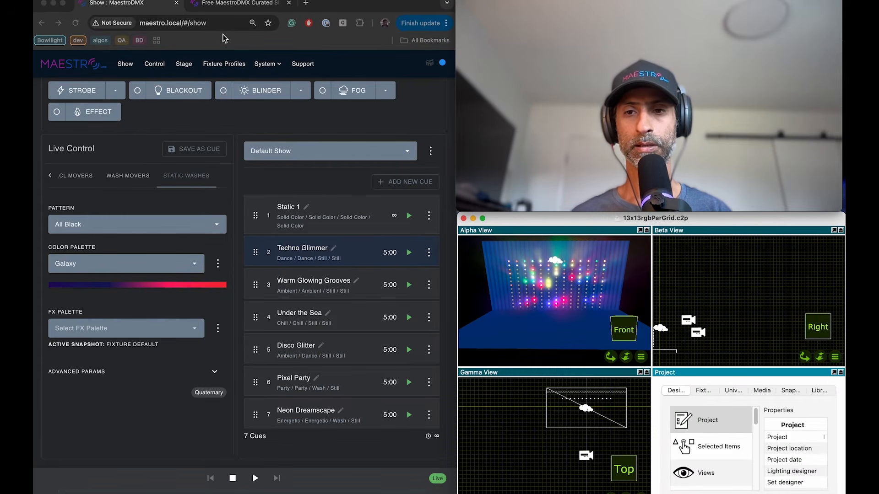
pyautogui.click(640, 231)
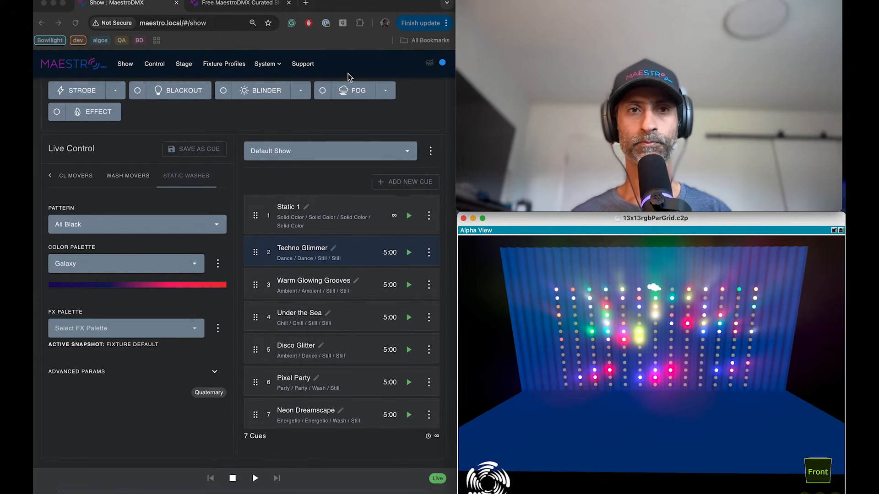
# Load the stage '13 x 13 rgb pars - DMX only' in place of the wedding cake stage
pyautogui.click(184, 64)
pyautogui.click(210, 95)
pyautogui.click(141, 206)
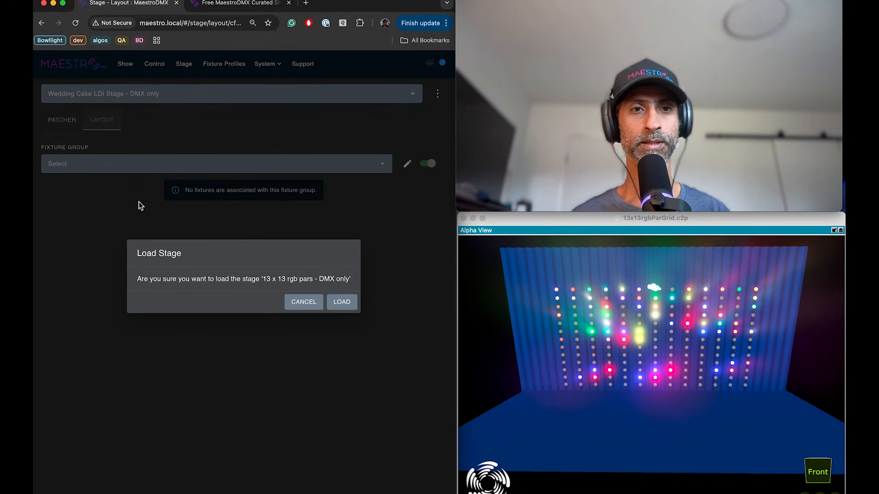
pyautogui.click(330, 302)
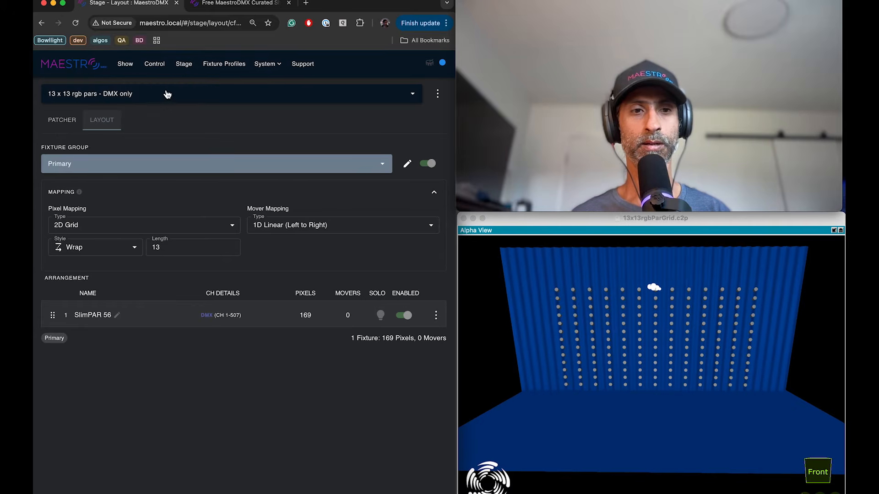
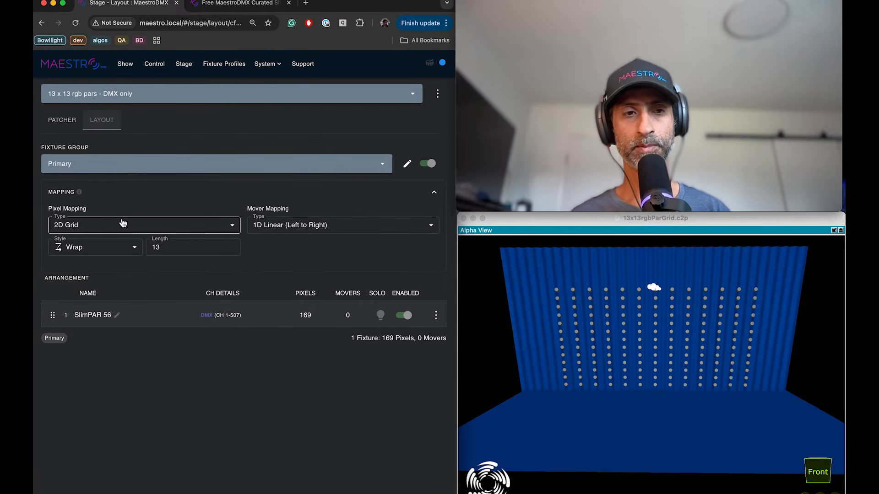
# Review the Primary group's pixel mapping choices, keeping 2D Grid as the type and Wrap as the style
pyautogui.click(91, 228)
pyautogui.click(83, 264)
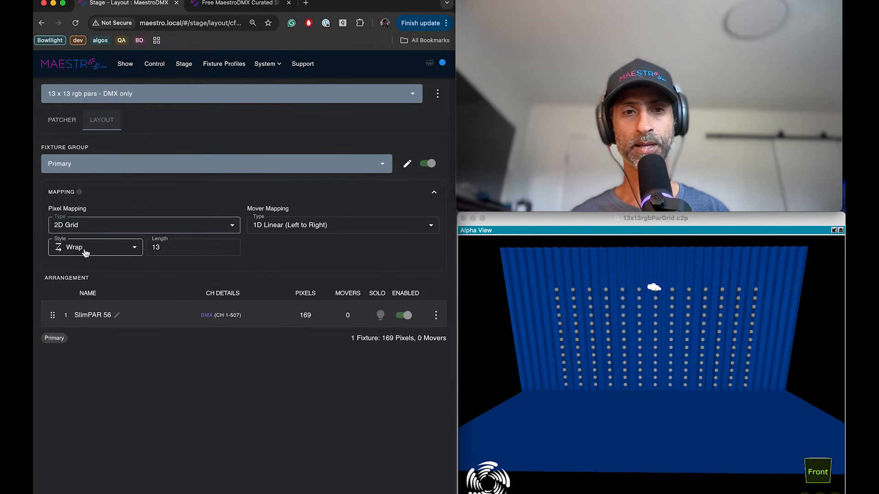
pyautogui.click(119, 253)
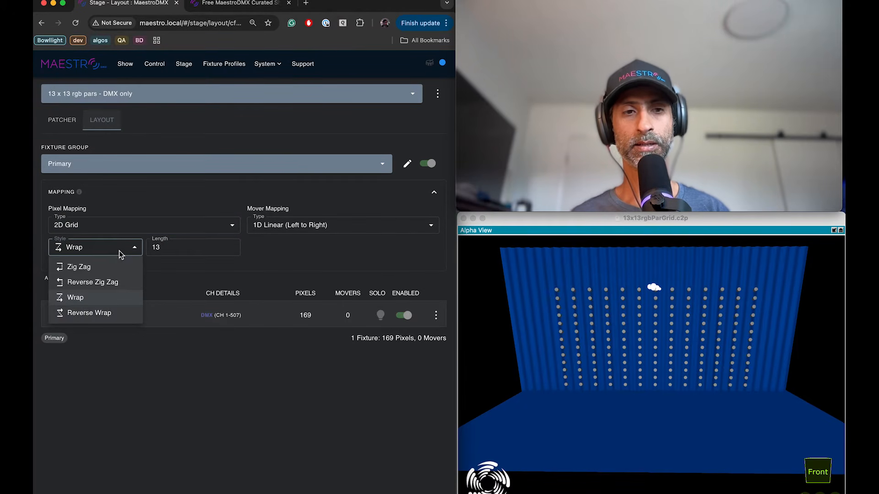
pyautogui.click(100, 302)
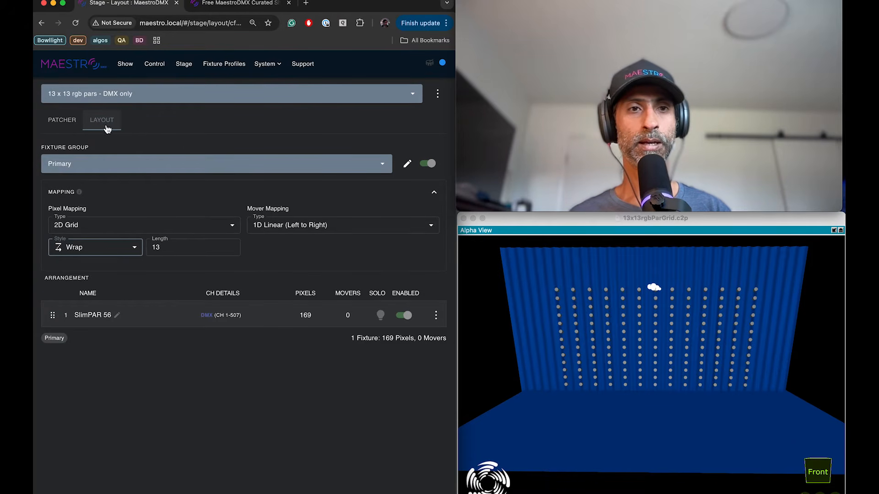
# Return to the show's live control and set the Primary group's Brightness to 100%
pyautogui.click(127, 64)
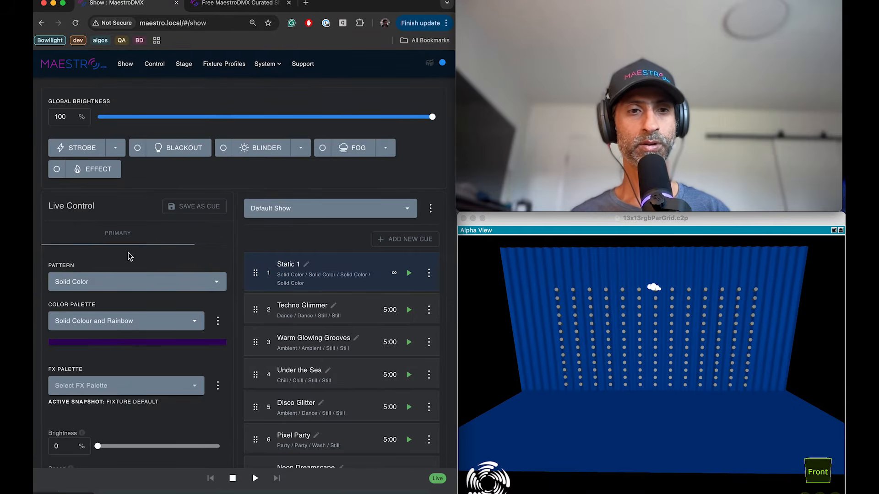
pyautogui.scroll(-5, 130, 257)
pyautogui.moveTo(100, 261); pyautogui.dragTo(233, 261)
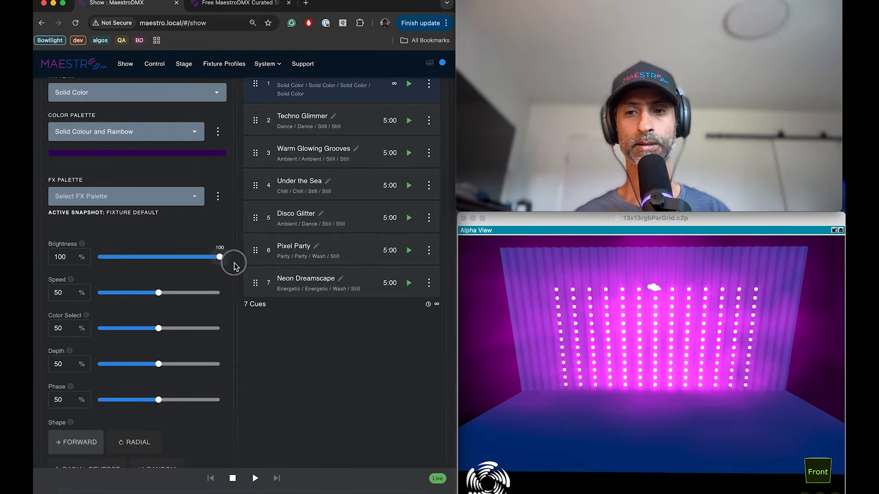
# Set the Primary group's pattern to Spectrum and turn its Audio Reactivity off
pyautogui.scroll(2, 150, 280)
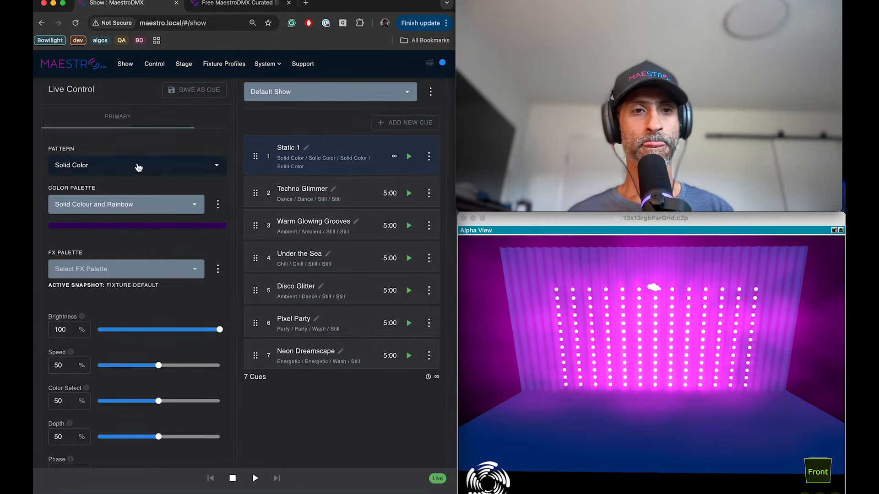
pyautogui.click(156, 165)
pyautogui.scroll(-5, 116, 275)
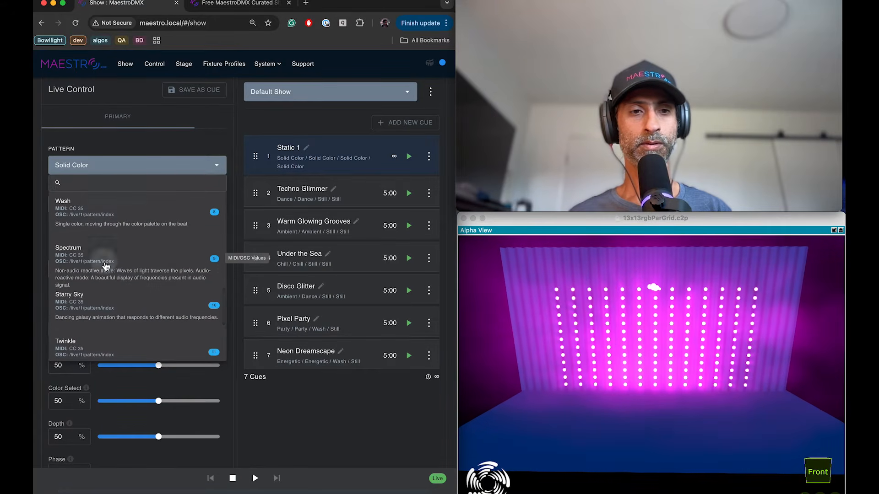
pyautogui.click(105, 266)
pyautogui.scroll(-4, 98, 297)
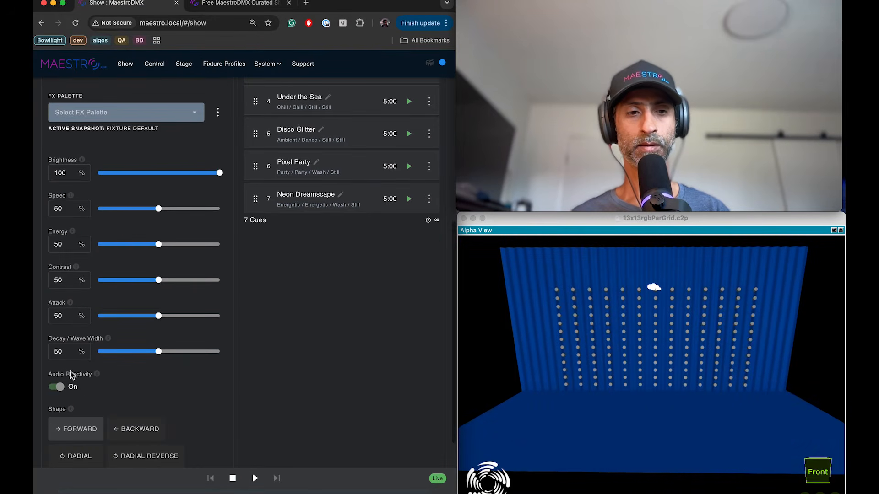
pyautogui.click(63, 388)
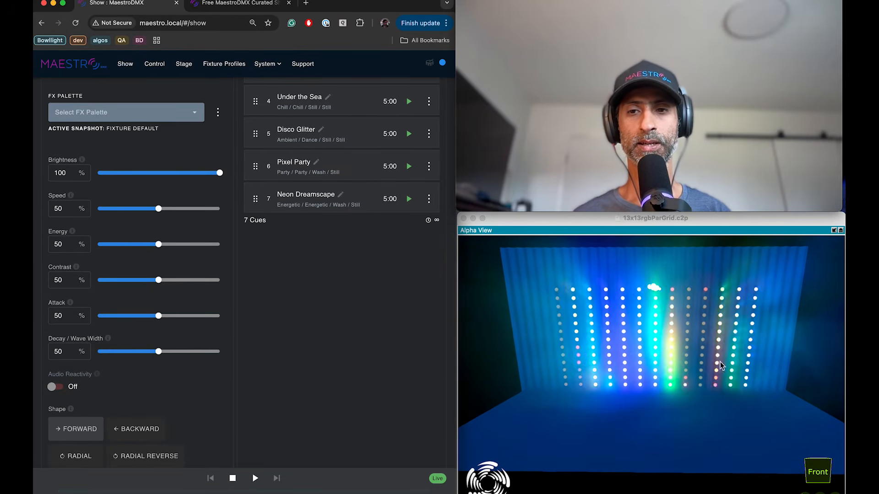
# Set the Spectrum pattern's Shape to Radial and its Speed to 24.5%
pyautogui.scroll(-2, 180, 391)
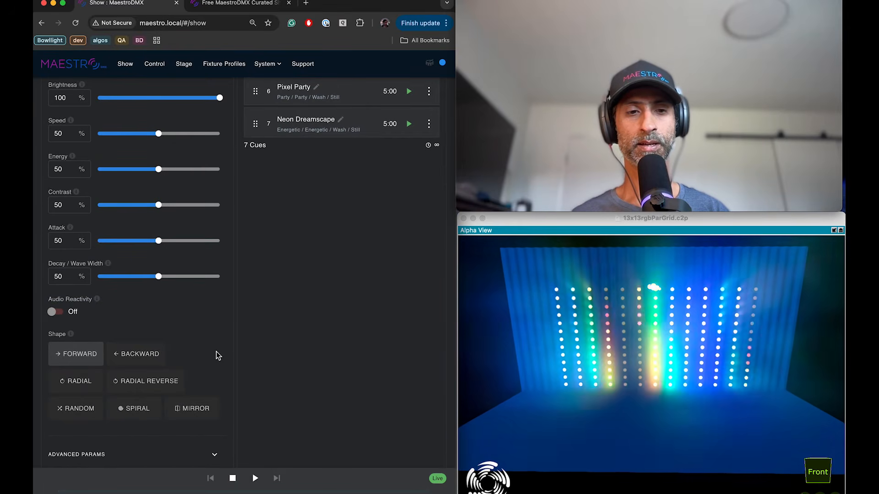
pyautogui.click(71, 387)
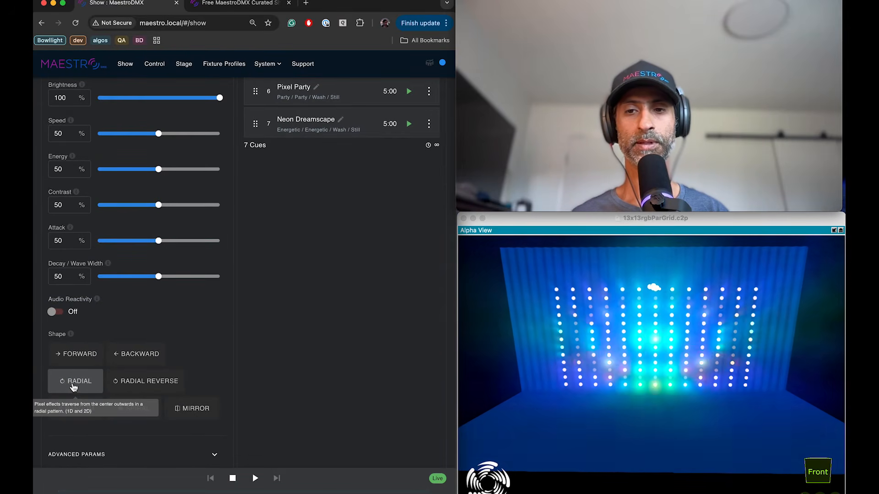
pyautogui.scroll(1, 168, 222)
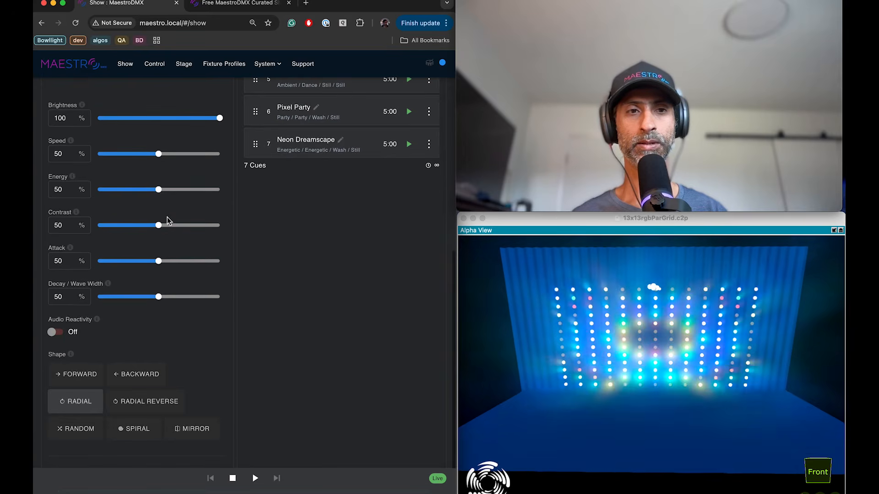
pyautogui.moveTo(159, 155); pyautogui.dragTo(130, 157)
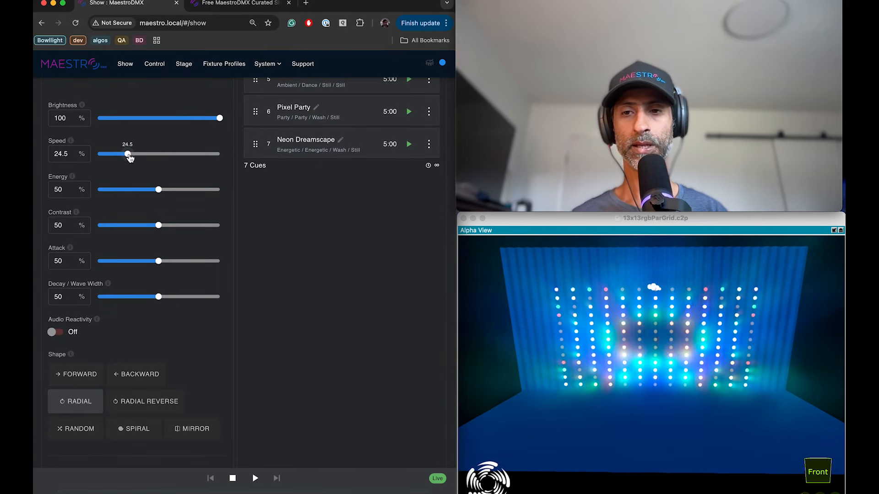
# Try the Radial Reverse shape on the Spectrum pattern and finish with the Spiral shape
pyautogui.scroll(-1, 251, 383)
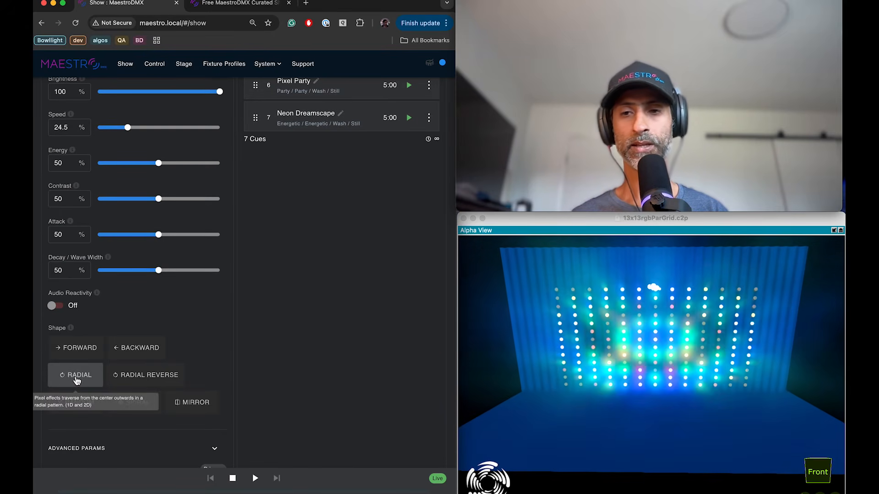
pyautogui.click(135, 380)
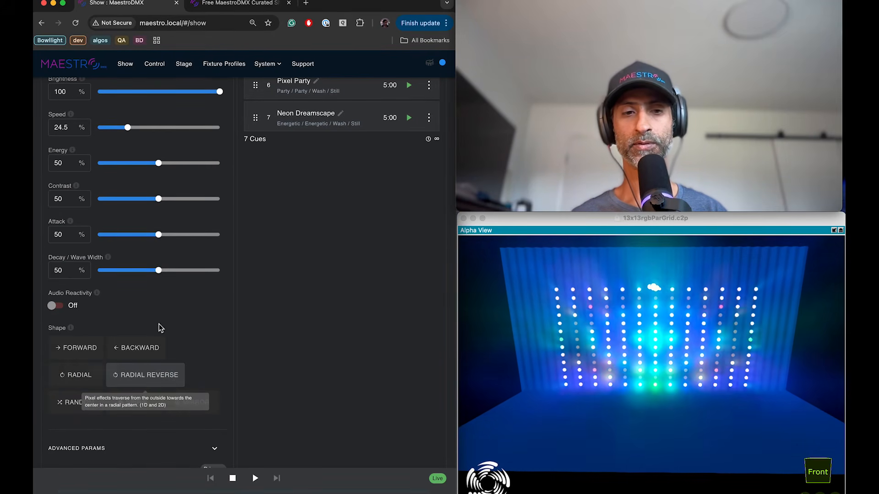
pyautogui.click(131, 409)
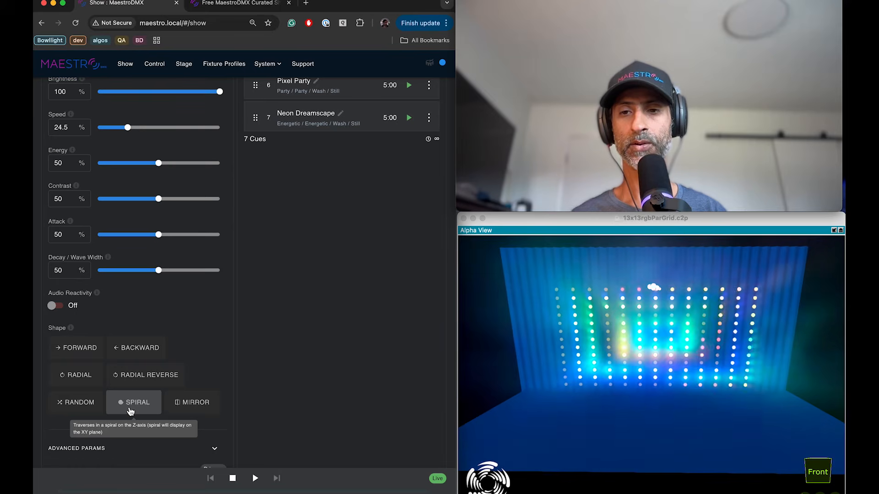
# Set the Primary group's pattern to Twinkle
pyautogui.scroll(3, 129, 408)
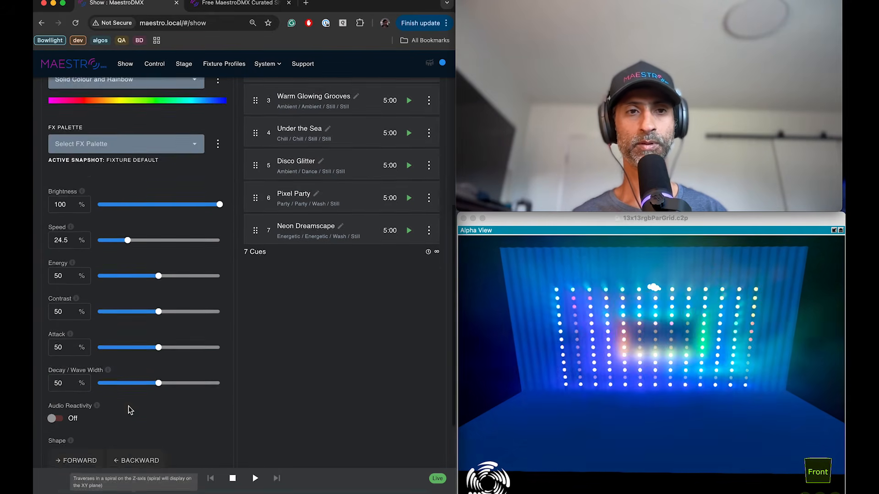
pyautogui.scroll(2, 121, 119)
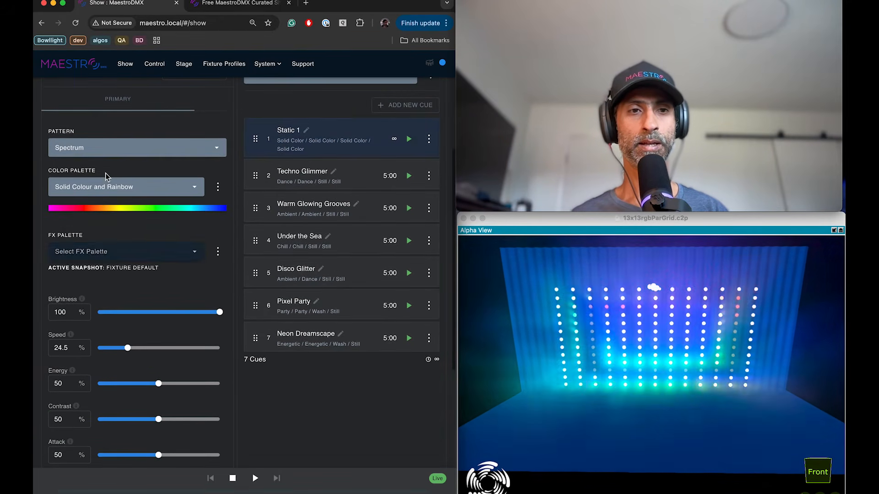
pyautogui.click(112, 154)
pyautogui.scroll(-3, 111, 256)
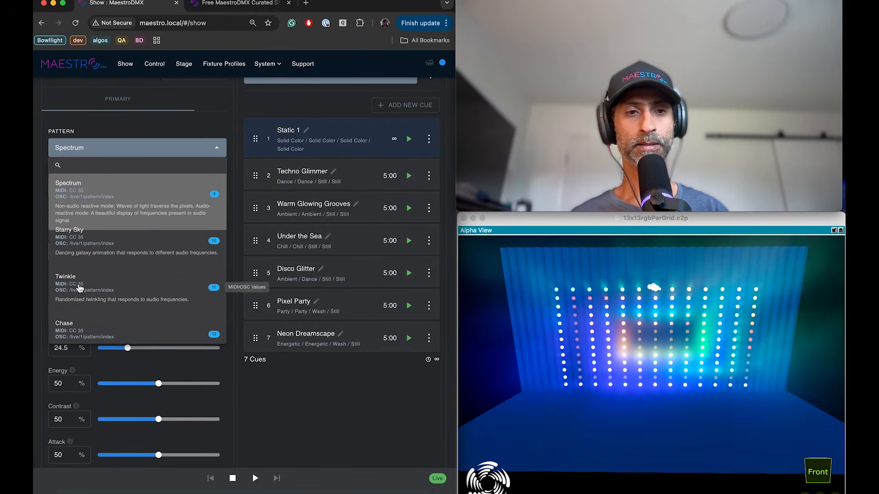
pyautogui.click(78, 286)
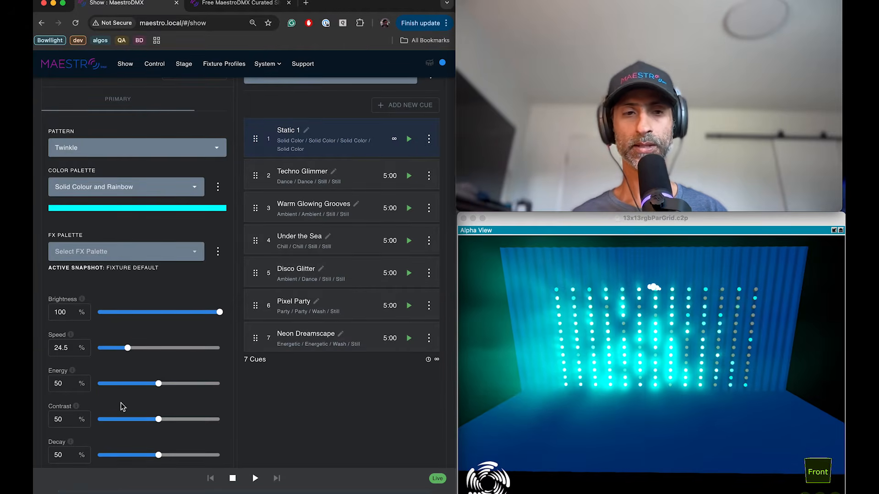
# Set the Twinkle pattern's Decay to 1.2% and its Contrast to 85%
pyautogui.scroll(-3, 121, 405)
pyautogui.scroll(-1, 122, 404)
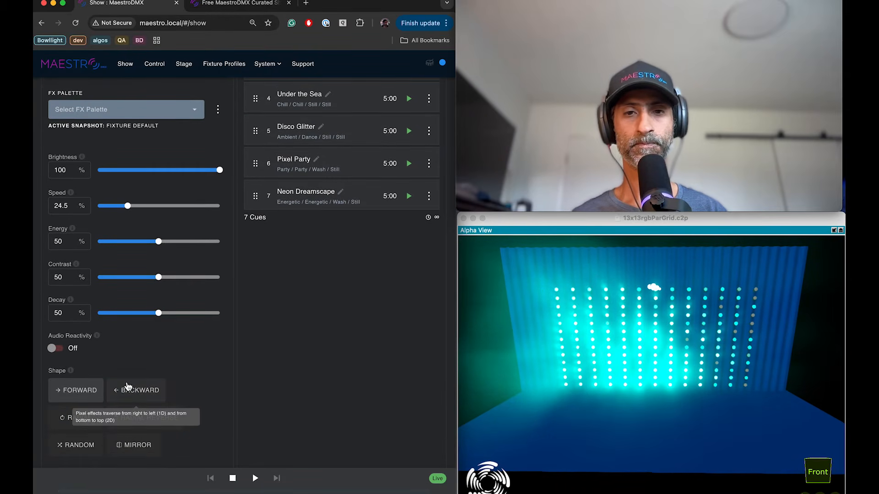
pyautogui.moveTo(145, 316); pyautogui.dragTo(101, 317)
pyautogui.moveTo(160, 280); pyautogui.dragTo(203, 279)
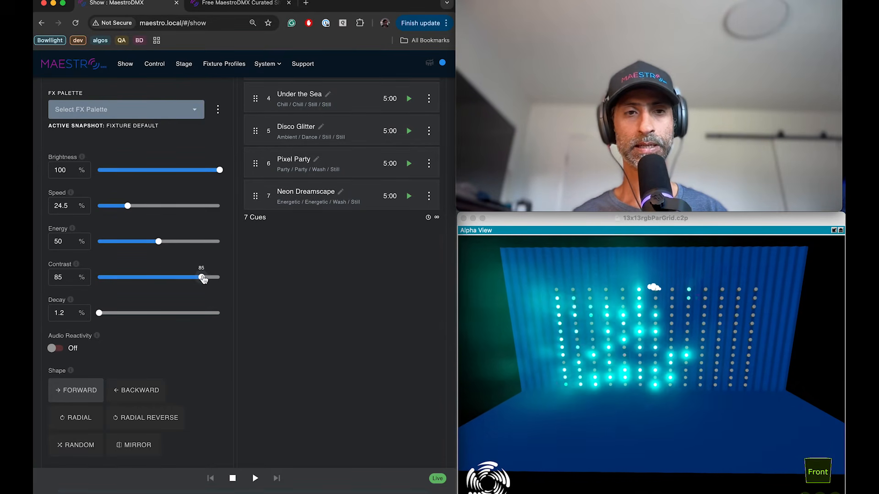
# Try the Radial and Mirror shapes on the Twinkle pattern and finish with Radial Reverse
pyautogui.scroll(-2, 169, 343)
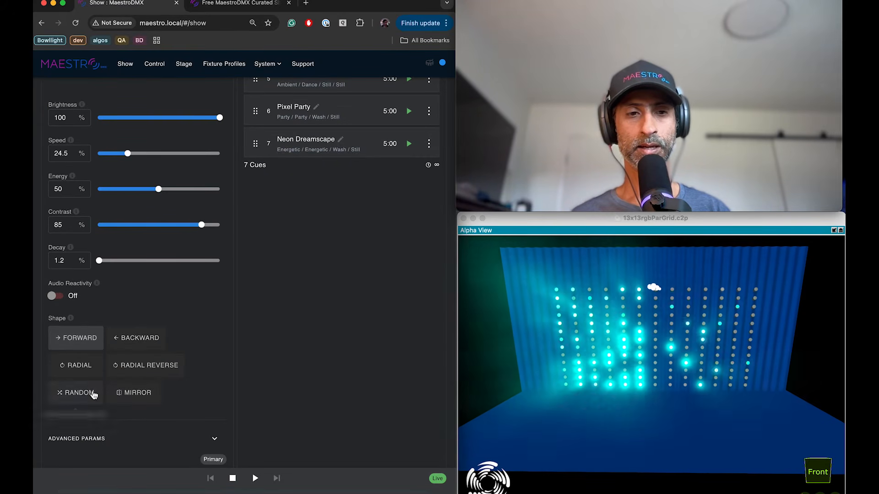
pyautogui.click(87, 366)
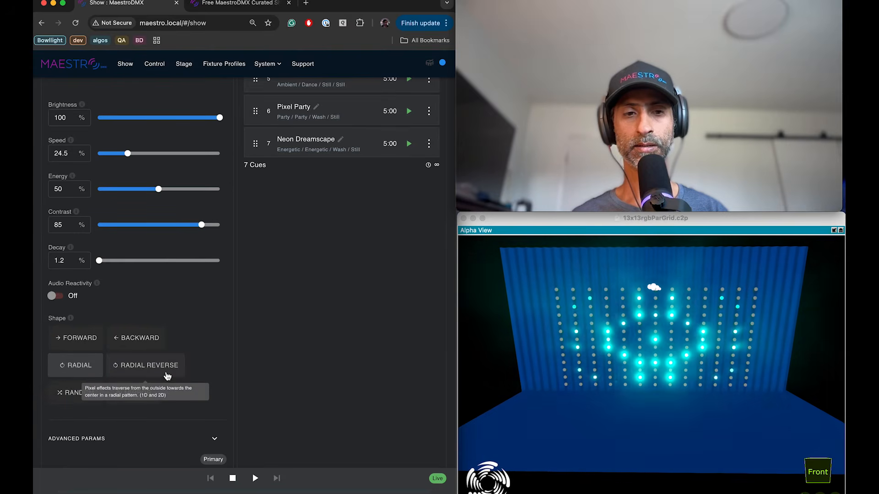
pyautogui.click(148, 403)
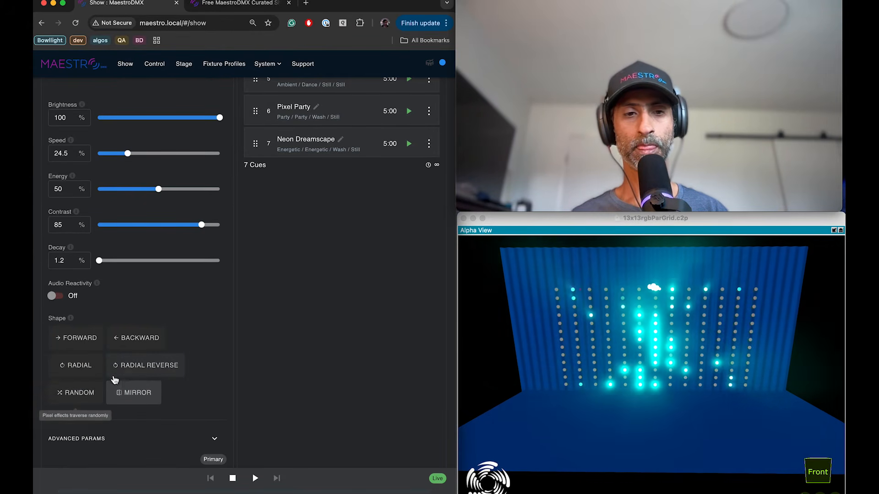
pyautogui.click(147, 366)
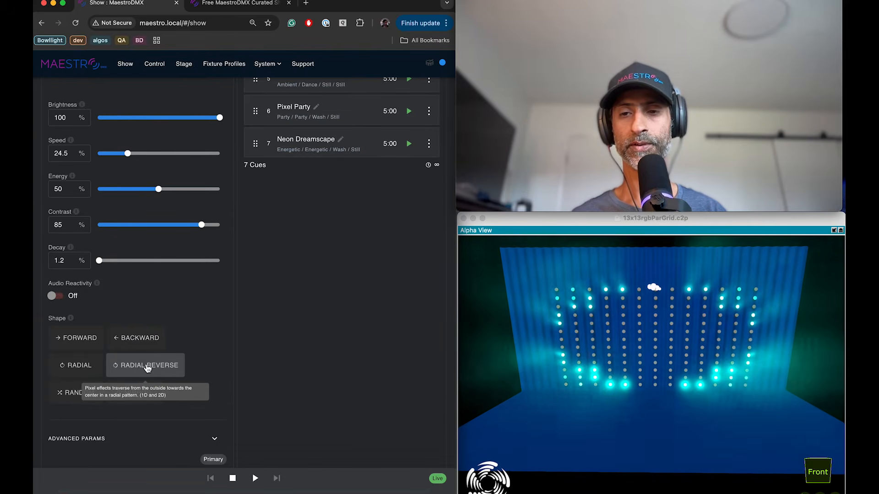
# Replace the Twinkle pattern with one that offers both Attack and Decay, and set its Contrast to 69.4%
pyautogui.scroll(5, 133, 319)
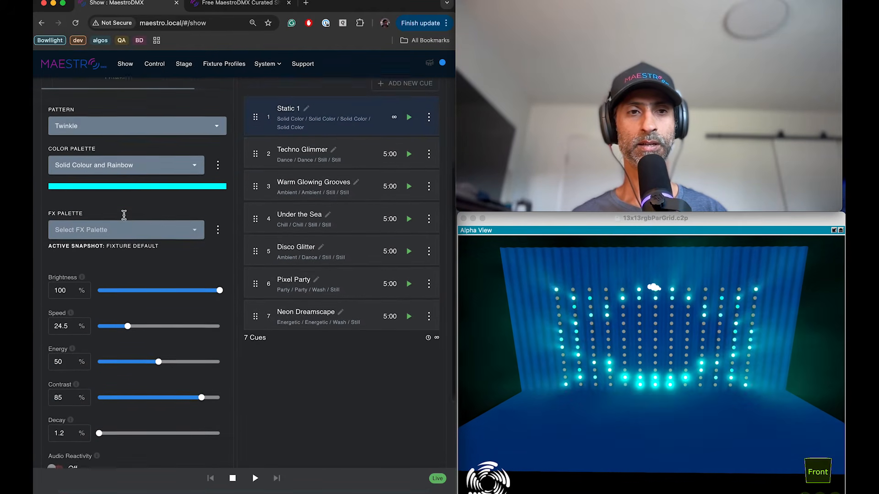
pyautogui.click(126, 163)
pyautogui.click(102, 293)
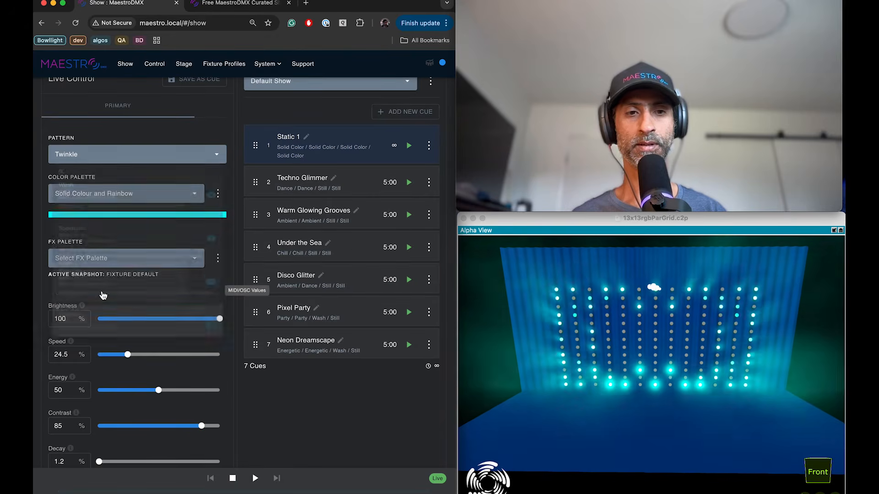
pyautogui.scroll(-3, 153, 299)
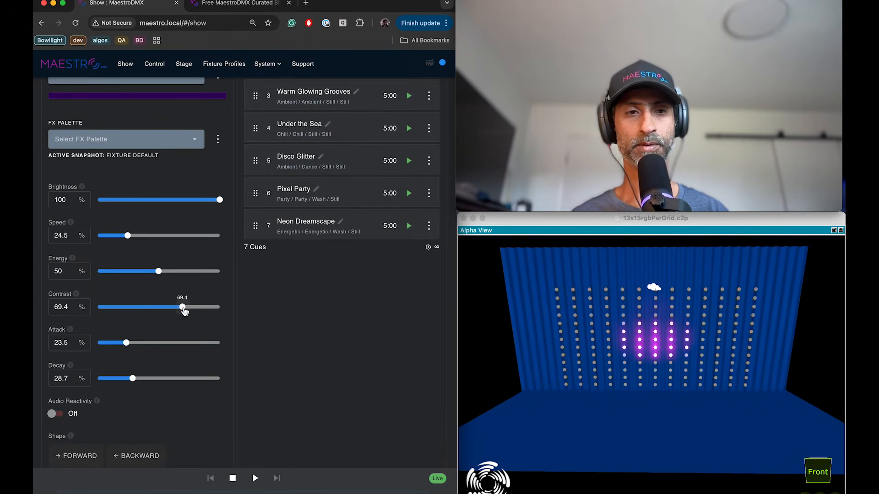
# Set the current pattern's Speed to 82.6% and lower its Contrast
pyautogui.moveTo(129, 237); pyautogui.dragTo(200, 243)
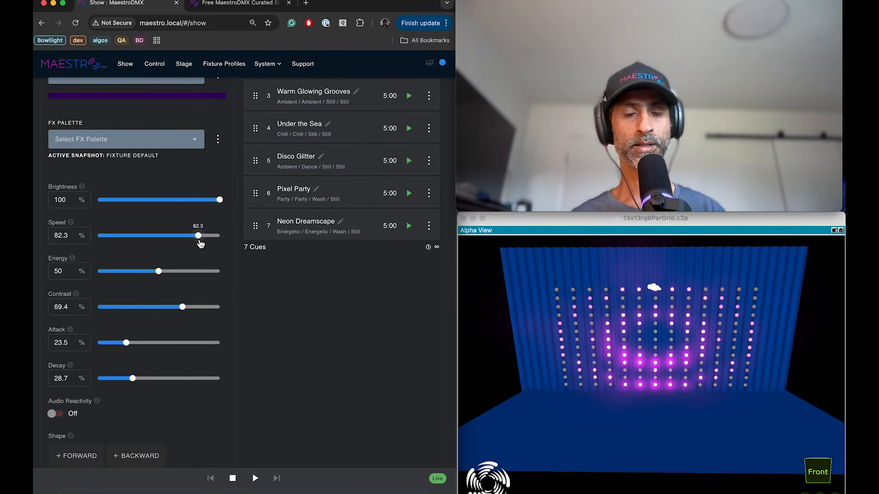
pyautogui.click(199, 239)
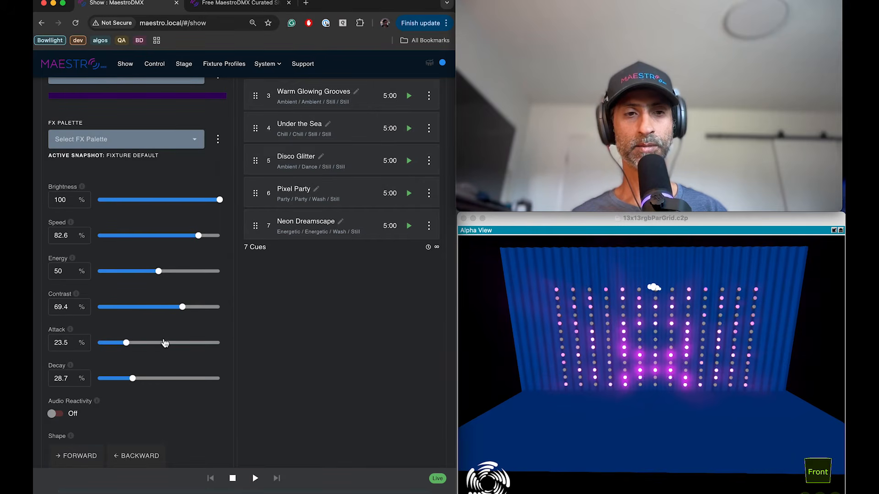
pyautogui.moveTo(182, 307); pyautogui.dragTo(161, 306)
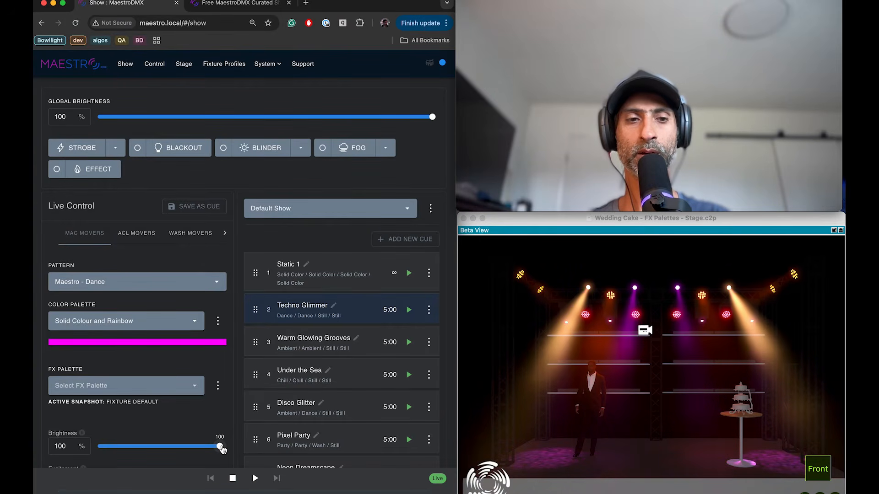
# Open the Mac Movers color palette list and examine the Grouped Palettes and Individual Palettes sections
pyautogui.moveTo(97, 305); pyautogui.dragTo(52, 304)
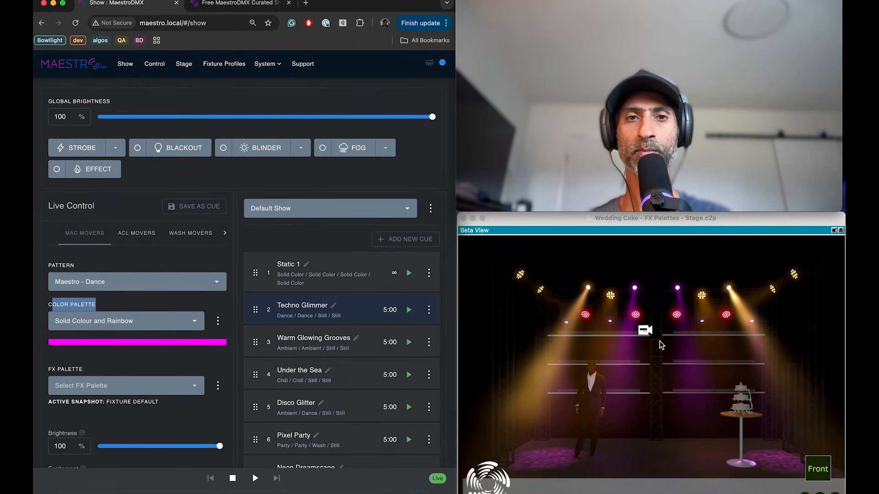
pyautogui.scroll(-2, 158, 333)
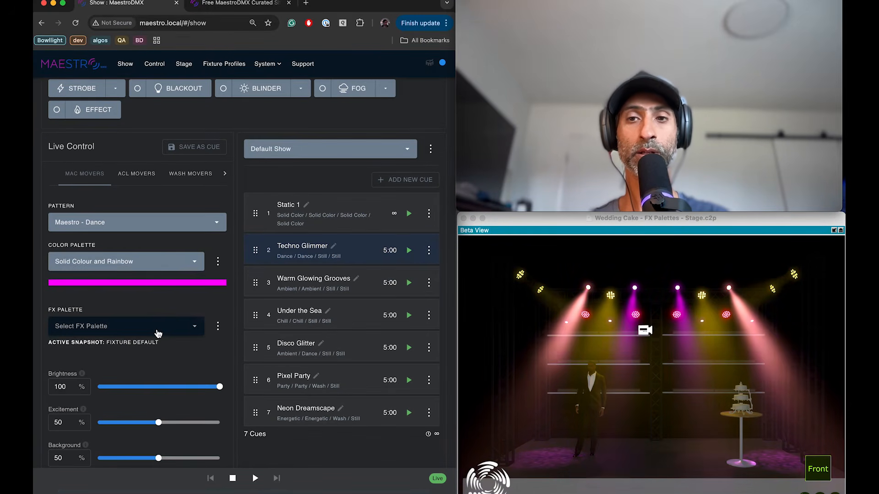
pyautogui.click(136, 263)
pyautogui.moveTo(98, 316); pyautogui.dragTo(55, 316)
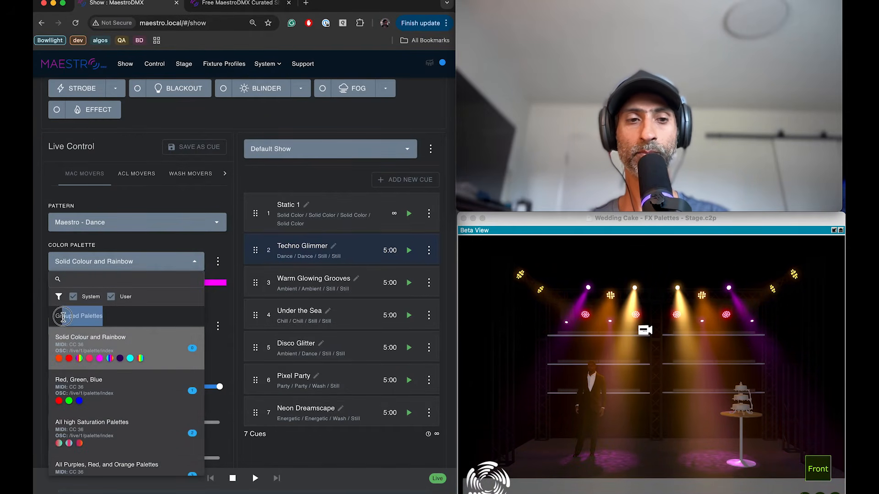
pyautogui.scroll(-10, 105, 394)
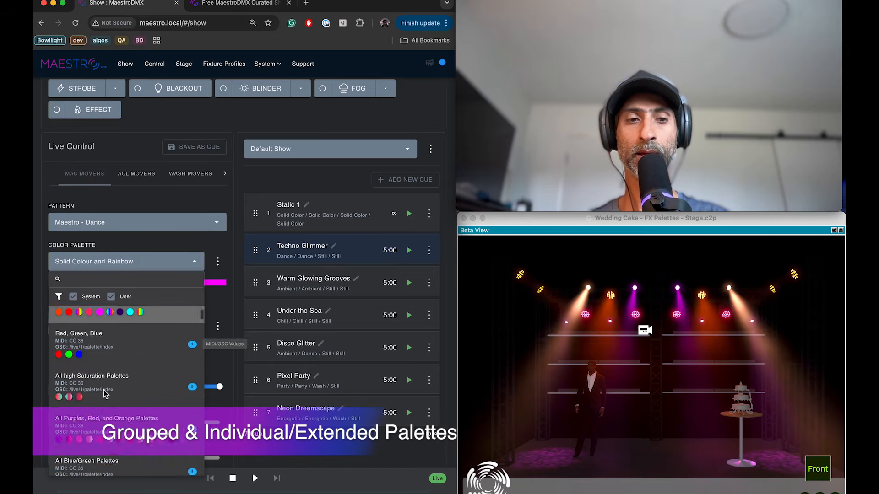
pyautogui.scroll(1, 103, 390)
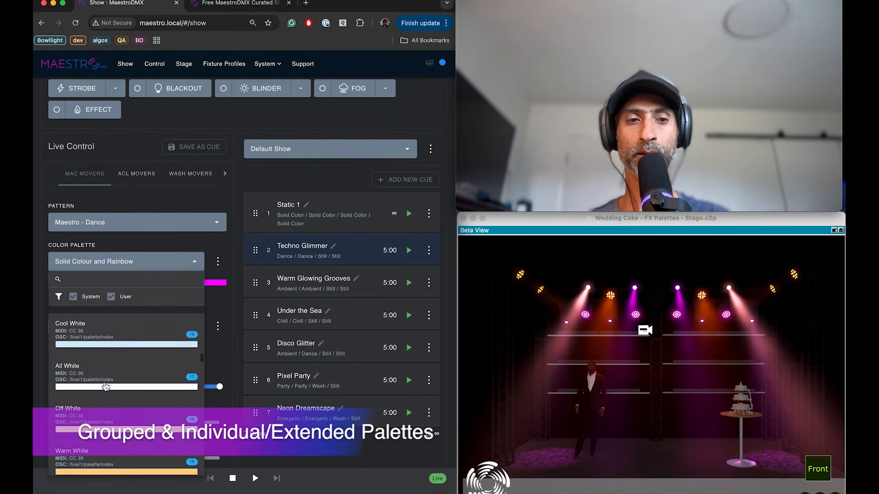
pyautogui.moveTo(105, 338); pyautogui.dragTo(56, 340)
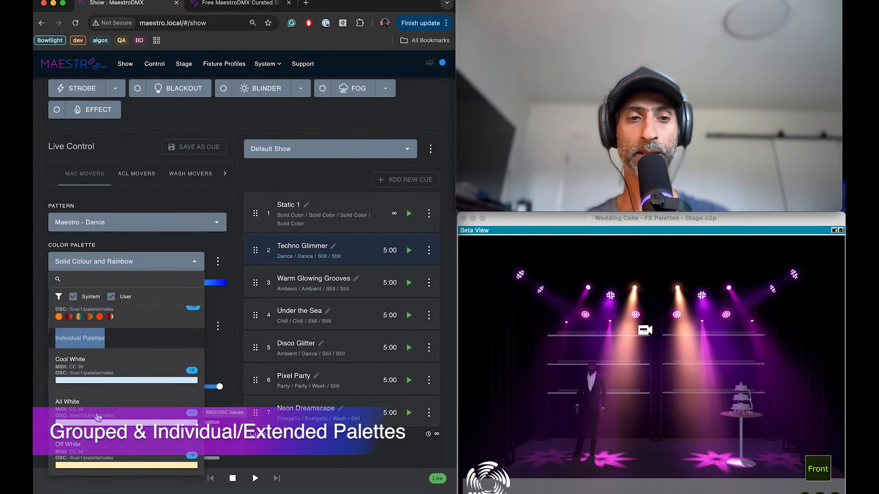
pyautogui.scroll(-1, 97, 417)
pyautogui.scroll(-5, 97, 417)
pyautogui.scroll(-20, 96, 415)
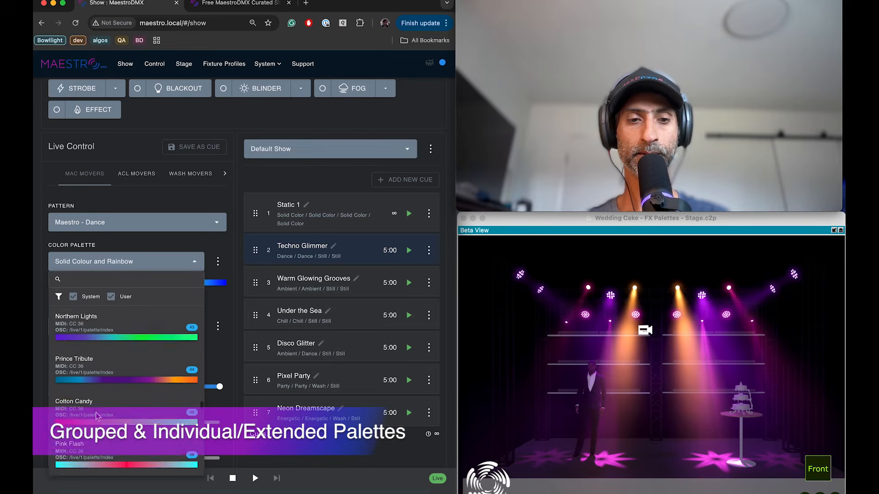
pyautogui.scroll(-10, 95, 412)
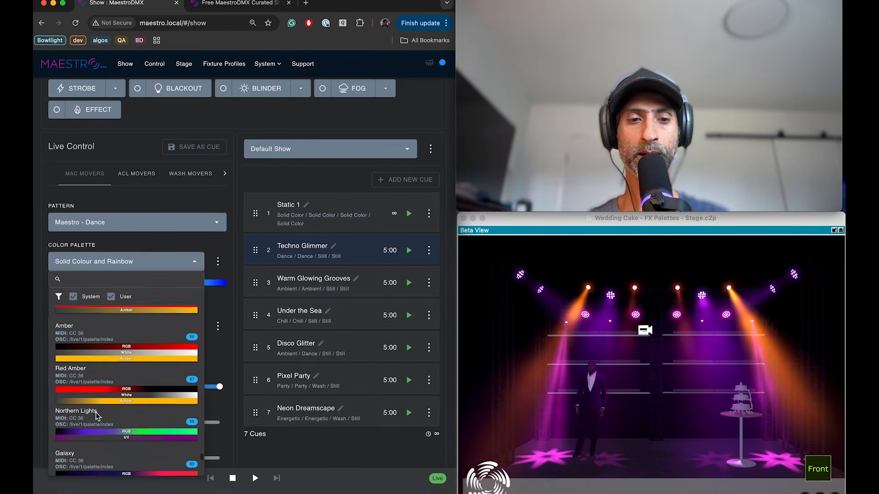
# Examine the Extended Channel Palettes in the color palette list, such as Cyber Red and Cyber Green
pyautogui.scroll(6, 96, 412)
pyautogui.scroll(-1, 95, 413)
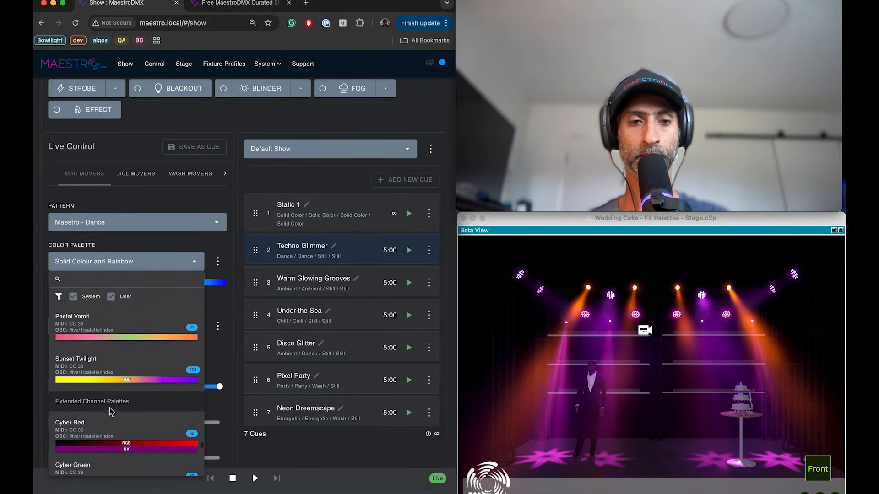
pyautogui.moveTo(133, 400); pyautogui.dragTo(53, 401)
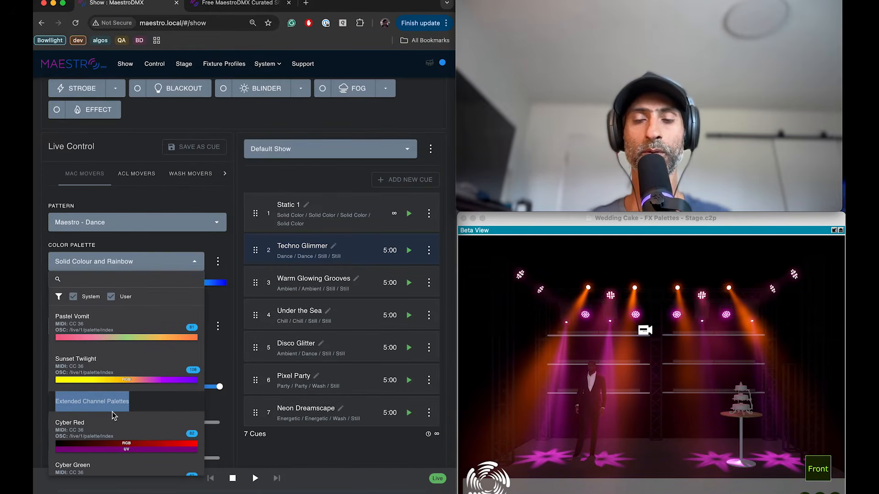
pyautogui.scroll(-1, 114, 416)
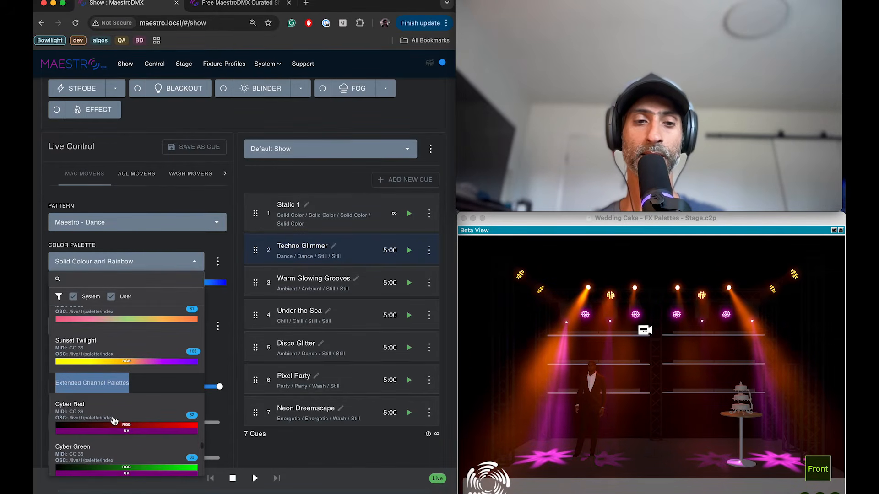
pyautogui.scroll(2, 112, 430)
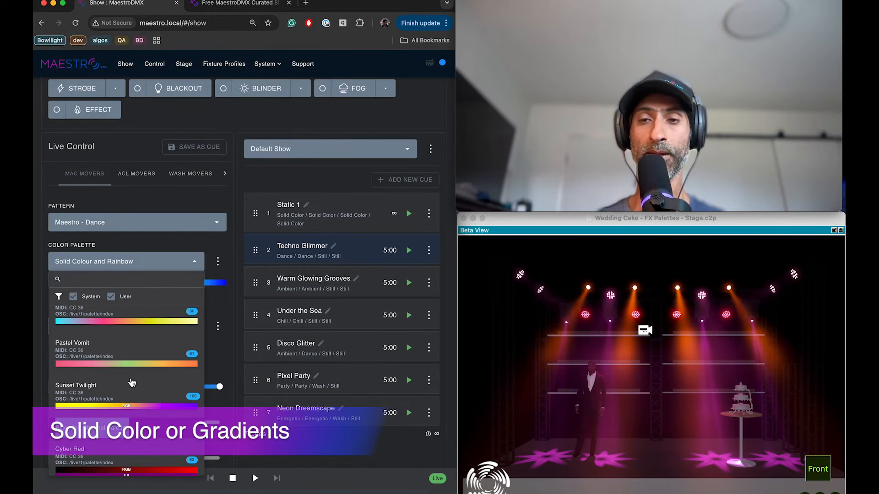
pyautogui.scroll(-2, 132, 383)
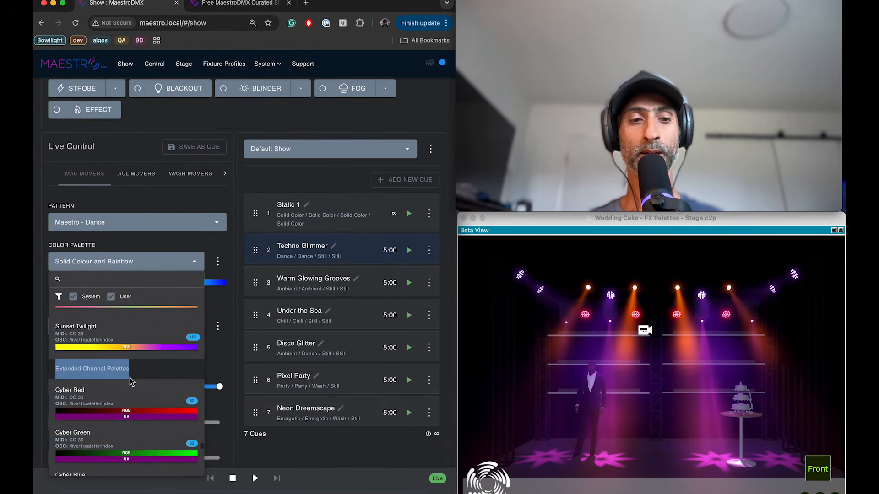
pyautogui.click(110, 374)
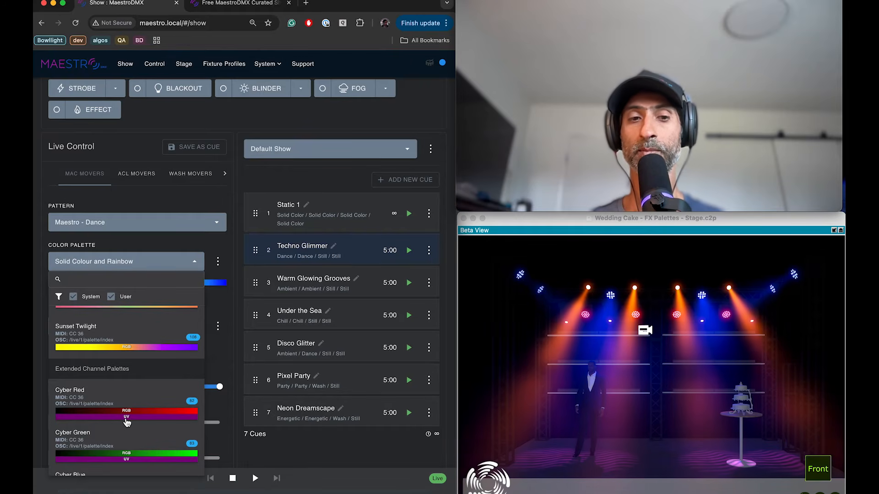
# Return to the grouped palettes, inspect the individual colors of the Solid Colour and Rainbow group, and close the list
pyautogui.scroll(2, 132, 376)
pyautogui.scroll(10, 133, 375)
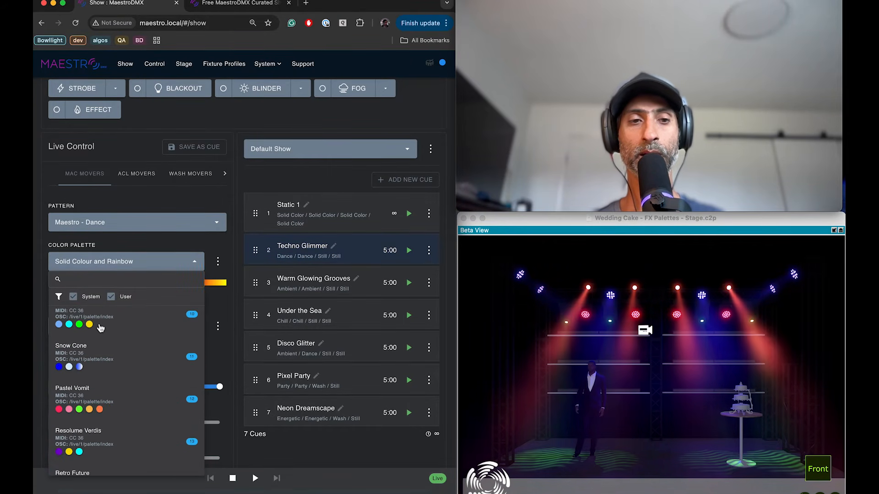
pyautogui.scroll(10, 99, 338)
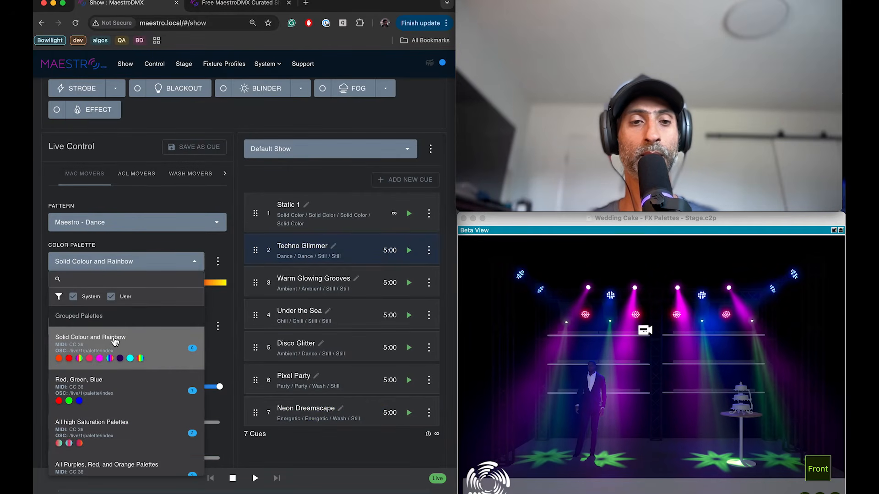
pyautogui.click(188, 246)
pyautogui.click(150, 259)
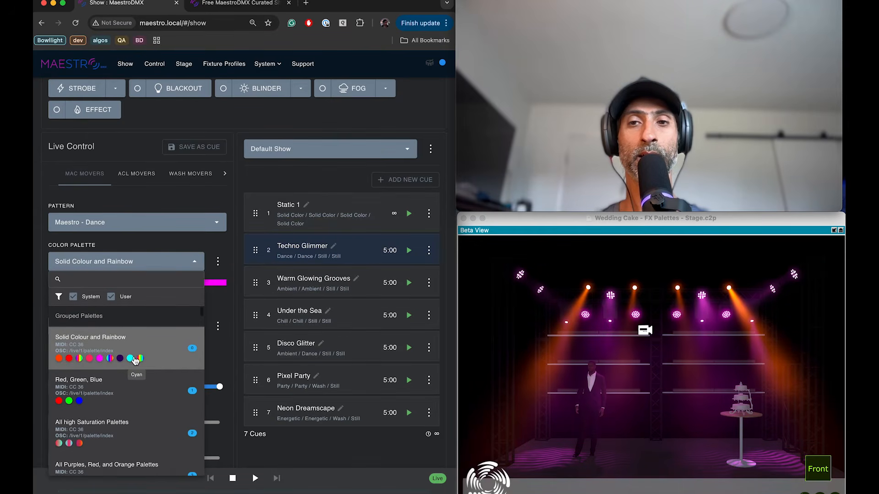
pyautogui.click(176, 242)
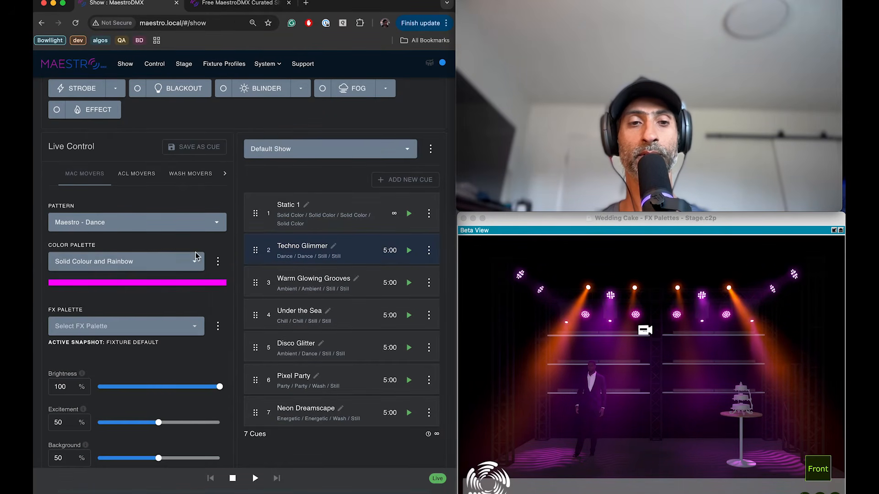
# Start a new color palette named New York and set its first color to blue
pyautogui.click(218, 263)
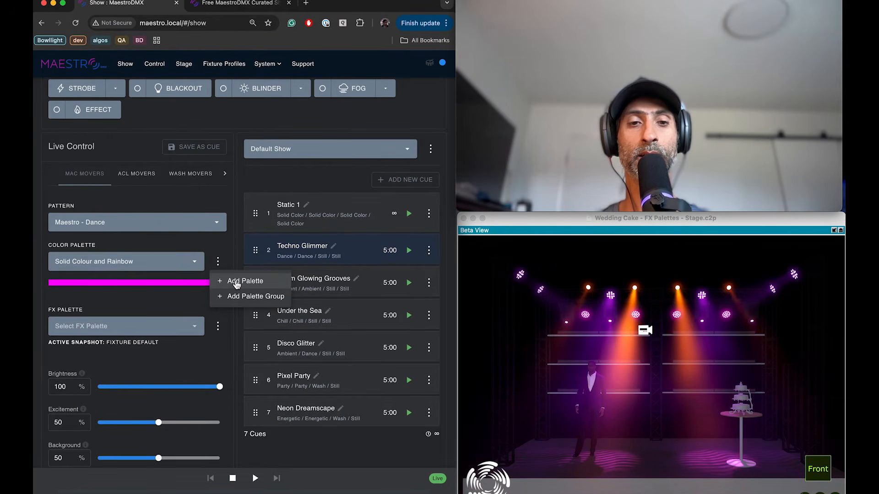
pyautogui.click(237, 284)
pyautogui.click(213, 263)
pyautogui.write('New York')
pyautogui.click(245, 297)
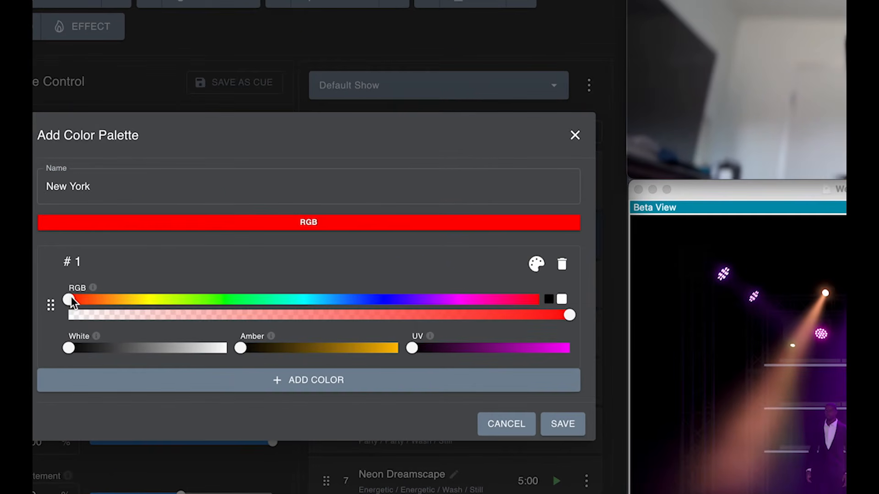
pyautogui.moveTo(84, 291); pyautogui.dragTo(406, 301)
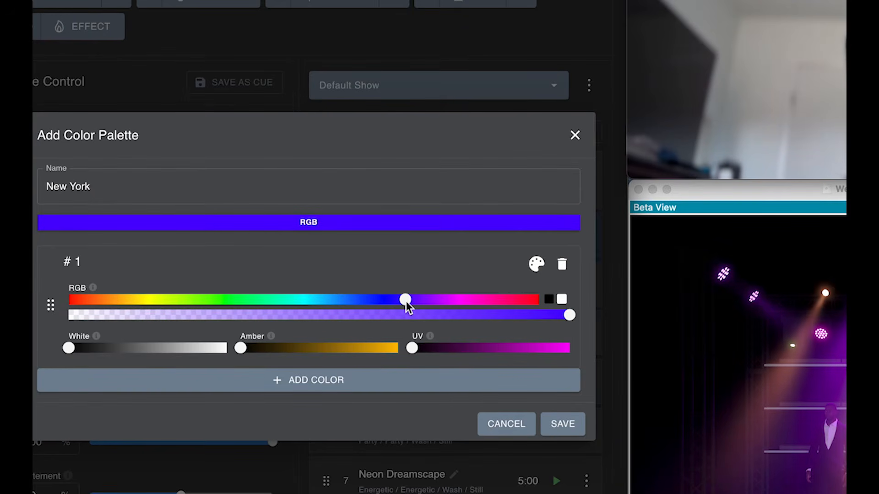
pyautogui.moveTo(405, 300); pyautogui.dragTo(397, 303)
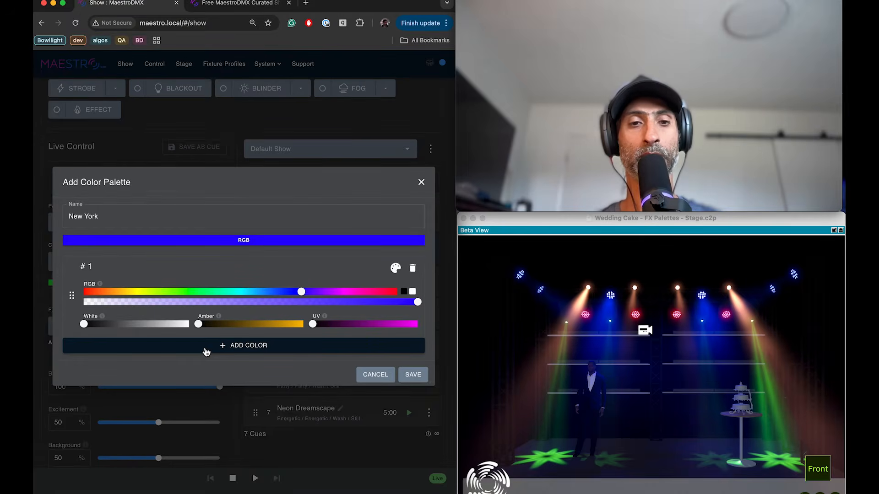
# Refine the palette's first color to pure blue and add a red second color and a green third color
pyautogui.click(206, 351)
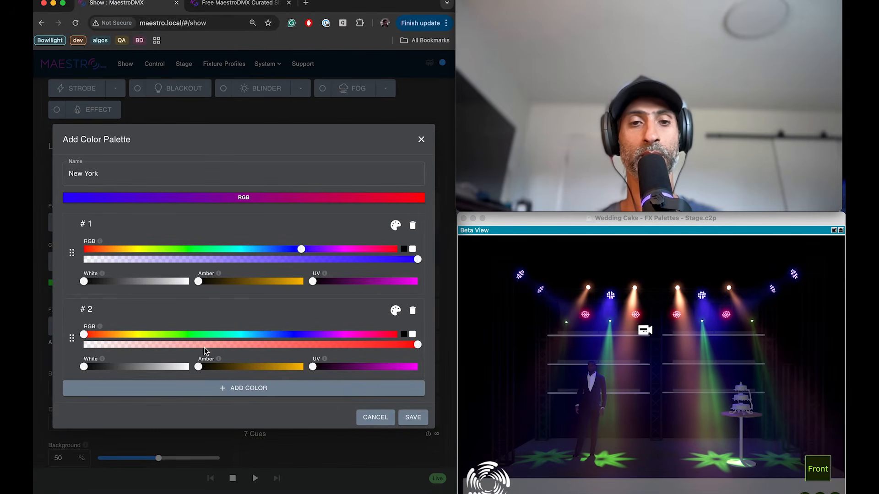
pyautogui.moveTo(300, 248)
pyautogui.mouseDown()
pyautogui.moveTo(399, 249)
pyautogui.moveTo(296, 253)
pyautogui.mouseUp()
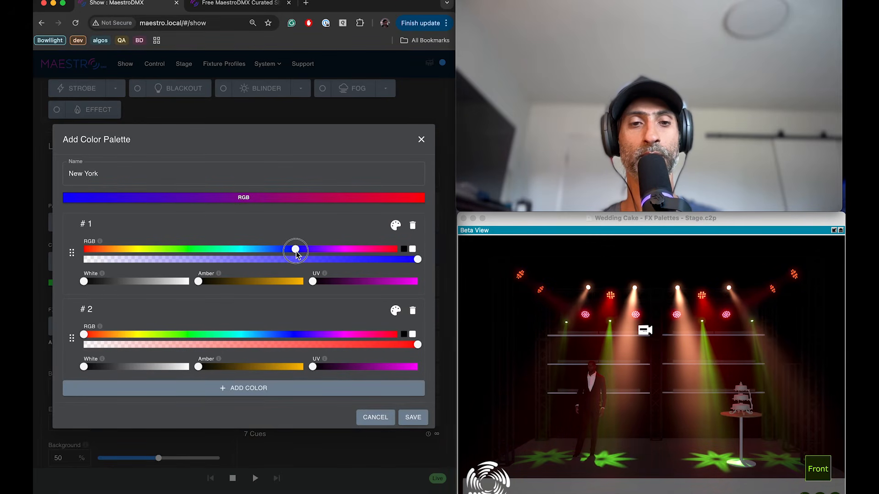
pyautogui.moveTo(84, 338); pyautogui.dragTo(416, 345)
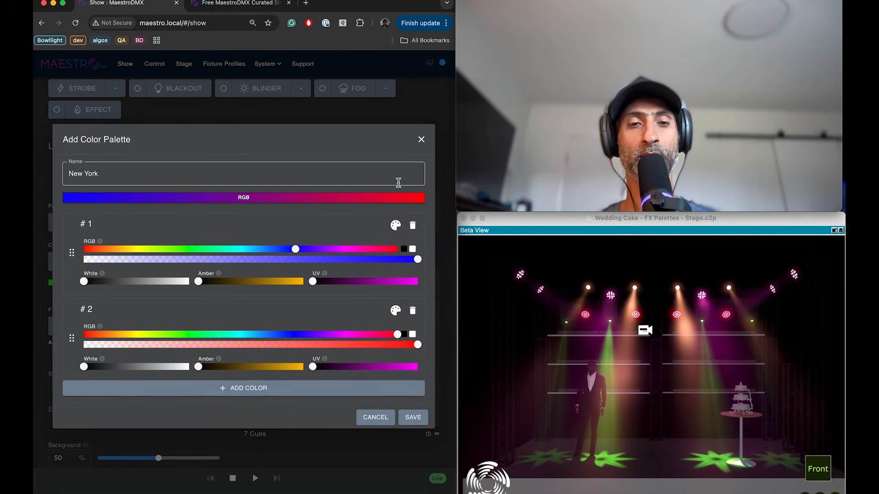
pyautogui.click(225, 389)
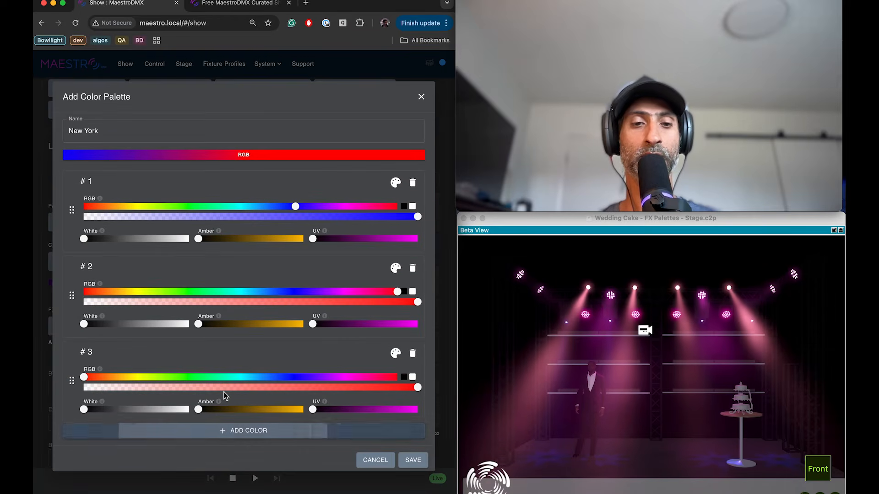
pyautogui.moveTo(84, 377); pyautogui.dragTo(196, 377)
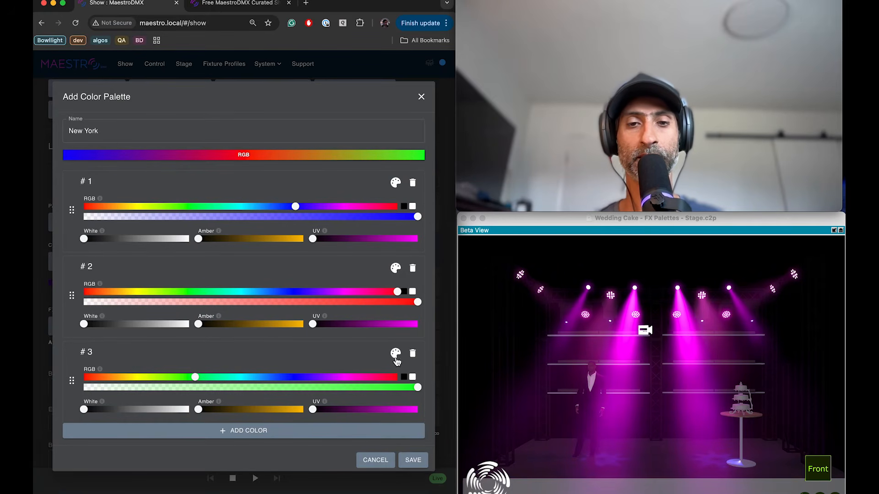
# Replace the palette's red and green colors with a suggested analogous purple and a tetradic cyan, and save the palette
pyautogui.click(413, 354)
pyautogui.click(413, 312)
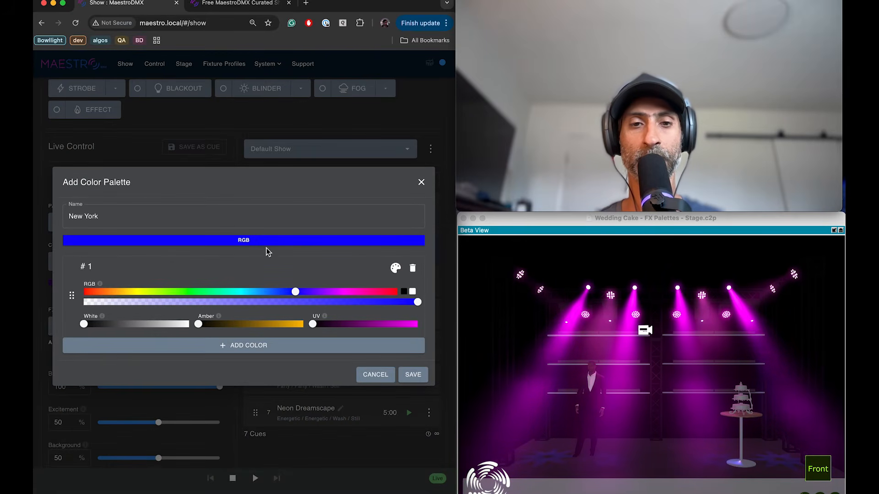
pyautogui.click(396, 268)
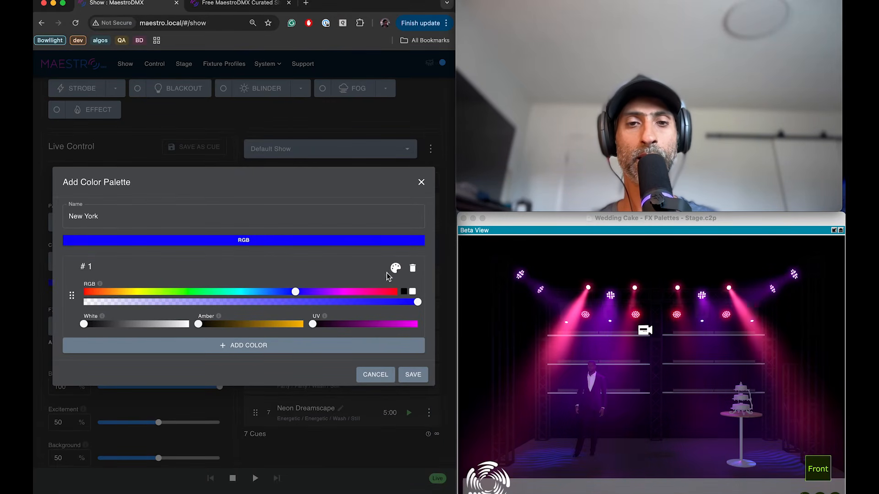
pyautogui.click(396, 269)
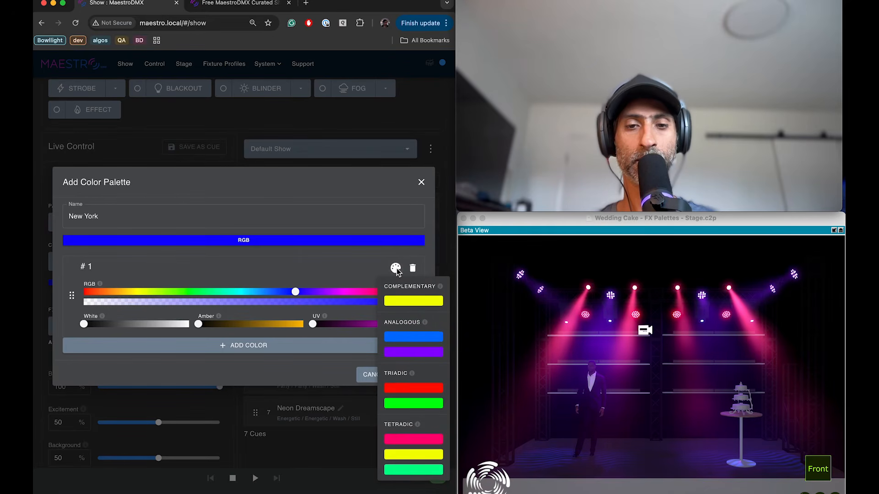
pyautogui.click(403, 353)
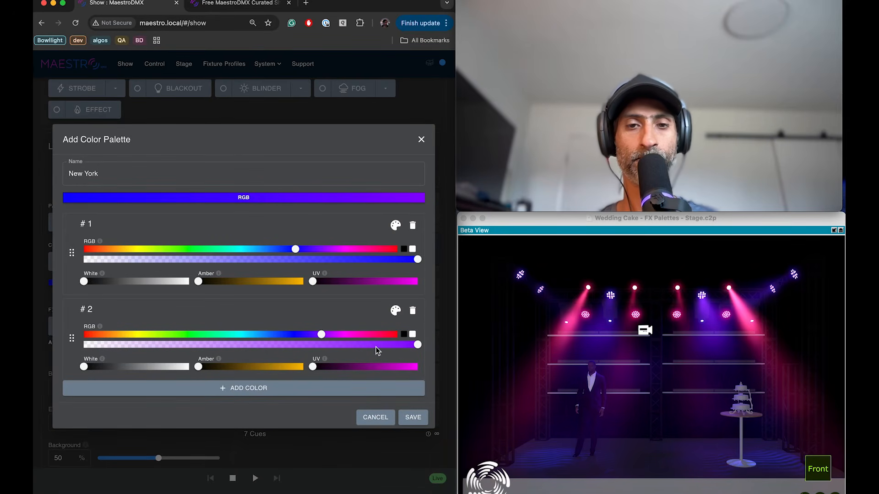
pyautogui.click(395, 311)
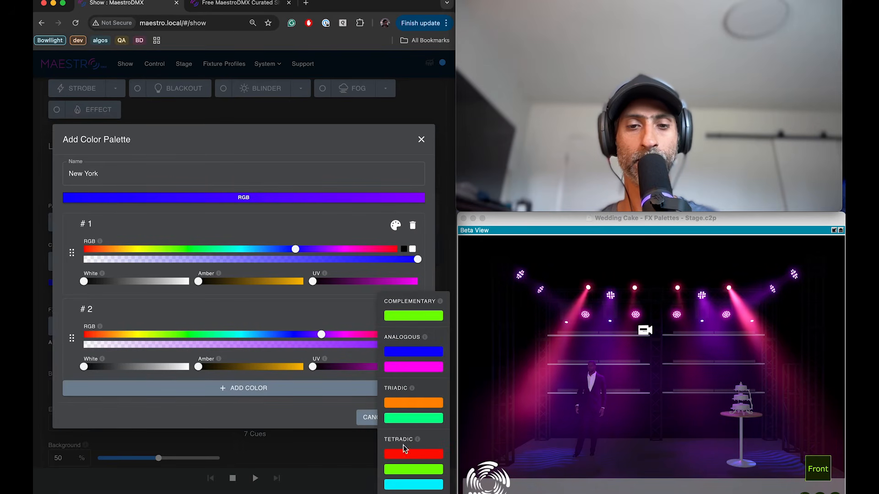
pyautogui.click(405, 486)
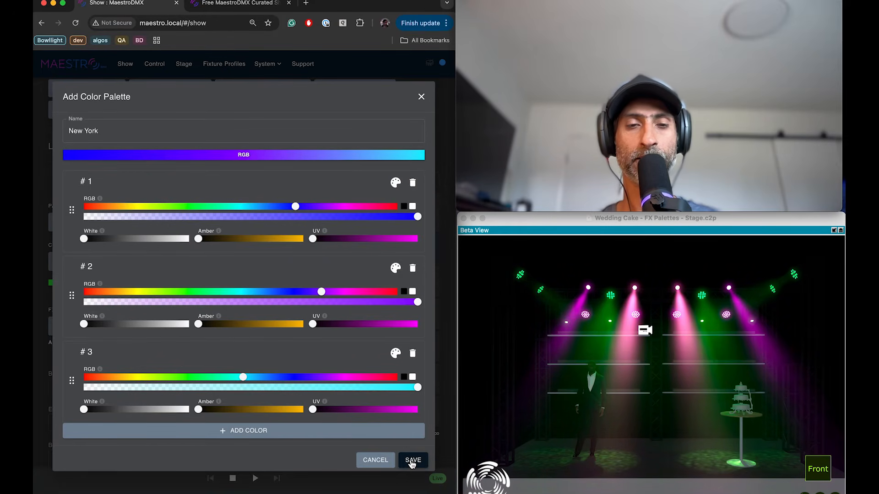
pyautogui.click(410, 460)
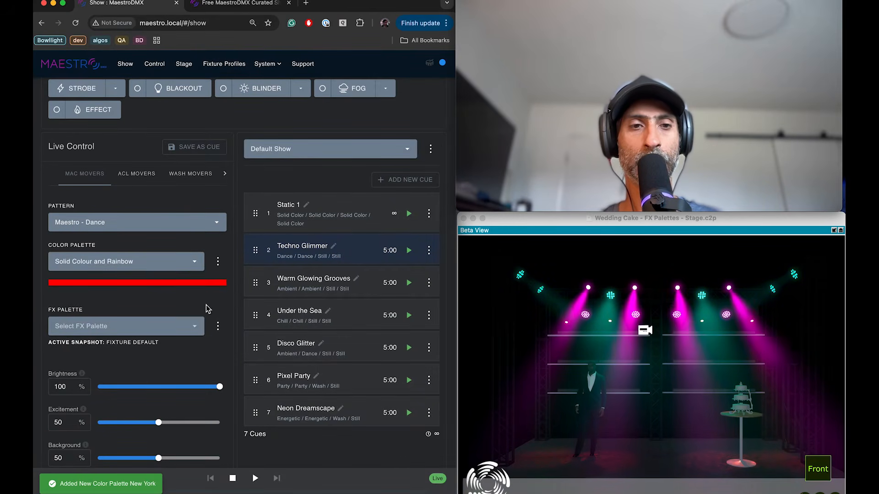
# Show only user palettes in the color palette list, apply New York, and open and close its editing dialog
pyautogui.click(169, 264)
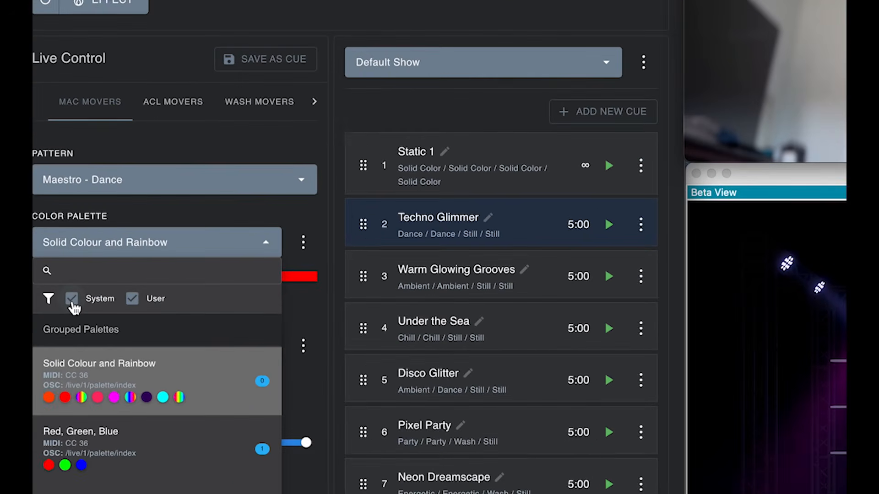
pyautogui.click(74, 298)
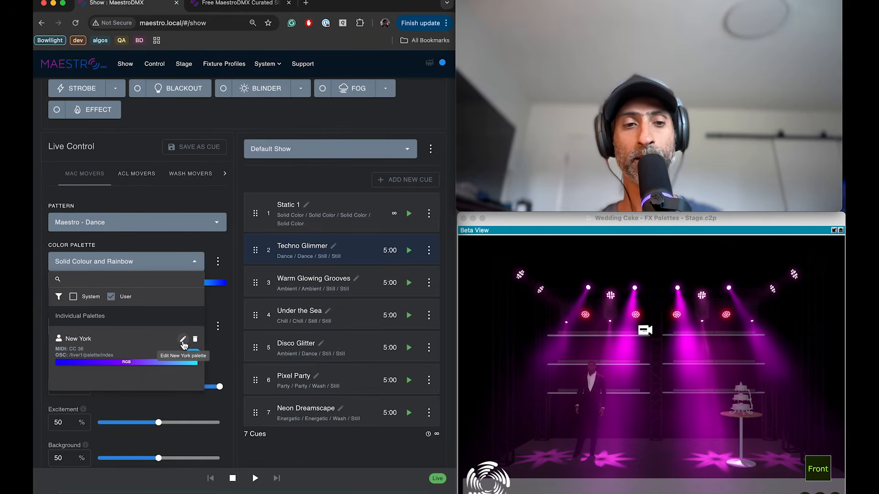
pyautogui.click(250, 365)
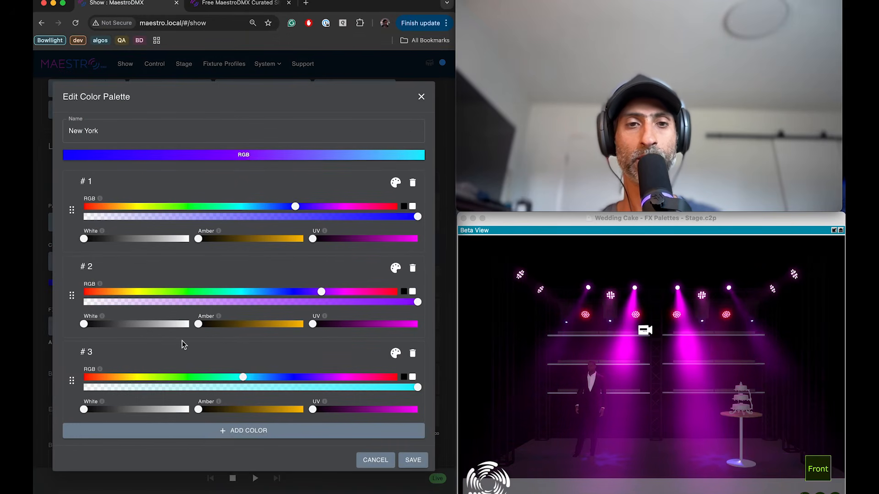
pyautogui.click(421, 95)
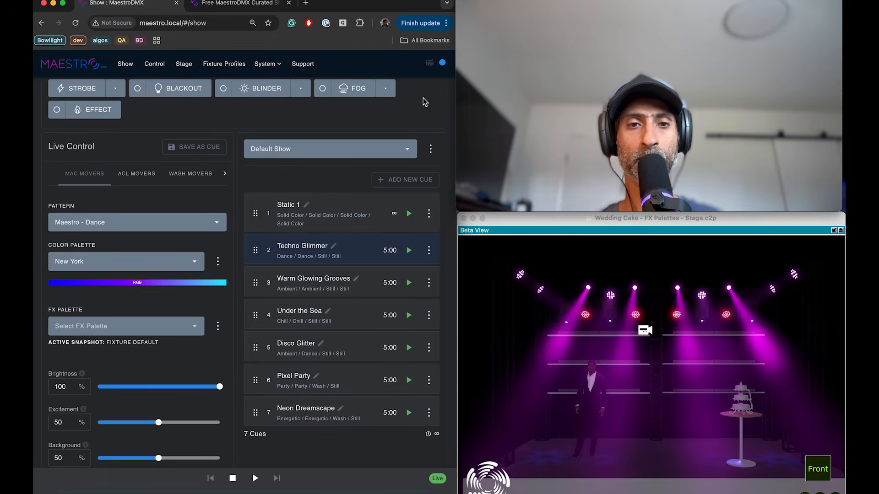
# Start a new color palette group named My awesome group
pyautogui.click(218, 262)
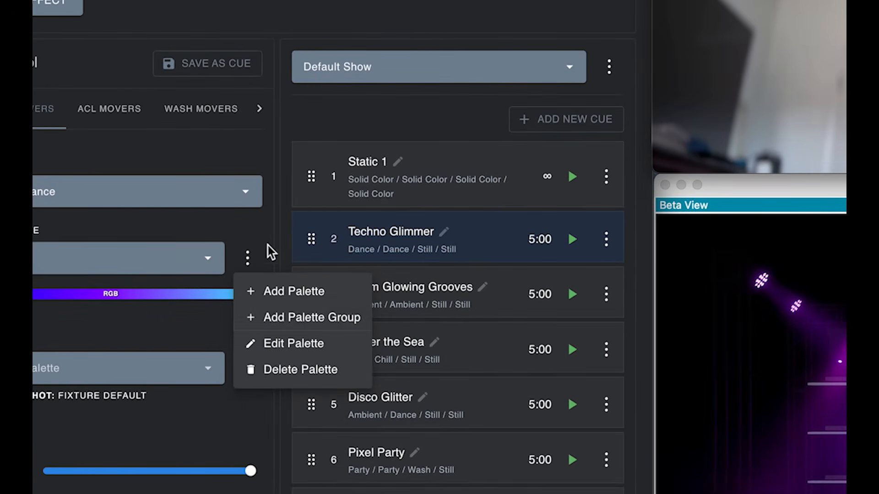
pyautogui.click(267, 247)
pyautogui.click(252, 257)
pyautogui.click(286, 319)
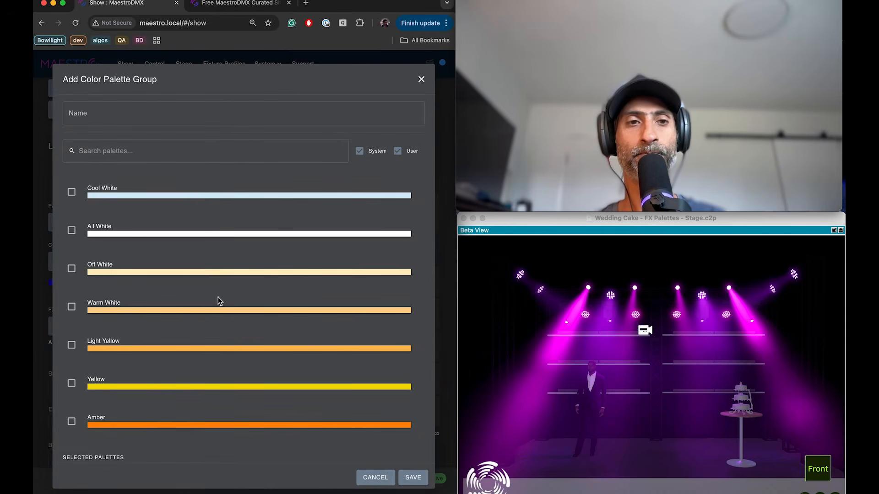
pyautogui.click(137, 114)
pyautogui.write('My ')
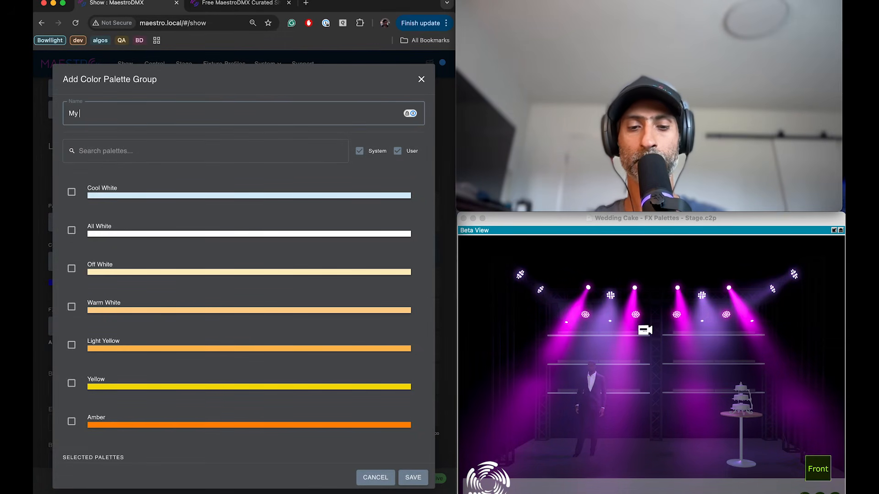
pyautogui.write('awesome gtou')
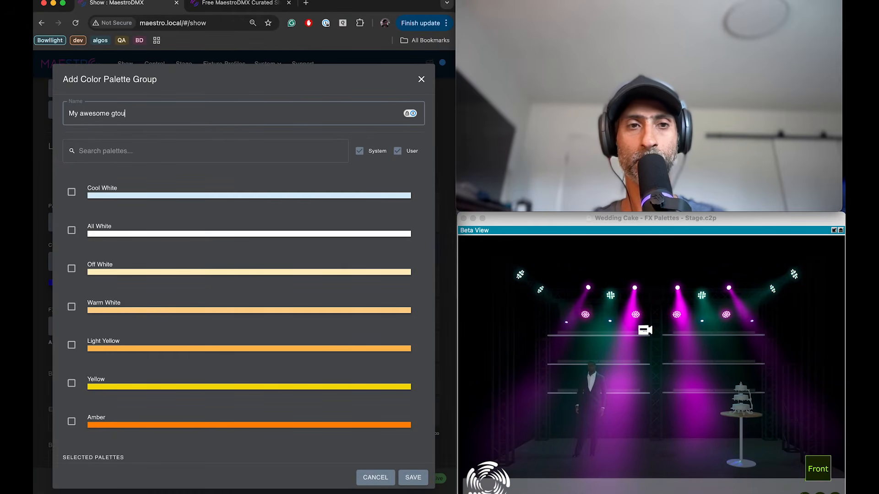
pyautogui.press('BackSpace')
pyautogui.write('roup')
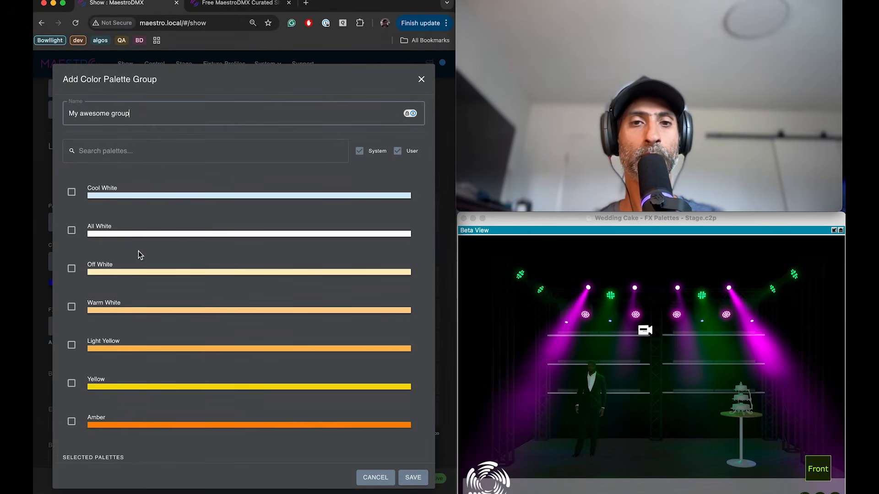
# Browse and filter the available palettes, and add Green Sparkle and Cool White to the group
pyautogui.scroll(-15, 141, 340)
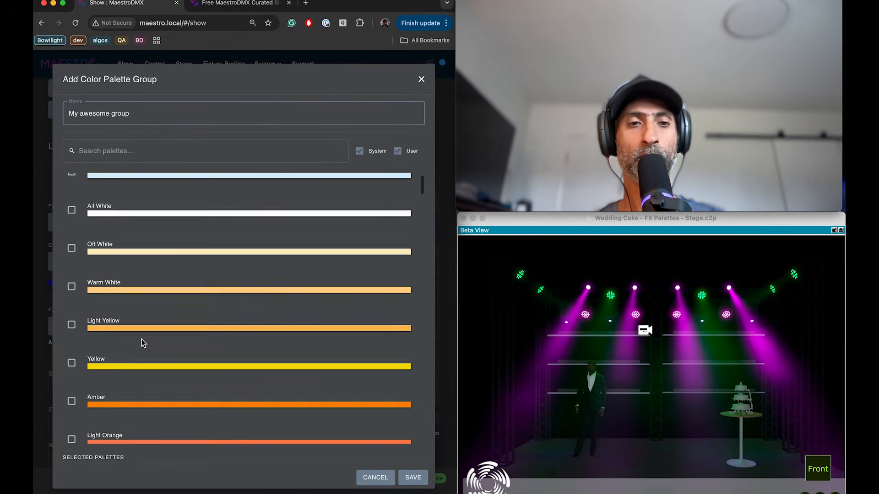
pyautogui.scroll(15, 142, 339)
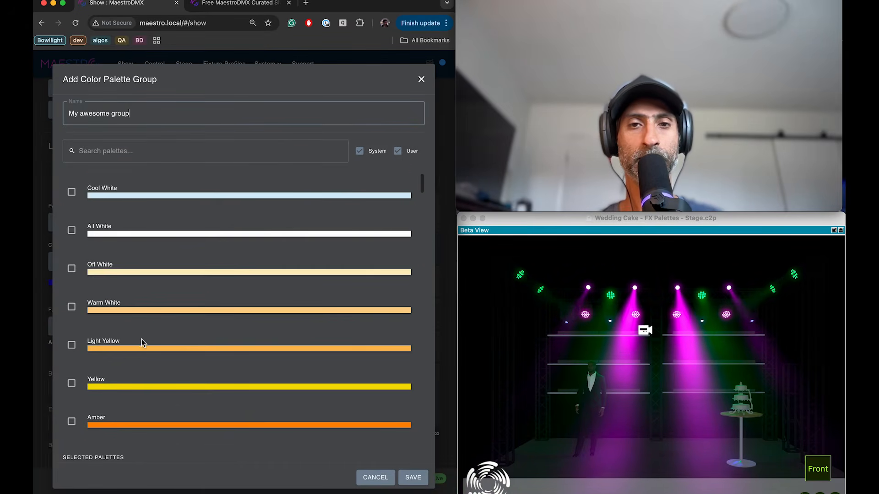
pyautogui.click(359, 152)
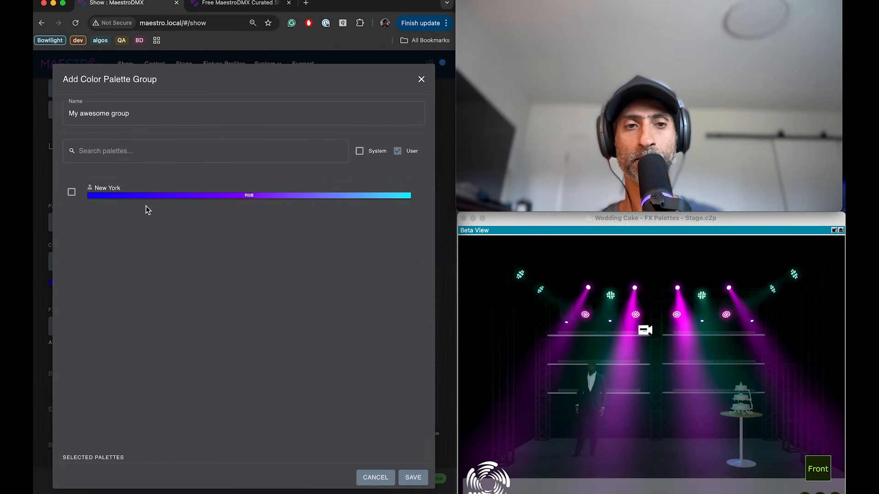
pyautogui.click(360, 152)
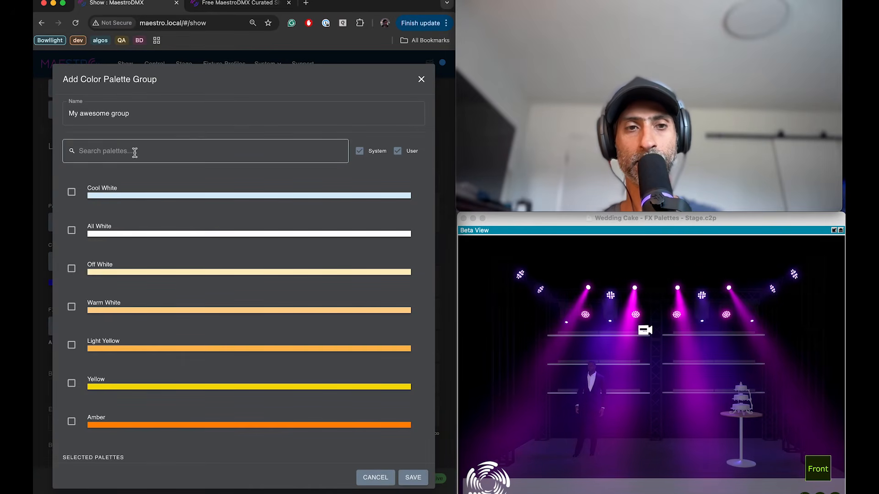
pyautogui.write('grn')
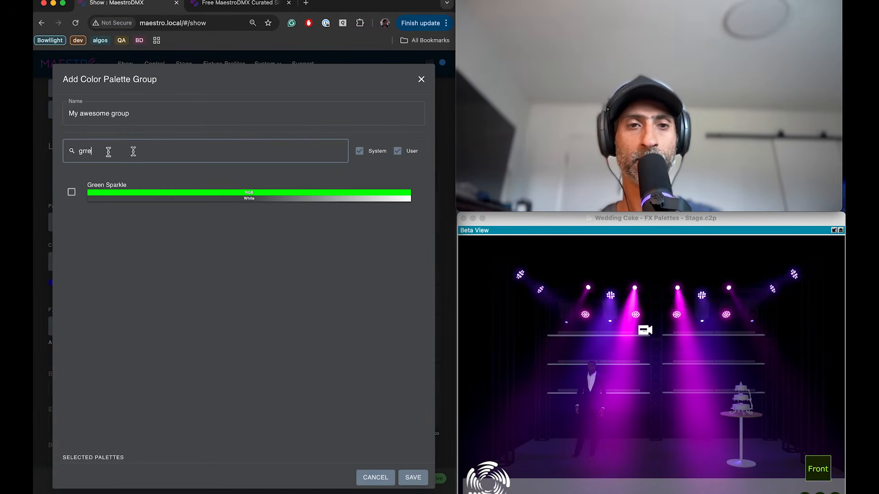
pyautogui.click(72, 193)
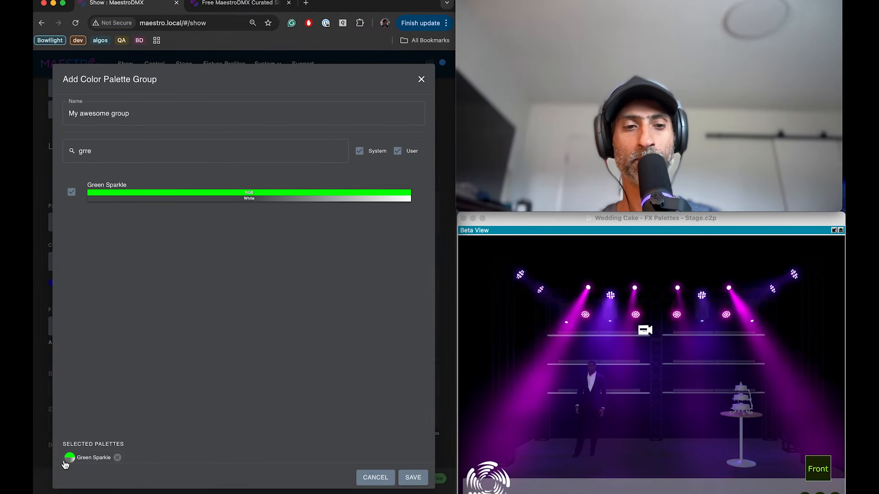
pyautogui.click(72, 193)
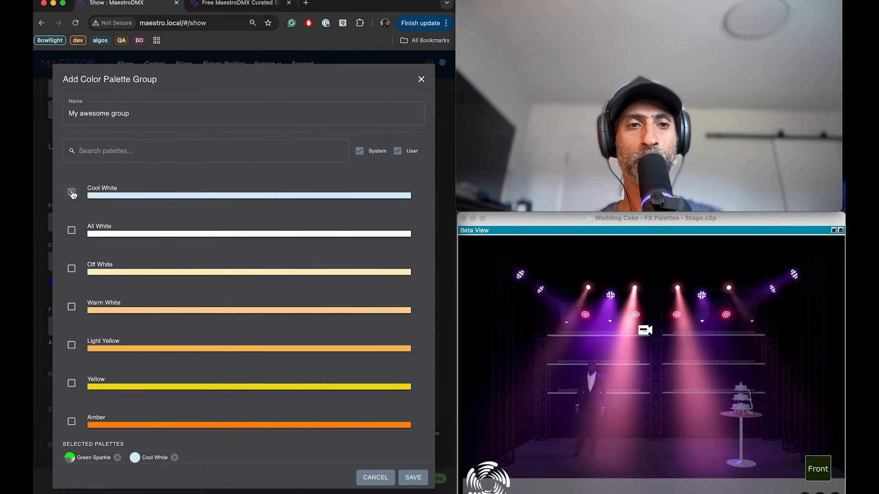
# Find the Purple Thermometer palette with the search term "pur", add it to the group, and save the group
pyautogui.scroll(-2, 128, 327)
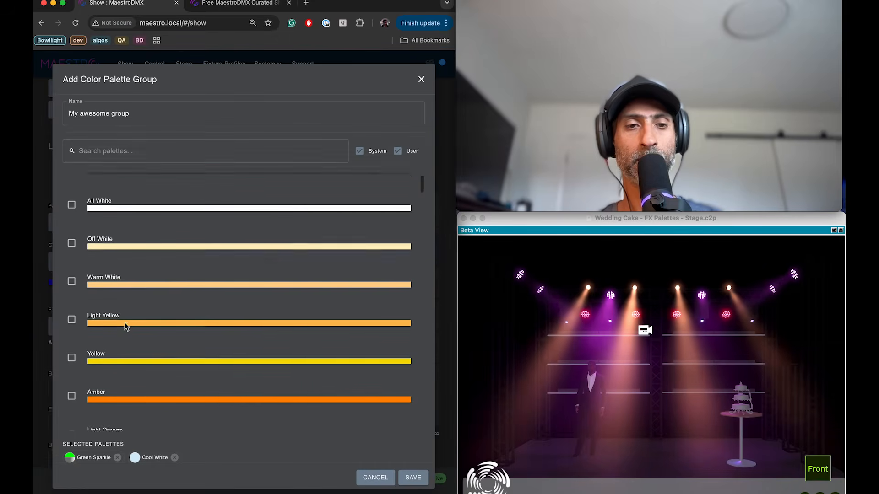
pyautogui.click(131, 150)
pyautogui.write('pur')
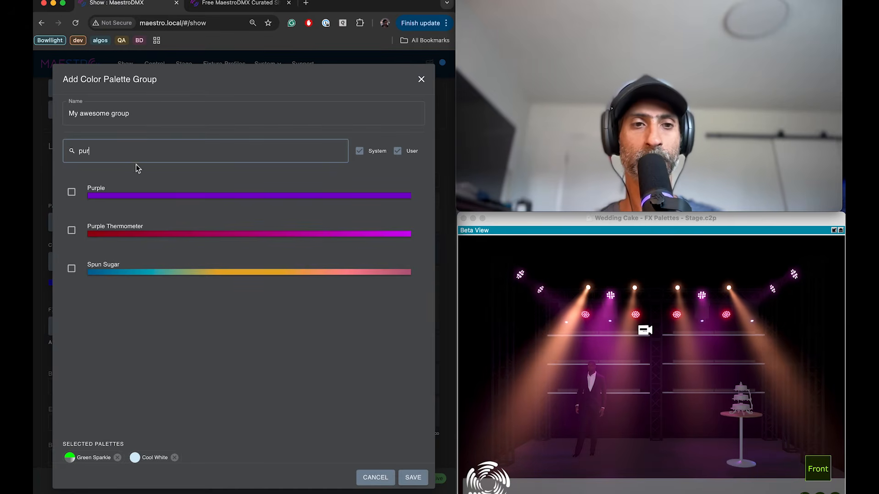
pyautogui.click(72, 232)
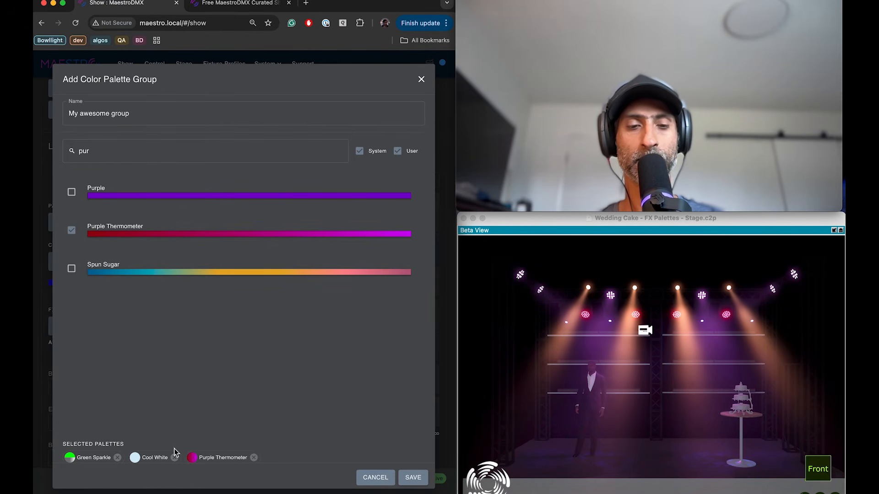
pyautogui.press('BackSpace')
pyautogui.press('BackSpace')
pyautogui.press('BackSpace')
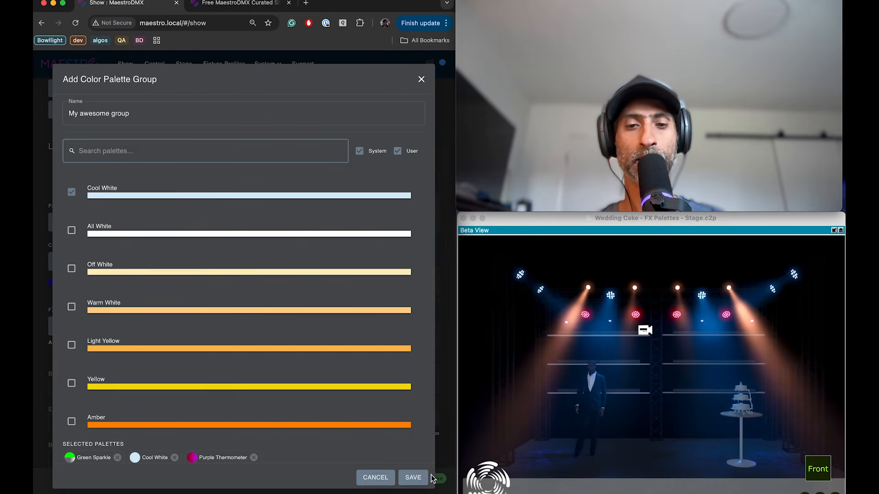
pyautogui.click(412, 477)
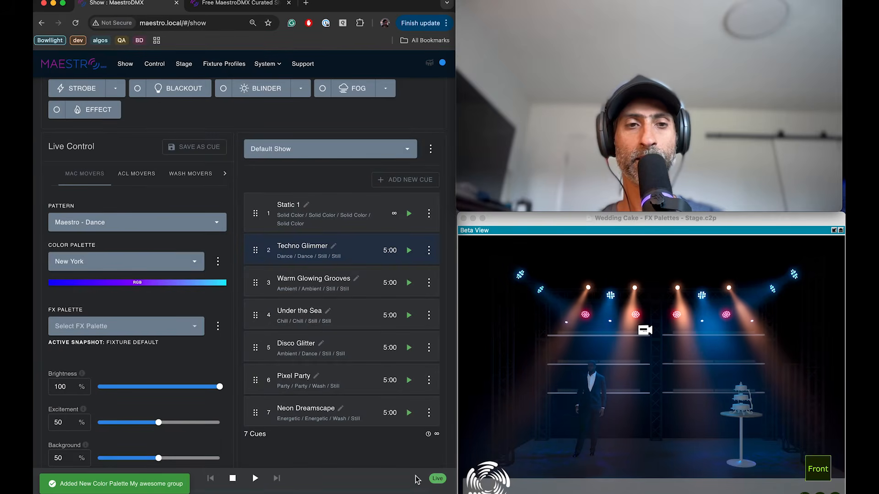
# Apply My awesome group as the MAC Movers color palette and inspect its member palettes in the list
pyautogui.click(122, 260)
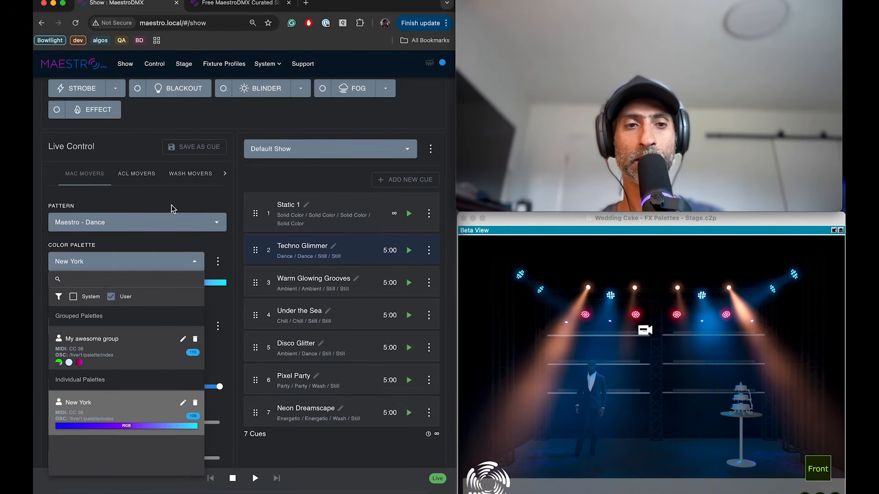
pyautogui.click(113, 346)
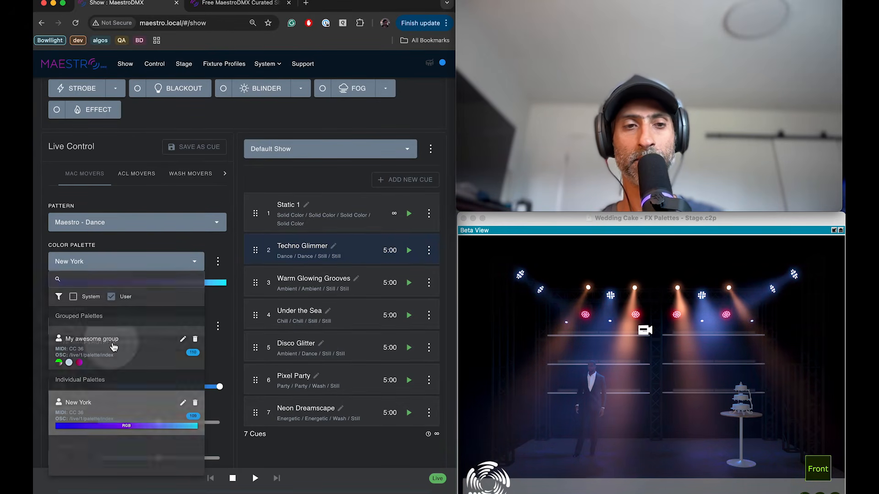
pyautogui.click(101, 262)
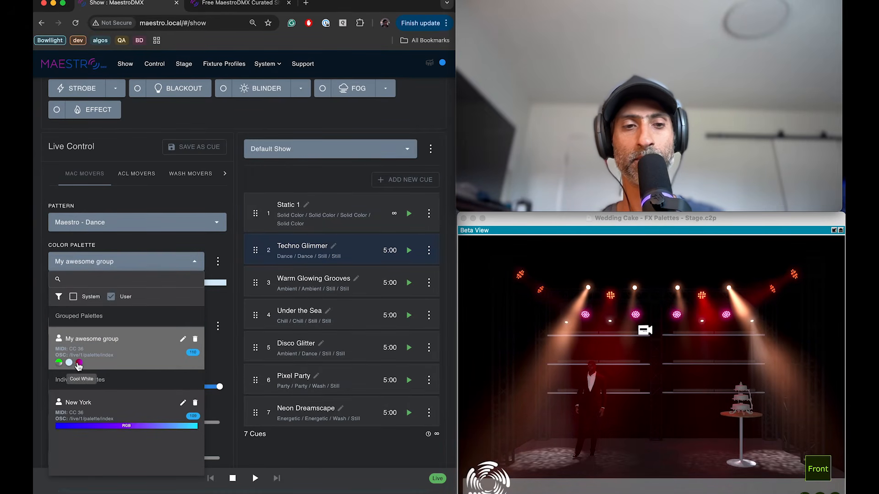
pyautogui.click(152, 201)
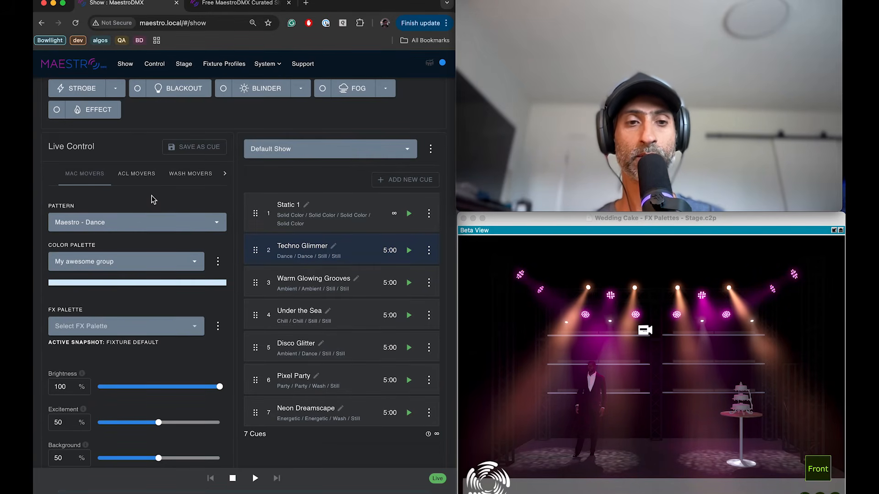
# Include the system palettes in the color palette list again, look through the grouped palettes, and close the list
pyautogui.click(124, 263)
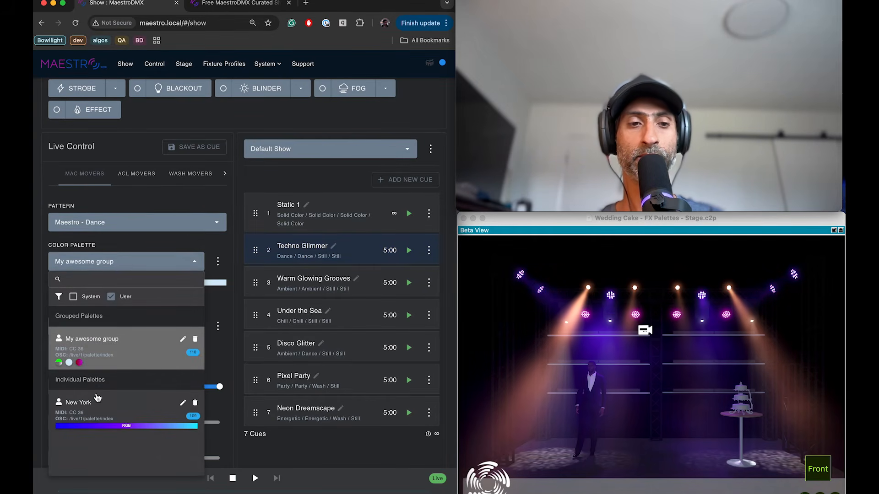
pyautogui.click(74, 298)
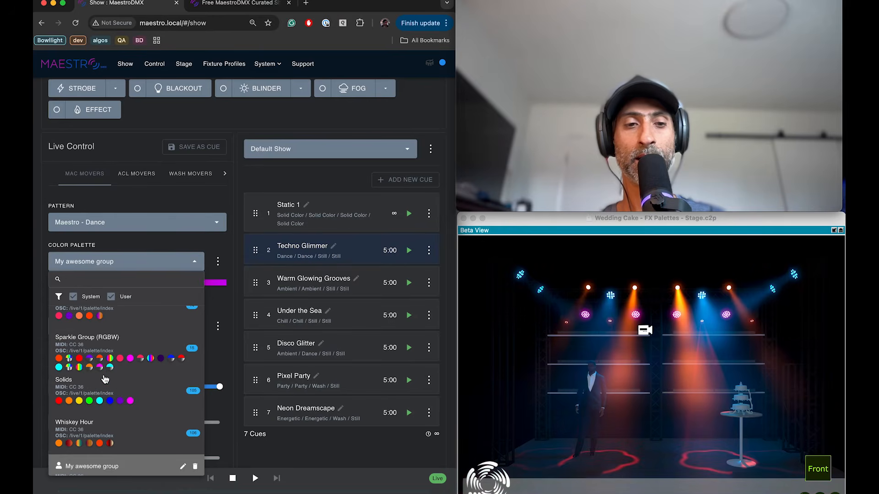
pyautogui.scroll(-5, 95, 400)
pyautogui.click(151, 204)
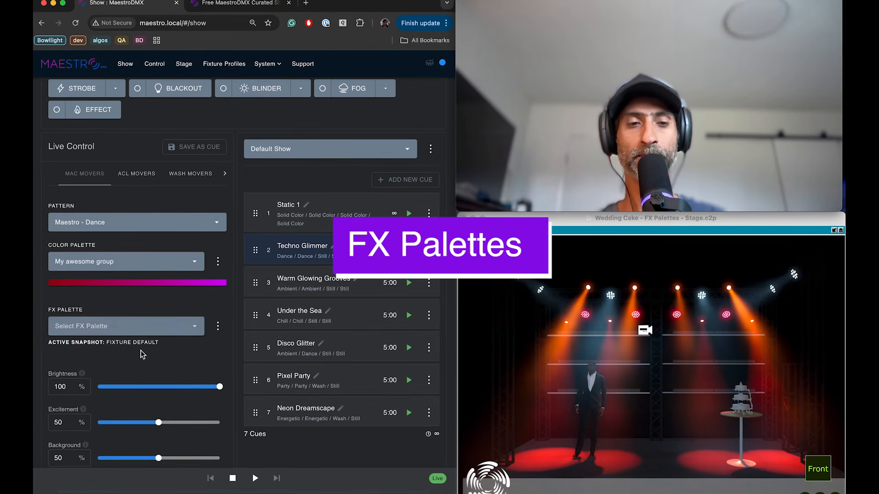
# Go from the FX palette section to the fixture control page and briefly preview the Mover Gobos Only snapshot on the stage
pyautogui.scroll(-3, 133, 345)
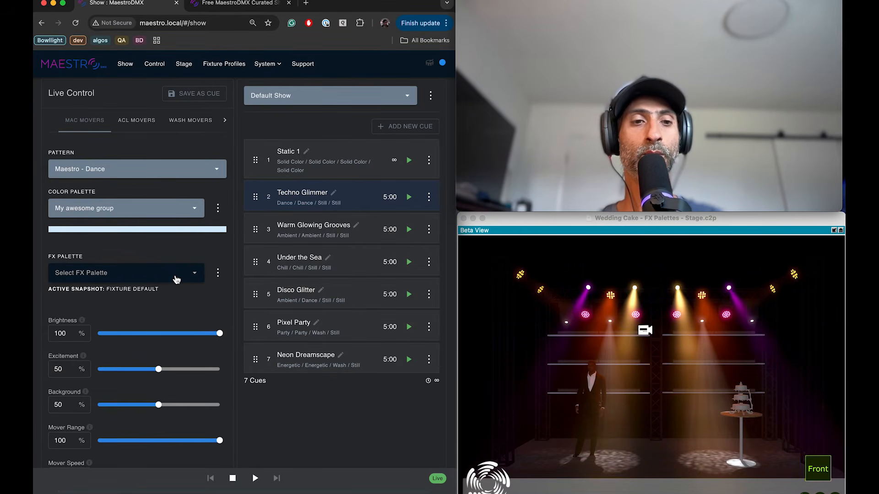
pyautogui.scroll(2, 176, 278)
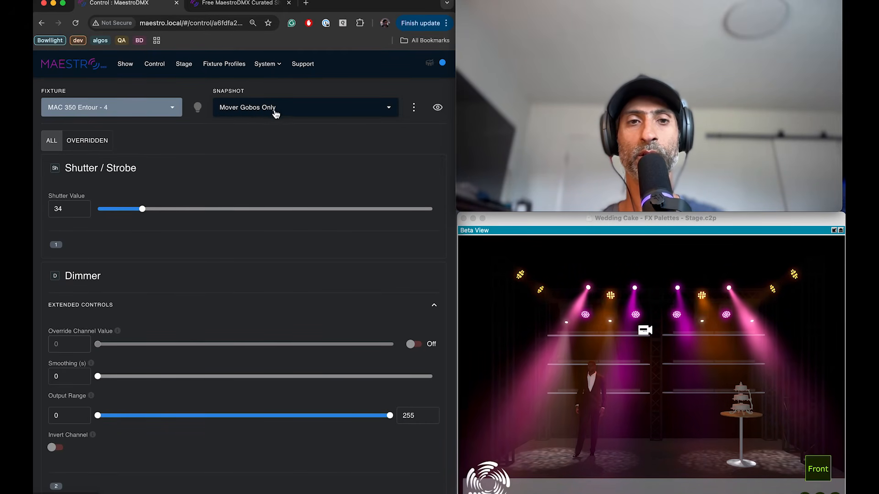
pyautogui.click(438, 108)
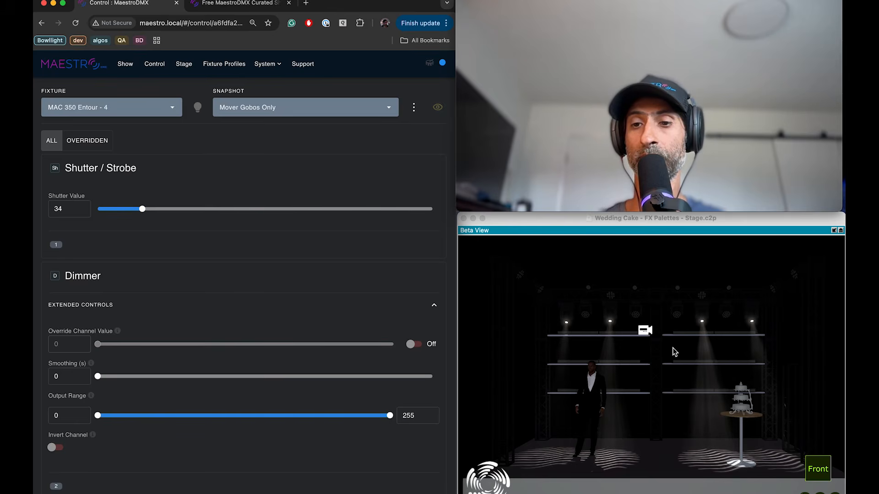
pyautogui.click(438, 109)
# Switch to the movers cake snapshot, preview it on the stage, and stop the preview
pyautogui.click(337, 114)
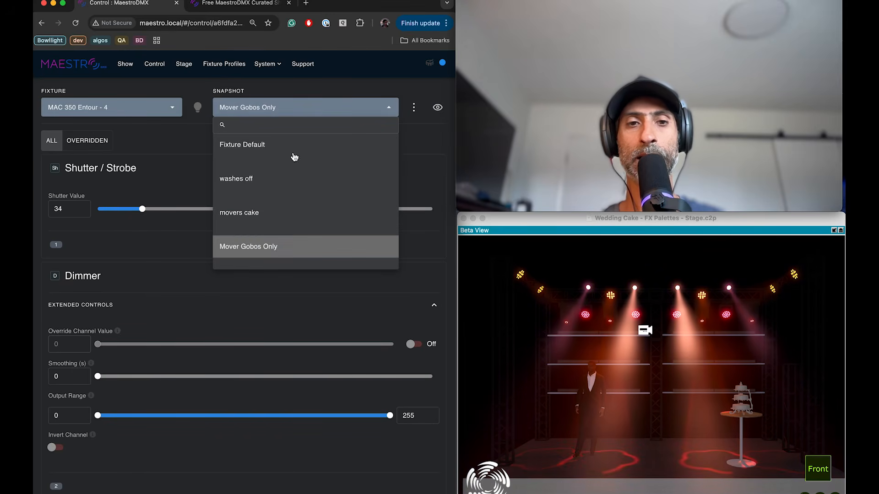
pyautogui.click(257, 213)
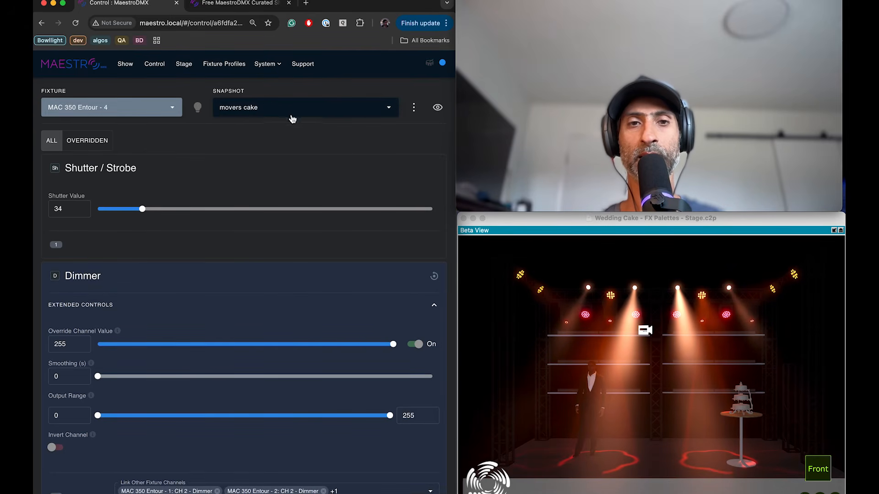
pyautogui.click(438, 108)
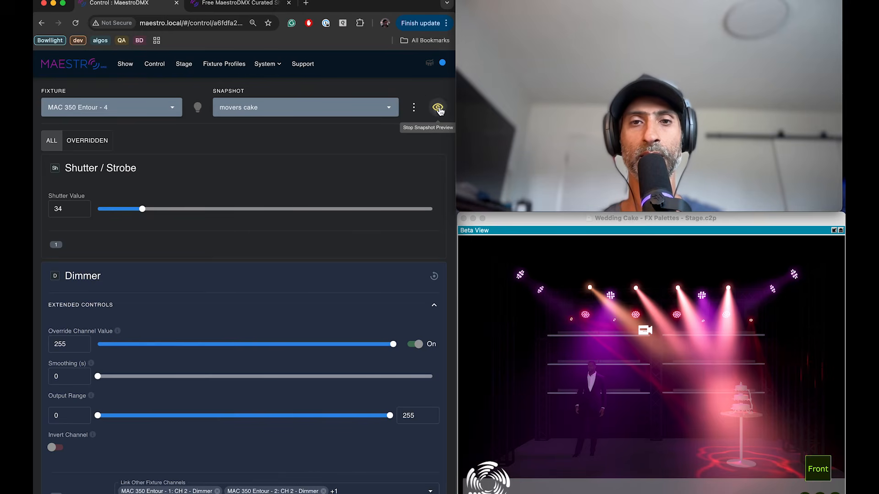
pyautogui.click(438, 108)
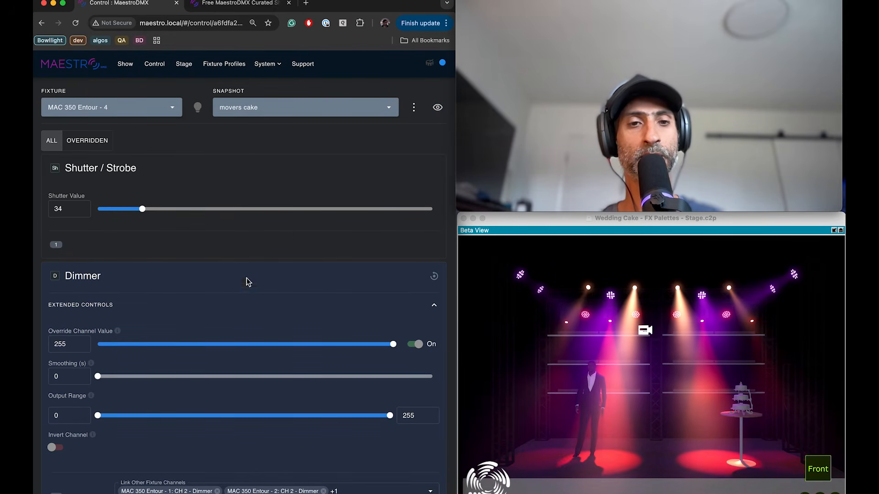
# Switch the MAC 350 Entour - 4 fixture to the washes off snapshot
pyautogui.click(280, 112)
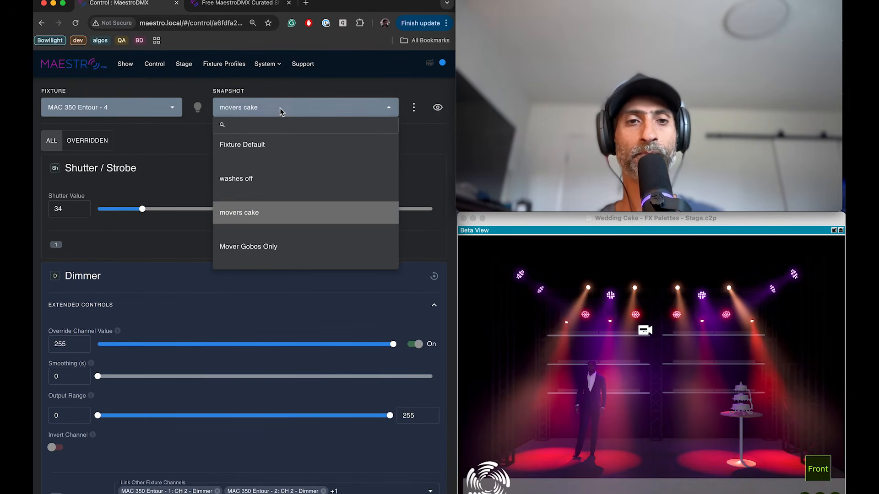
pyautogui.click(239, 179)
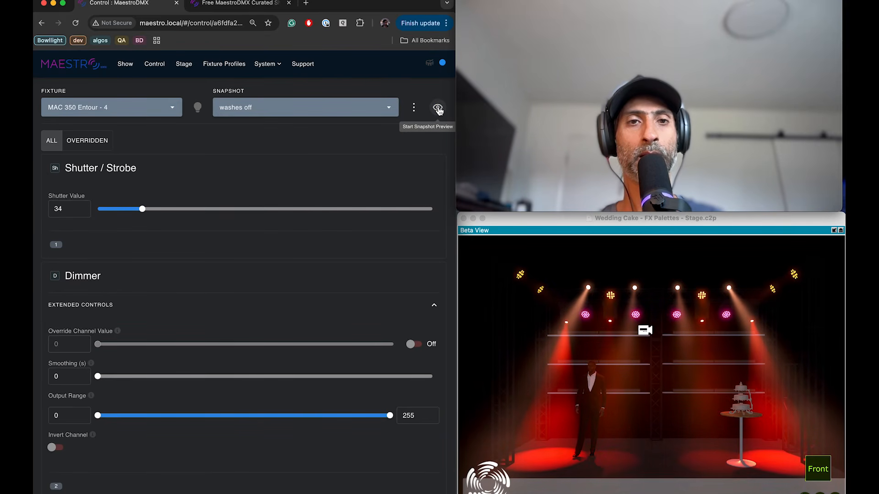
# Return to the show page and start a new FX palette named "new fx palette" from the MAC Movers live controls
pyautogui.click(124, 64)
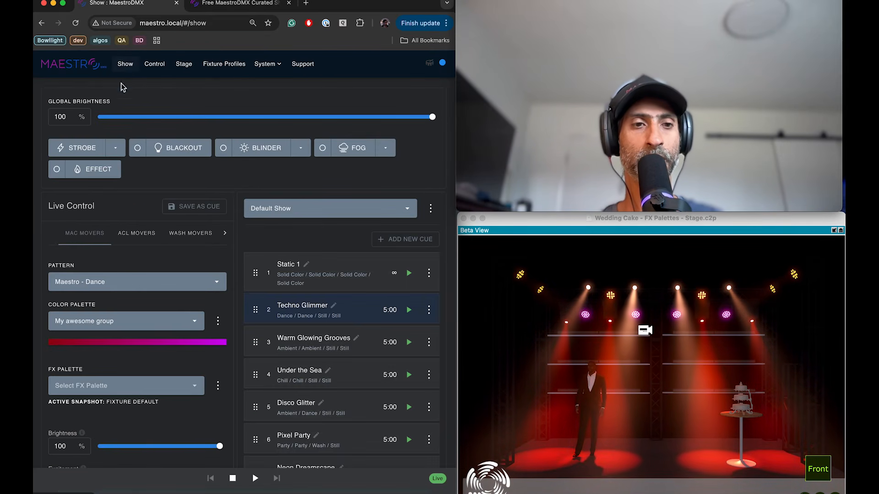
pyautogui.scroll(-3, 139, 273)
pyautogui.click(145, 255)
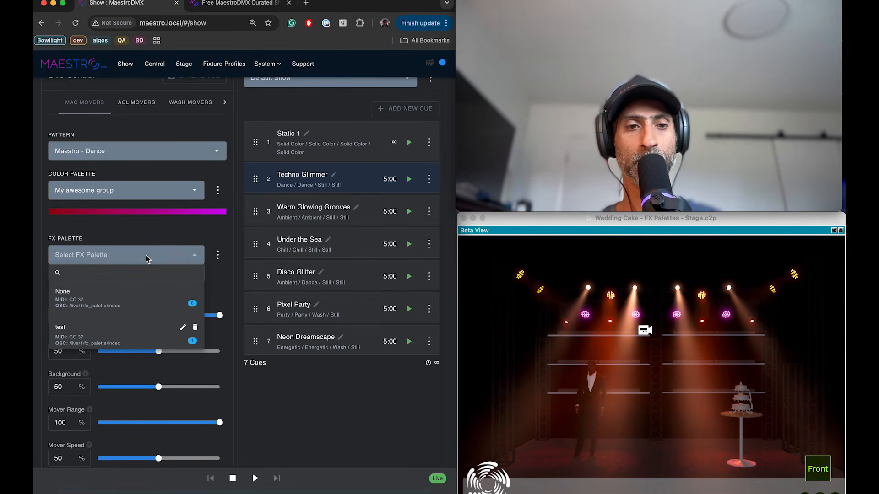
pyautogui.click(177, 259)
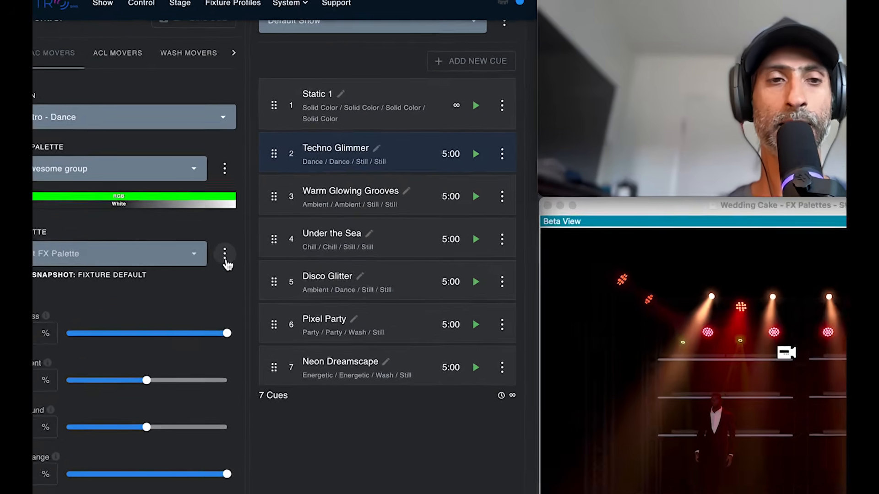
pyautogui.click(218, 254)
pyautogui.click(256, 284)
pyautogui.click(176, 226)
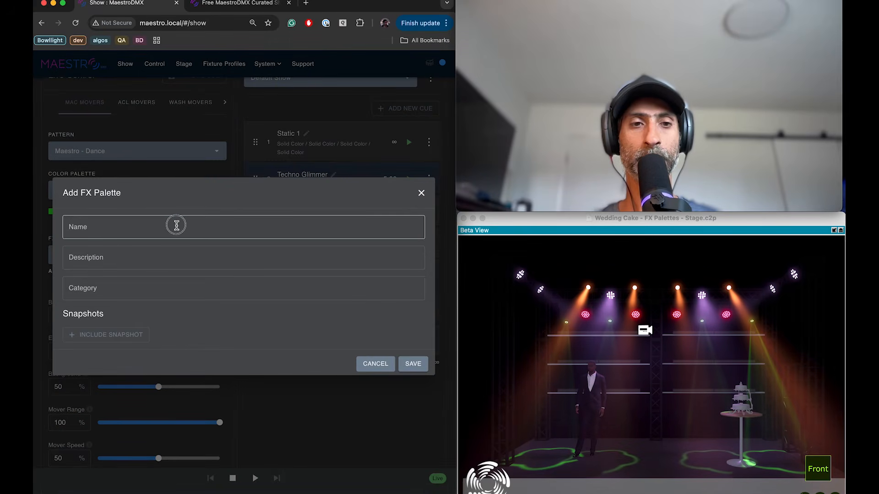
pyautogui.write('new fx palette')
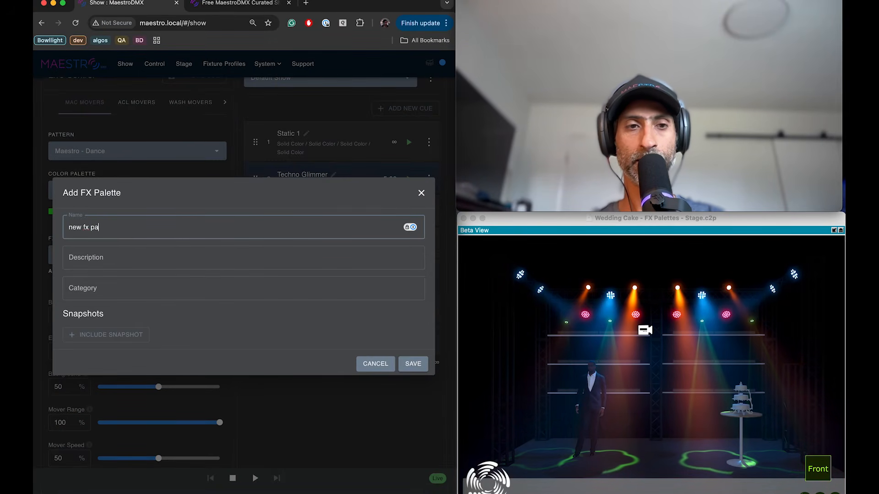
# Include the Mover Gobos Only snapshot in the FX palette with Silence as its active category
pyautogui.click(137, 339)
pyautogui.click(125, 296)
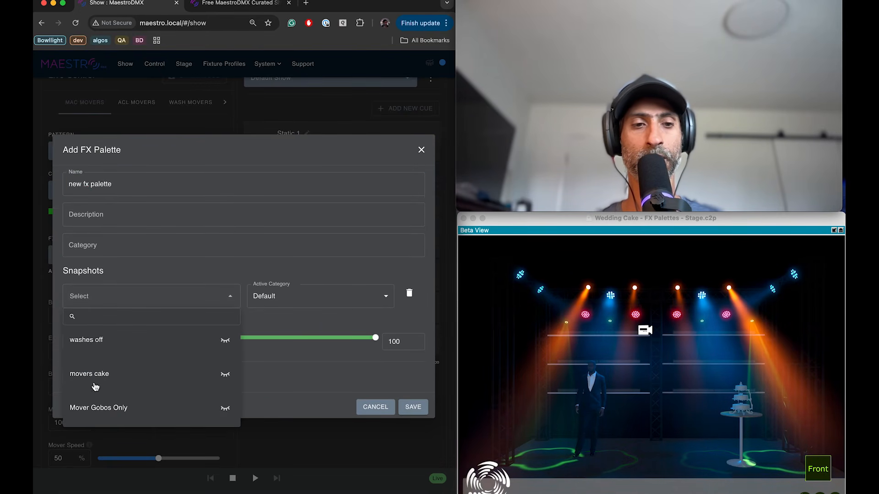
pyautogui.click(106, 411)
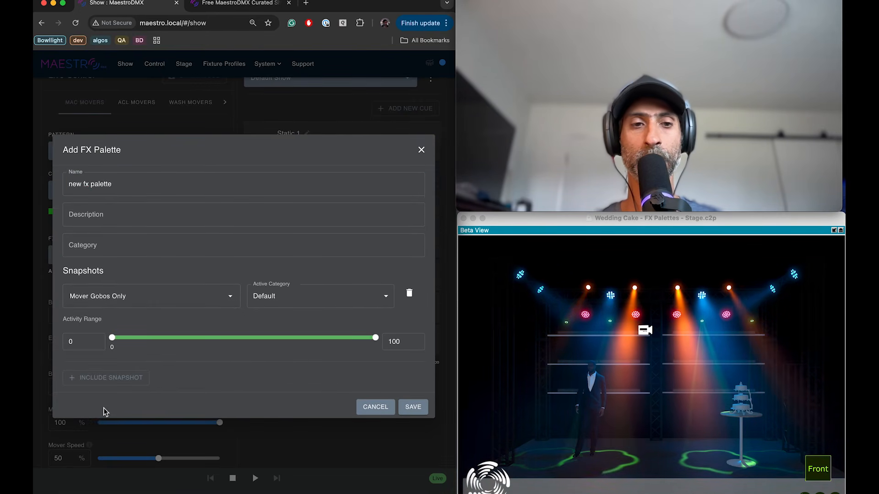
pyautogui.click(268, 300)
pyautogui.click(279, 336)
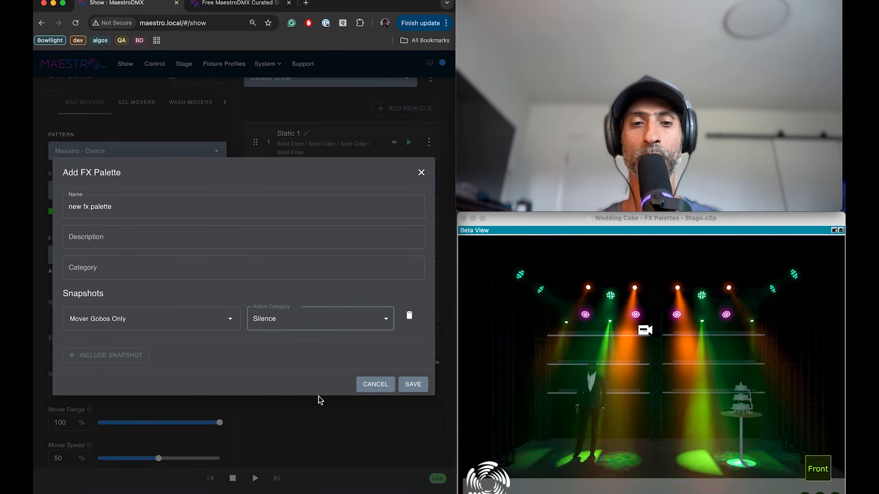
# Save the new FX palette and use it as the active FX palette for MAC Movers
pyautogui.click(413, 387)
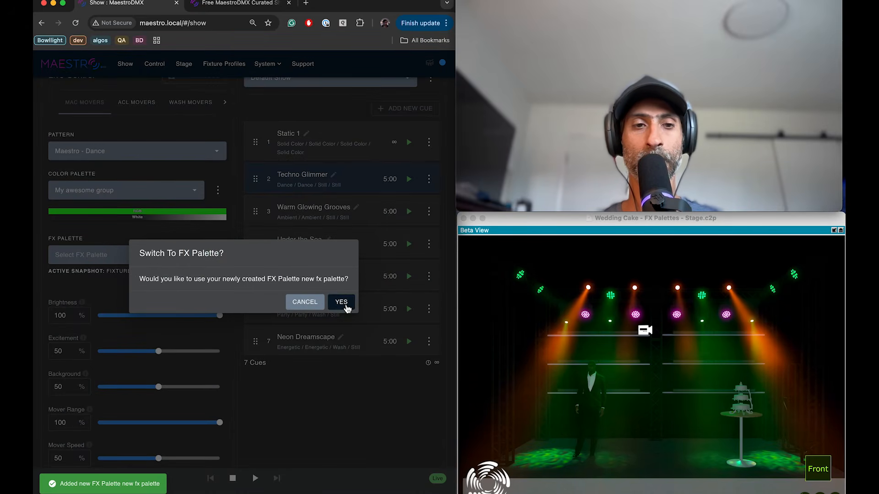
pyautogui.click(341, 303)
pyautogui.scroll(3, 113, 300)
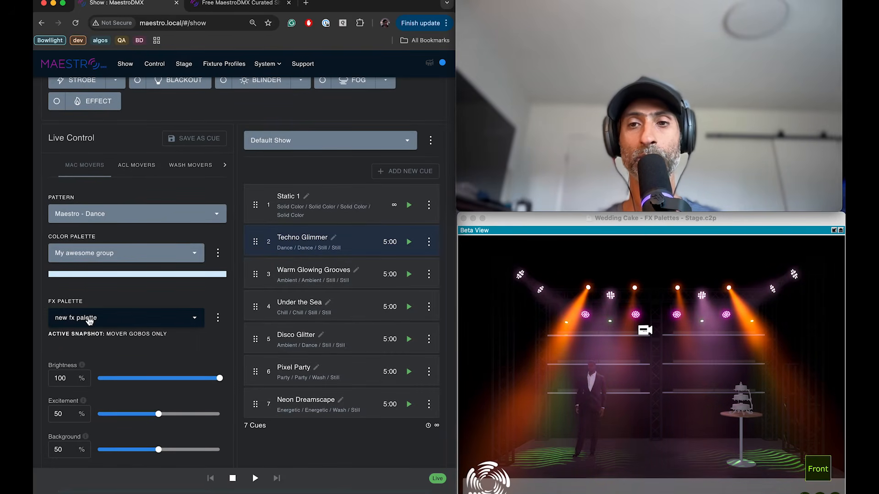
pyautogui.click(89, 320)
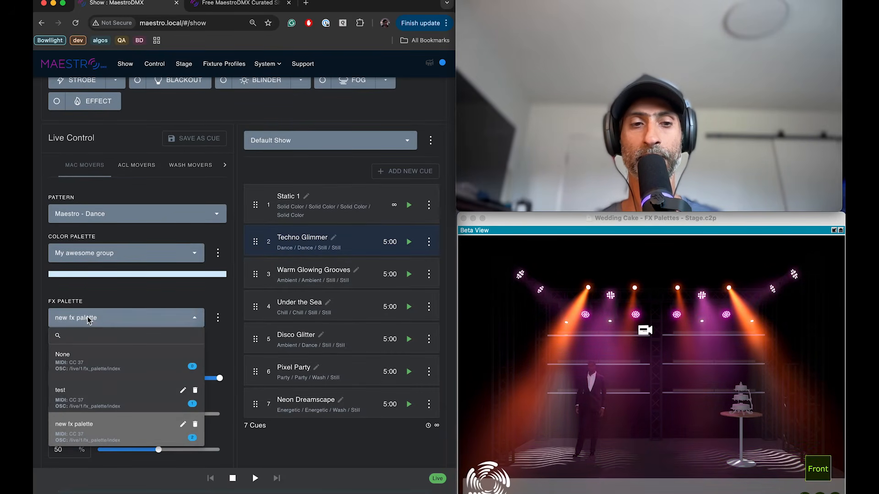
pyautogui.click(79, 430)
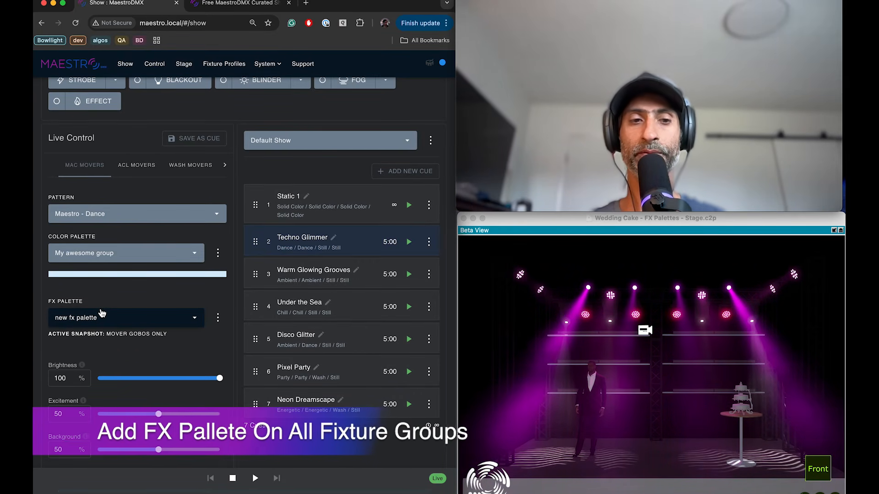
# Apply new fx palette to the ACL Movers, Wash Movers and Static Washes fixture groups
pyautogui.click(136, 165)
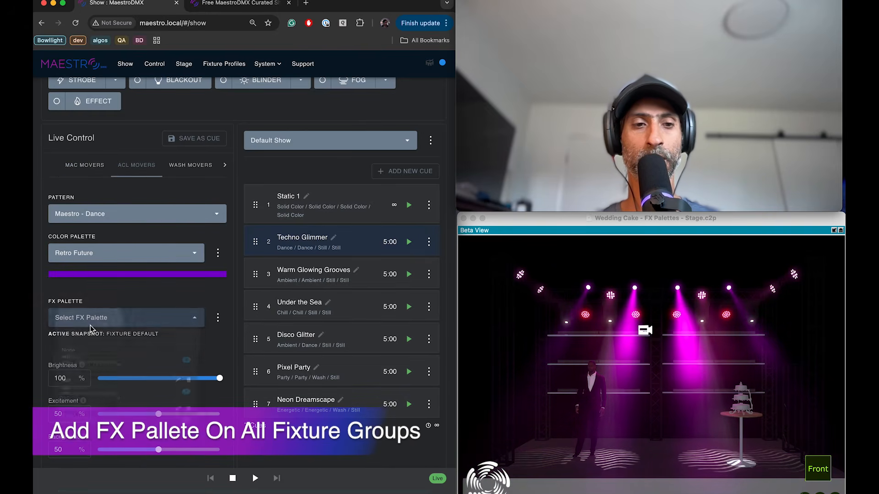
pyautogui.click(114, 317)
pyautogui.click(88, 390)
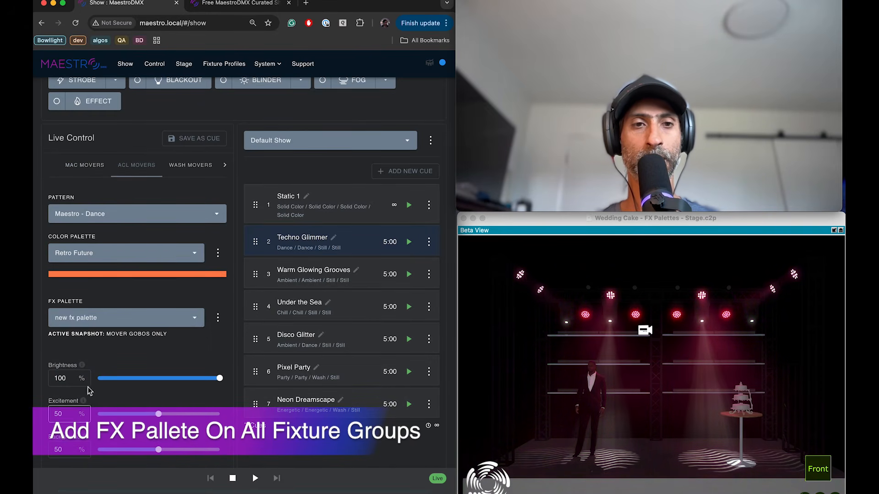
pyautogui.click(179, 166)
pyautogui.click(108, 319)
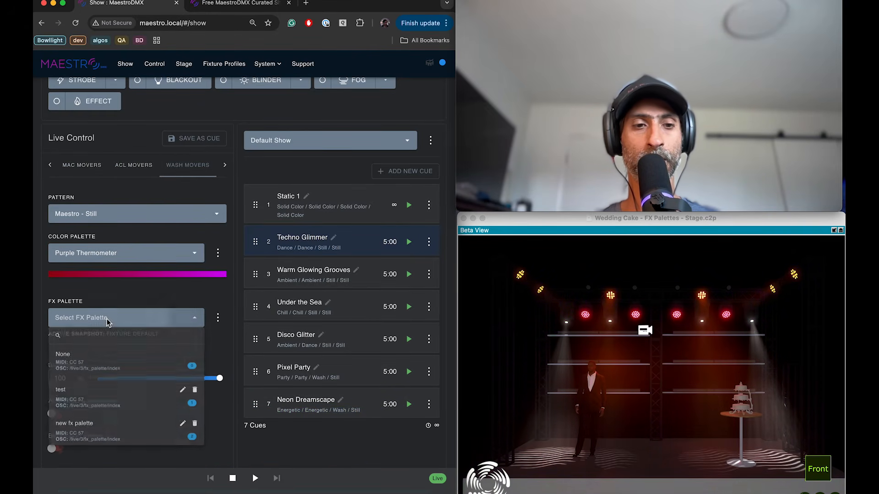
pyautogui.click(75, 423)
pyautogui.click(226, 172)
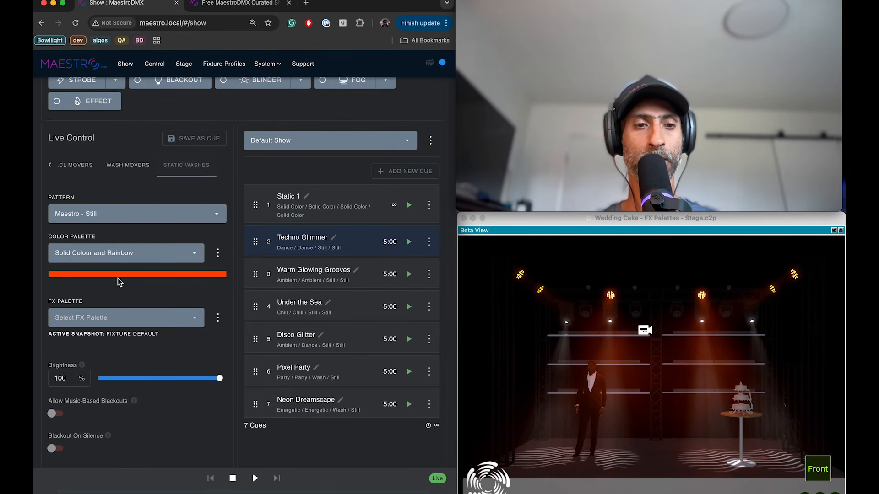
pyautogui.click(110, 317)
pyautogui.click(78, 428)
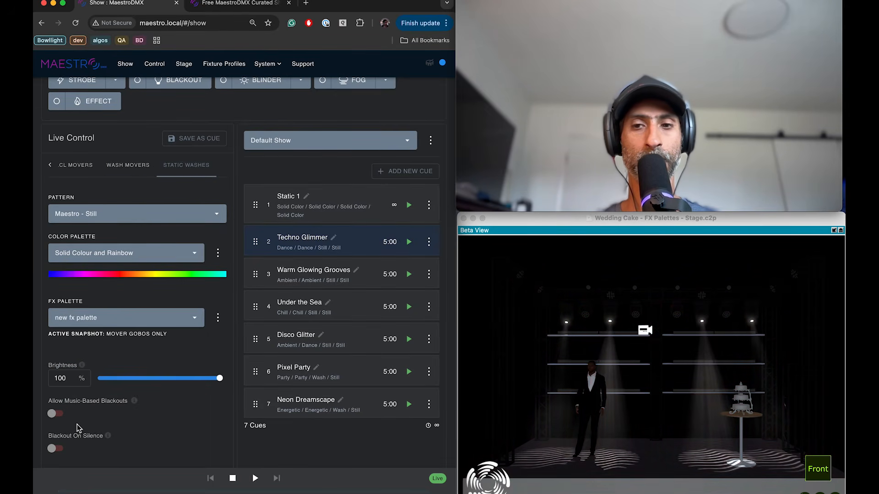
# Check the FX palette and active snapshot of the MAC Movers, ACL Movers and Wash Movers groups
pyautogui.click(87, 170)
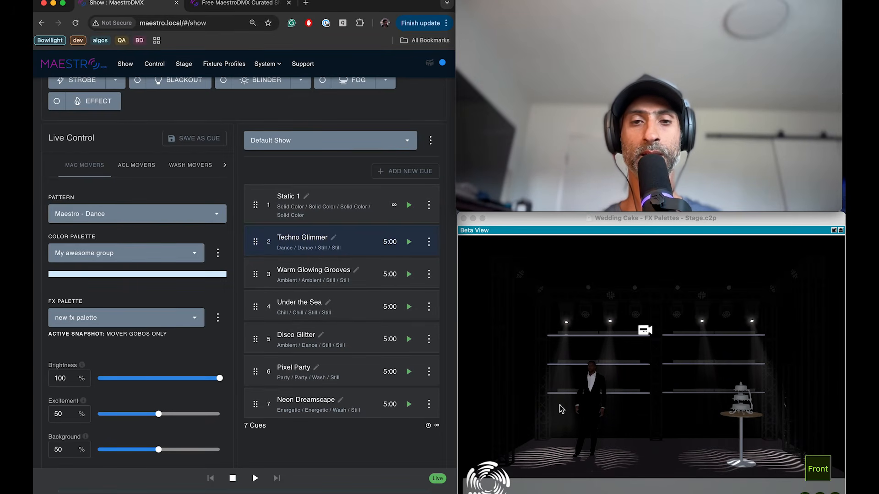
pyautogui.click(133, 165)
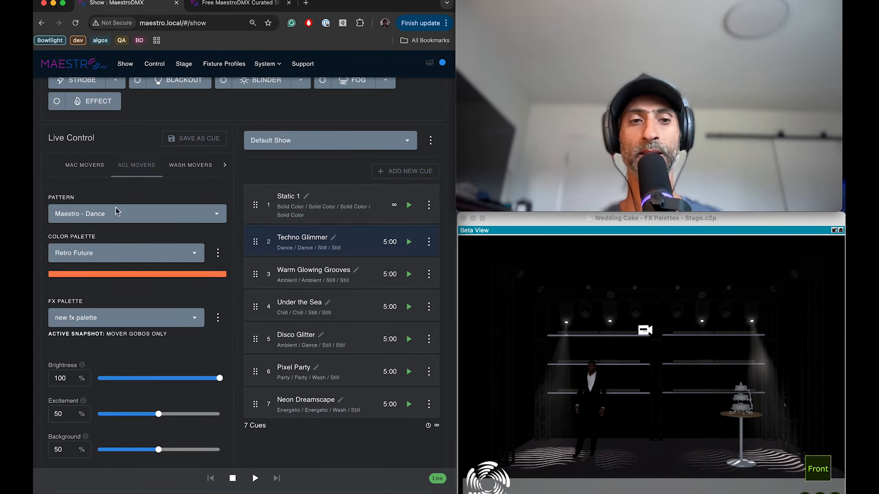
pyautogui.click(179, 171)
pyautogui.click(84, 165)
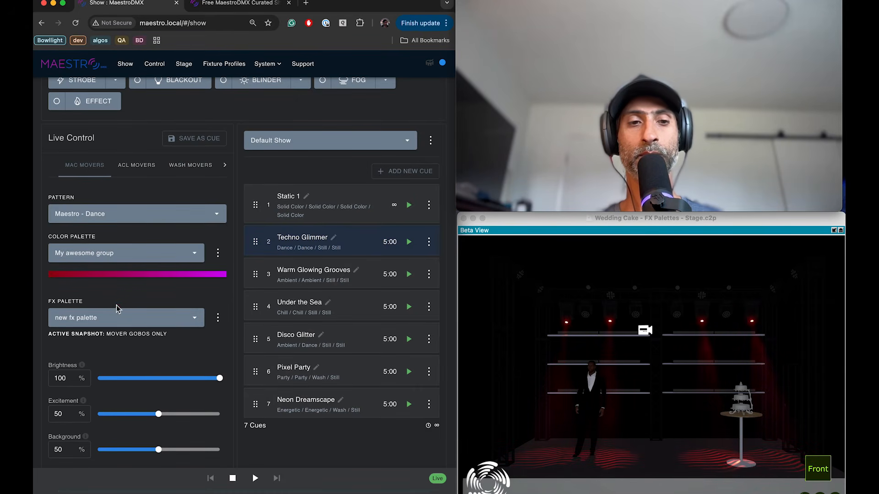
# Edit new fx palette to add the washes off snapshot with the No Kick Drum active category, and save it
pyautogui.click(120, 323)
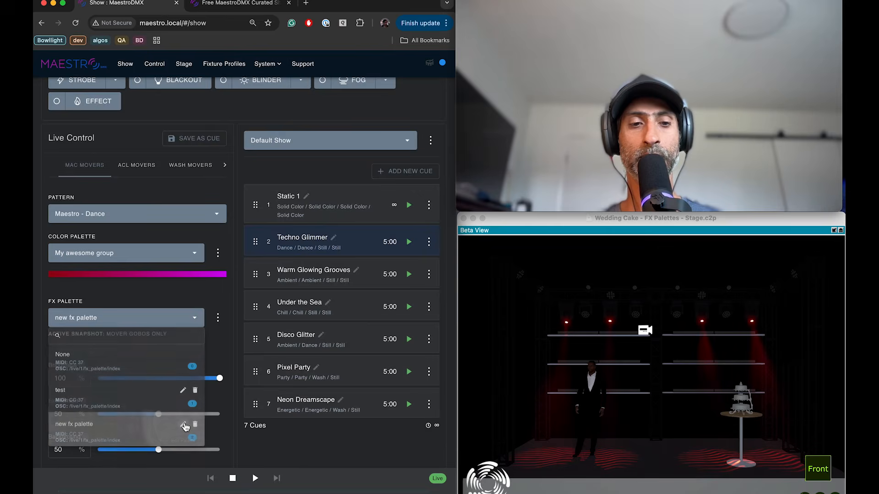
pyautogui.click(184, 426)
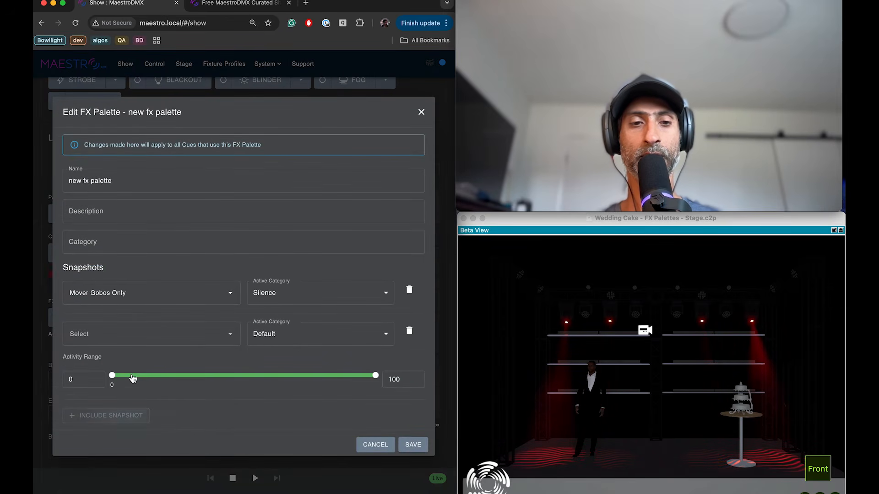
pyautogui.click(124, 333)
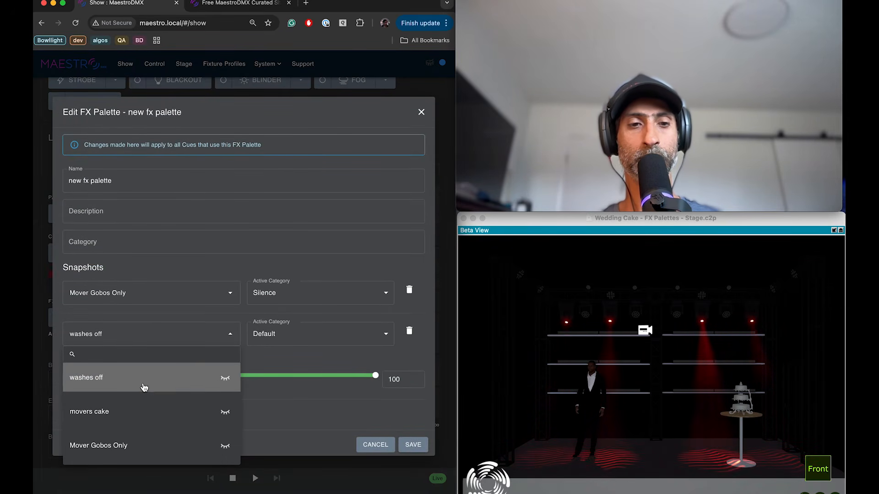
pyautogui.click(145, 387)
pyautogui.click(277, 336)
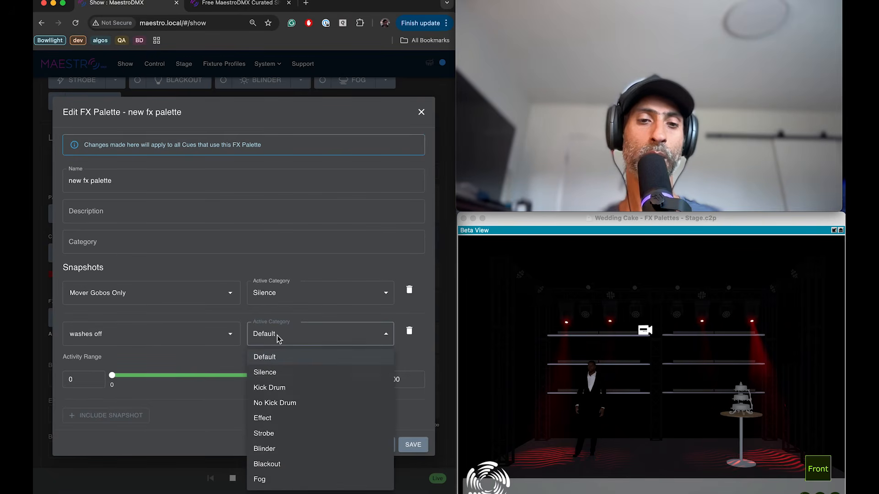
pyautogui.click(272, 403)
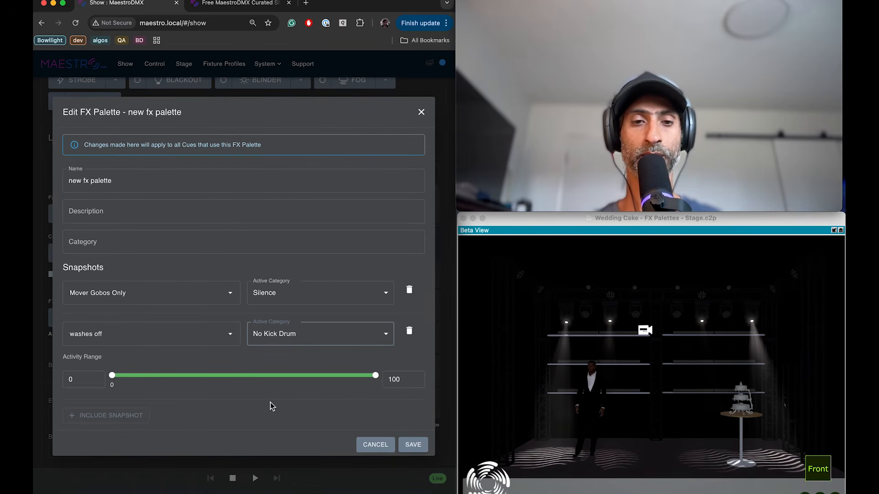
pyautogui.click(414, 446)
# Go through the fixture groups to review their FX palette and active snapshot, and inspect the MAC Movers FX palette list
pyautogui.click(133, 165)
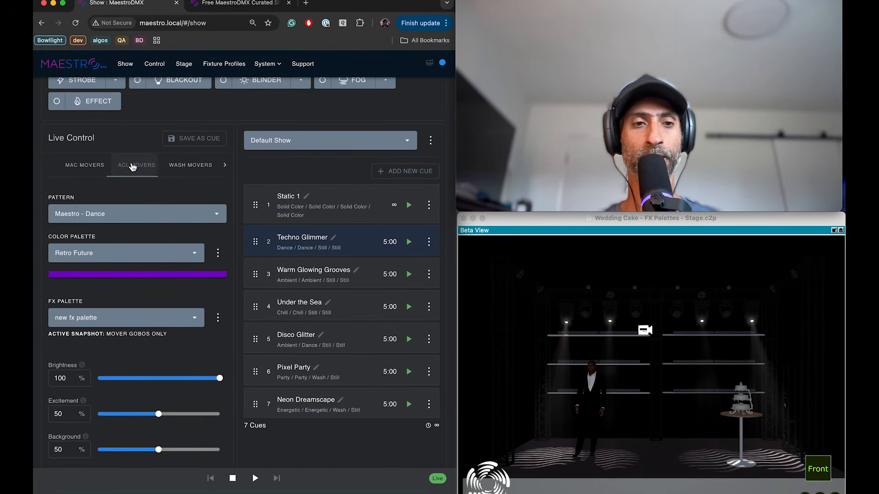
pyautogui.click(93, 165)
pyautogui.click(134, 167)
pyautogui.click(86, 166)
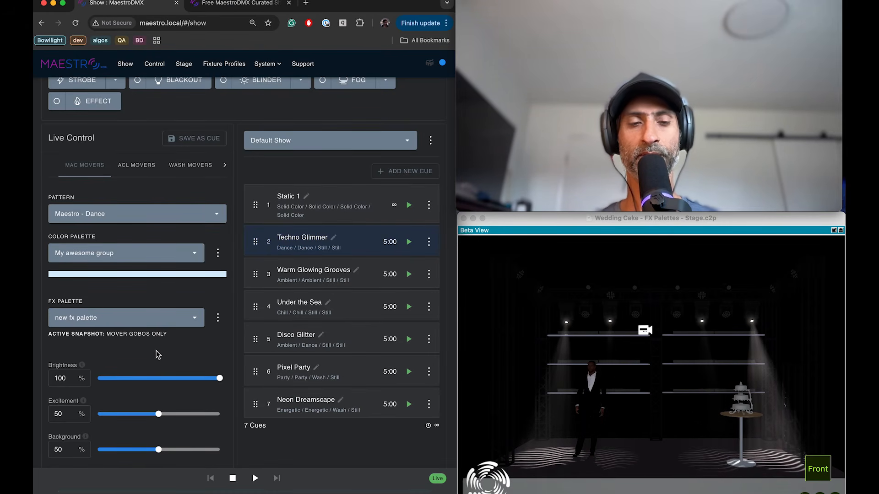
pyautogui.click(180, 319)
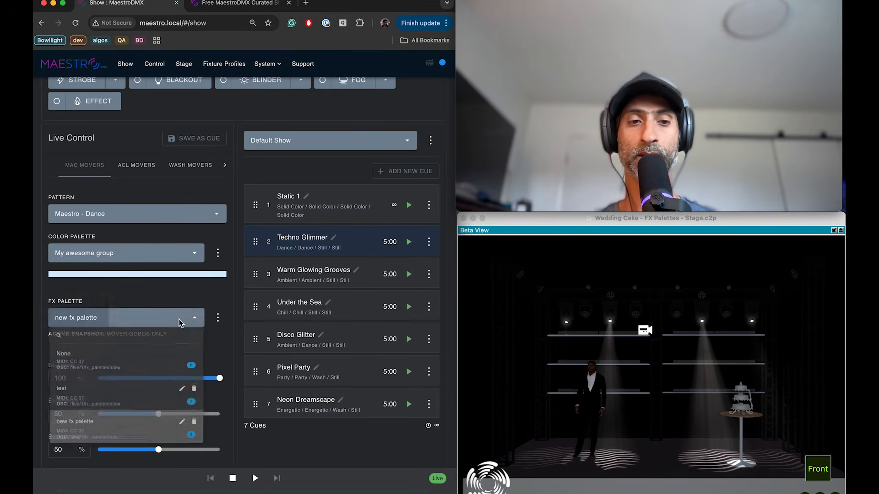
pyautogui.click(189, 301)
pyautogui.click(134, 171)
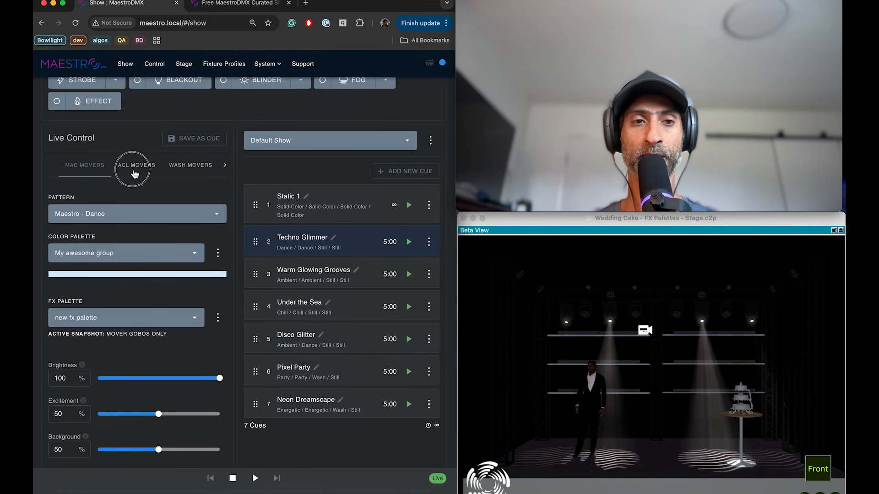
pyautogui.click(181, 174)
pyautogui.click(225, 167)
pyautogui.click(199, 171)
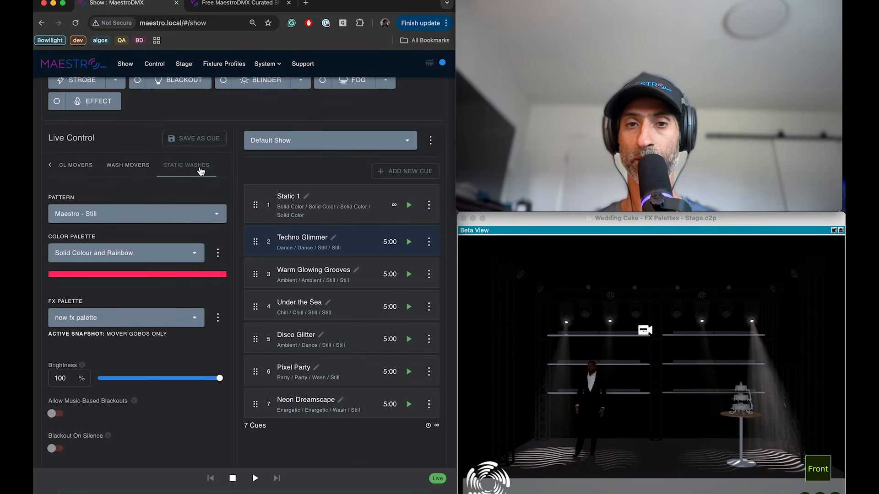
pyautogui.click(70, 165)
pyautogui.click(85, 165)
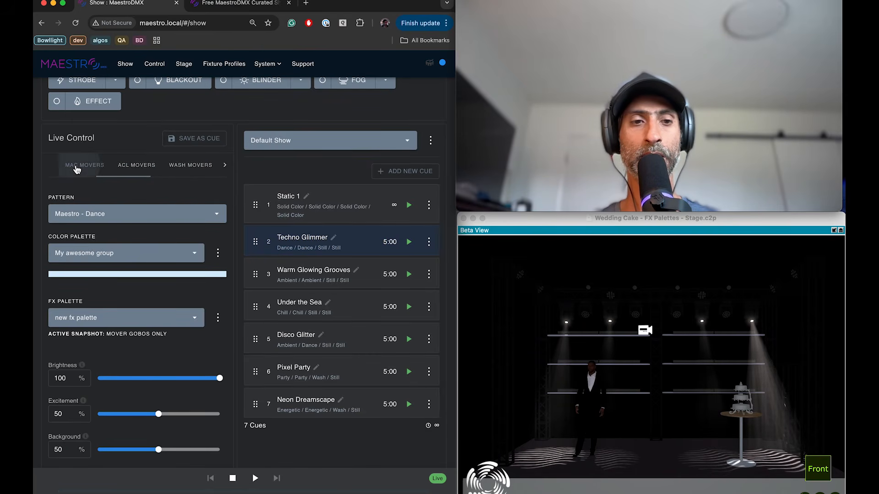
pyautogui.click(136, 318)
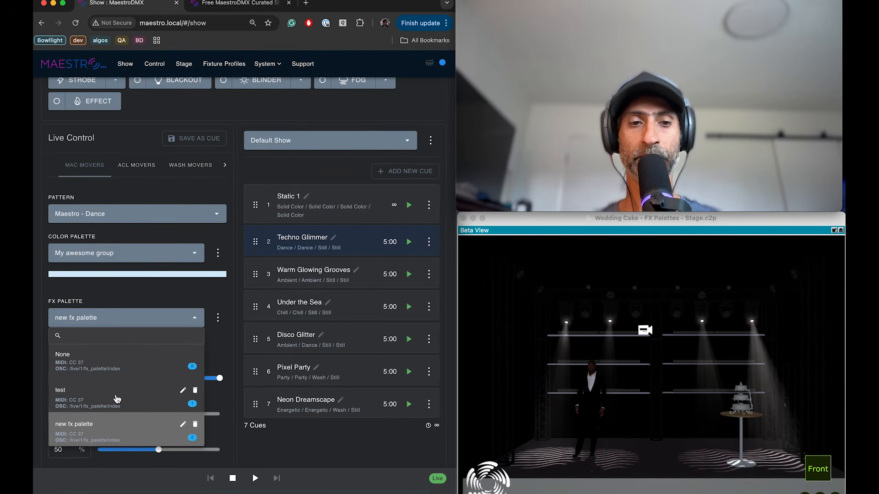
pyautogui.click(145, 287)
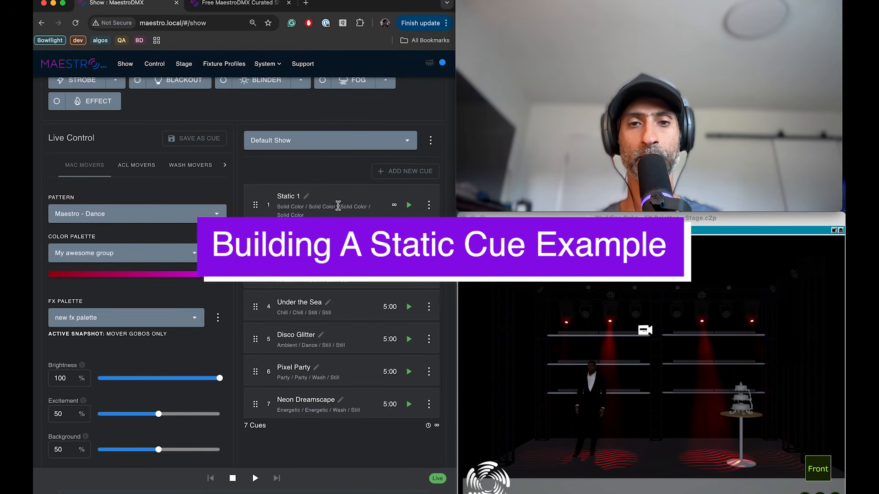
# Delete the Static 1 cue from Default Show
pyautogui.click(428, 205)
pyautogui.click(422, 254)
pyautogui.click(316, 300)
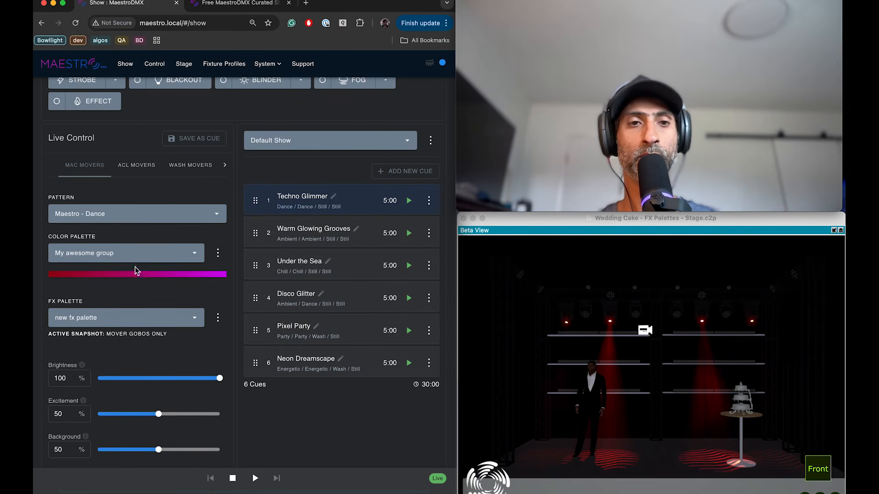
# Set the MAC Movers group to the Solid Color pattern with the Purple color palette
pyautogui.click(99, 215)
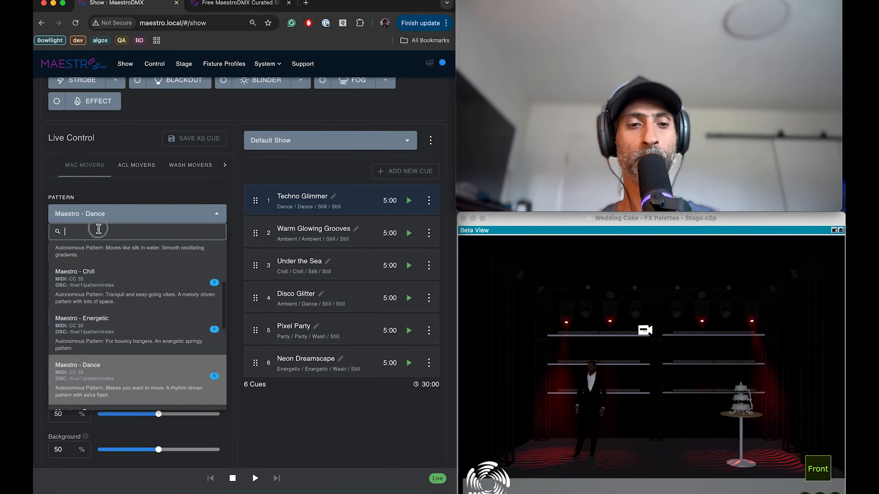
pyautogui.write('solid')
pyautogui.click(96, 280)
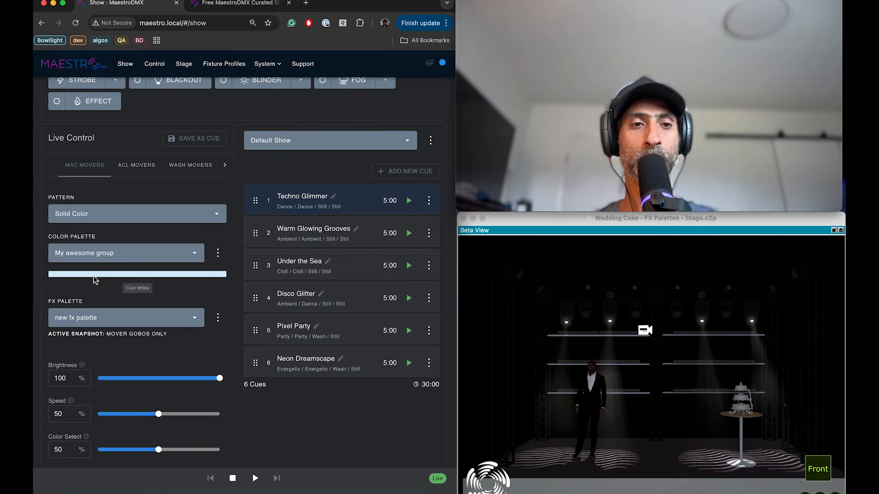
pyautogui.click(130, 259)
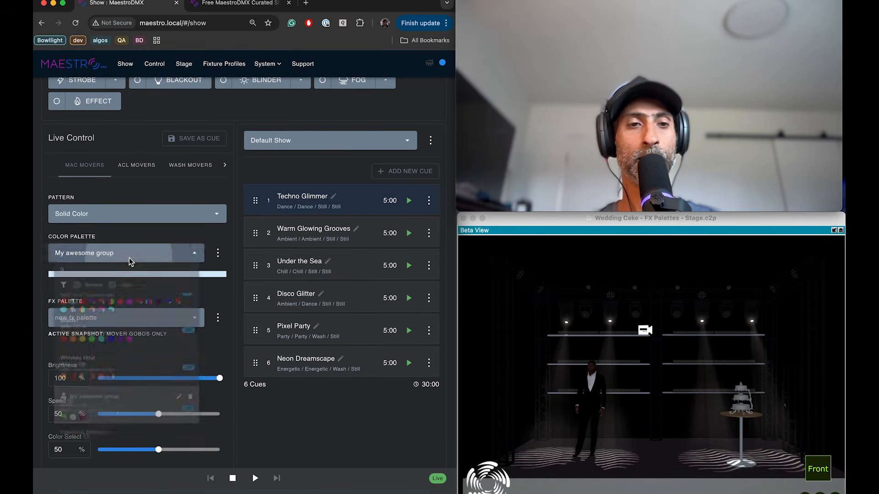
pyautogui.write('[pu')
pyautogui.press('BackSpace')
pyautogui.press('BackSpace')
pyautogui.press('BackSpace')
pyautogui.write('pur')
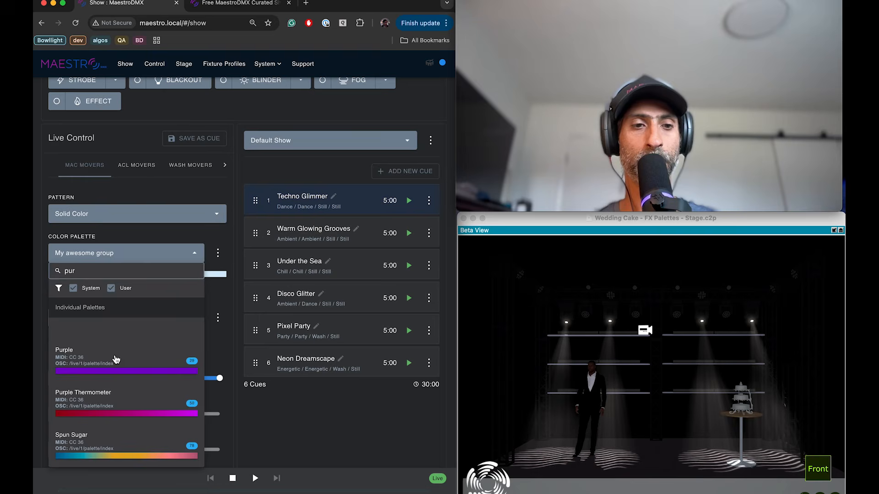
pyautogui.click(113, 365)
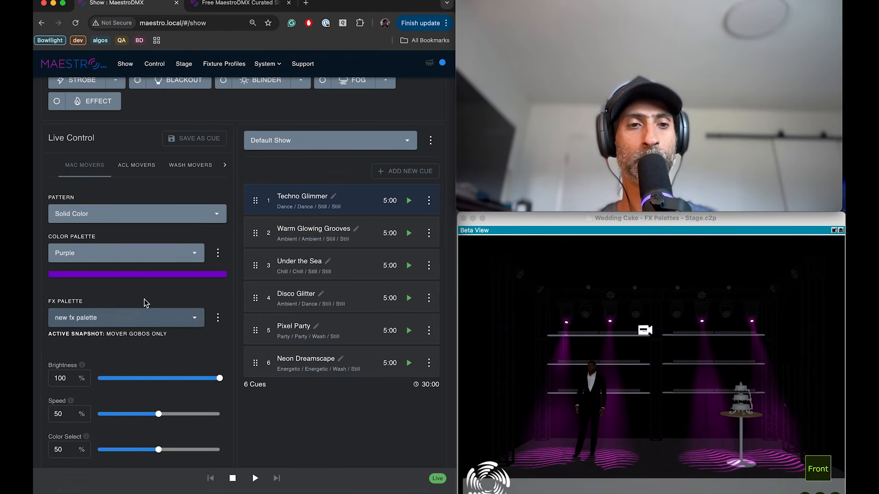
# Set the MAC Movers group's FX palette to None and its Depth to 0%
pyautogui.click(129, 320)
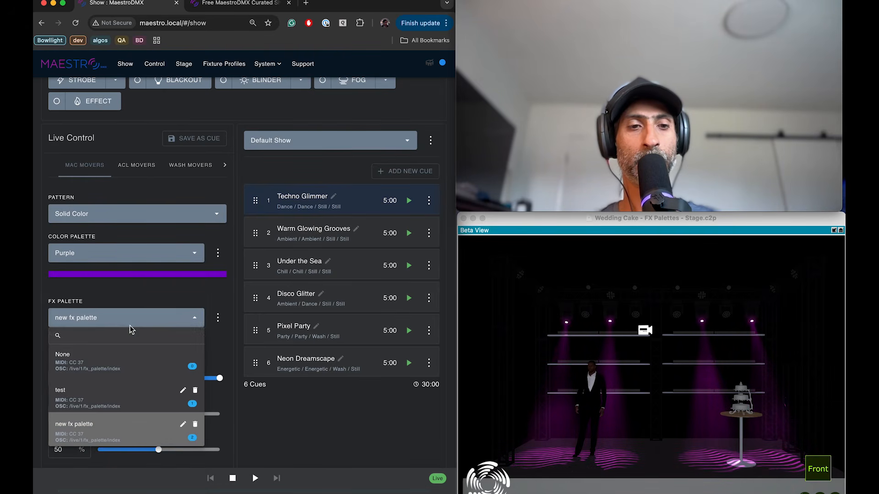
pyautogui.click(130, 352)
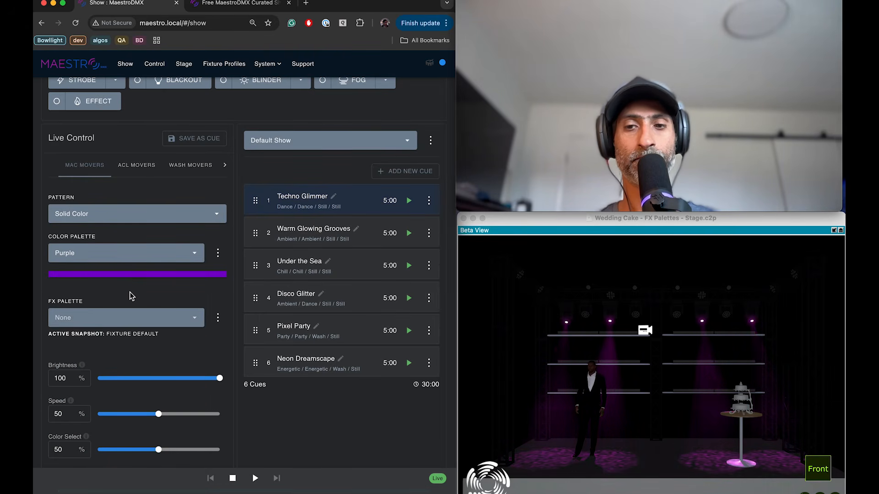
pyautogui.scroll(-3, 130, 292)
pyautogui.moveTo(158, 403); pyautogui.dragTo(97, 404)
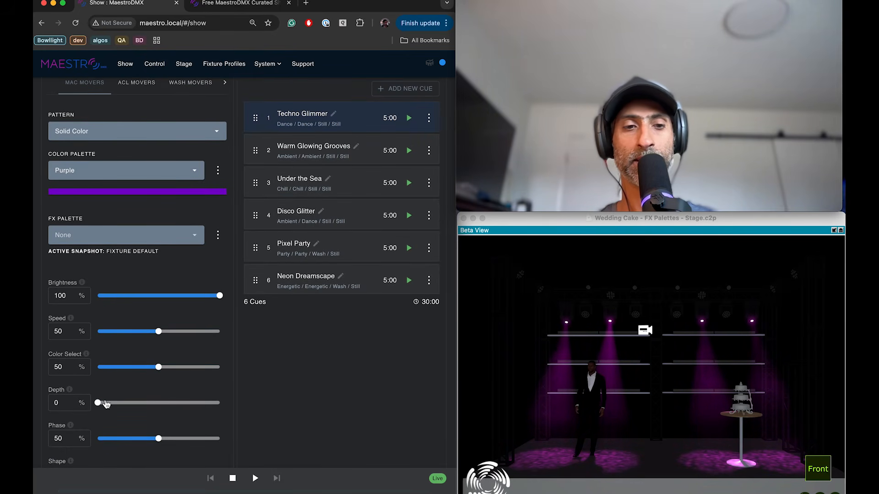
# Set the ACL Movers group to the Solid Color pattern with the Purple color palette
pyautogui.scroll(3, 115, 394)
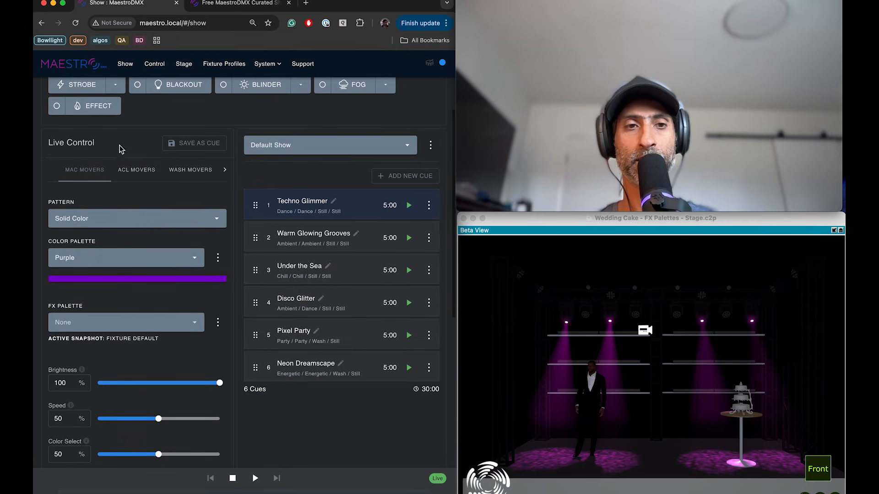
pyautogui.click(135, 175)
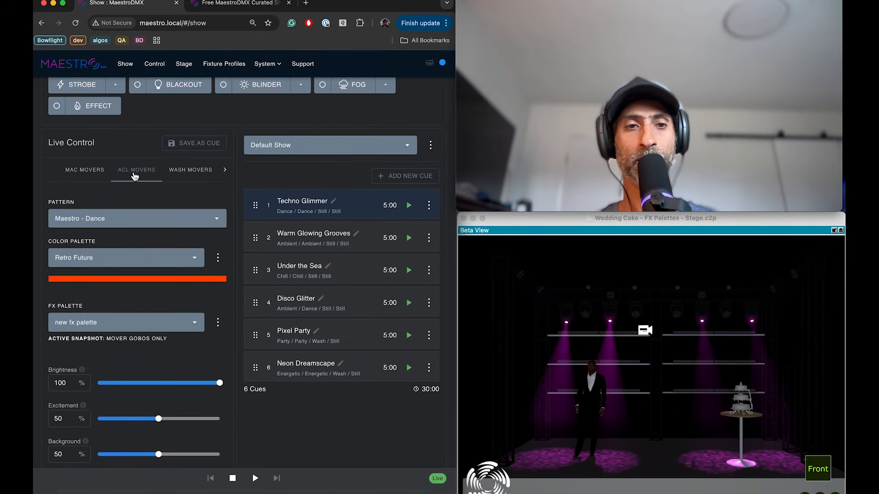
pyautogui.click(118, 221)
pyautogui.write('sol')
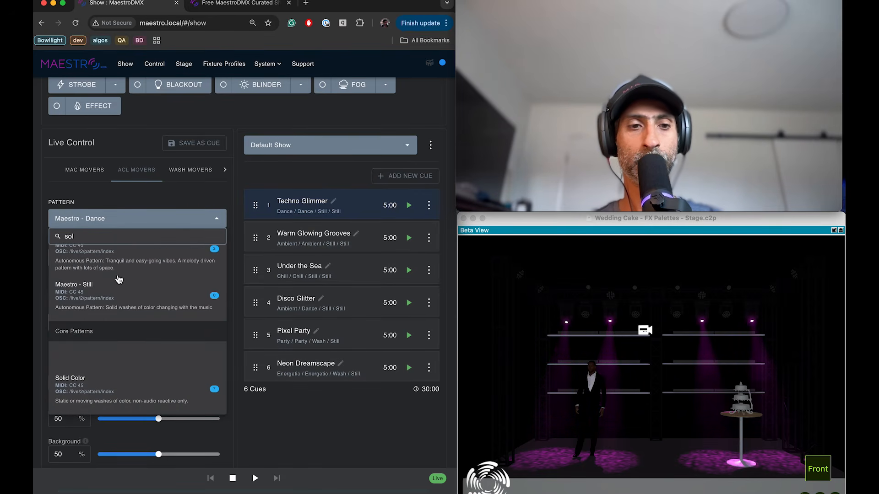
pyautogui.click(97, 381)
pyautogui.click(112, 258)
pyautogui.write('pur')
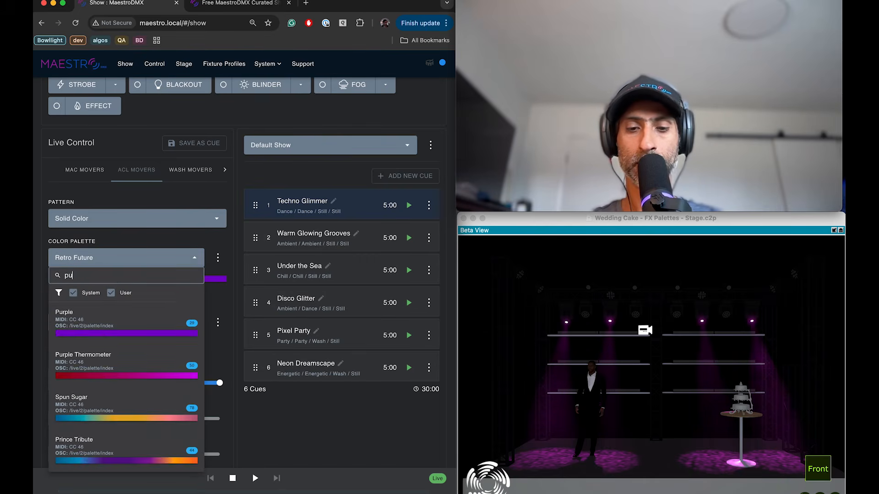
pyautogui.click(109, 376)
# Set the ACL Movers group's FX palette to None
pyautogui.click(137, 321)
pyautogui.click(116, 375)
pyautogui.scroll(-2, 144, 357)
pyautogui.scroll(3, 158, 389)
# Change the Wash Movers group's pattern to Solid Color
pyautogui.click(188, 185)
pyautogui.click(124, 234)
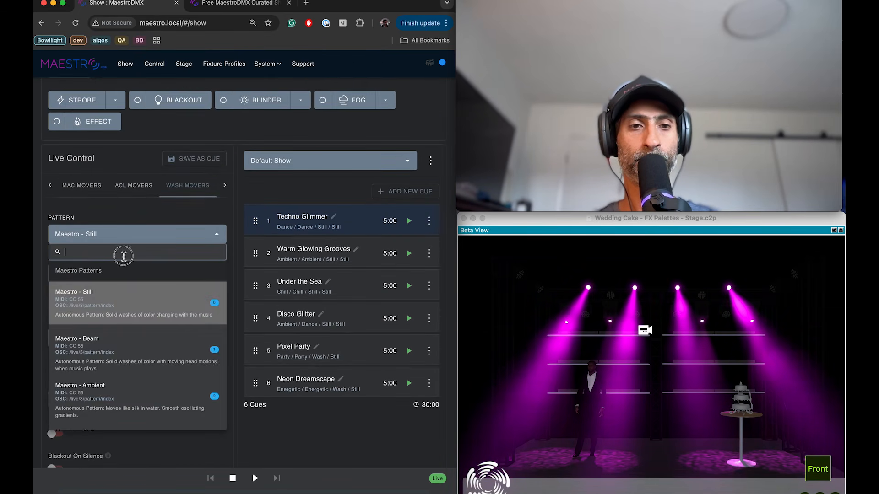
pyautogui.write('solid')
pyautogui.click(131, 300)
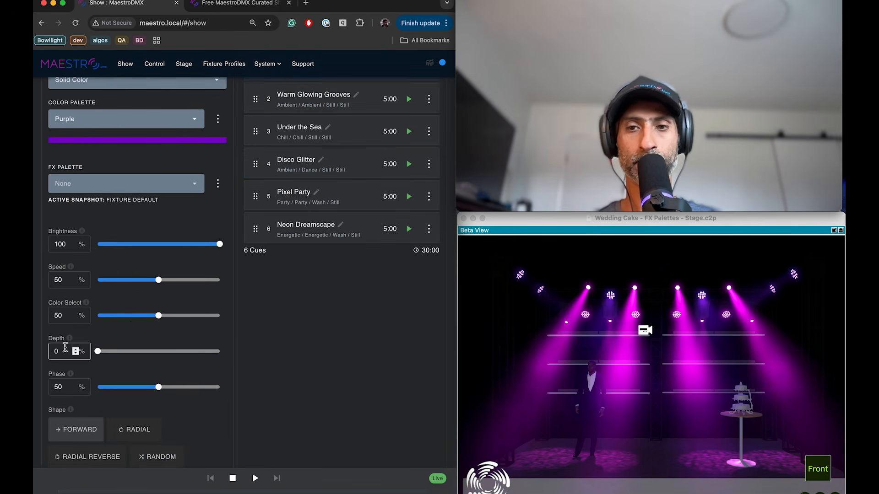
# Check the fixture groups' settings back to MAC Movers and save the live look as a new cue
pyautogui.scroll(2, 136, 322)
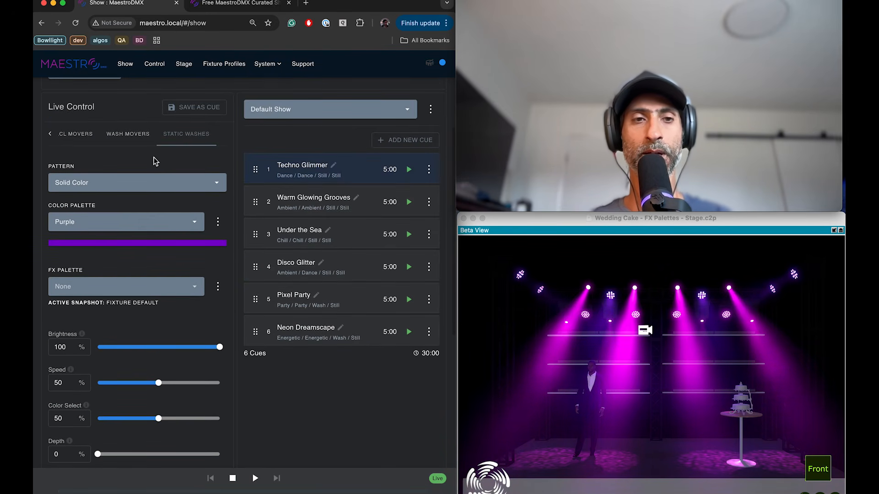
pyautogui.click(136, 138)
pyautogui.click(81, 136)
pyautogui.click(83, 137)
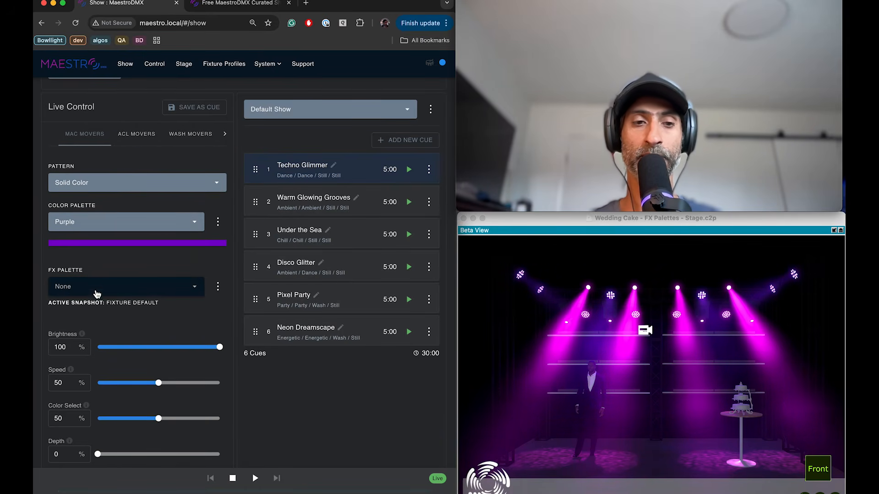
pyautogui.scroll(2, 103, 286)
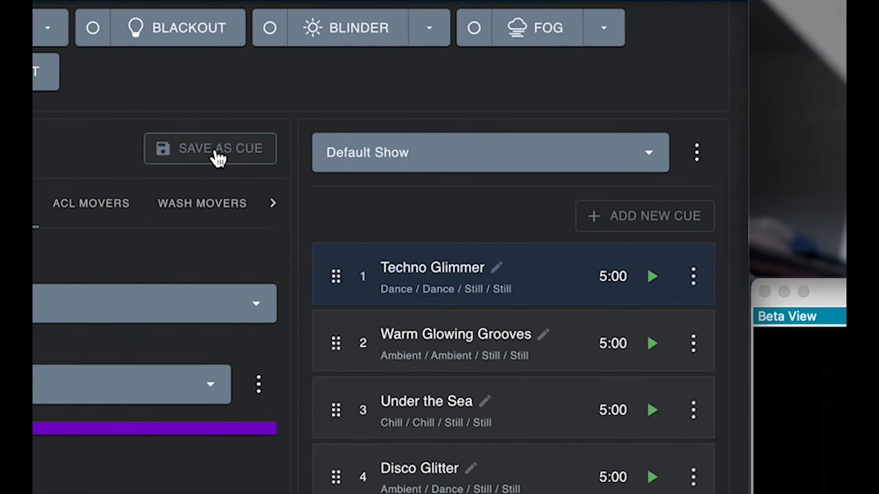
pyautogui.click(219, 158)
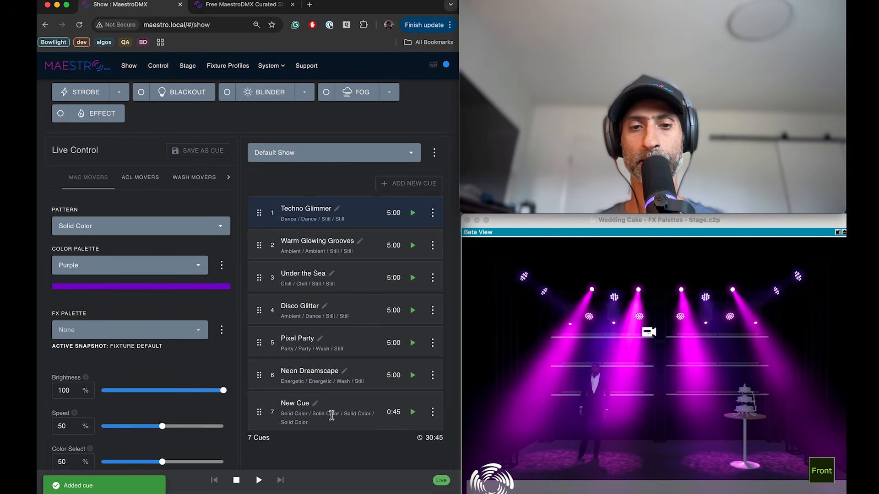
# Rename the newly saved cue as Static Cue 1
pyautogui.click(315, 403)
pyautogui.moveTo(311, 409); pyautogui.dragTo(263, 411)
pyautogui.write('Static Cue 1')
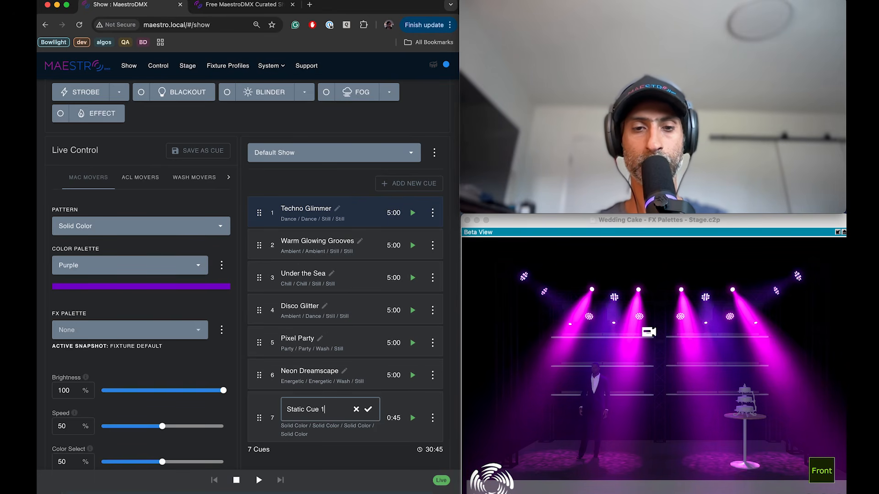
pyautogui.click(368, 409)
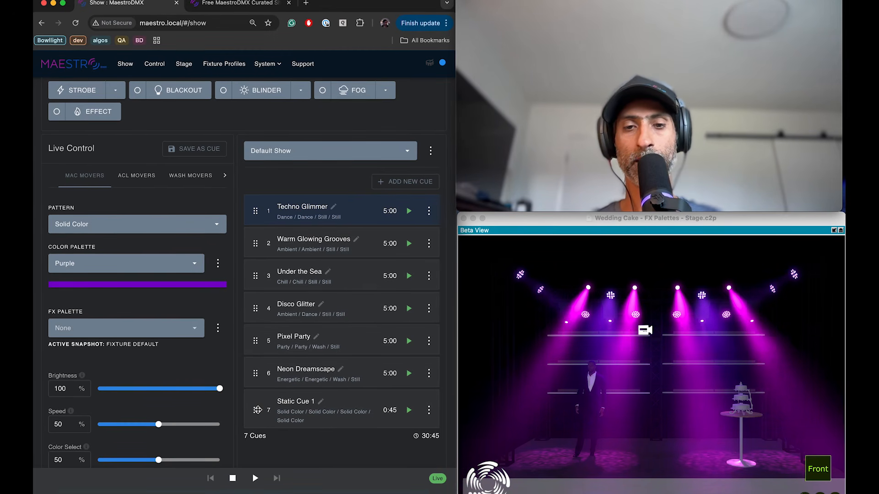
# Edit Static Cue 1 to give it an infinite cue duration, and save it
pyautogui.click(429, 411)
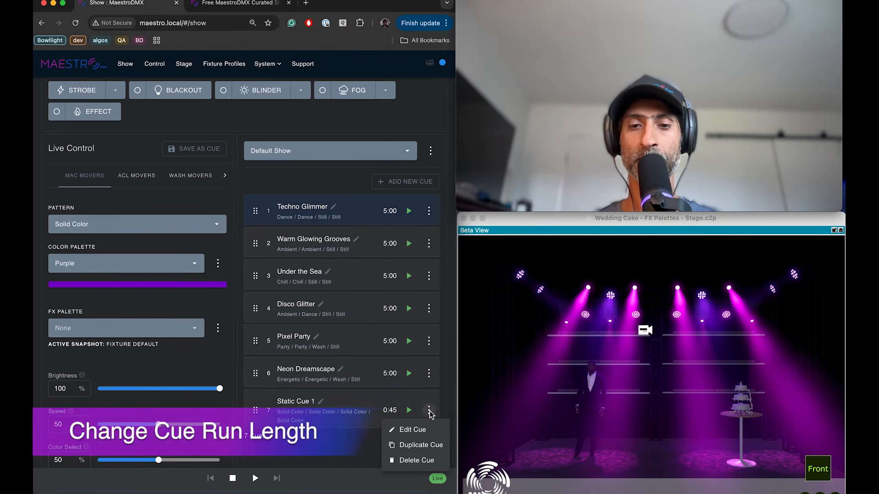
pyautogui.click(418, 433)
pyautogui.click(88, 158)
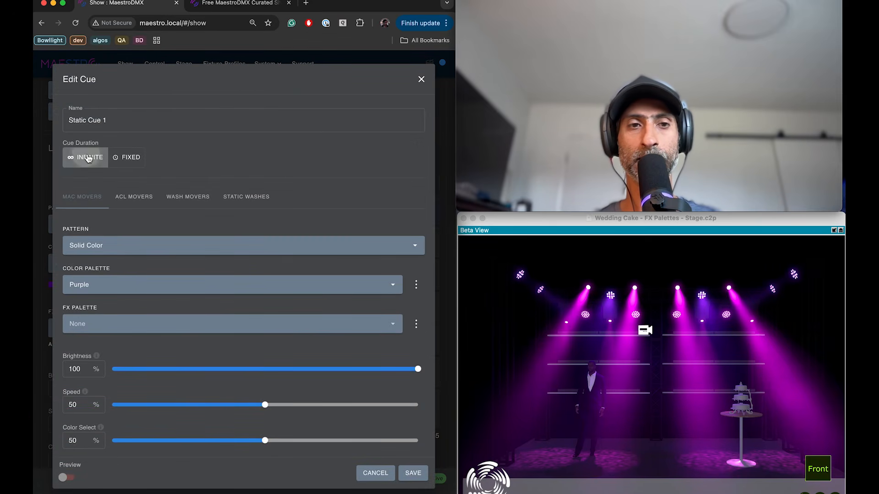
pyautogui.click(412, 473)
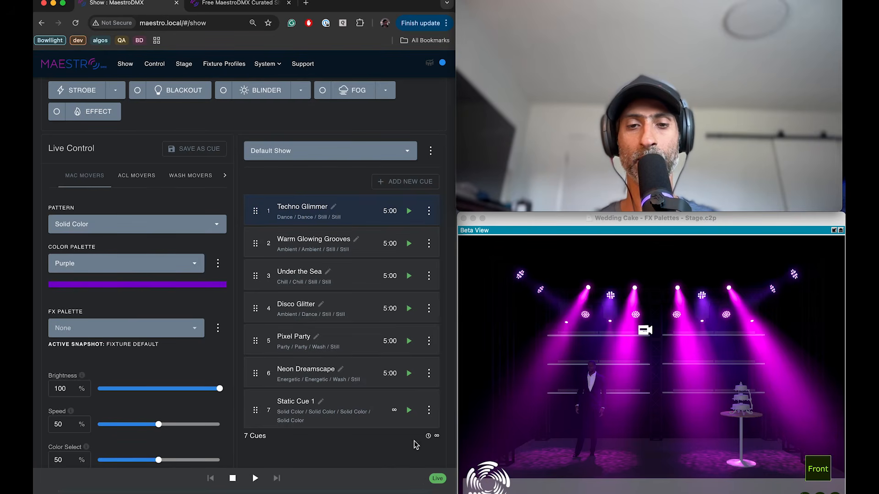
# Play Static Cue 1 and move it to the first position in the cue list
pyautogui.click(409, 411)
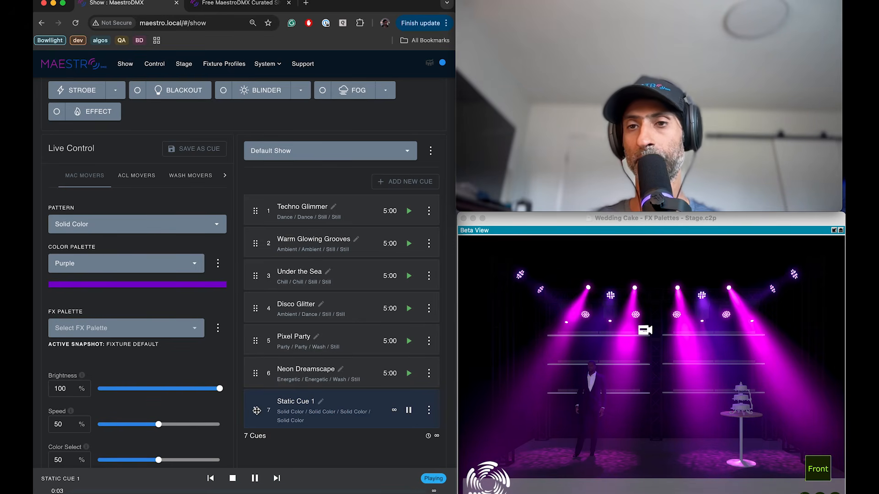
pyautogui.moveTo(256, 410); pyautogui.dragTo(221, 207)
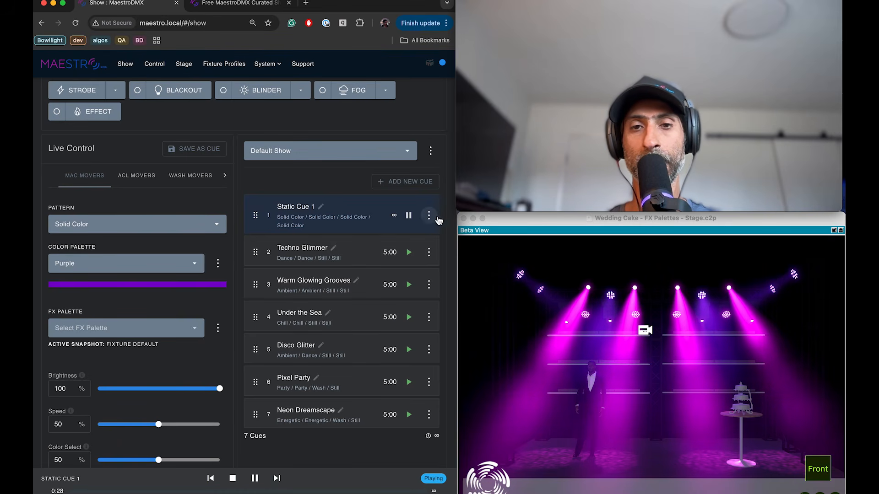
# Open Static Cue 1 for editing and examine its duration, fixture group settings, parameters and preview option
pyautogui.click(430, 218)
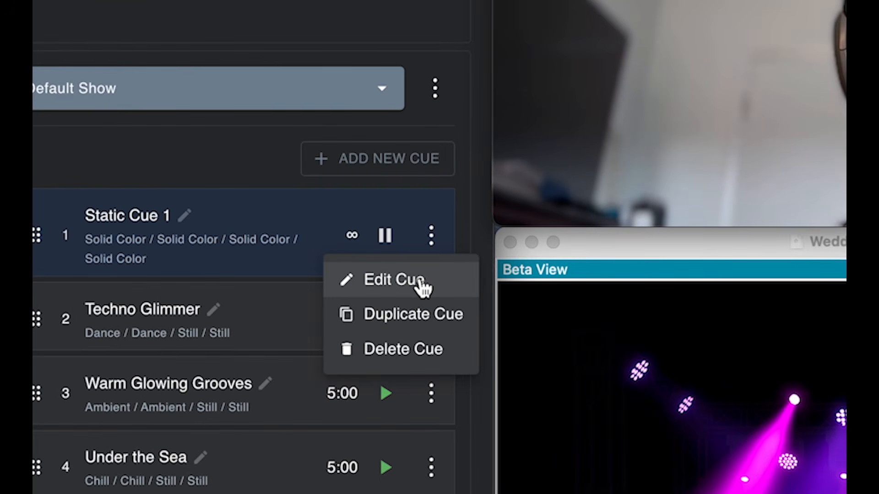
pyautogui.click(424, 237)
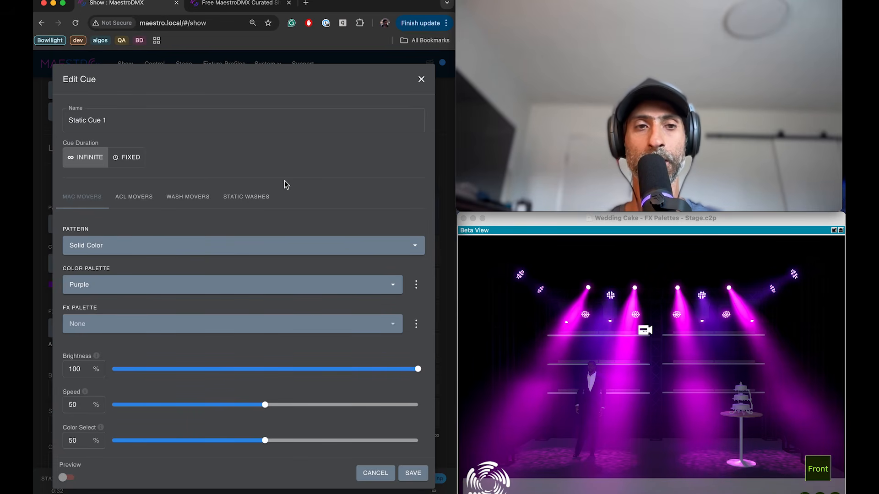
pyautogui.scroll(-5, 279, 185)
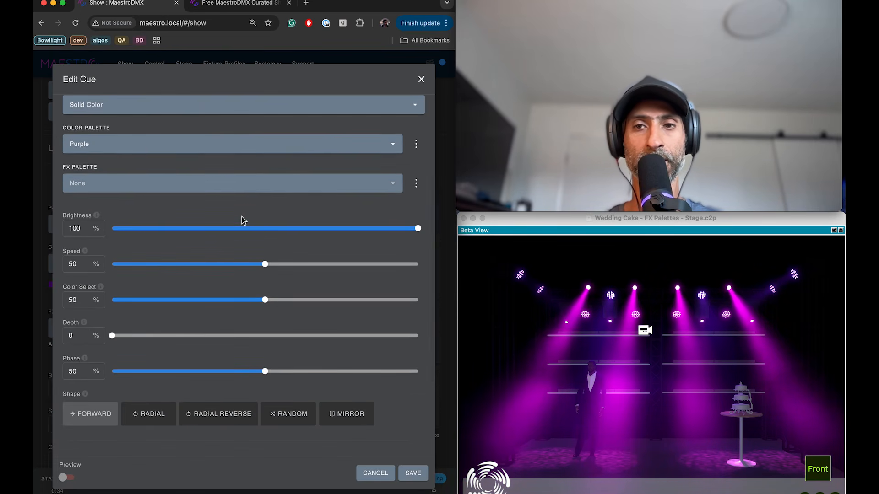
pyautogui.scroll(-3, 242, 218)
pyautogui.scroll(8, 243, 220)
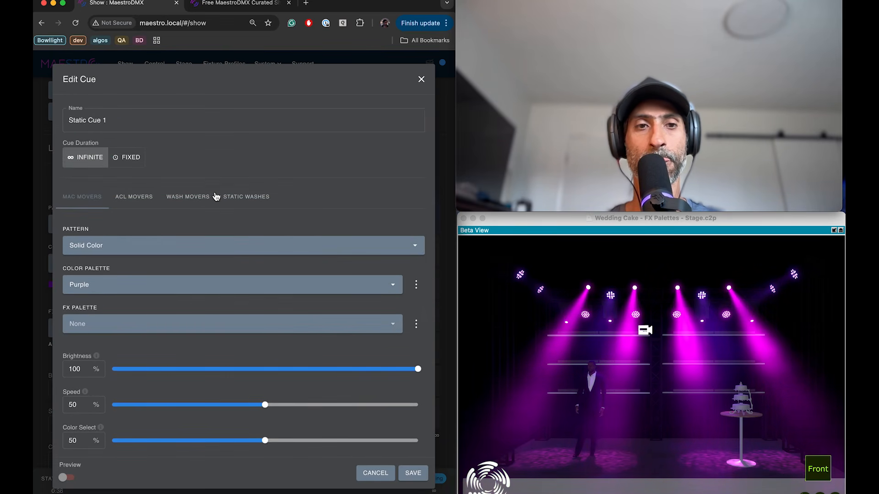
pyautogui.click(171, 197)
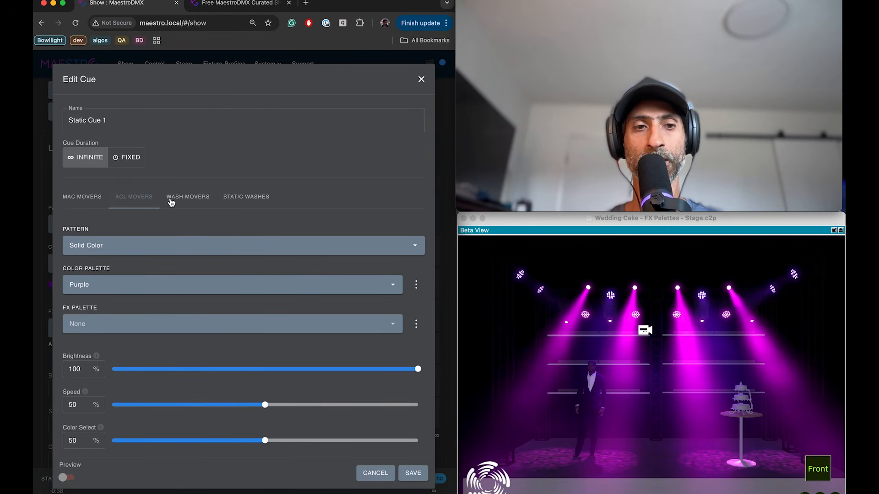
pyautogui.click(85, 201)
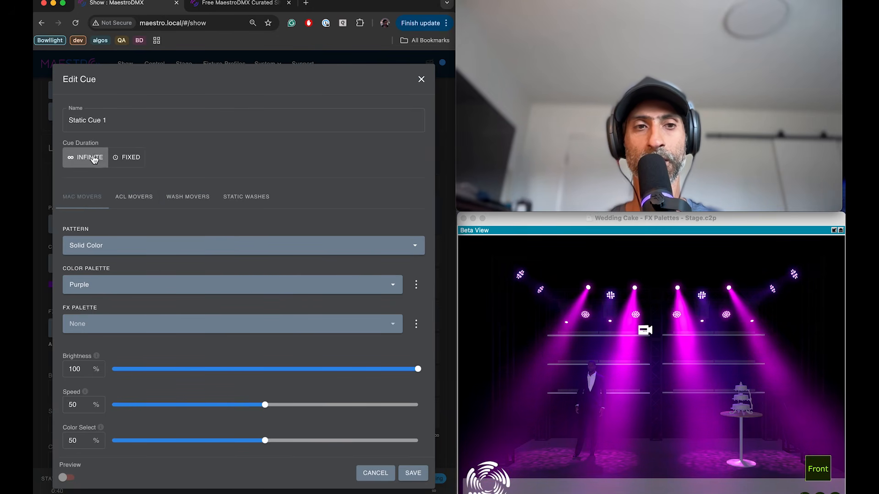
pyautogui.scroll(-6, 191, 256)
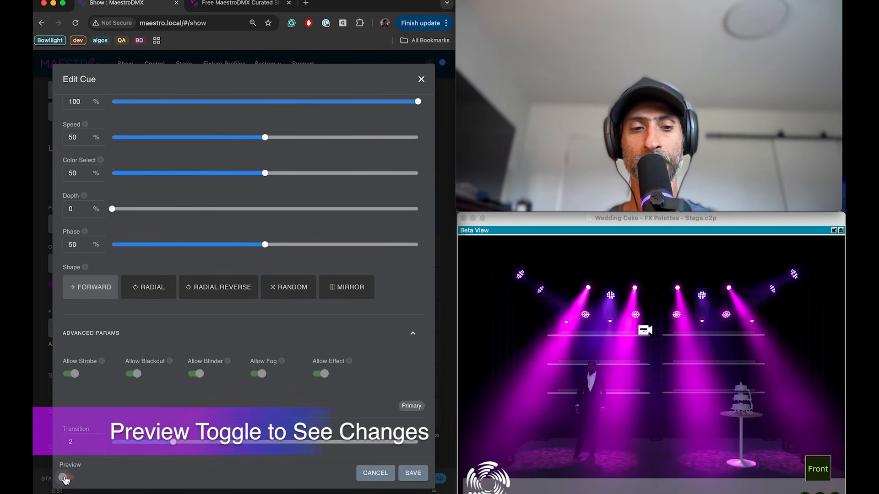
pyautogui.scroll(10, 110, 402)
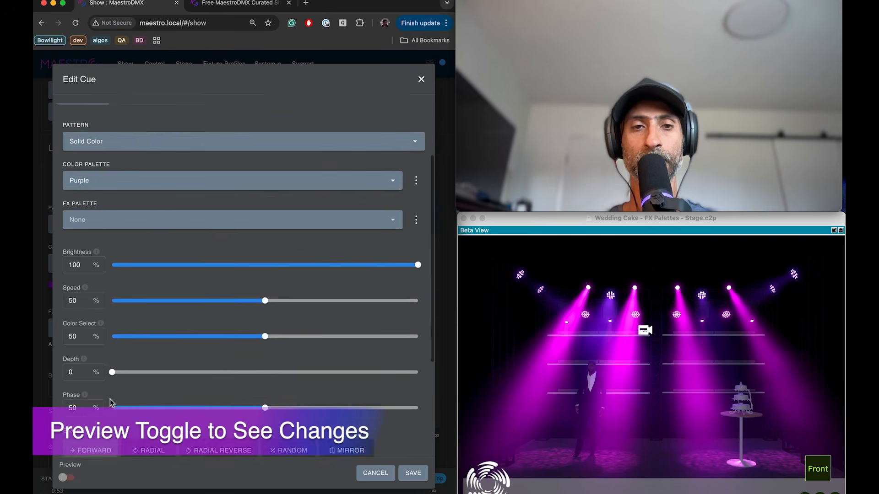
pyautogui.scroll(-5, 266, 319)
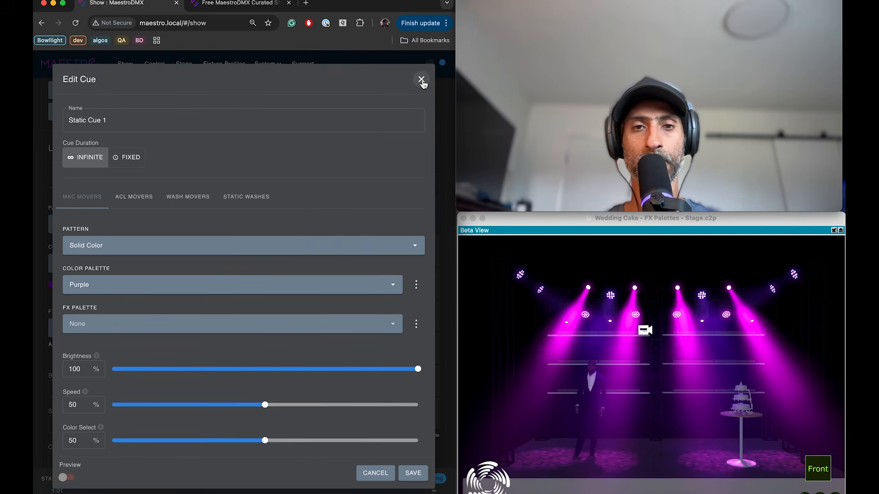
# Close the cue editor without saving and examine Static Cue 1's cue options and the form for adding a new cue
pyautogui.click(421, 80)
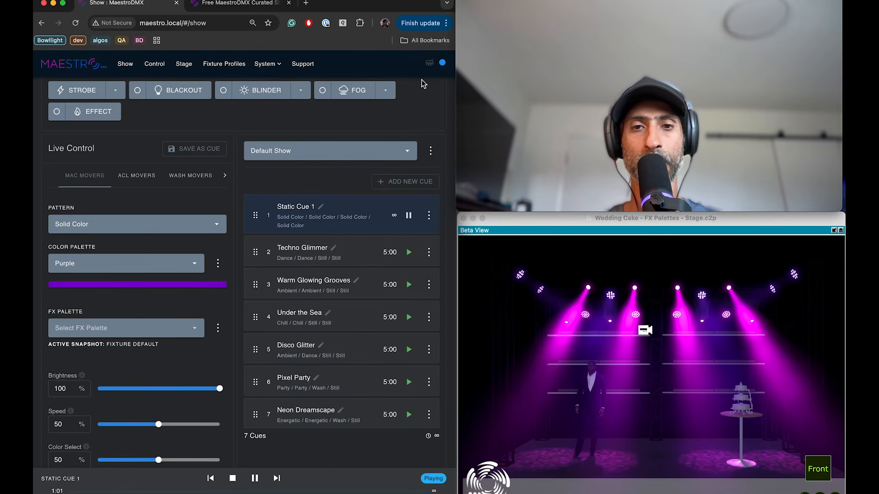
pyautogui.click(437, 216)
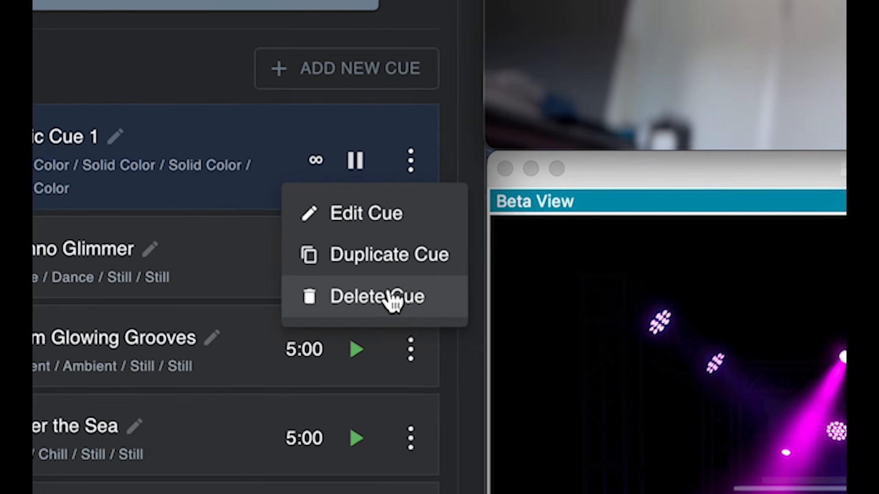
pyautogui.click(186, 82)
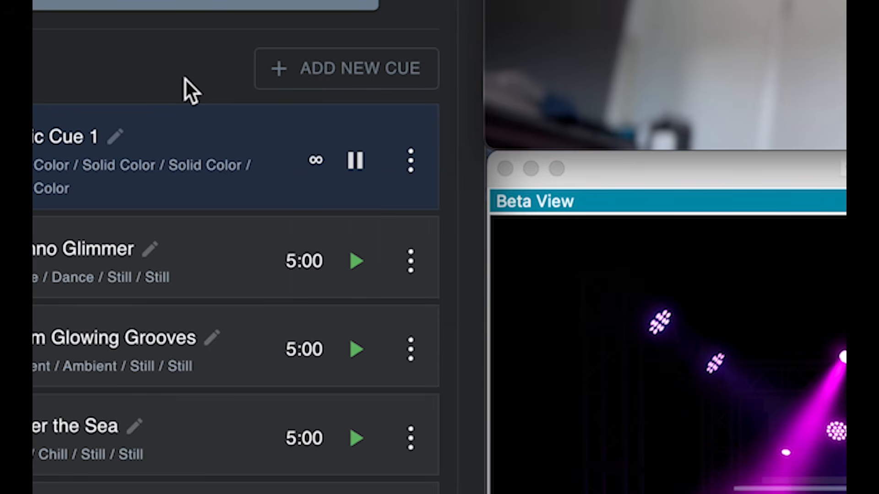
pyautogui.click(331, 82)
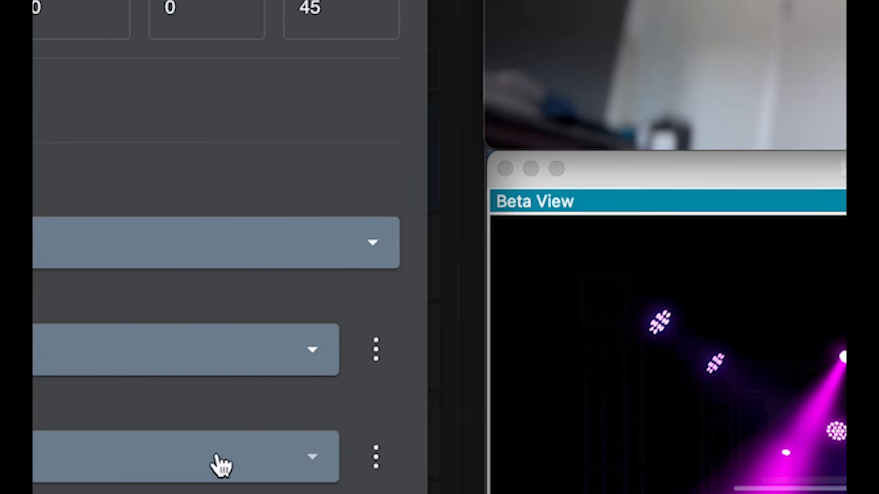
pyautogui.press('Escape')
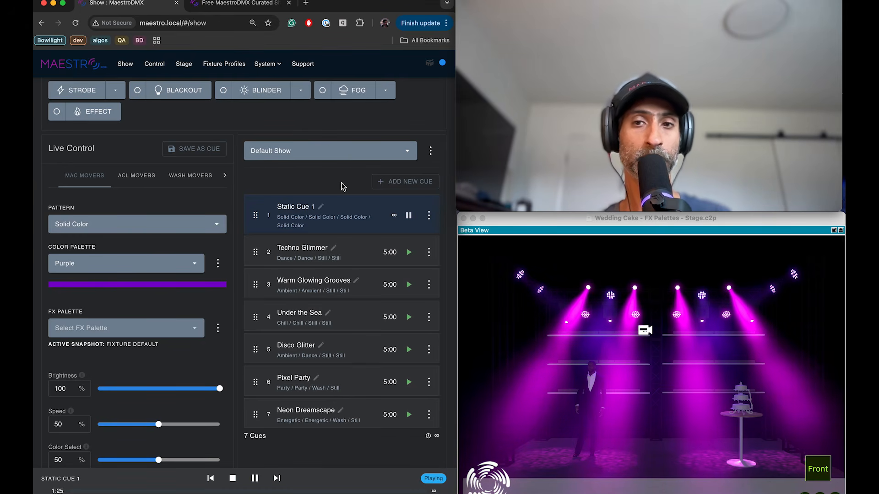
# Switch the loaded show from Default Show to All Night Dance Floor
pyautogui.click(315, 154)
pyautogui.click(283, 231)
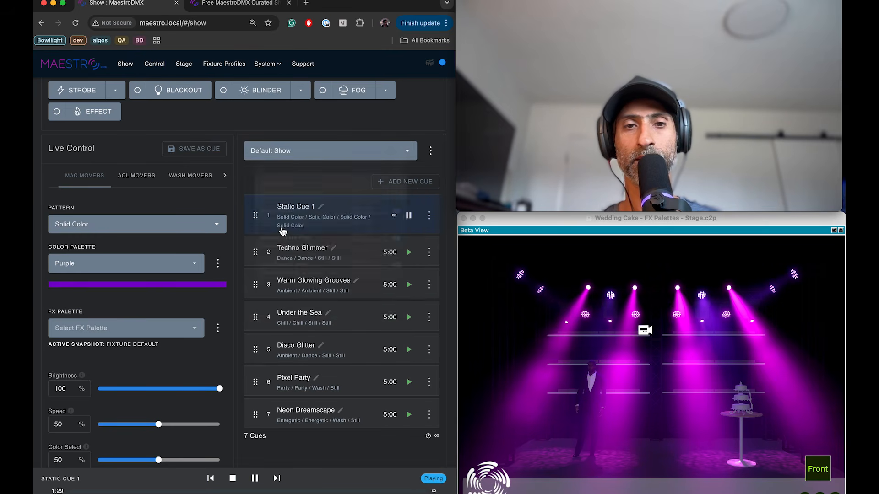
pyautogui.click(306, 152)
pyautogui.click(291, 263)
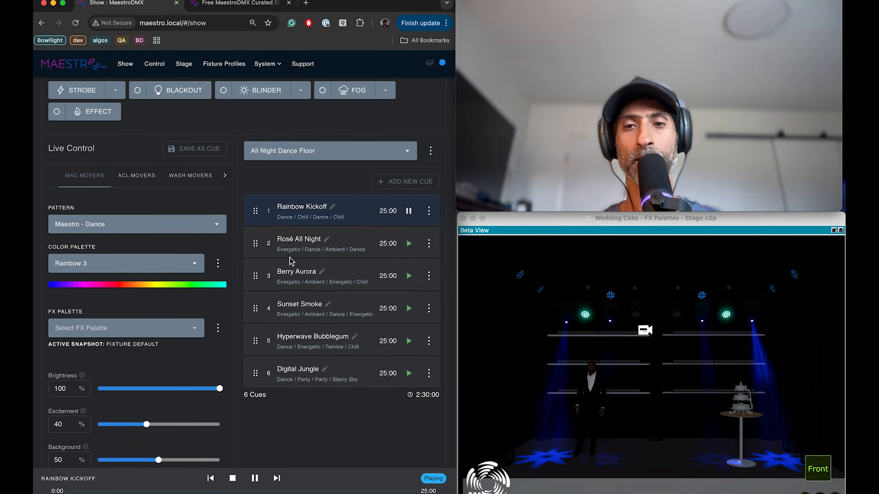
# Examine the available shows and the options for adding, editing, duplicating, deleting and downloading a show
pyautogui.click(322, 151)
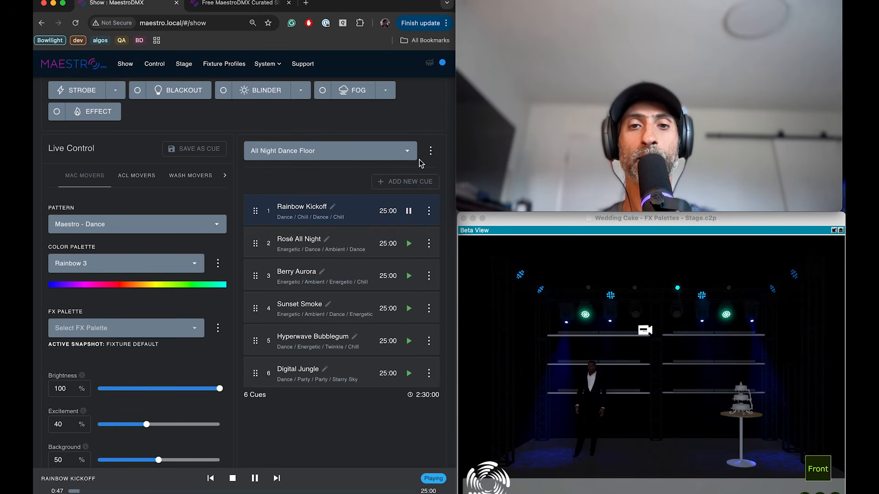
pyautogui.click(430, 151)
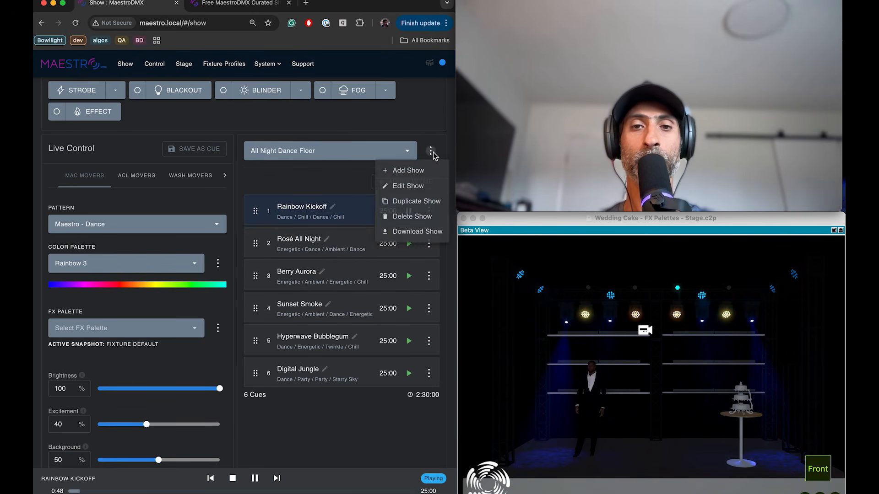
pyautogui.click(415, 171)
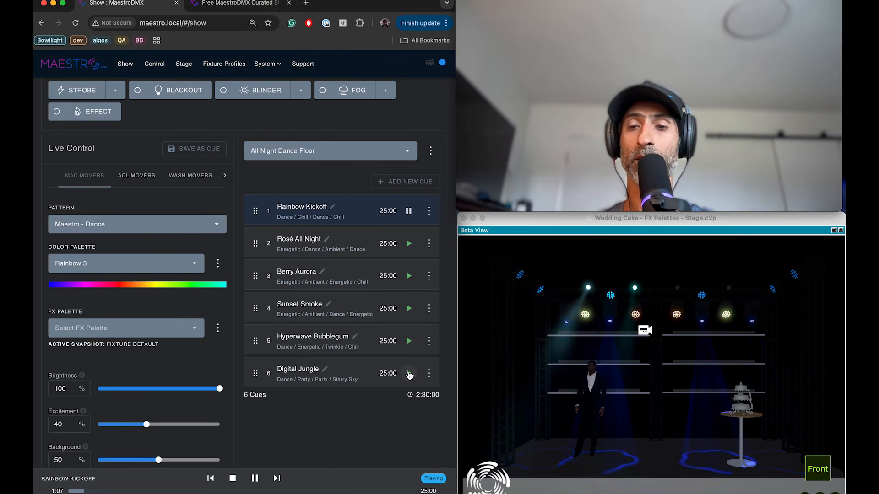
# Switch to TouchOSC and look through the Live, Show and Triggers pages of the maestro-1.4.1 layout
pyautogui.scroll(1, 408, 374)
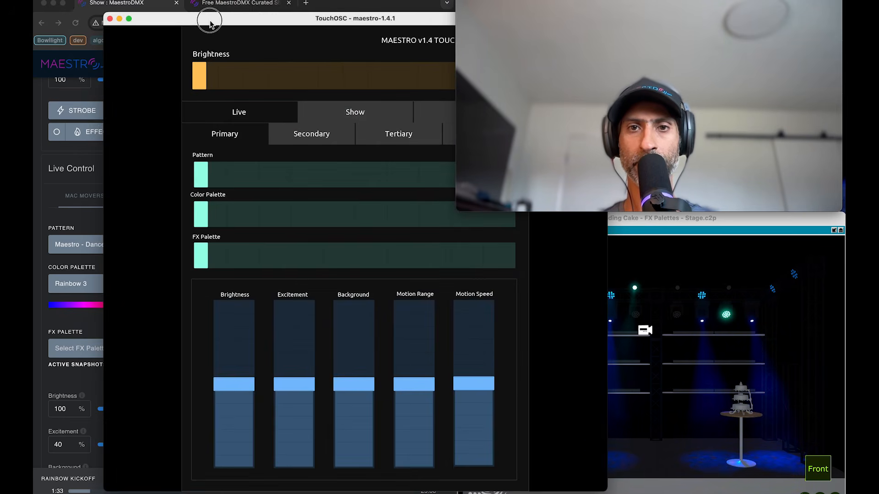
pyautogui.moveTo(207, 17); pyautogui.dragTo(132, 17)
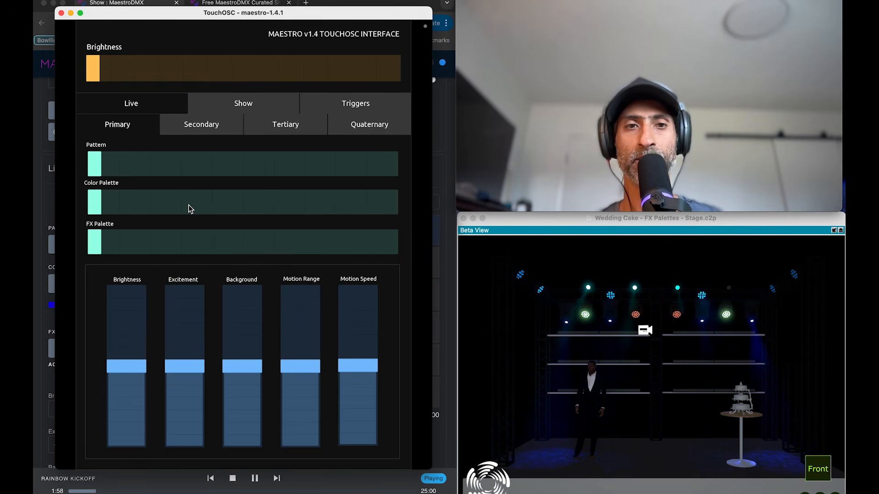
pyautogui.click(231, 107)
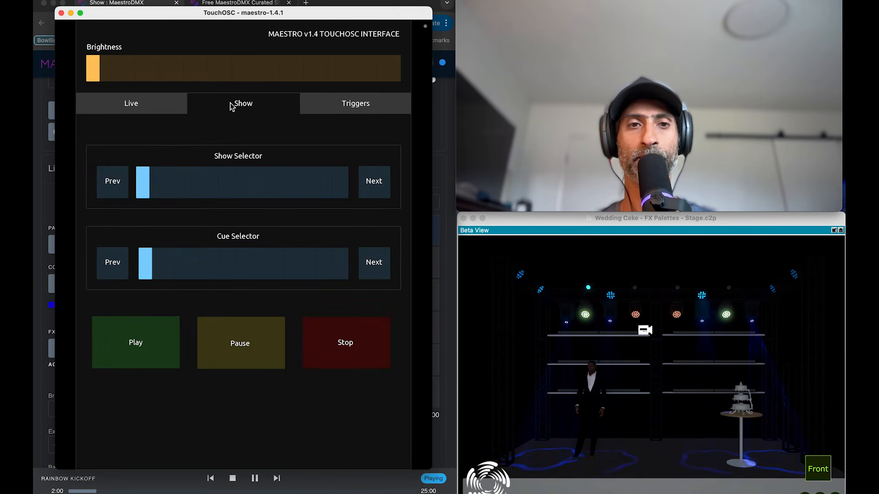
pyautogui.click(148, 105)
pyautogui.click(238, 106)
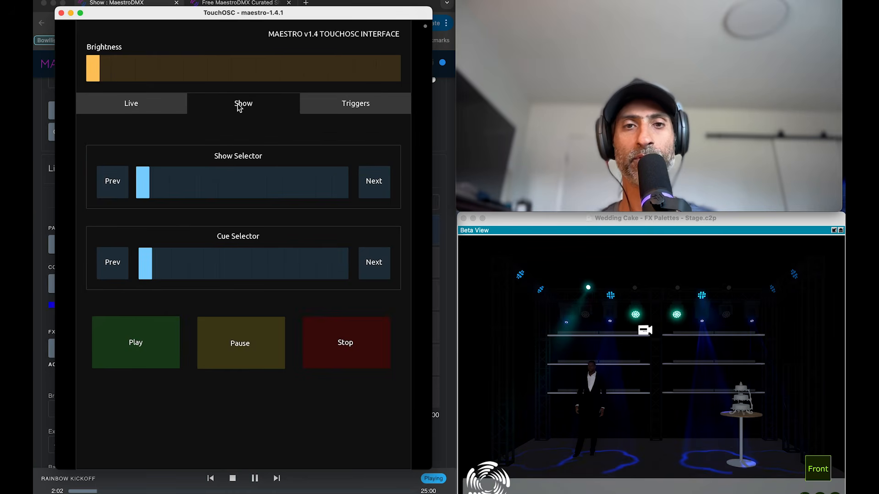
pyautogui.click(326, 102)
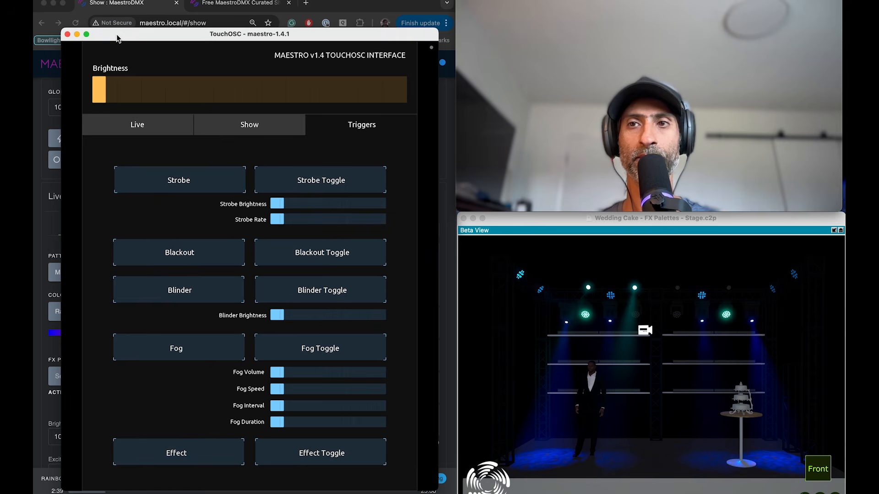
# Show the maestro-1.4.1 layout in TouchOSC's editor, examine its Triggers page, and return to the control view
pyautogui.moveTo(117, 38); pyautogui.dragTo(126, 34)
pyautogui.press('Escape')
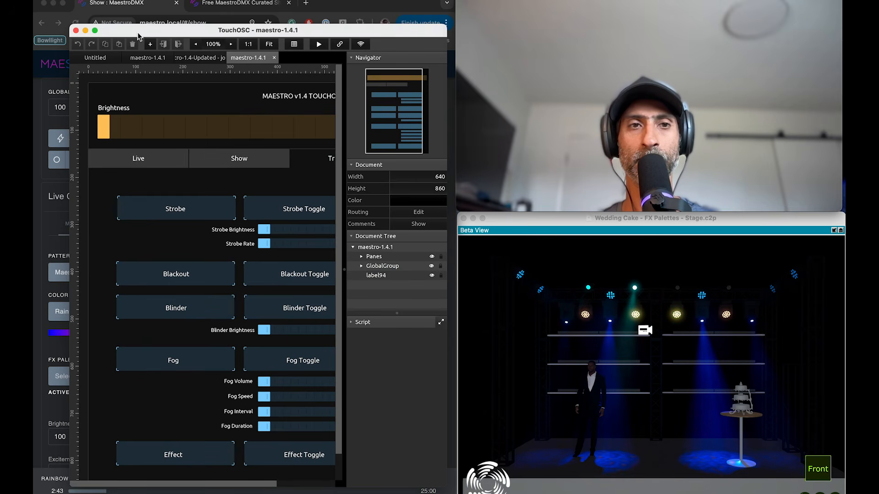
pyautogui.hscroll(2, 290, 201)
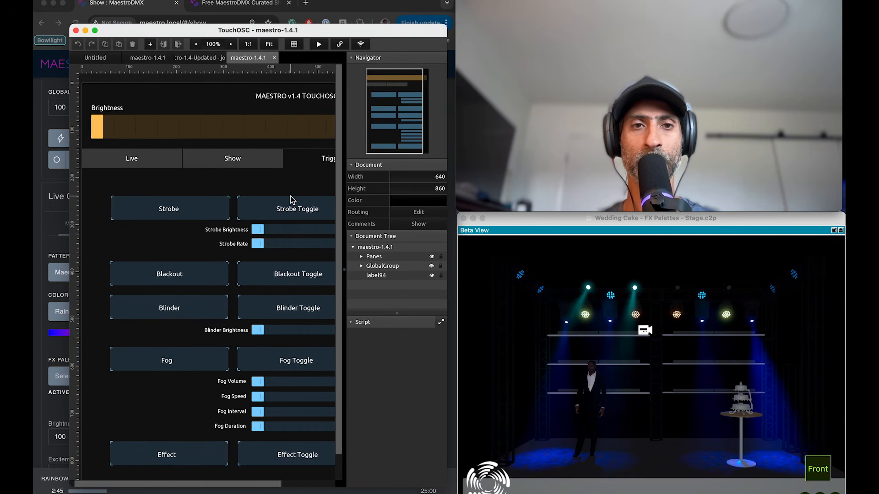
pyautogui.hscroll(4, 291, 200)
pyautogui.scroll(-1, 290, 200)
pyautogui.hscroll(-1, 206, 292)
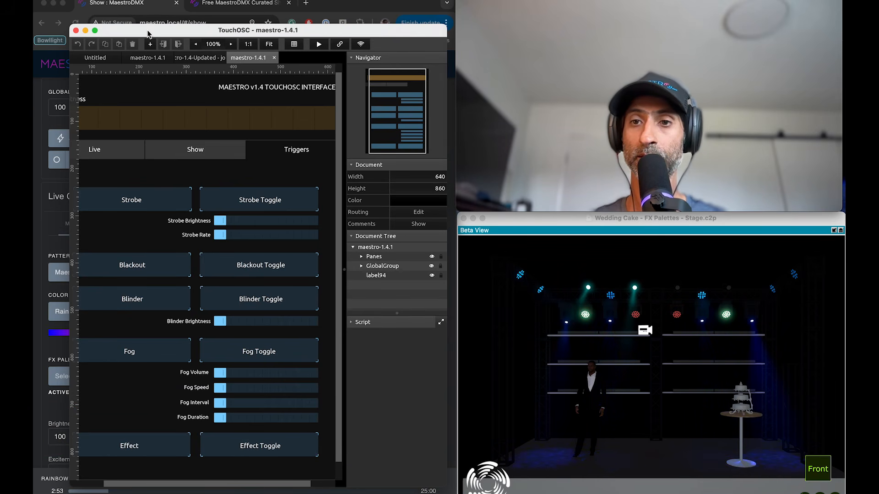
pyautogui.hscroll(-2, 151, 147)
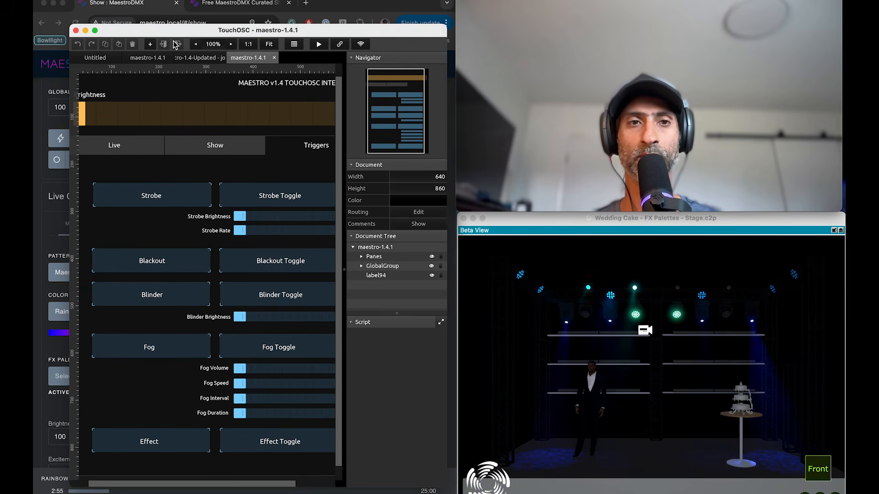
pyautogui.press('super+e')
# Open the recent Maestro-1.4-Updated layout in TouchOSC and examine its pattern buttons, faders and cue buttons in the editor
pyautogui.click(101, 0)
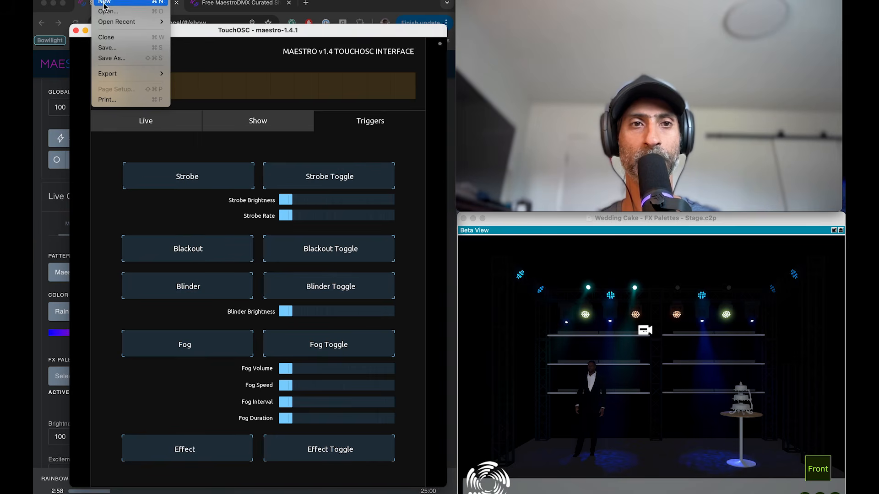
pyautogui.moveTo(116, 23)
pyautogui.click(204, 38)
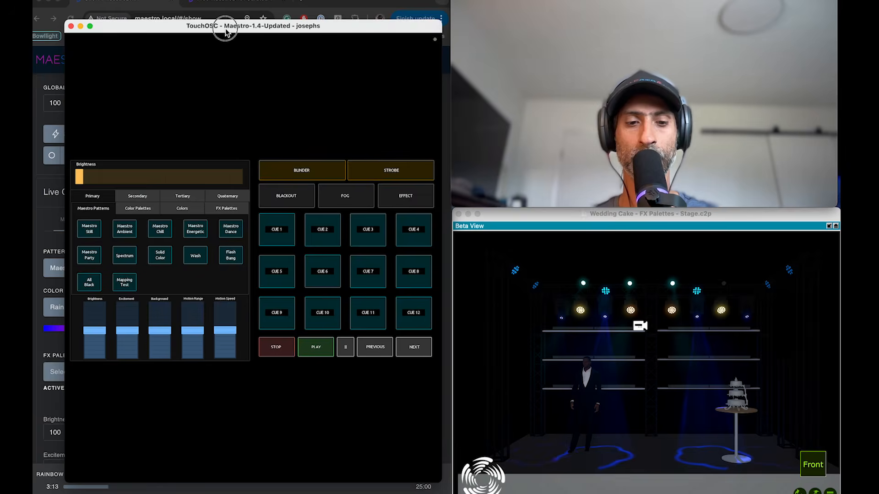
pyautogui.click(225, 31)
pyautogui.hscroll(4, 260, 244)
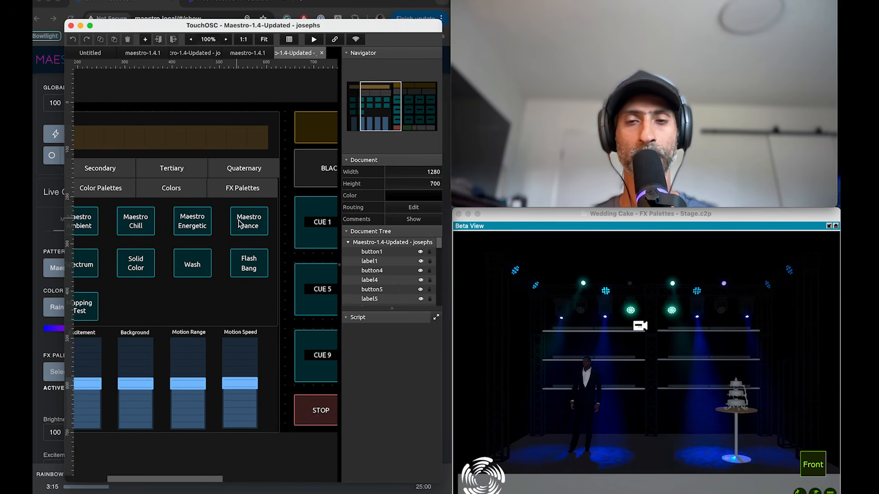
pyautogui.hscroll(-4, 241, 229)
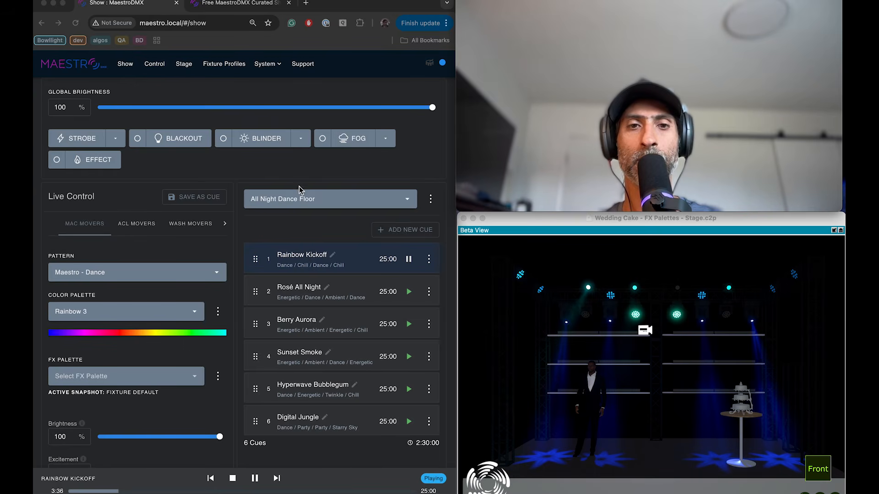
# Switch back to MaestroDMX and review the show options for All Night Dance Floor, including Download Show
pyautogui.click(310, 172)
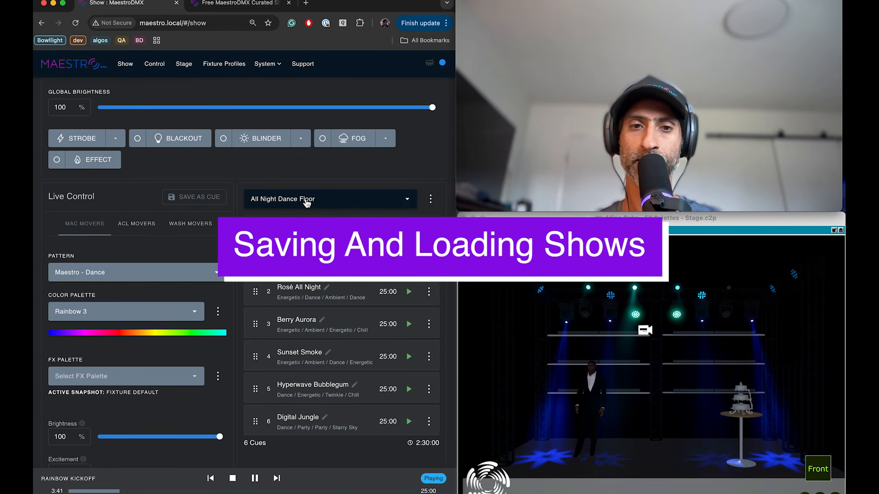
pyautogui.click(430, 200)
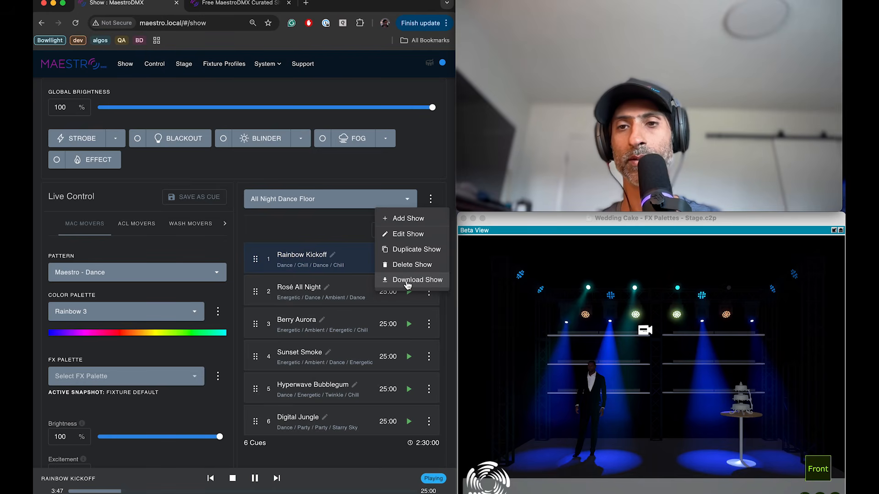
pyautogui.click(423, 173)
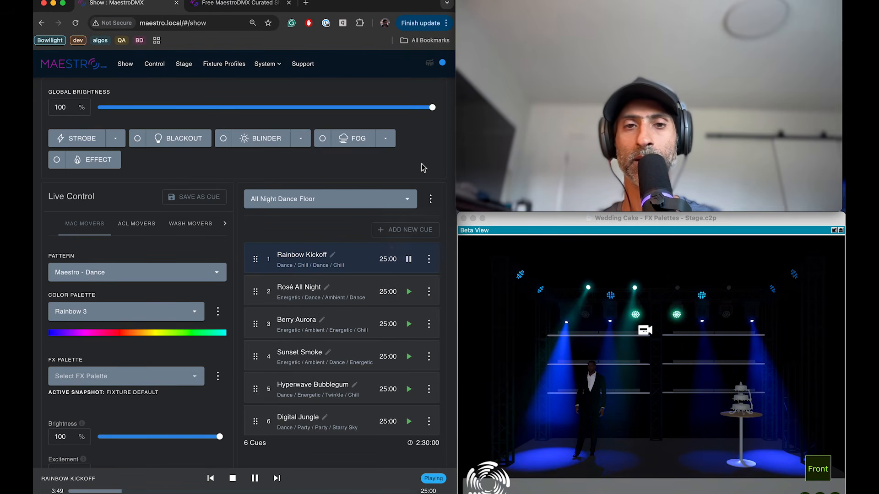
pyautogui.click(430, 199)
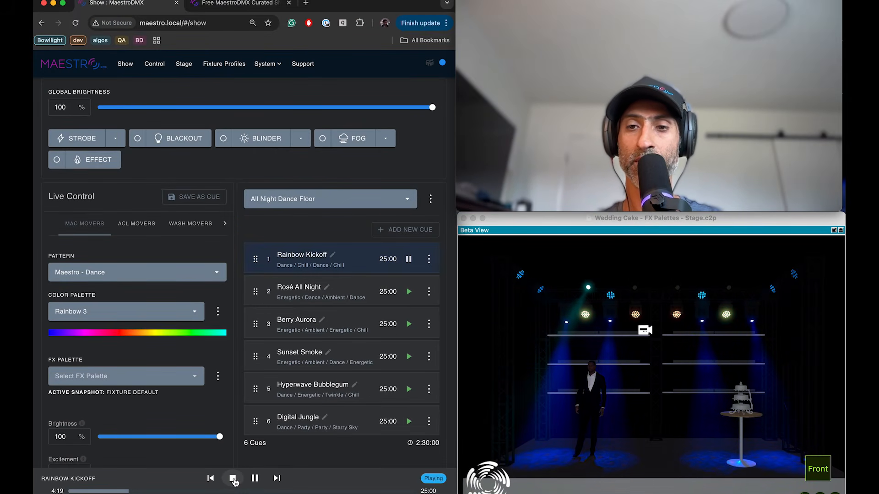
# Stop Rainbow Kickoff, restart its playback, and advance through Rosé All Night to the Berry Aurora cue
pyautogui.click(233, 478)
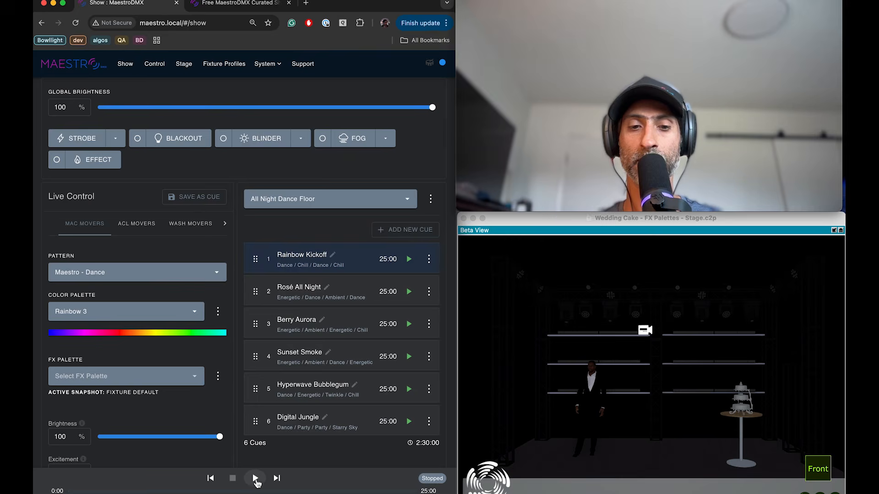
pyautogui.click(255, 478)
pyautogui.click(256, 479)
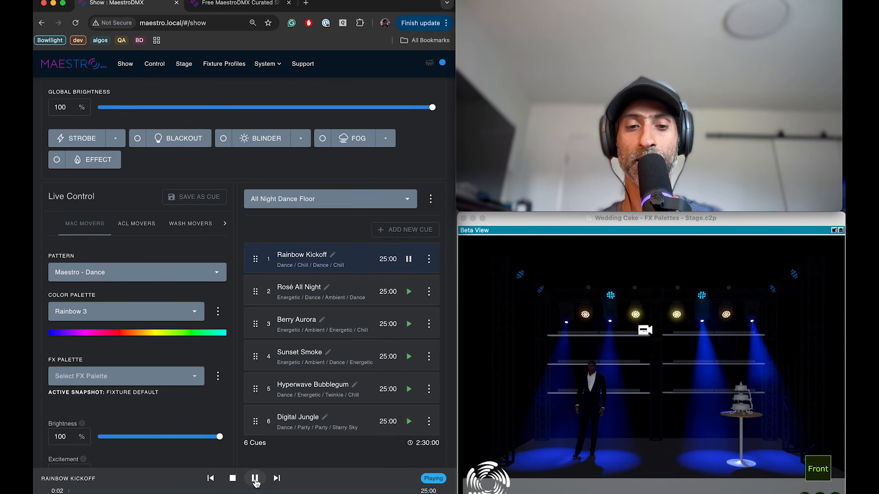
pyautogui.click(277, 478)
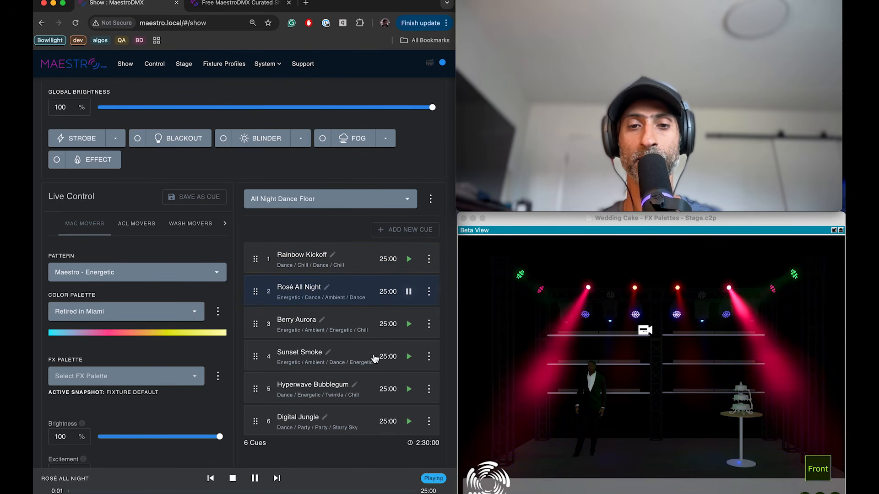
pyautogui.click(277, 479)
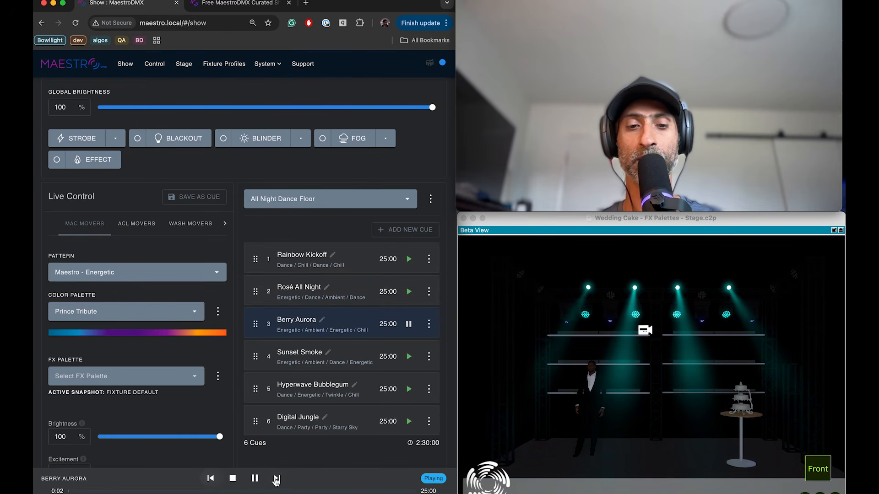